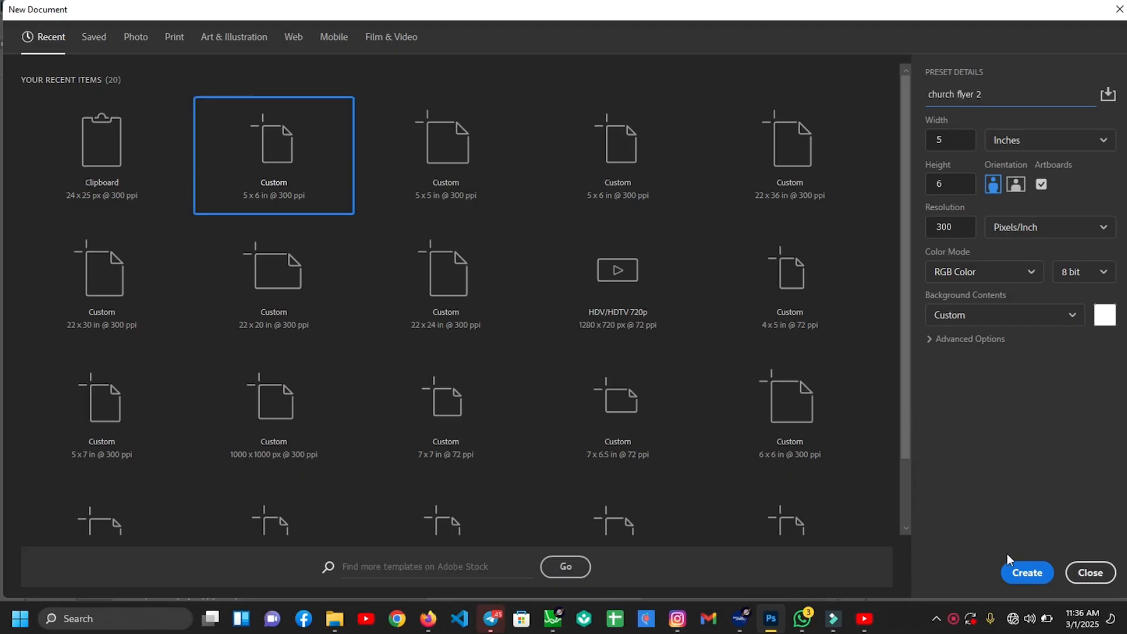
Create the 5 × 6 inch, 300 ppi 'church flyer 2' document and compare it with the gcff.psd reference
left_click(1022, 576)
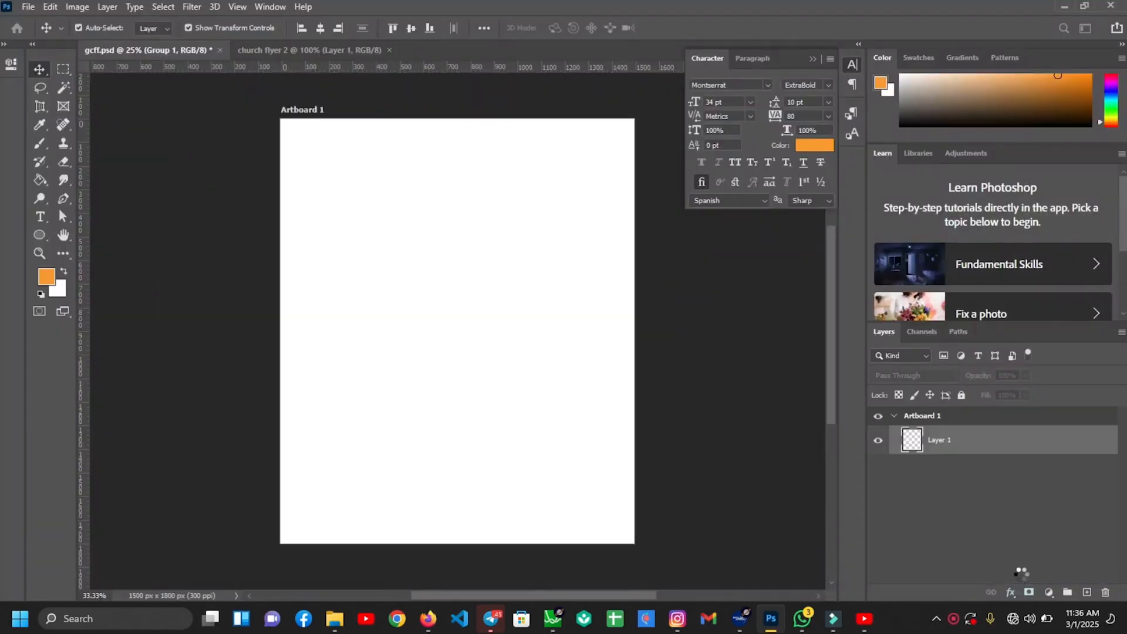
left_click(812, 61)
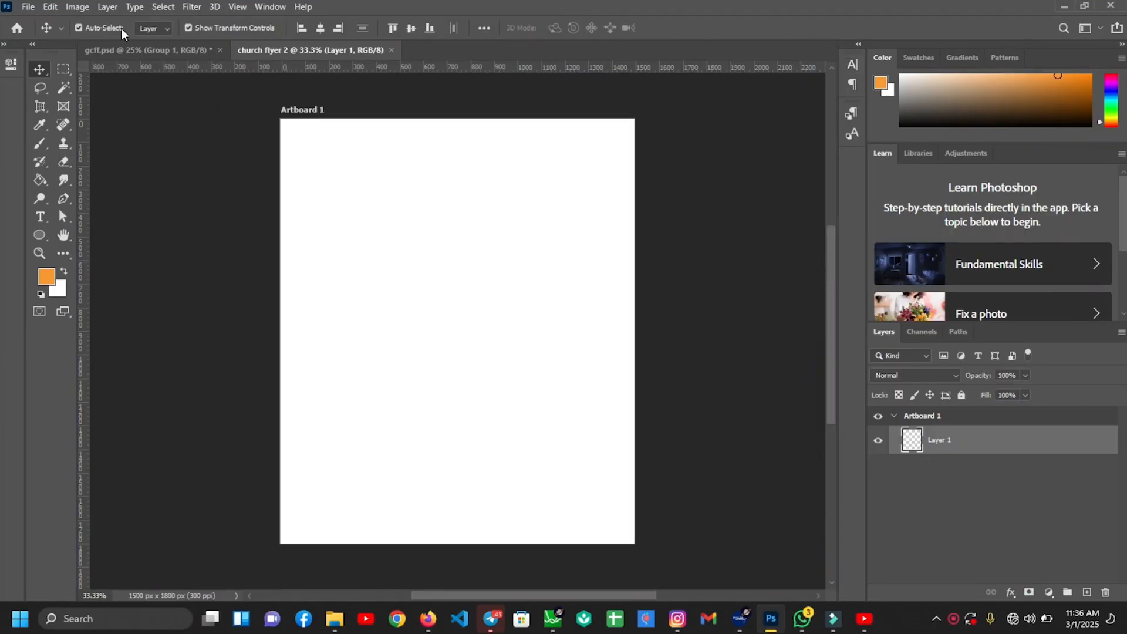
left_click(132, 49)
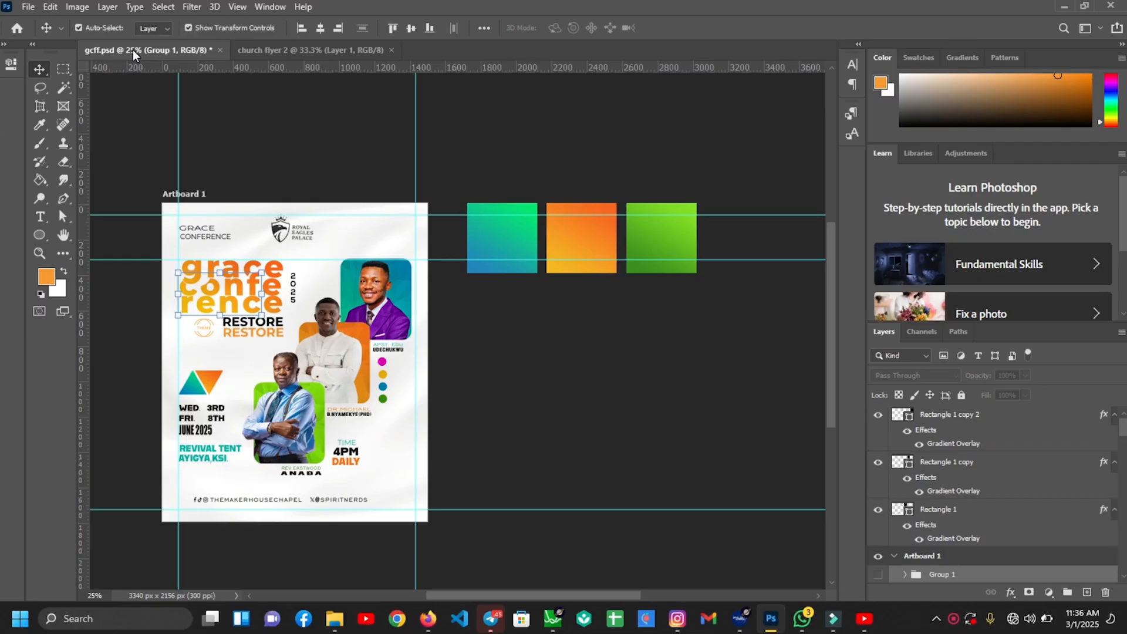
left_click(308, 50)
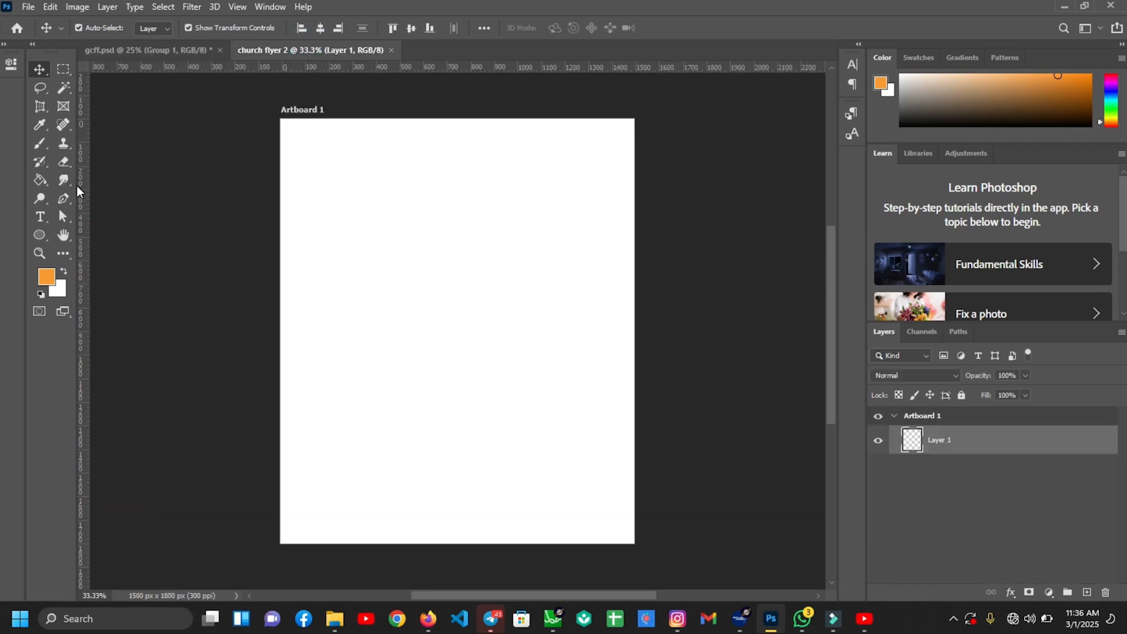
Add a left margin guide and type an orange Montserrat ExtraBold 'grace' near the artboard top
left_click_drag(86, 191, 294, 213)
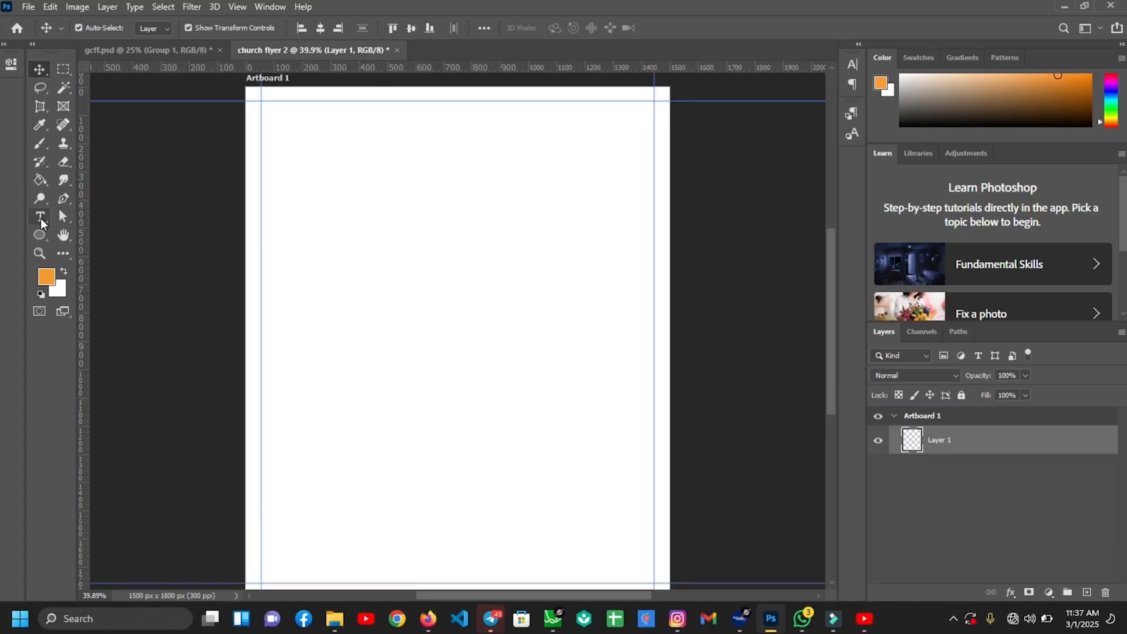
left_click(40, 219)
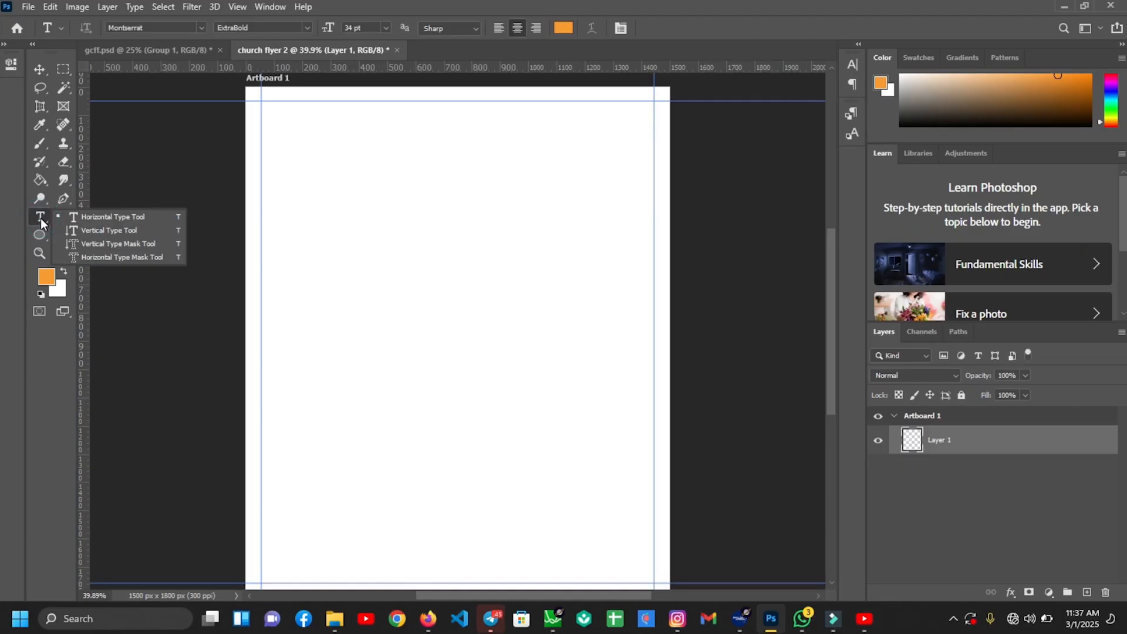
left_click(287, 164)
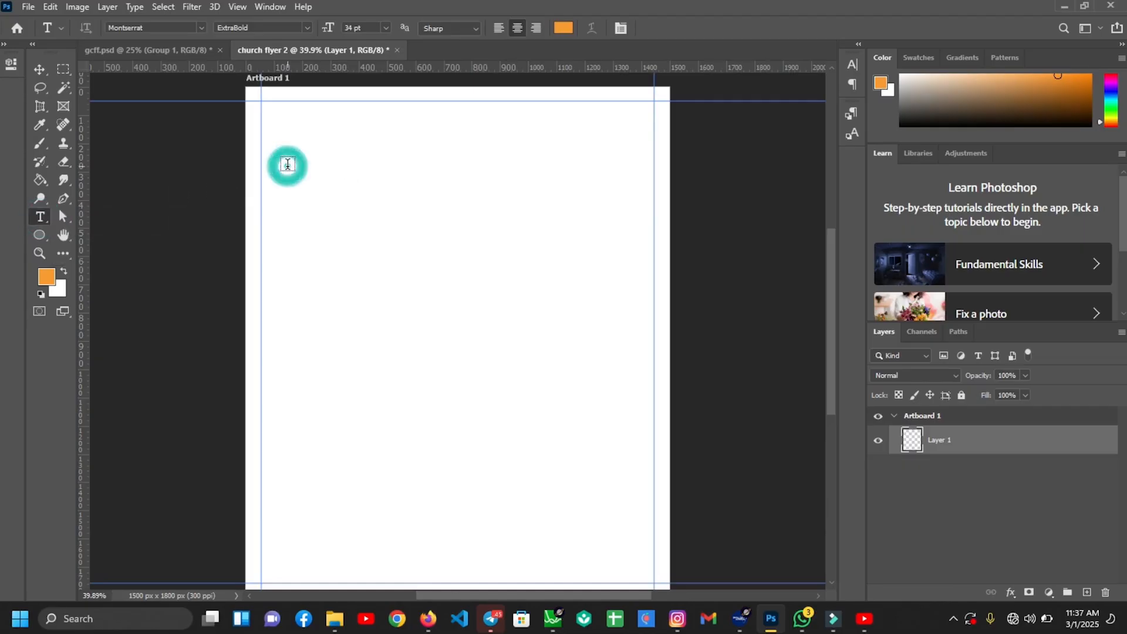
left_click_drag(360, 210, 493, 238)
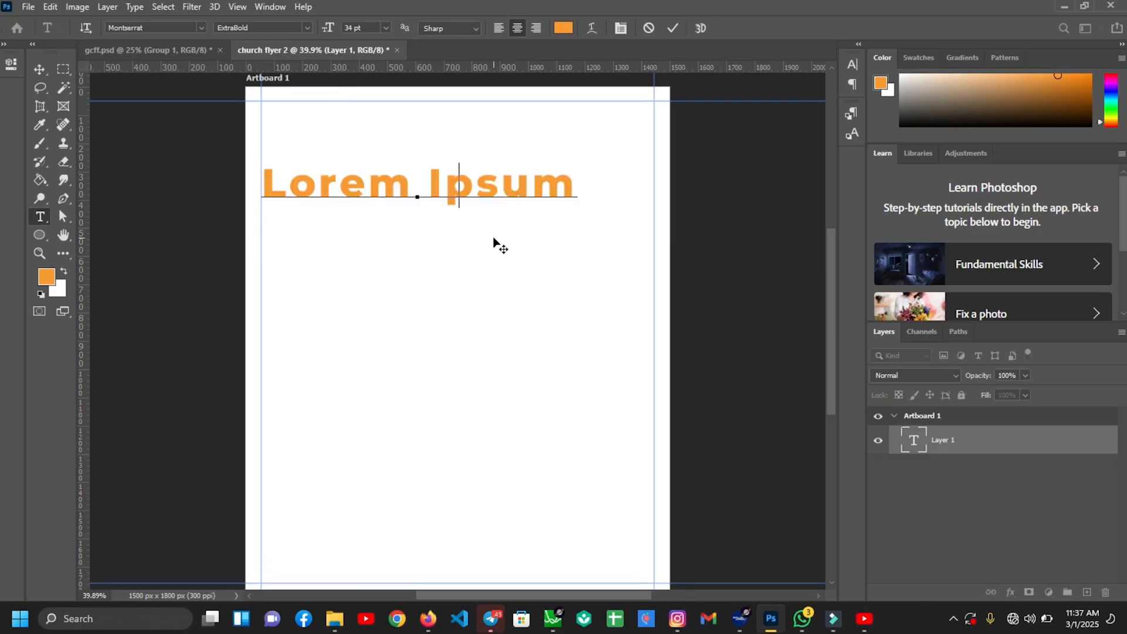
type("grace")
left_click(674, 29)
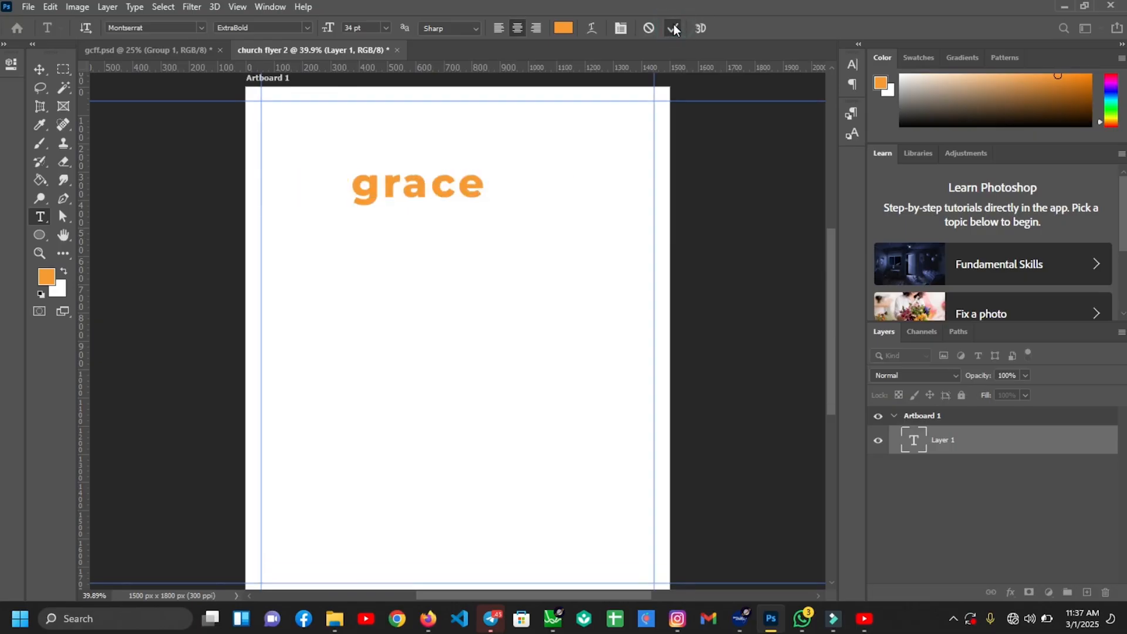
key("v")
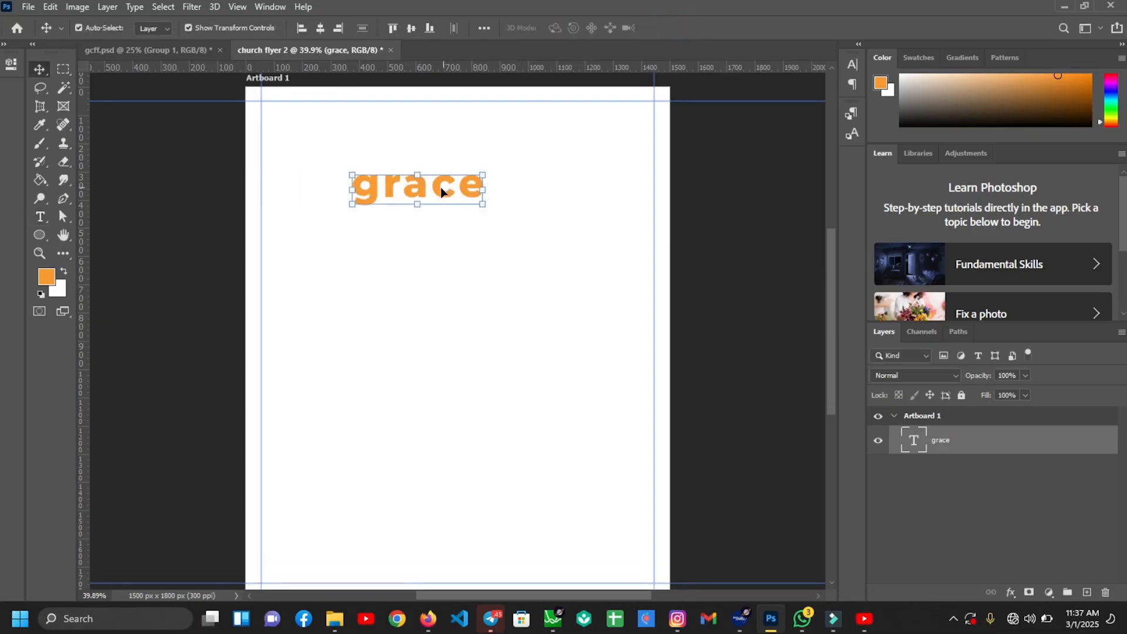
Move 'grace' to the left margin and retype its two copies as 'confe' and 'rence'
left_click_drag(444, 189, 370, 270)
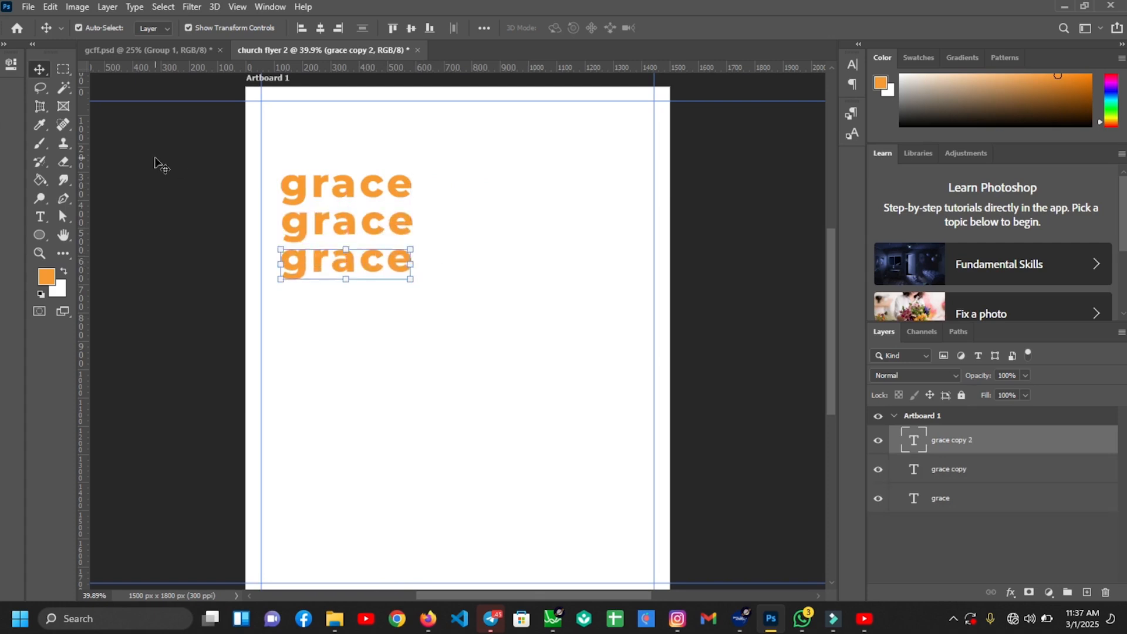
left_click(37, 221)
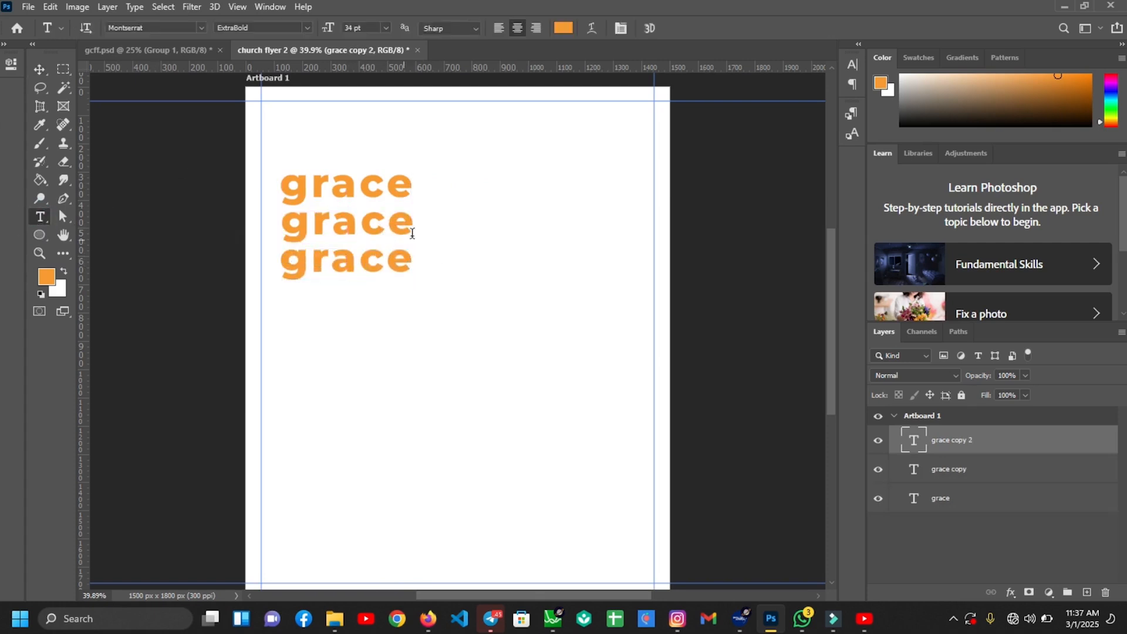
left_click_drag(414, 224, 243, 236)
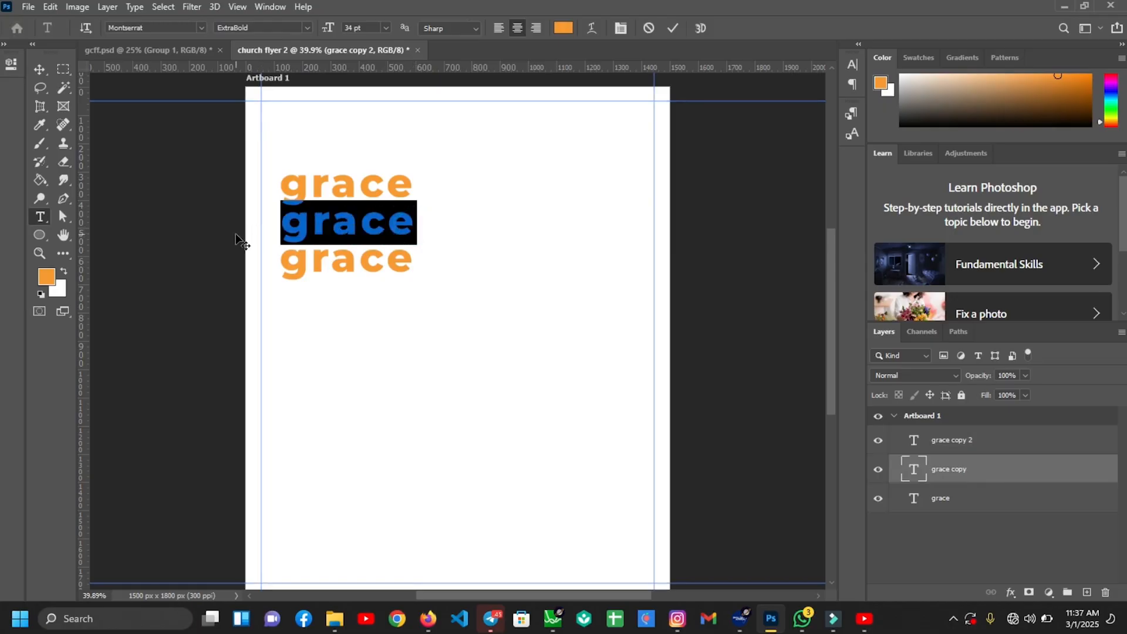
type("confe")
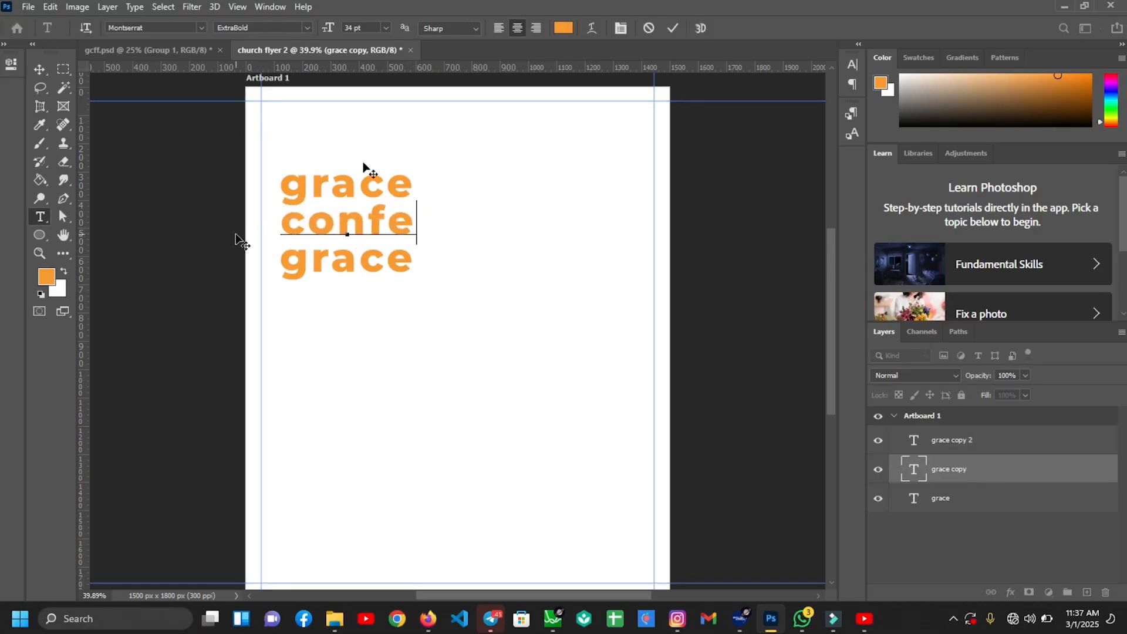
left_click(673, 29)
left_click(411, 260)
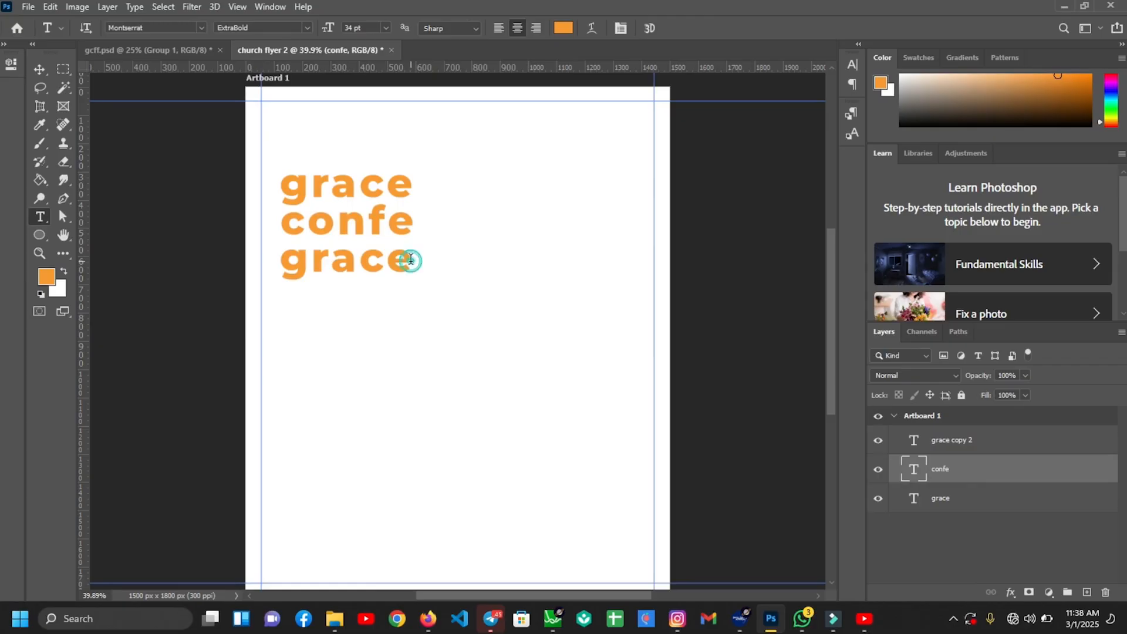
left_click_drag(411, 260, 269, 254)
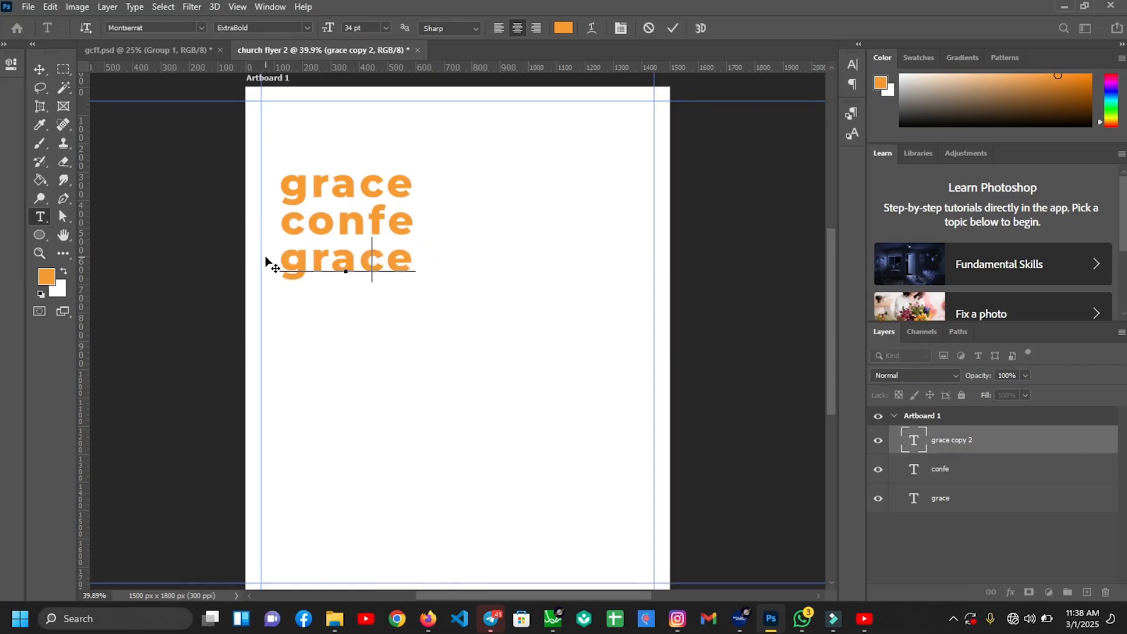
type("rence")
key("ctrl+Return")
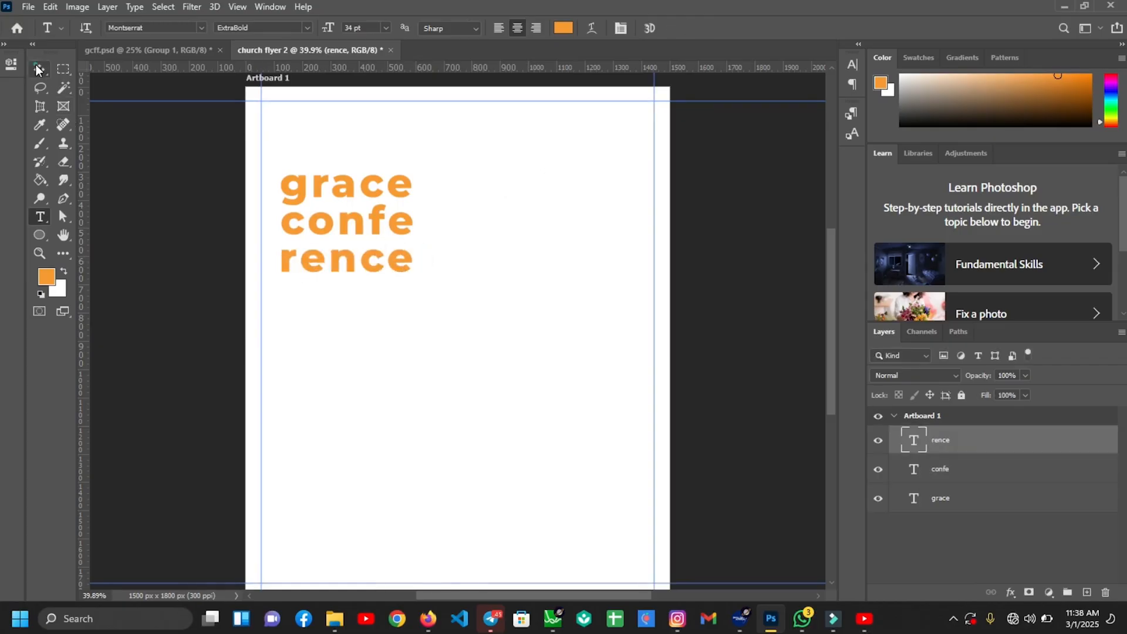
Nudge 'confe' and 'rence' upward so the three title lines stack tightly
left_click(39, 68)
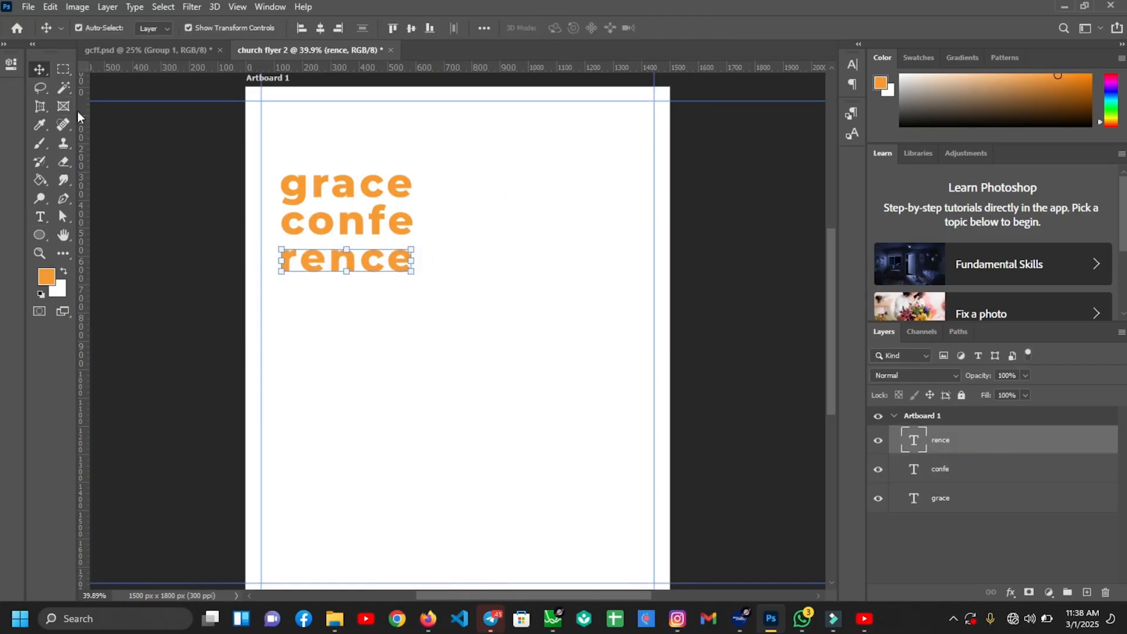
left_click(356, 225)
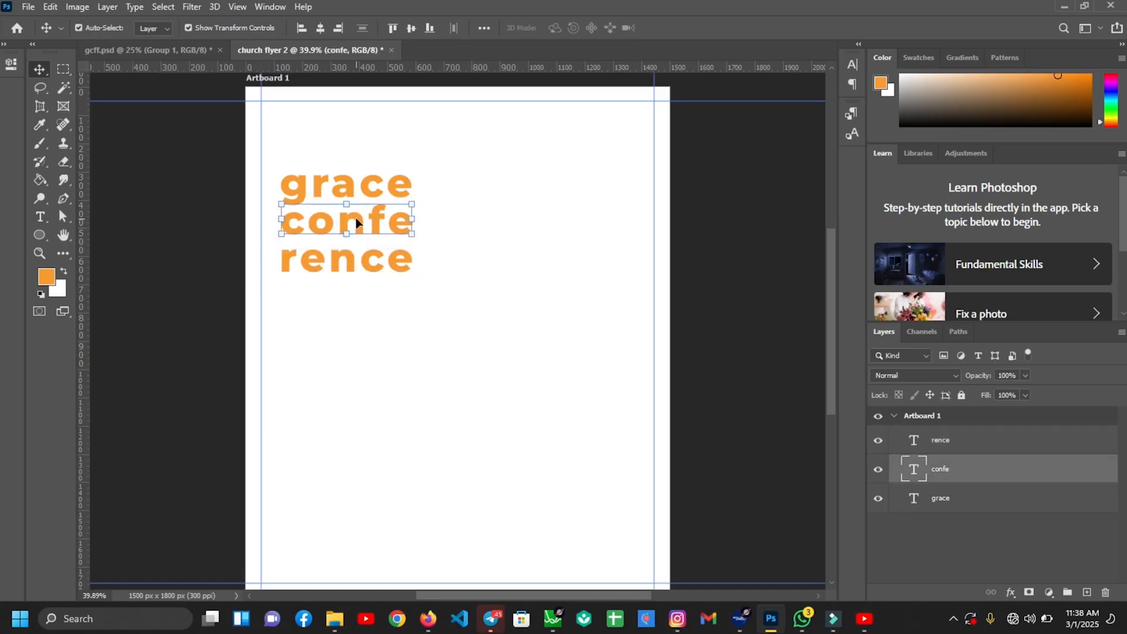
left_click_drag(356, 223, 357, 217)
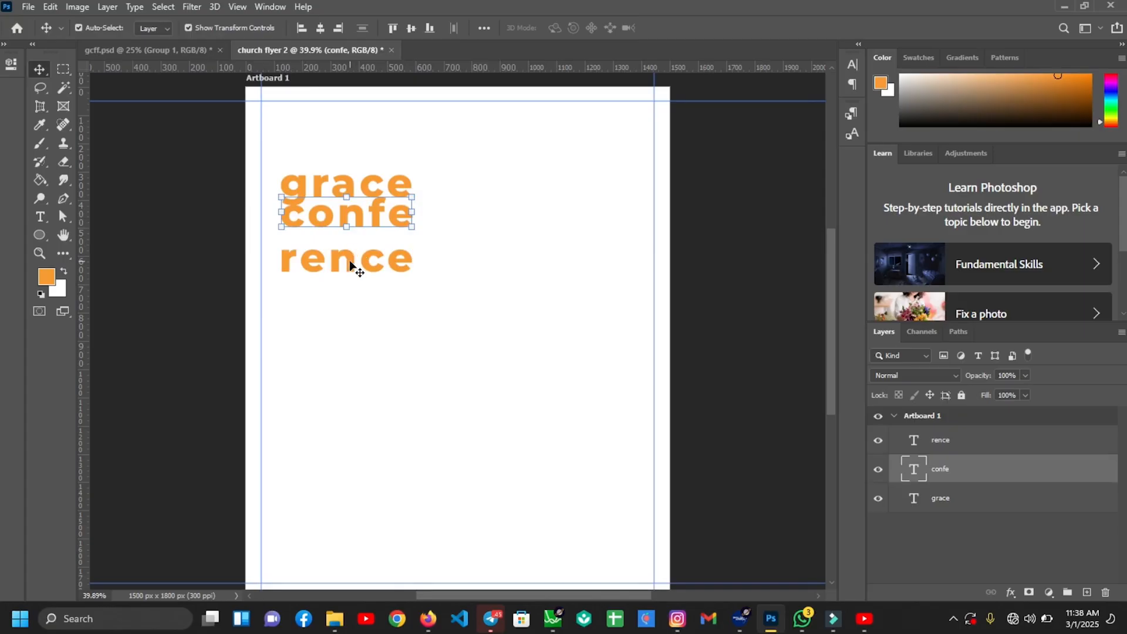
left_click(350, 265)
left_click_drag(350, 264, 350, 245)
left_click(399, 217)
left_click(399, 217)
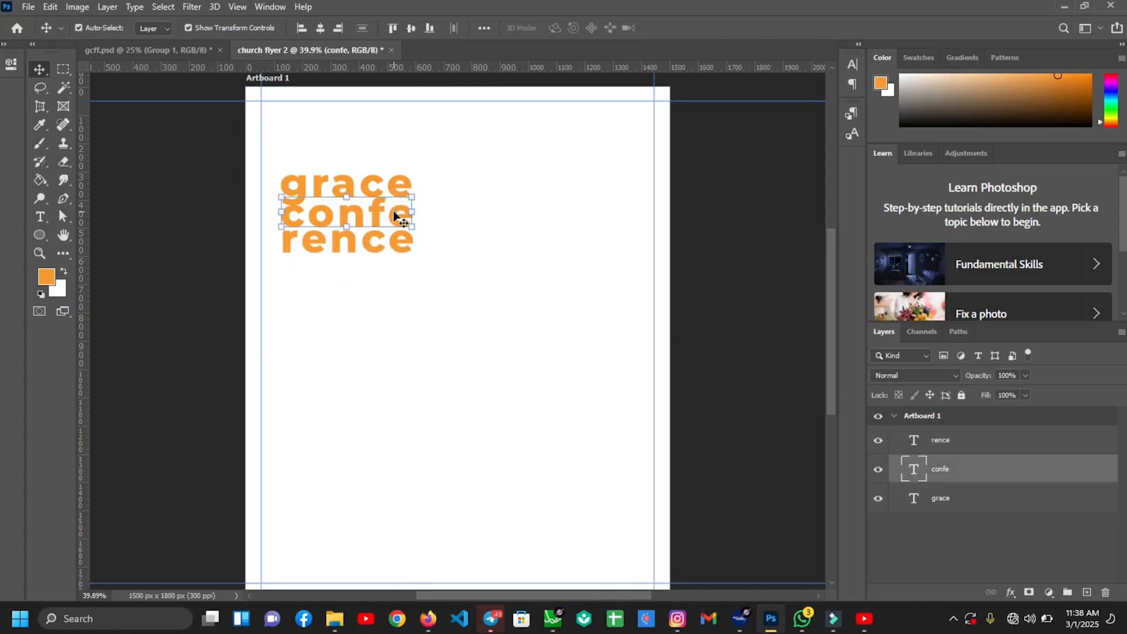
Draw a small black-filled circle below the title with the Ellipse tool
key("ctrl+plus")
key("ctrl+plus")
key("u")
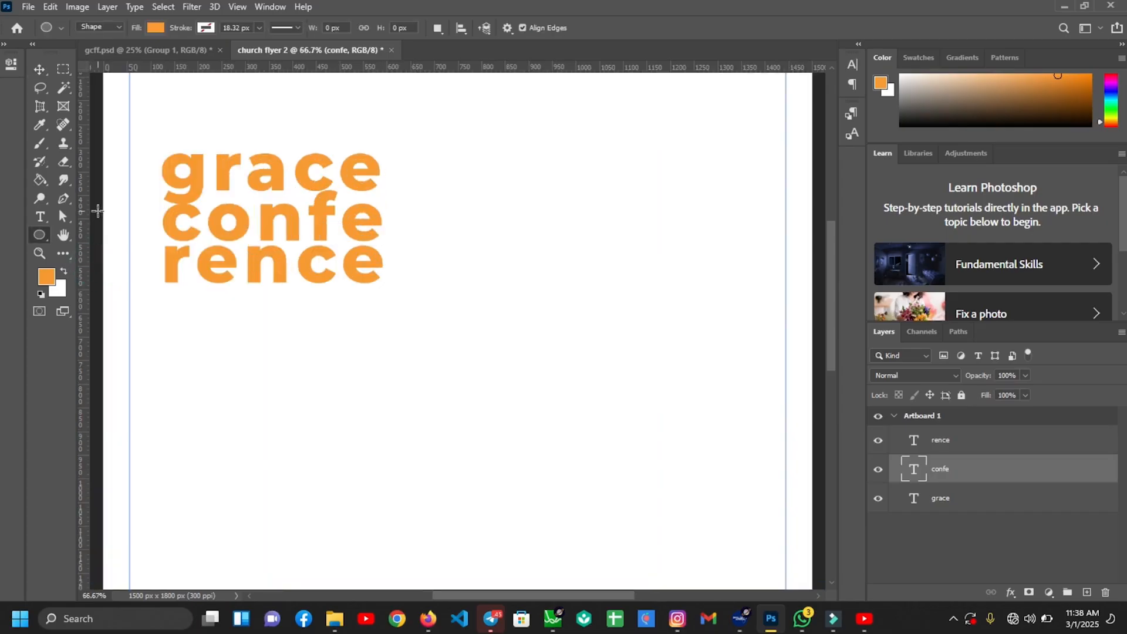
left_click(155, 28)
left_click(67, 103)
left_click(197, 254)
left_click_drag(185, 312, 204, 330)
Set the circle to 50% opacity, move it onto the g and c, and scale it to about 120%
key("v")
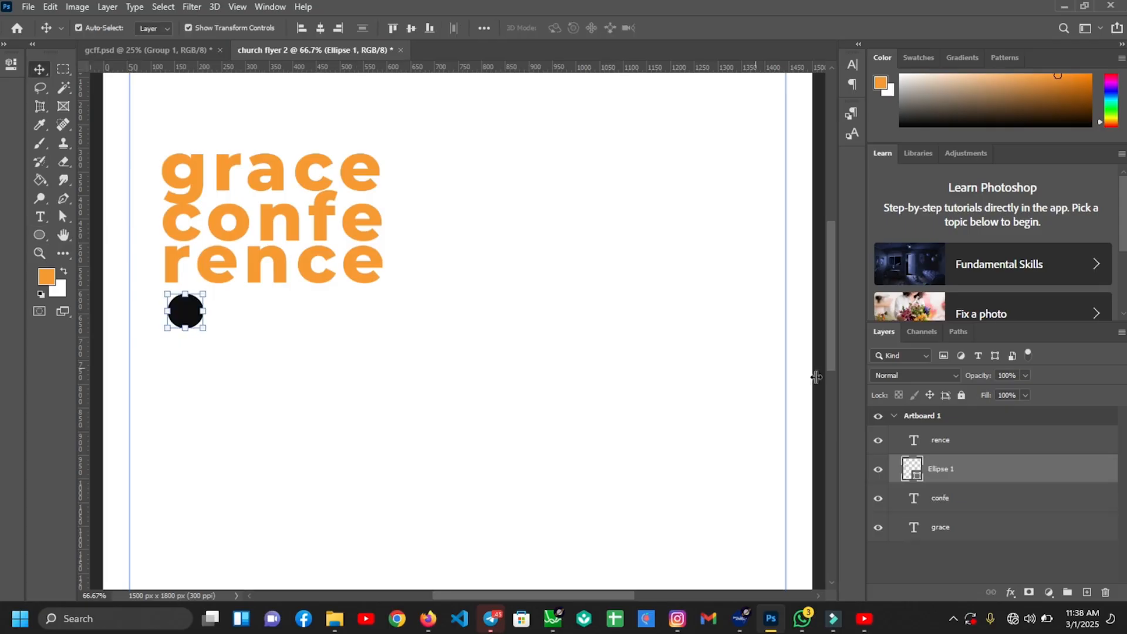
left_click(1008, 376)
type("50")
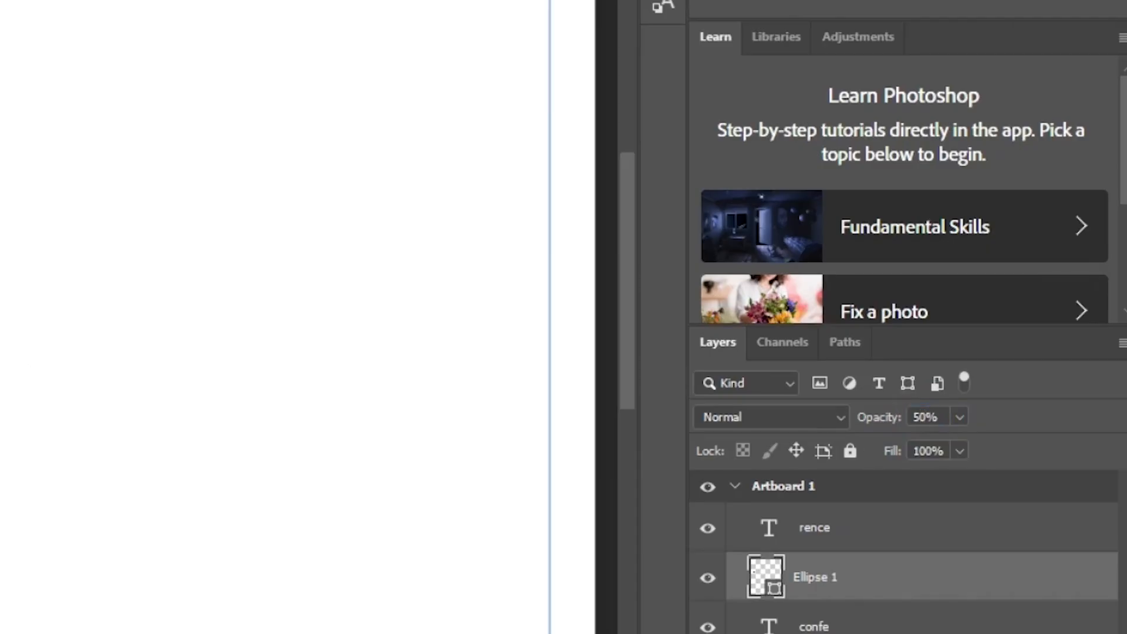
left_click_drag(194, 299, 203, 212)
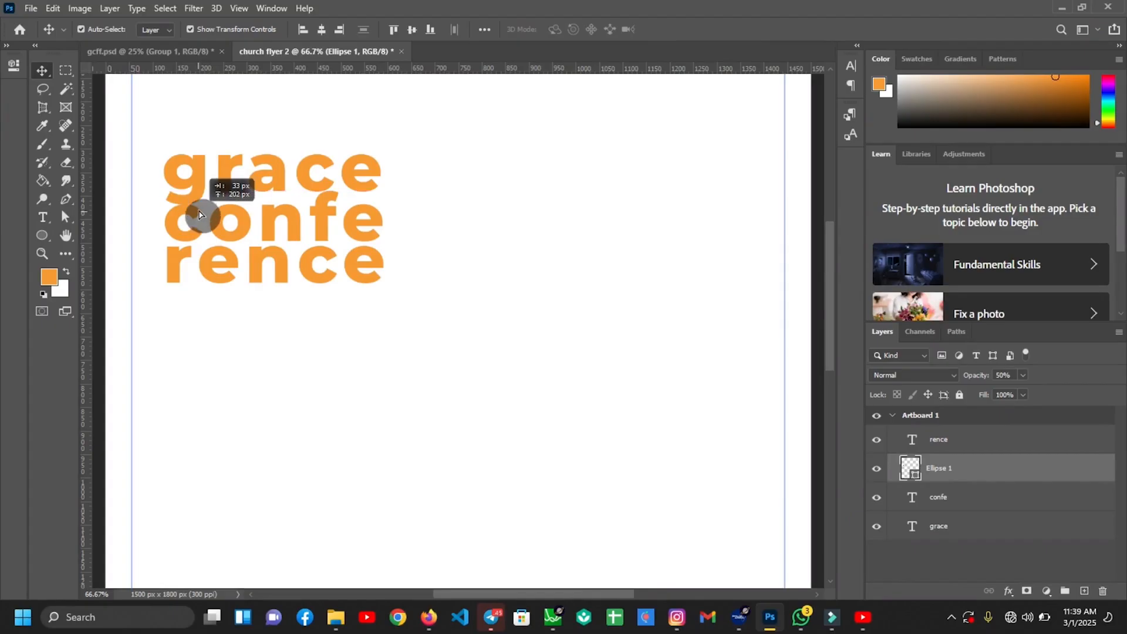
key("ctrl+t")
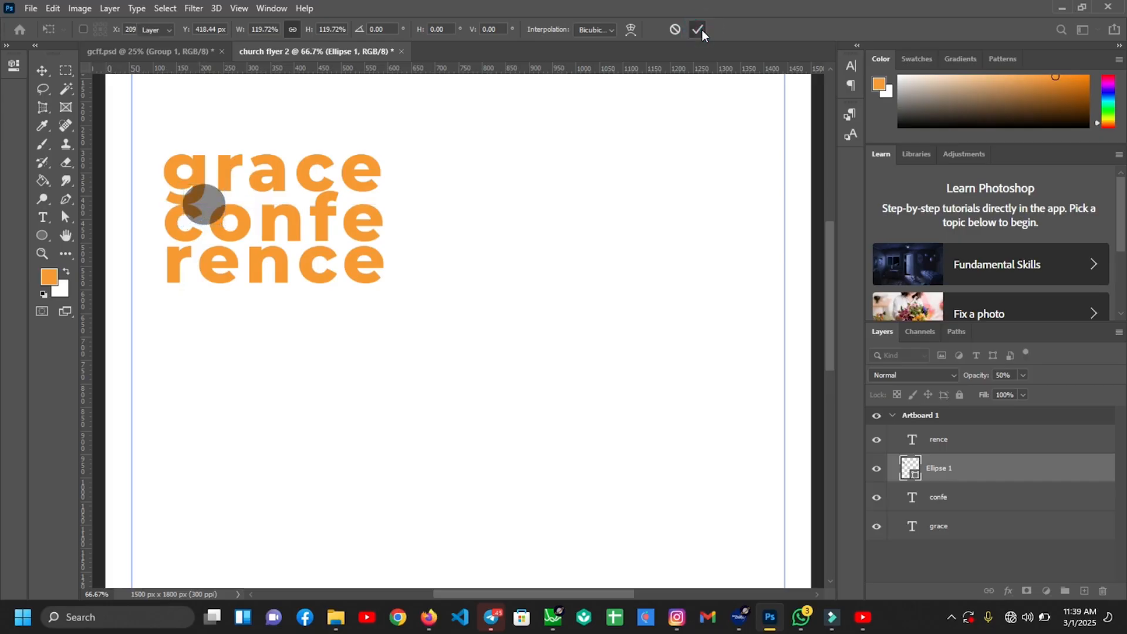
left_click(698, 29)
Rasterize the confe text layer and shift the grey circle slightly right
left_click(575, 233)
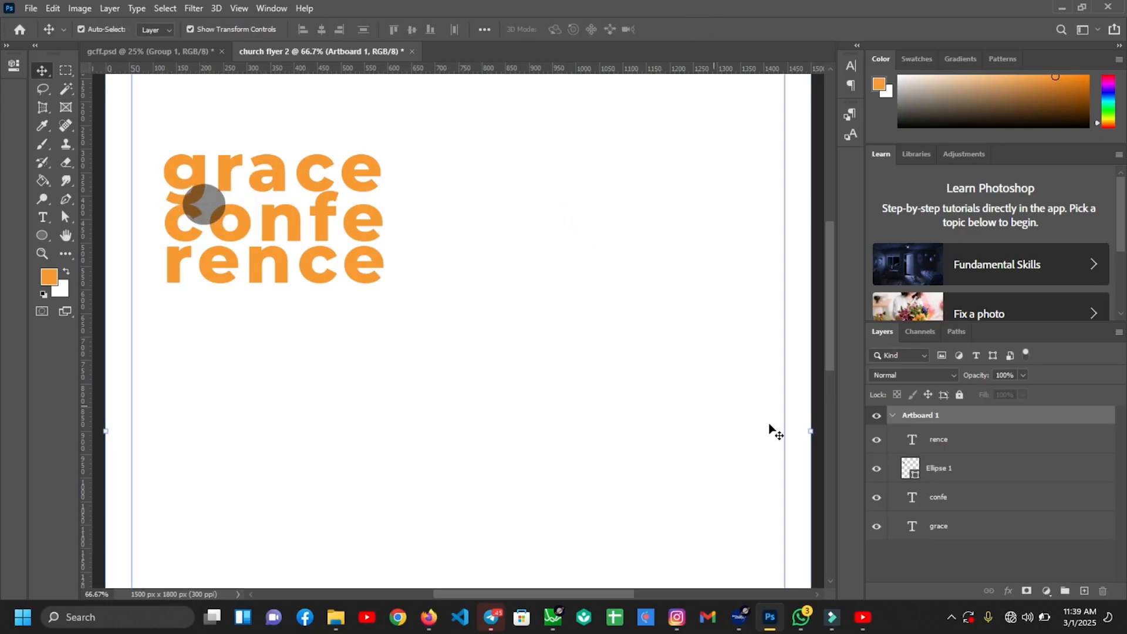
left_click(908, 466)
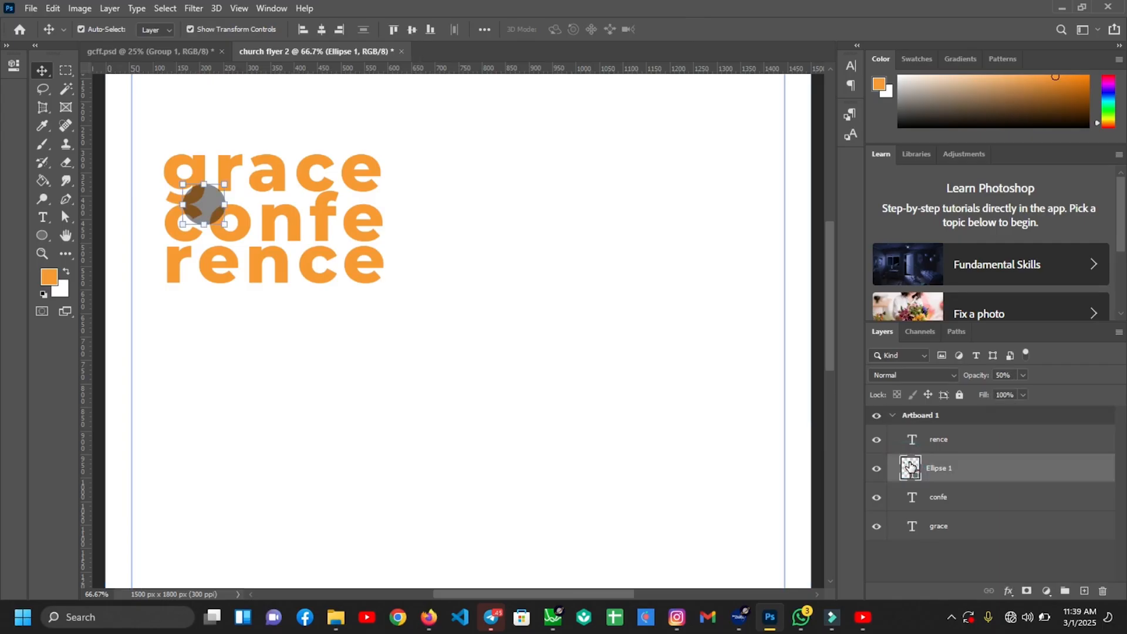
left_click(910, 466, "ctrl")
right_click(953, 499)
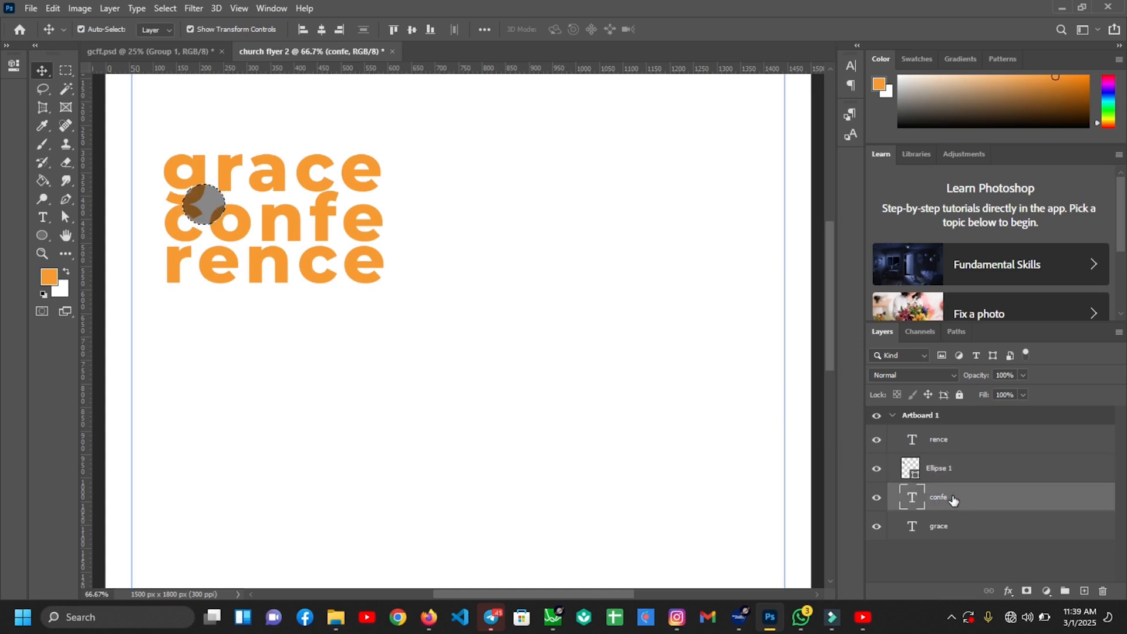
left_click(809, 219)
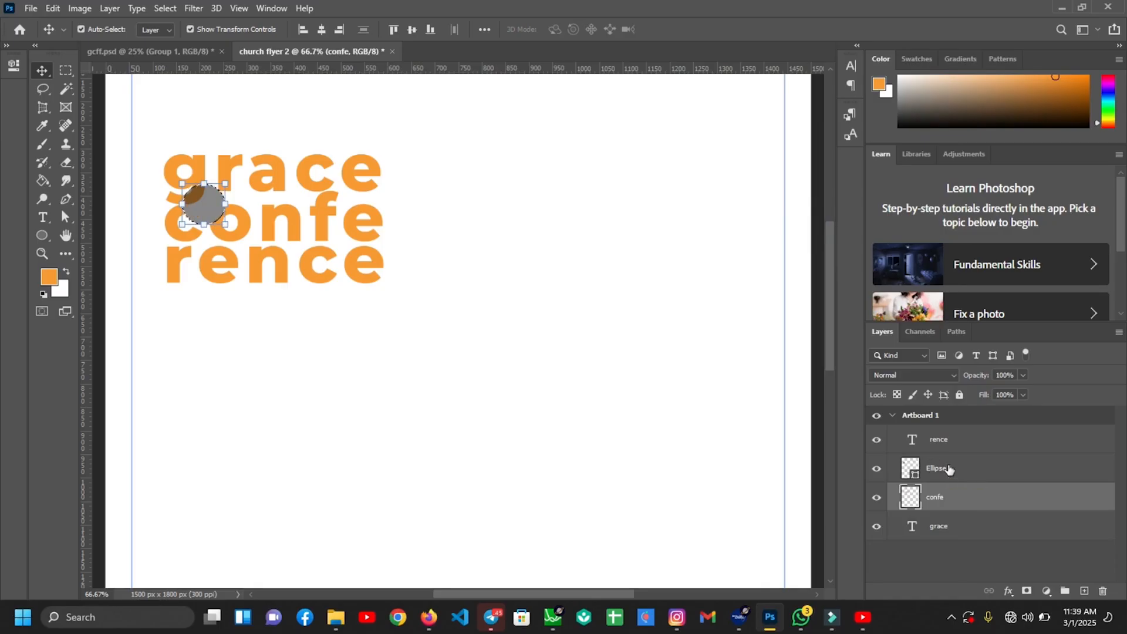
key("ctrl+d")
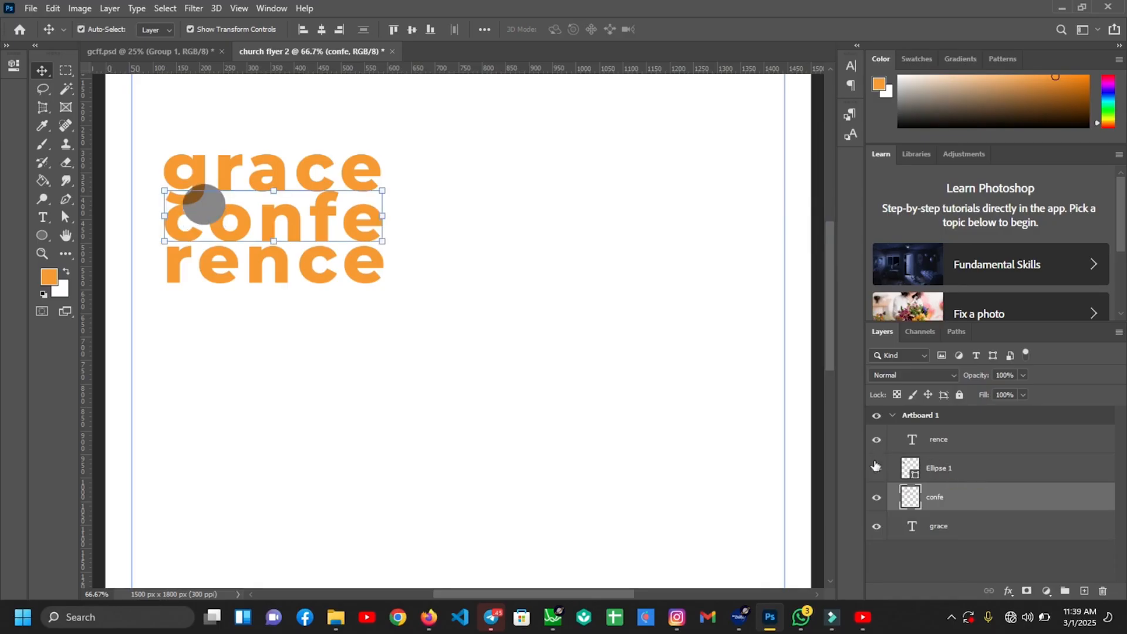
left_click_drag(205, 206, 323, 193)
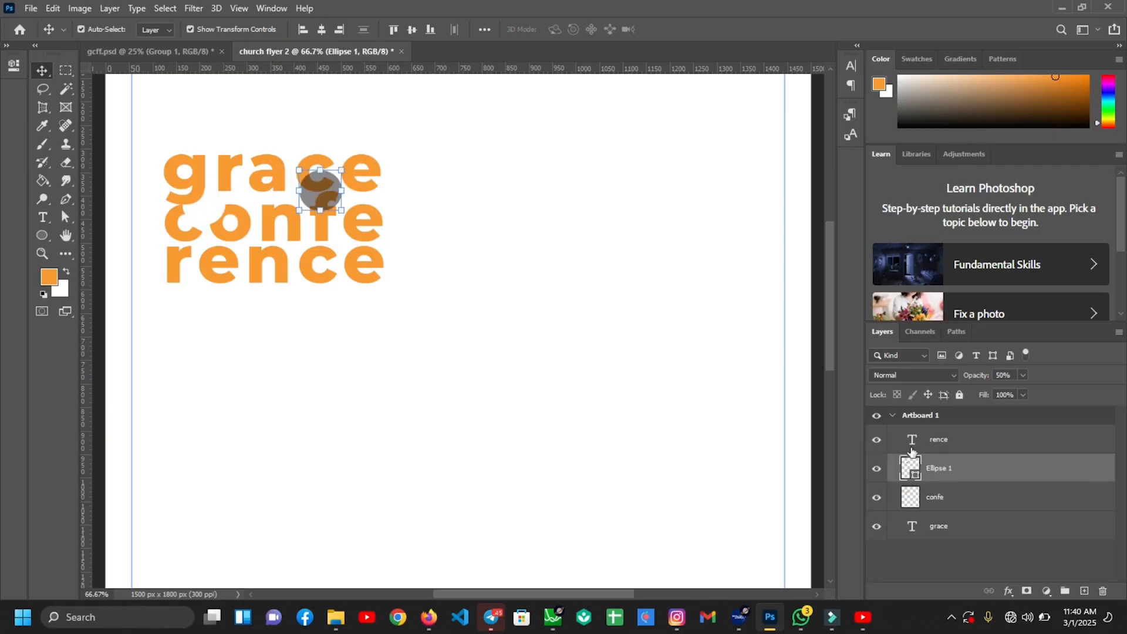
Rasterize the circle, delete its right half, and stretch the half-circle to about 113%
right_click(942, 470)
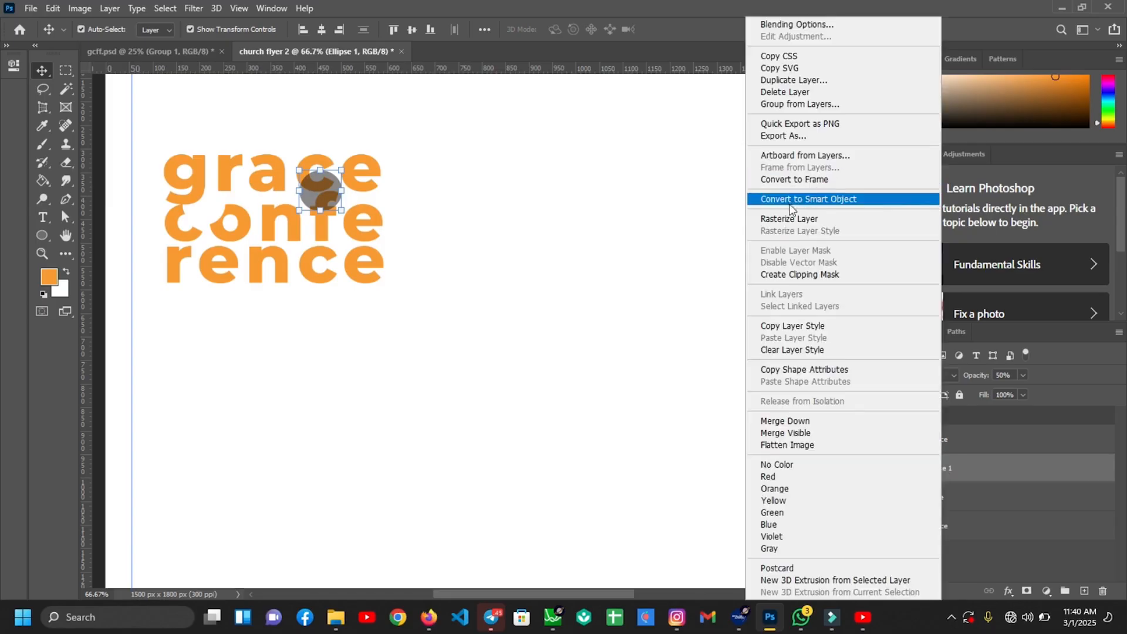
left_click(789, 219)
left_click(66, 70)
left_click_drag(321, 152, 360, 220)
key("Delete")
key("ctrl+d")
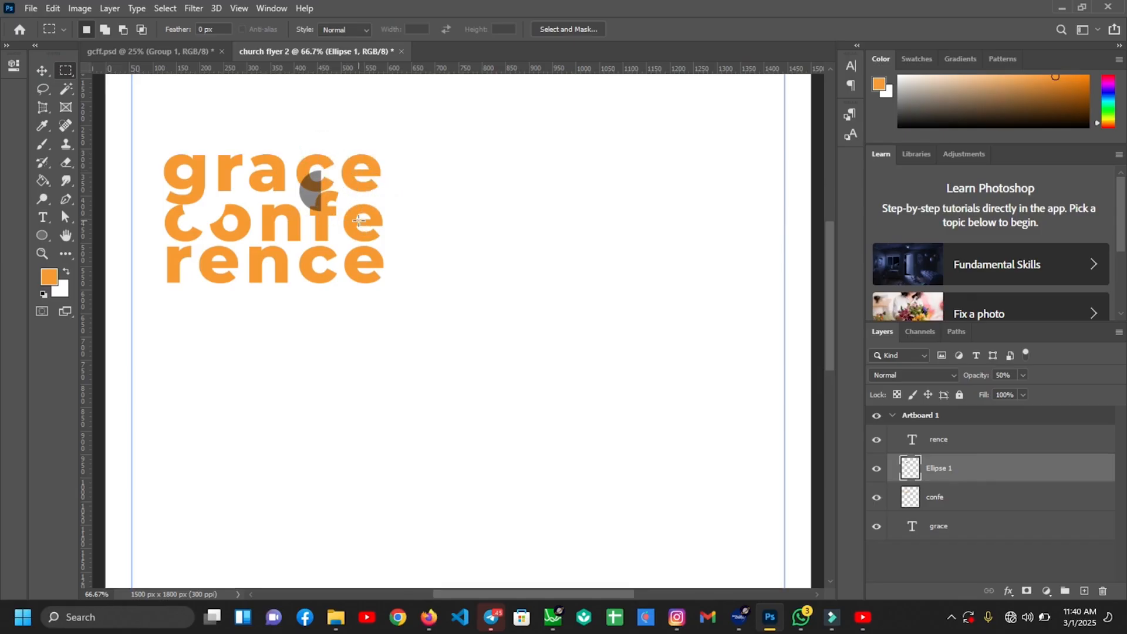
key("v")
left_click_drag(312, 205, 316, 204)
mouse_move(322, 190)
left_mouse_down()
mouse_move(335, 190)
mouse_move(316, 185)
left_mouse_up()
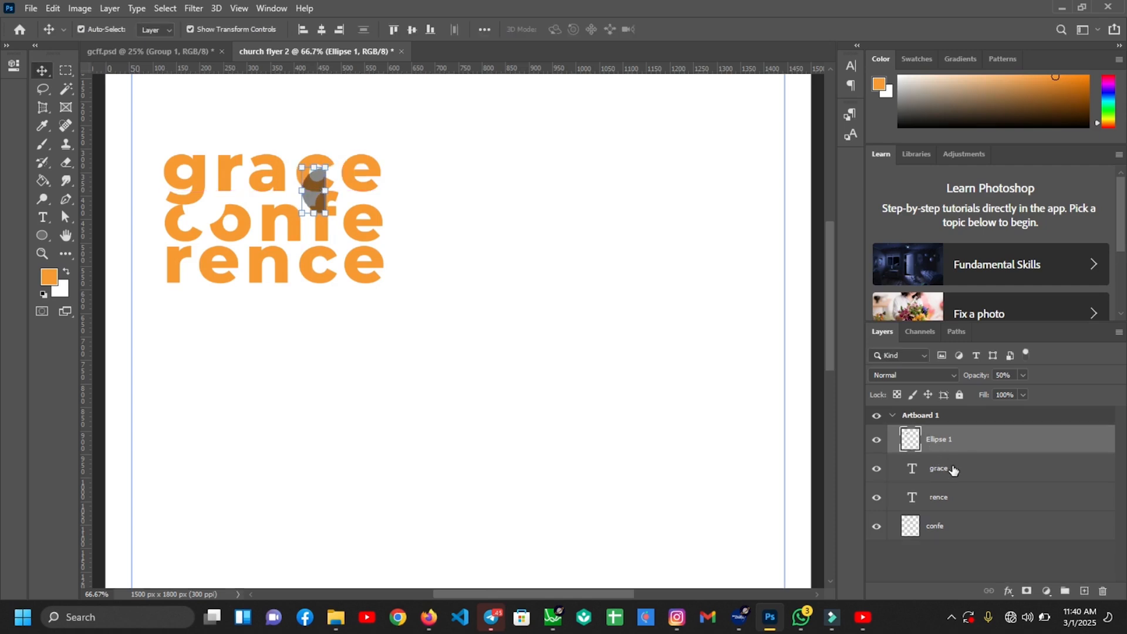
Rasterize 'grace' and delete the lettering inside the half-circle selection
left_click(952, 468)
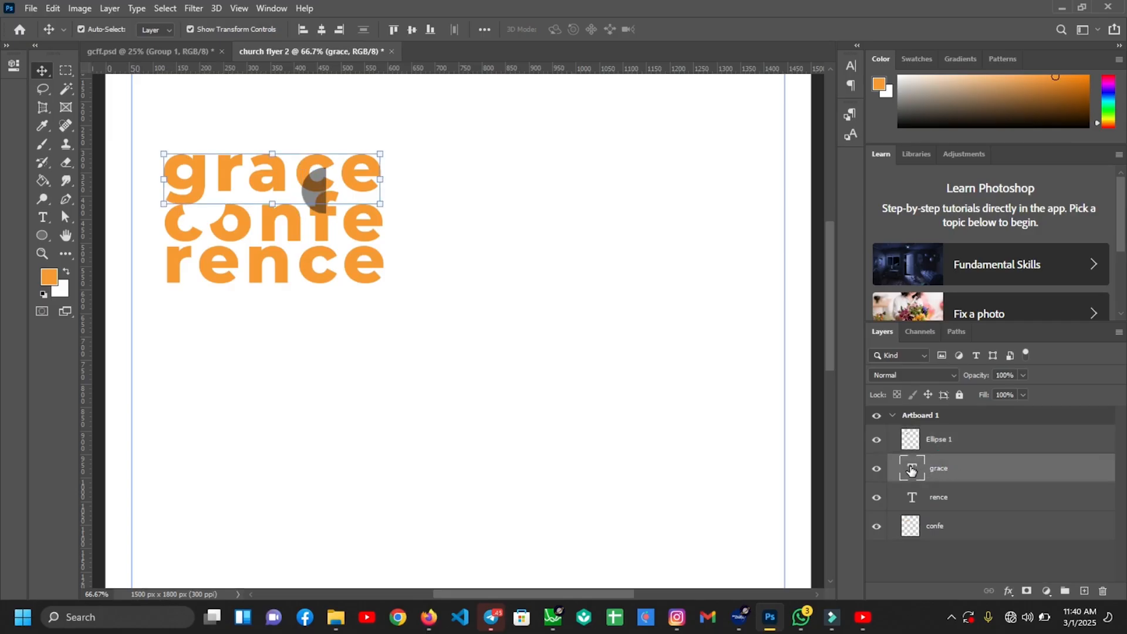
left_click(929, 438)
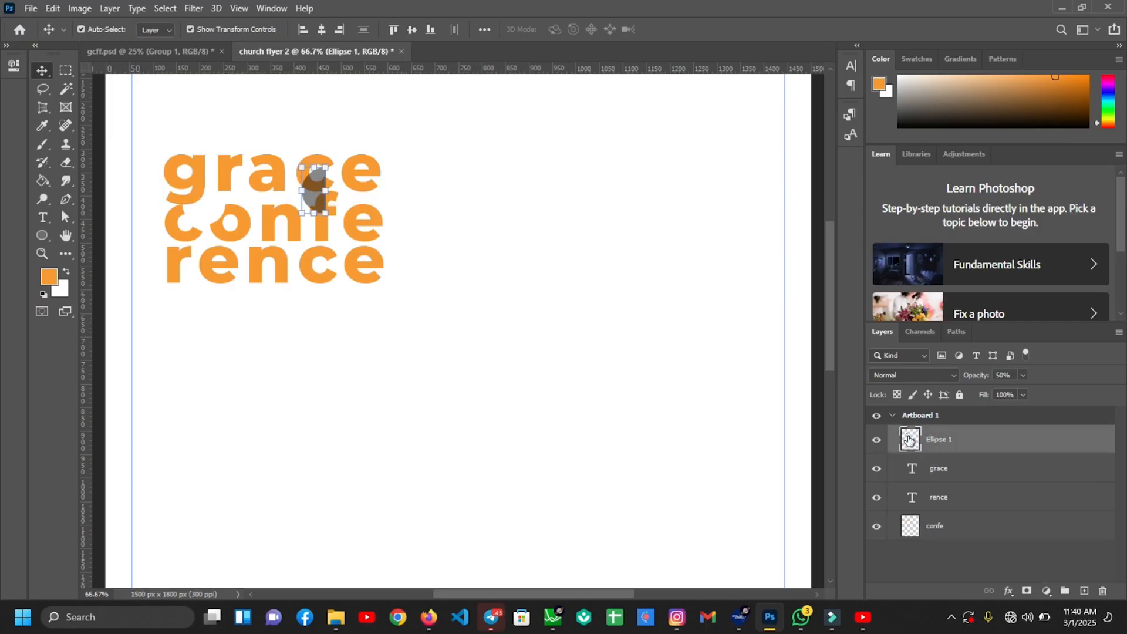
left_click(909, 440, "ctrl")
left_click(935, 475)
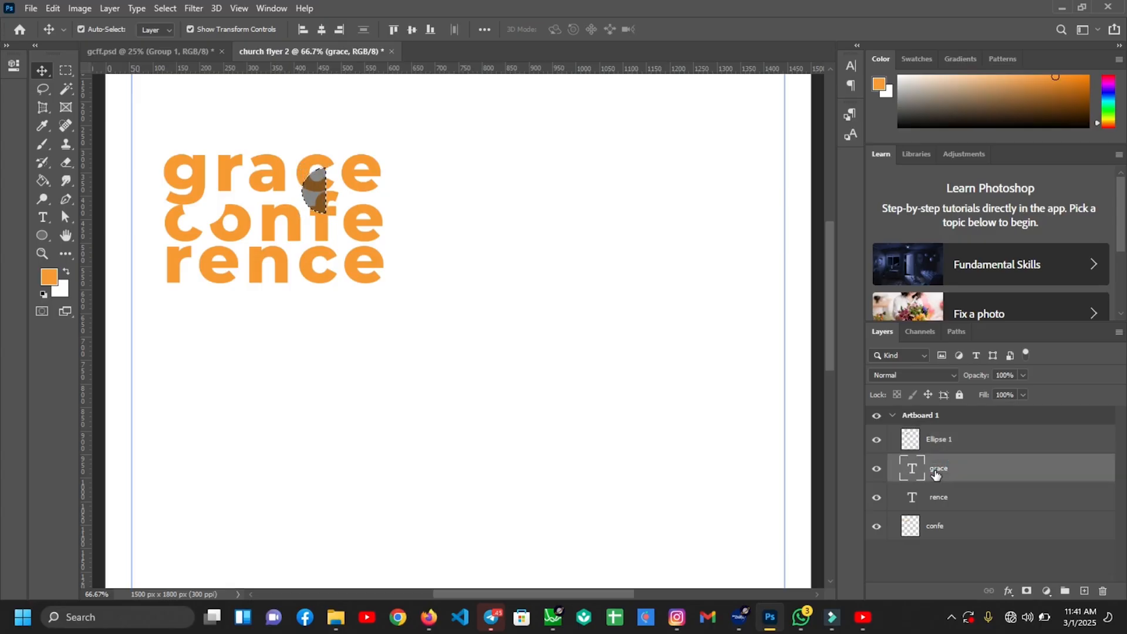
right_click(936, 471)
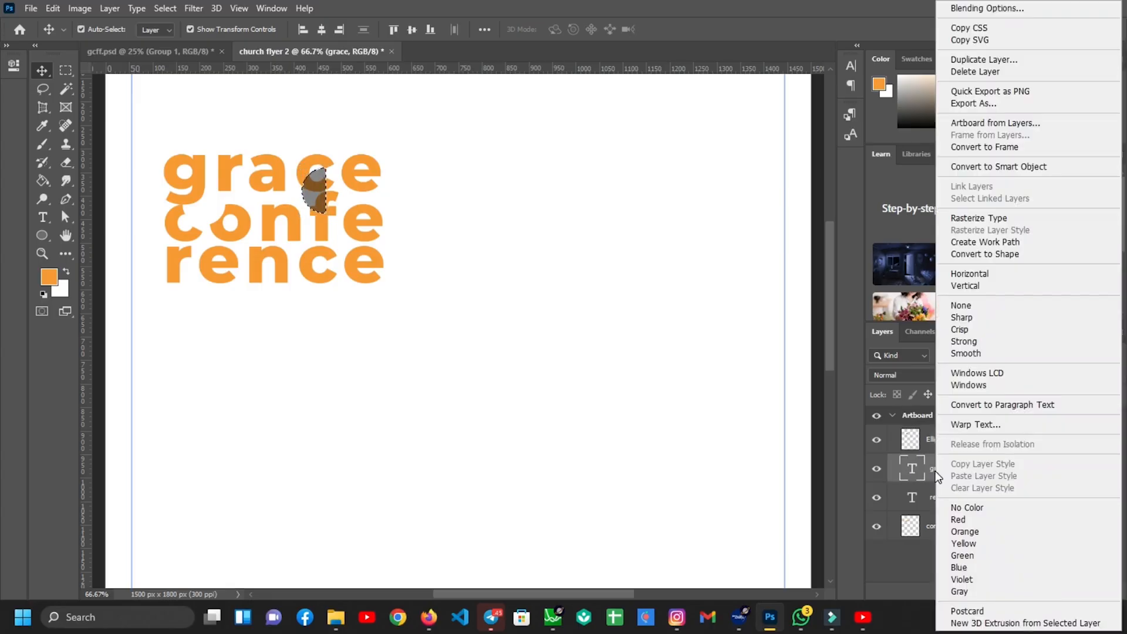
left_click(970, 224)
key("Delete")
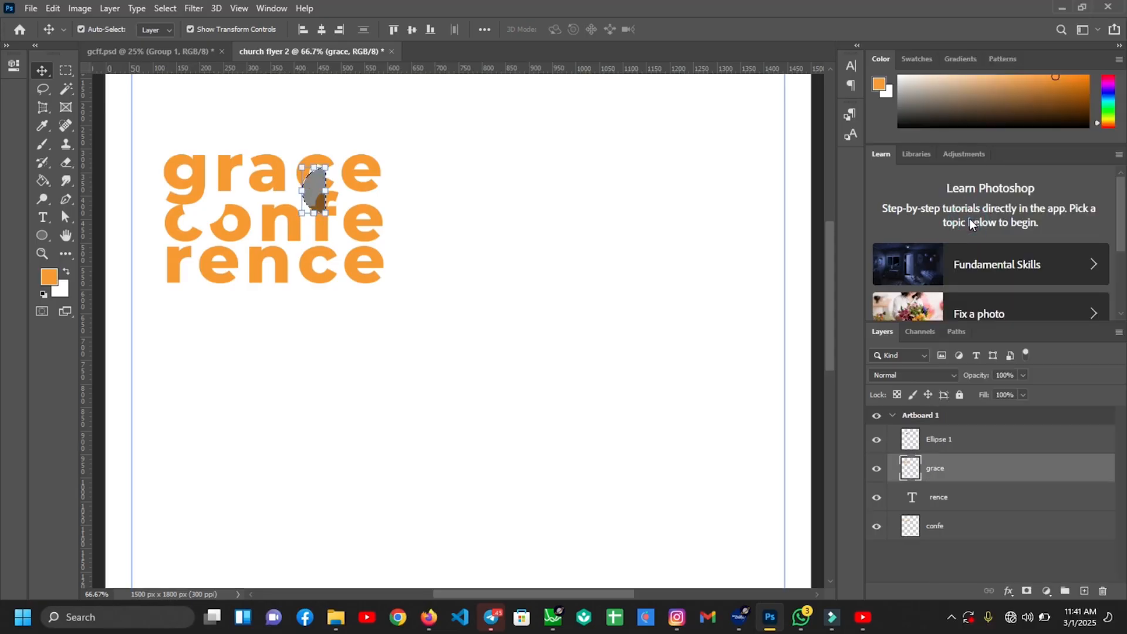
key("ctrl+d")
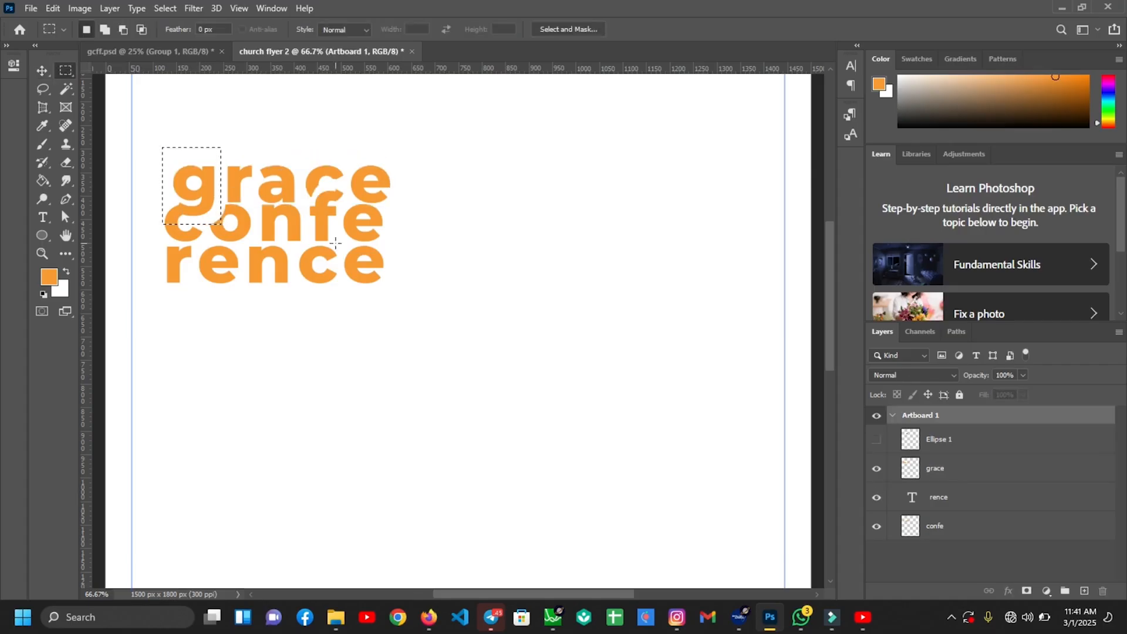
Cut the g onto its own layer, set it against the confe line, and lower grace 14 px
left_click(984, 469)
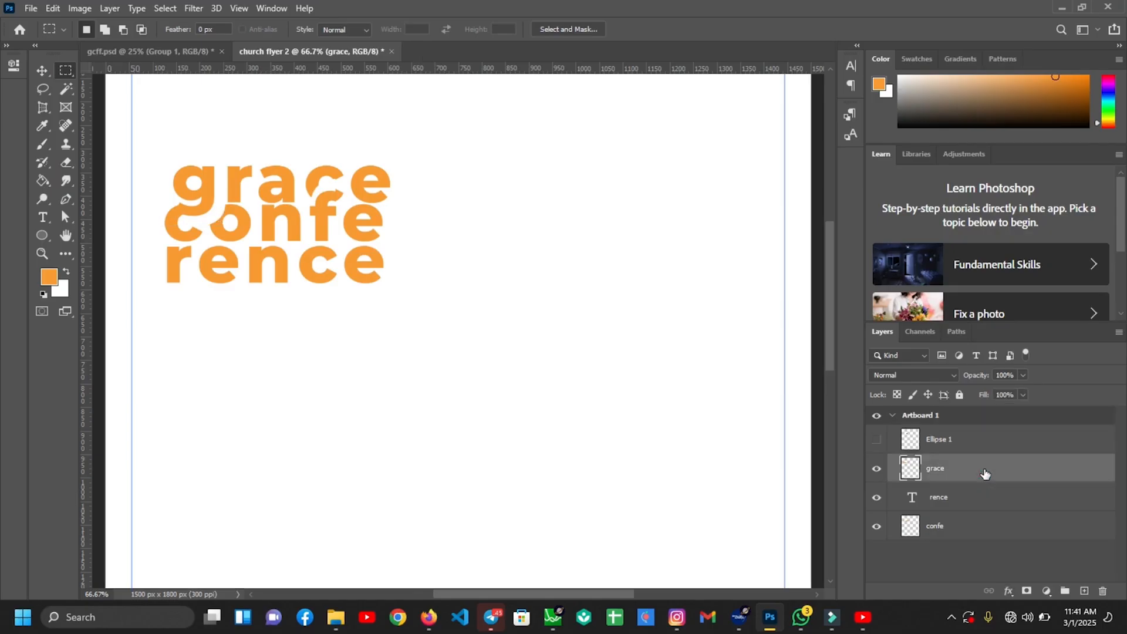
key("Delete")
key("ctrl+v")
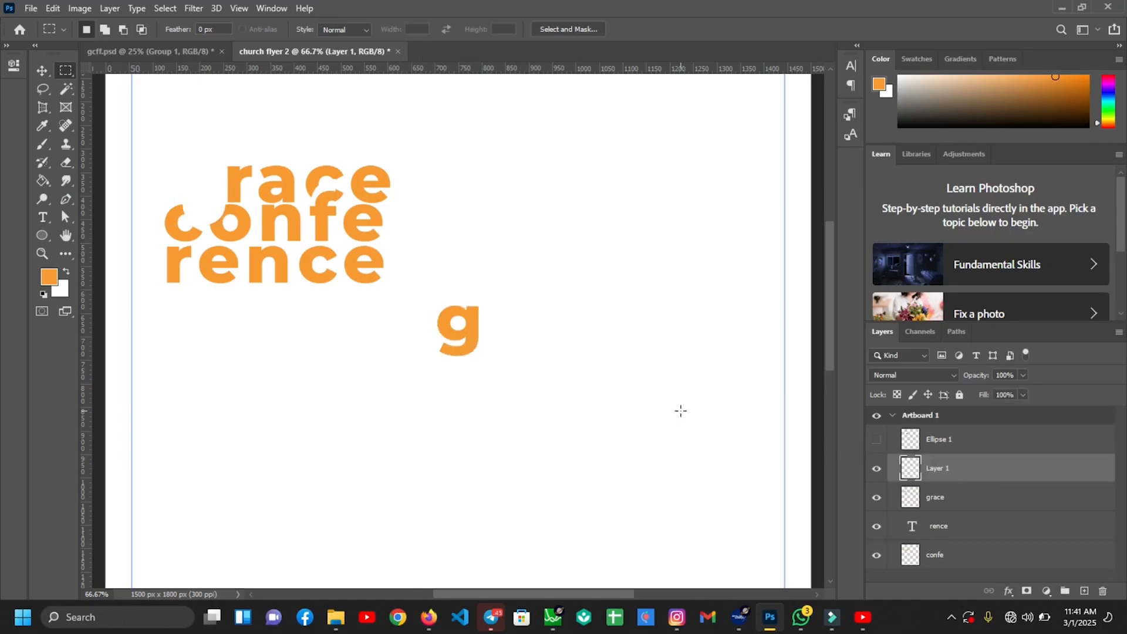
key("v")
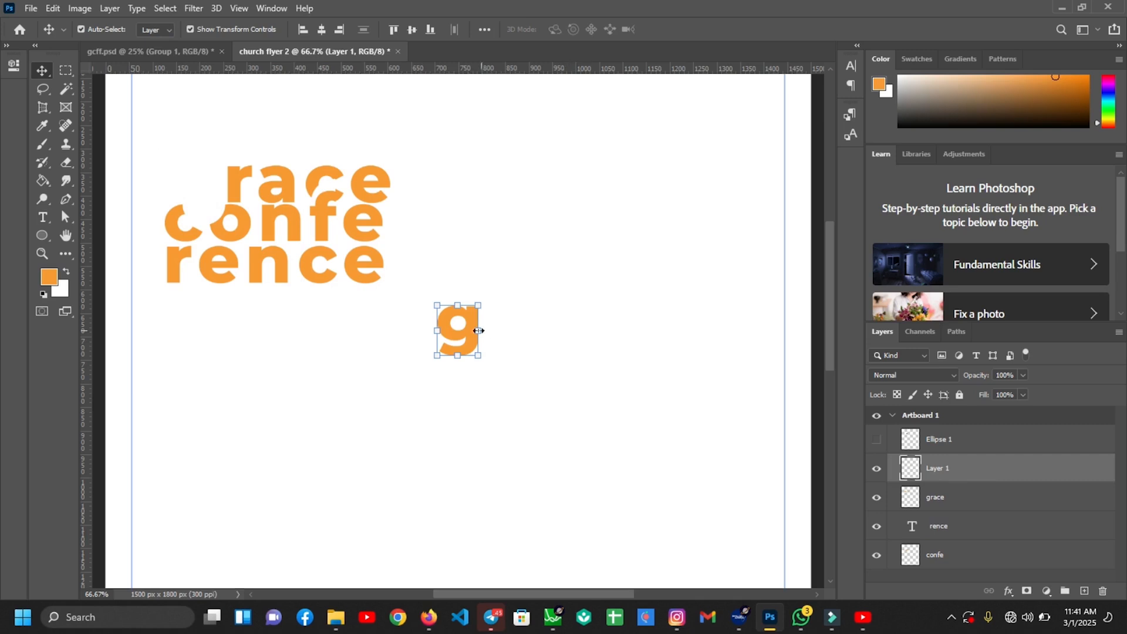
key("ctrl+plus")
left_click_drag(500, 595, 470, 594)
left_click_drag(604, 338, 269, 146)
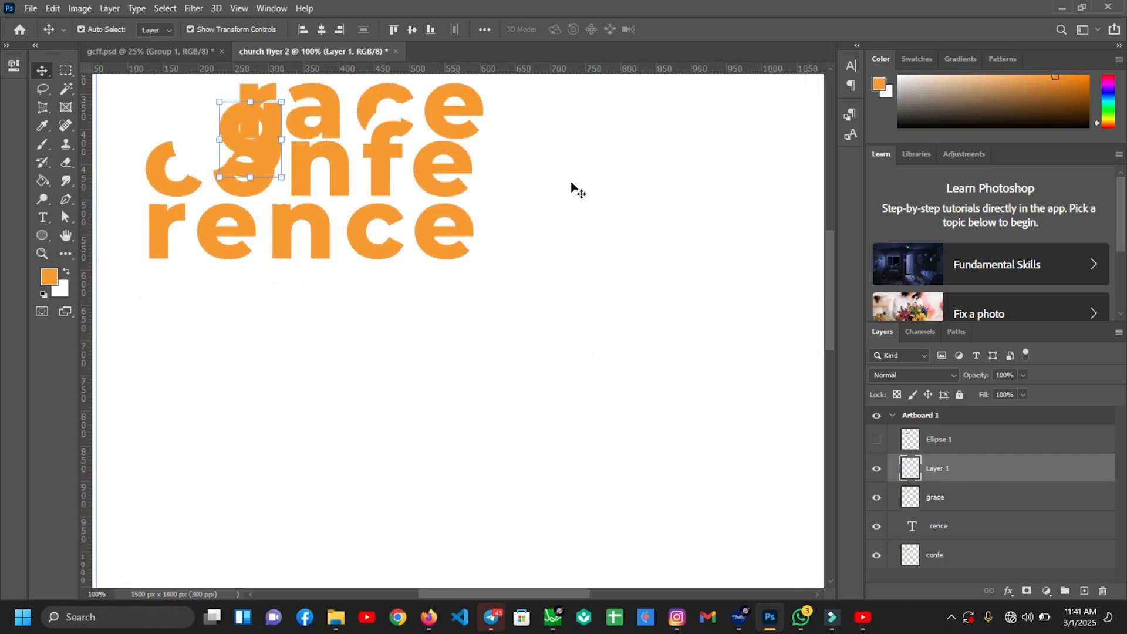
scroll(276, 260, "up", 3)
left_click_drag(276, 260, 226, 241)
left_click_drag(470, 222, 470, 223)
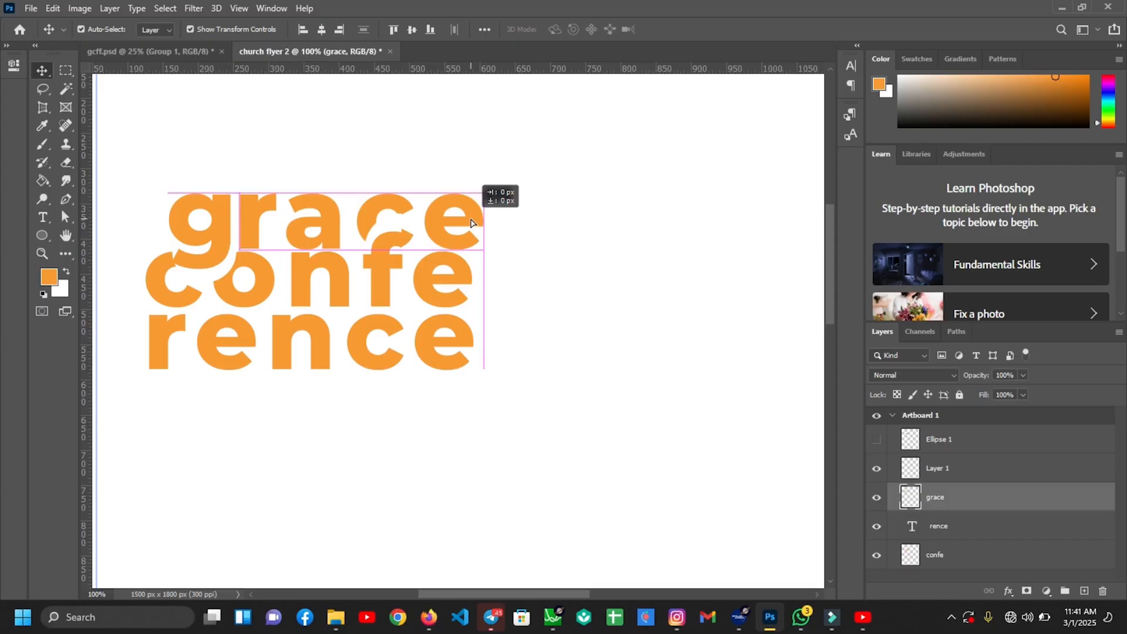
left_click(553, 233)
Move the c's tail onto a separate layer, place it at the c, and stretch it to about 144%
key("m")
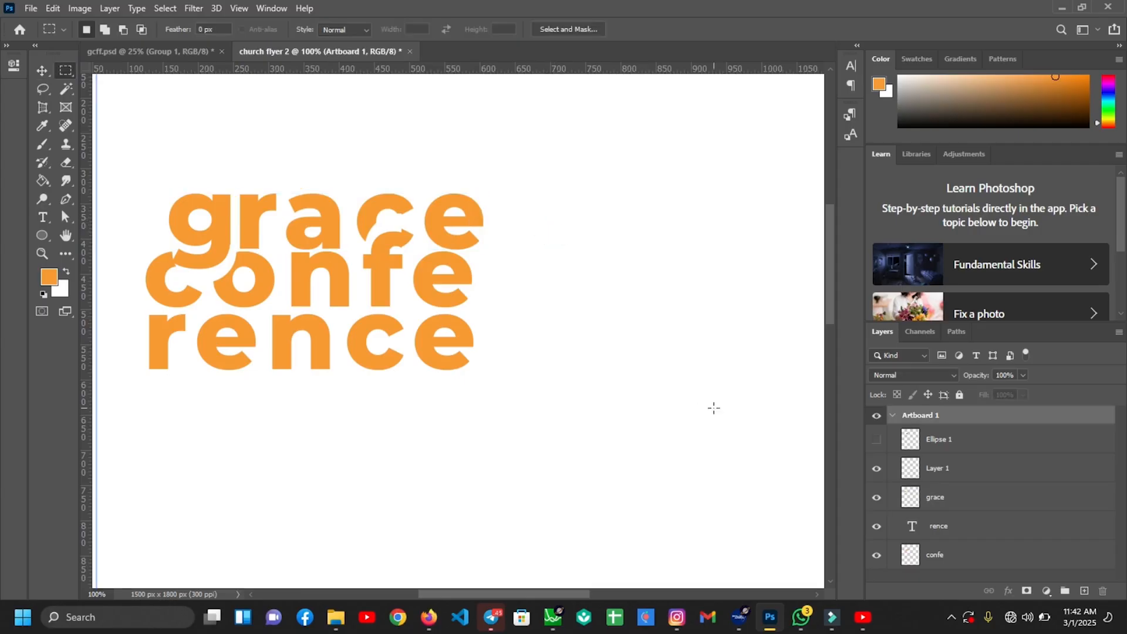
left_click(931, 499)
mouse_move(396, 229)
left_mouse_down()
mouse_move(417, 252)
mouse_move(407, 241)
left_mouse_up()
key("ctrl+d")
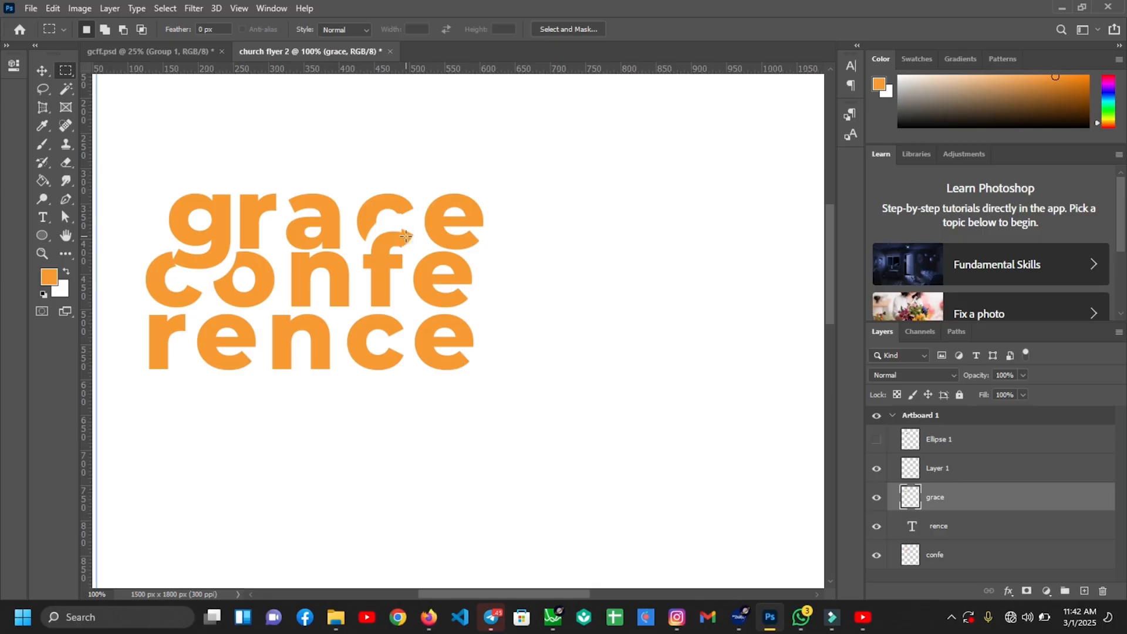
key("ctrl+j")
key("v")
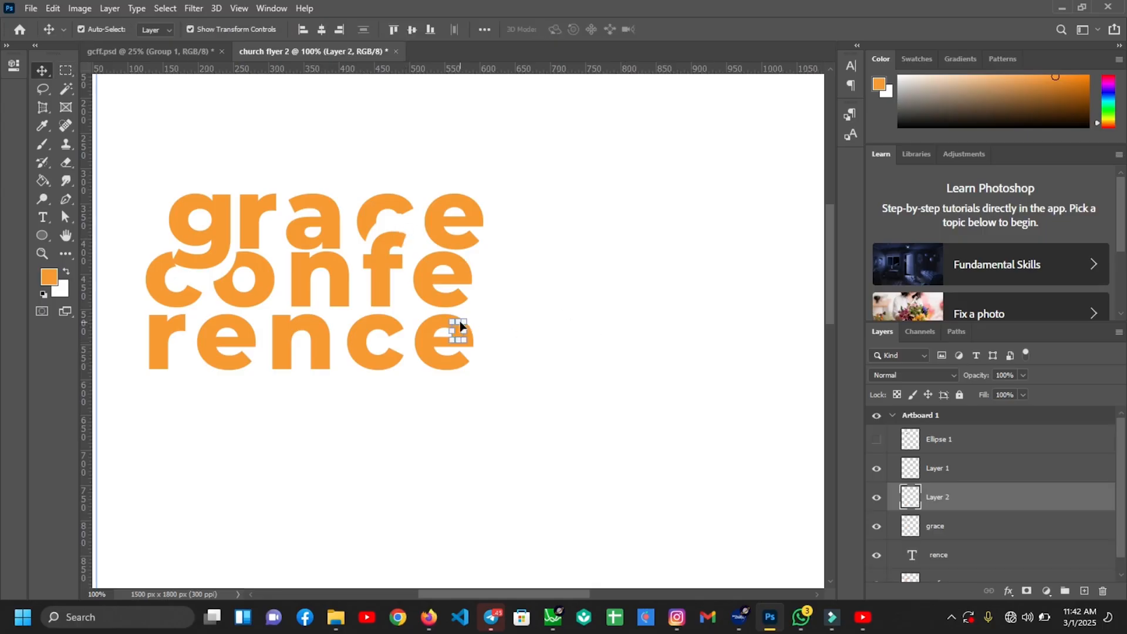
left_click_drag(458, 330, 409, 249)
left_click_drag(410, 249, 410, 249)
key("ctrl+plus")
left_click_drag(360, 205, 282, 108)
key("ctrl+plus")
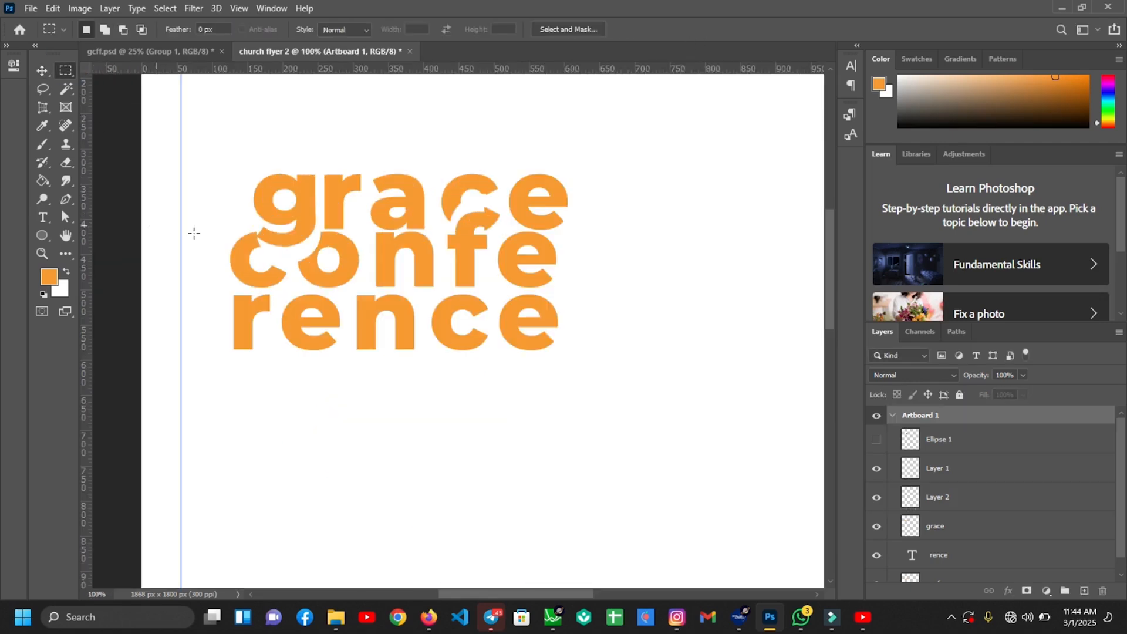
left_click_drag(257, 218, 277, 255)
key("ctrl+z")
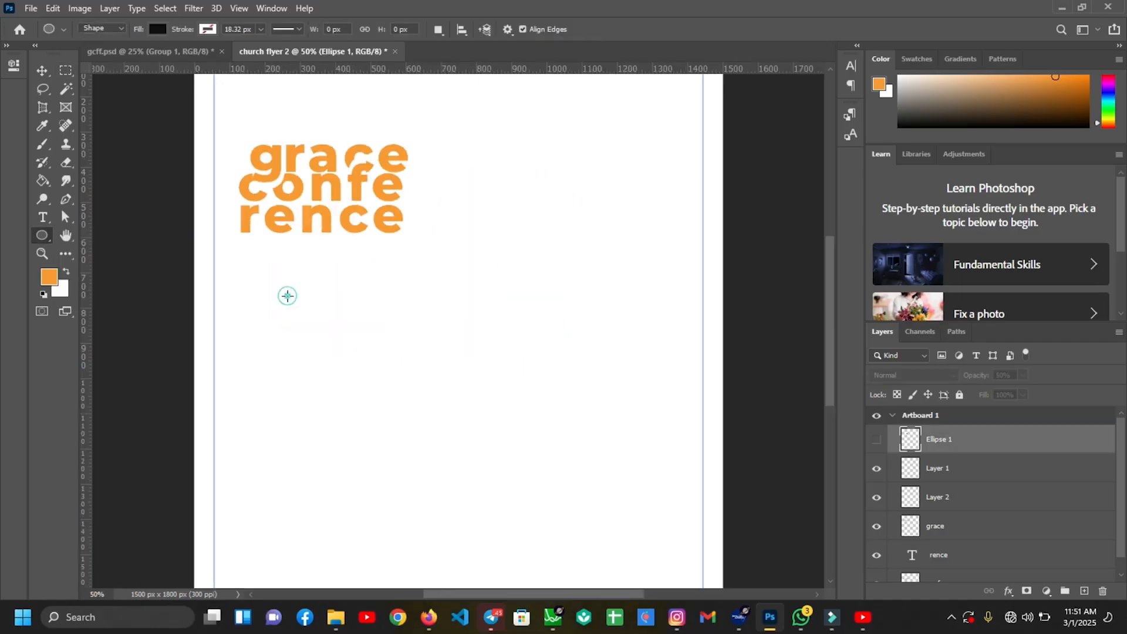
Draw a small ellipse and scale it up into the gap between the g and c
left_click(288, 295)
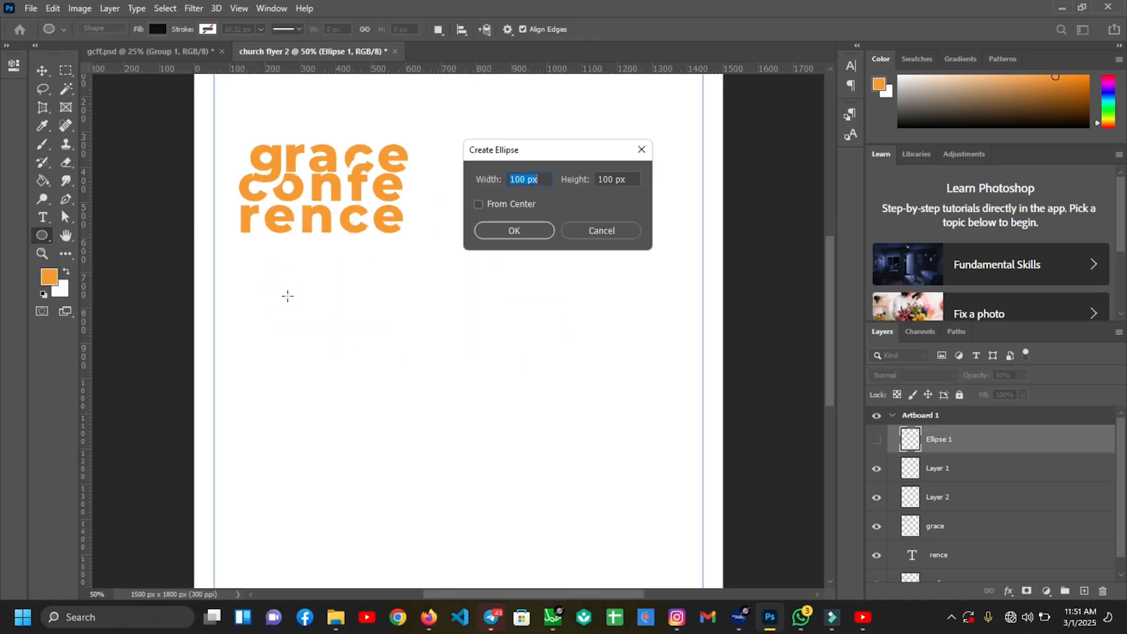
key("Escape")
mouse_move(288, 296)
left_mouse_down()
mouse_move(307, 314)
mouse_move(296, 307)
left_mouse_up()
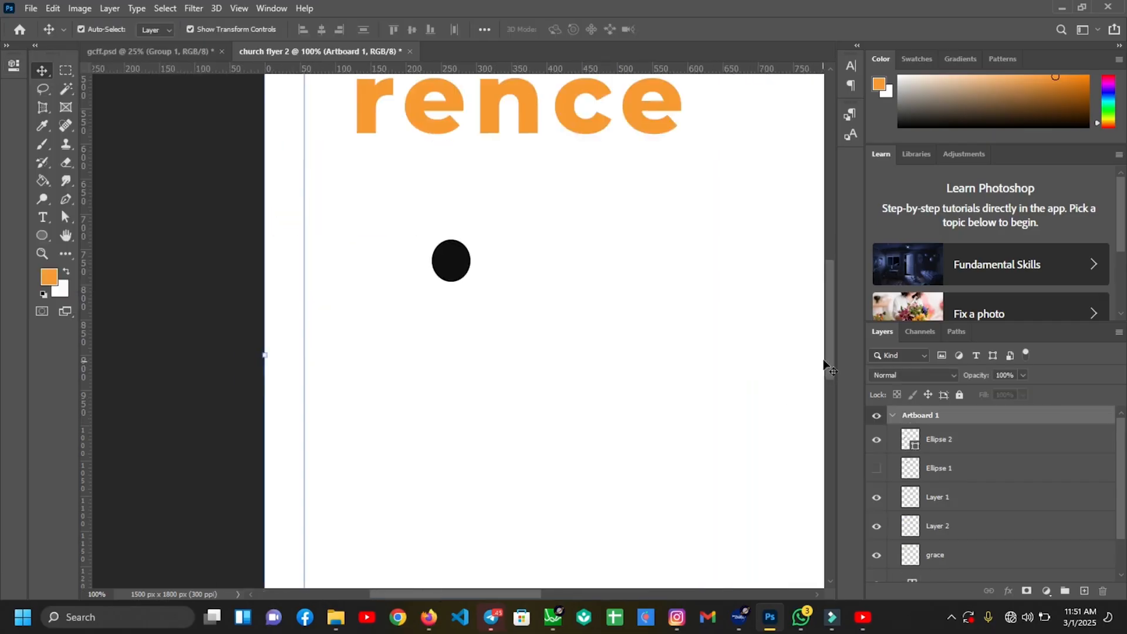
left_click_drag(831, 357, 827, 317)
left_click_drag(440, 430, 392, 191)
key("Return")
key("ctrl+plus")
left_click_drag(311, 121, 307, 120)
Fill the small ellipse with the title's orange and shrink it to 87.5%
left_click(42, 235)
left_click(157, 29)
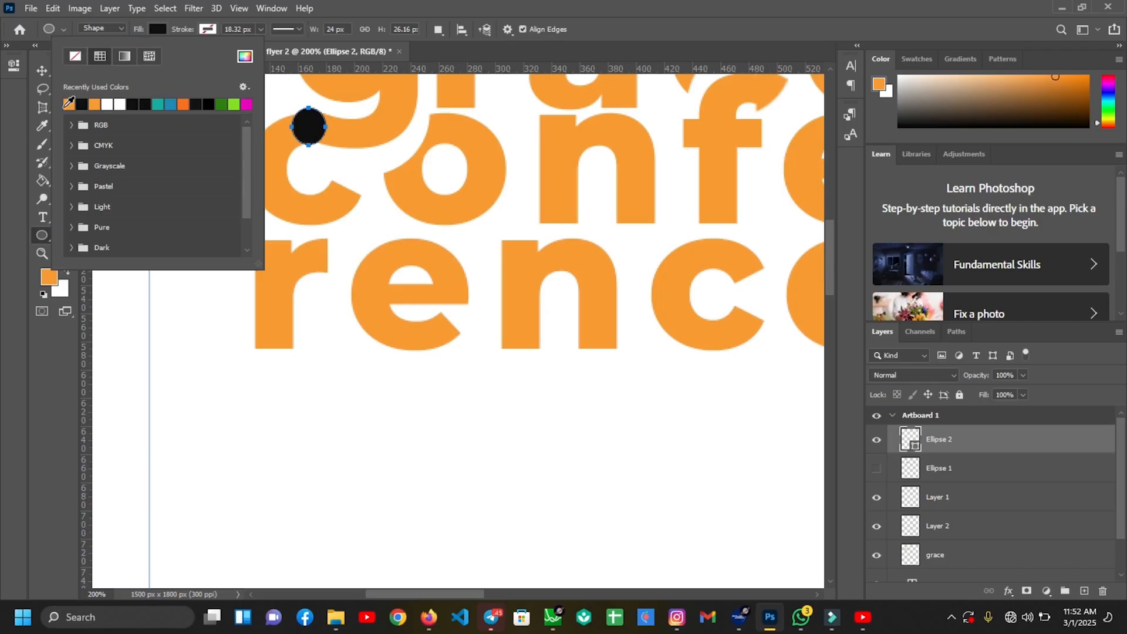
left_click(68, 103)
key("Return")
key("v")
left_click(230, 221)
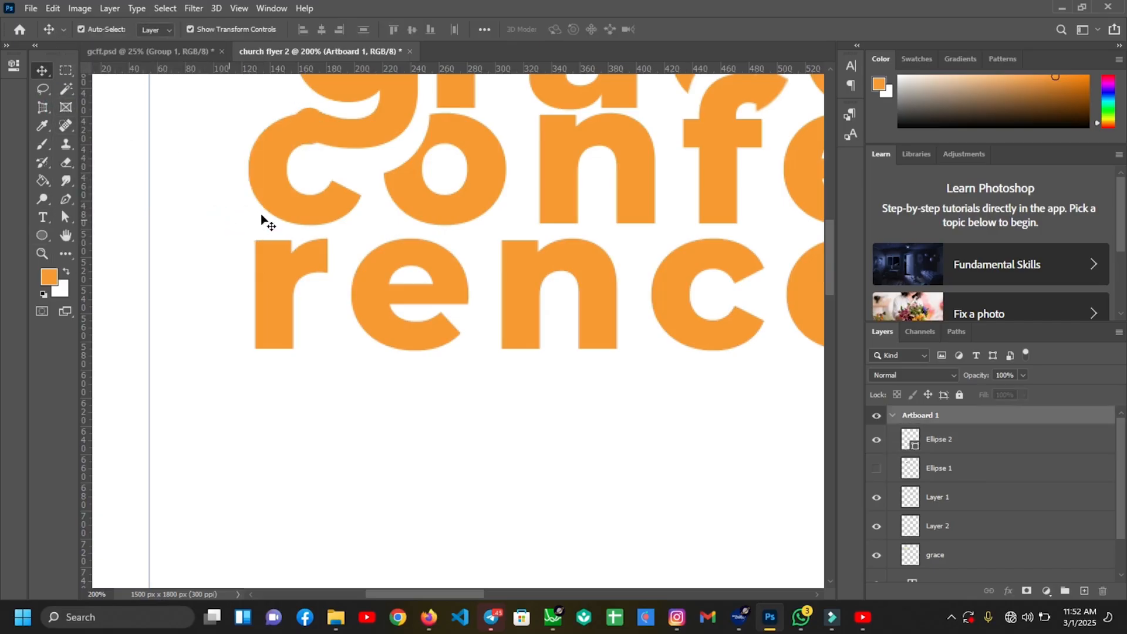
left_click(310, 122)
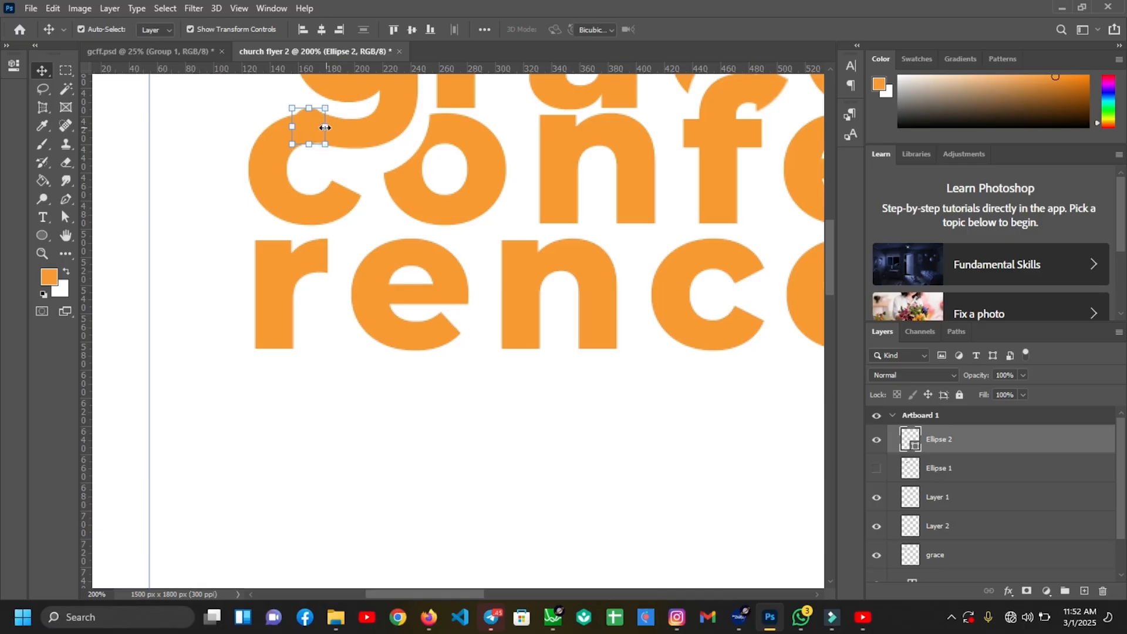
left_click_drag(326, 126, 325, 127)
key("Return")
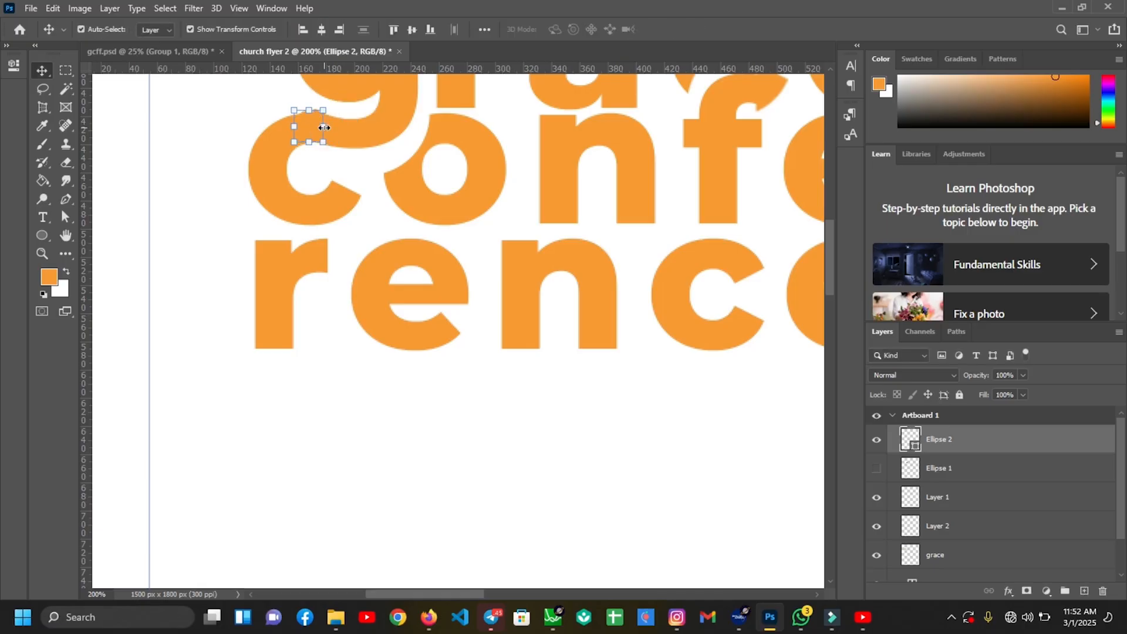
left_click(189, 157)
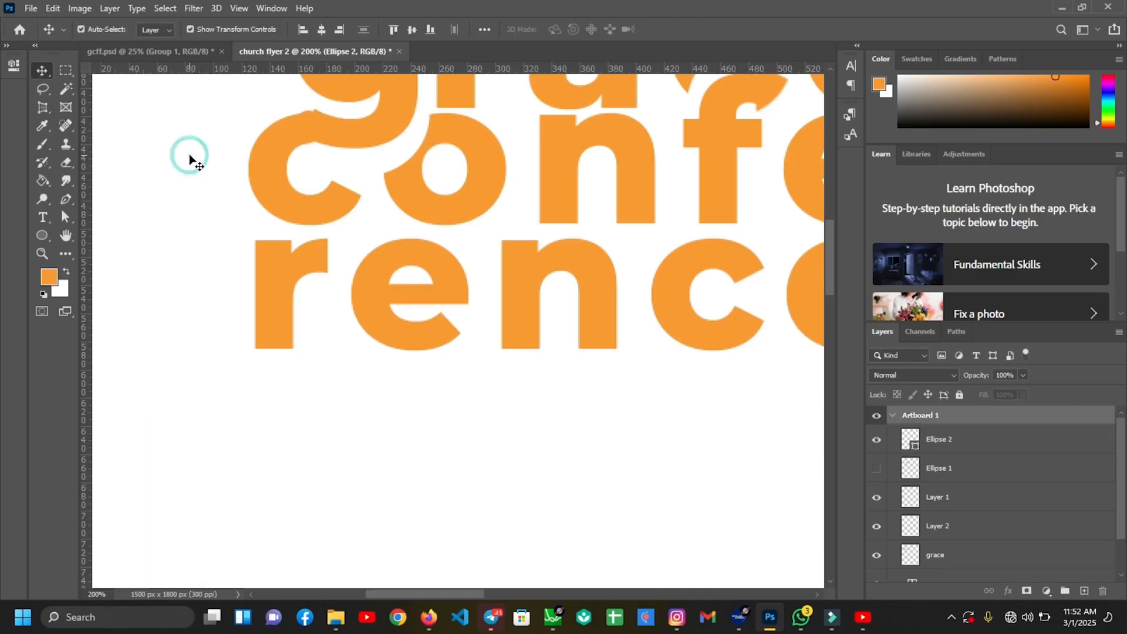
left_click(314, 125)
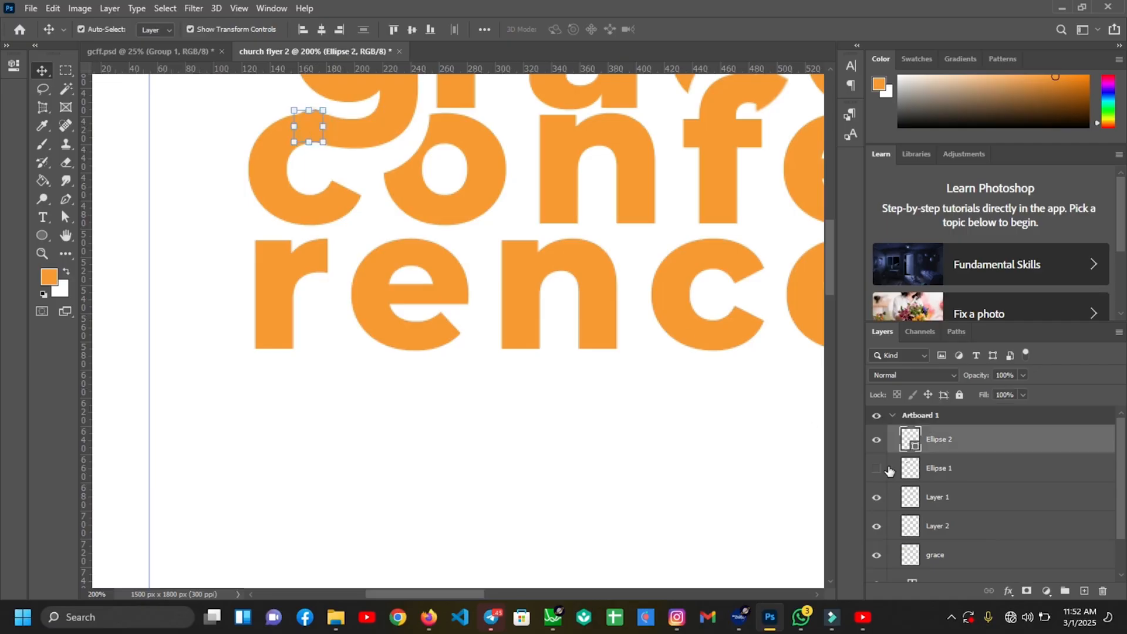
Rasterize the orange ellipse and erase the small bump on the g at its join
left_click(939, 498)
key("e")
key("ctrl+plus")
mouse_move(831, 268)
left_mouse_down()
mouse_move(831, 249)
mouse_move(831, 259)
left_mouse_up()
key("ctrl+0")
key("ctrl+plus")
key("ctrl+plus")
key("ctrl+plus")
key("ctrl+plus")
left_click_drag(552, 594, 425, 595)
key("ctrl+plus")
key("ctrl+plus")
left_click_drag(831, 288, 831, 203)
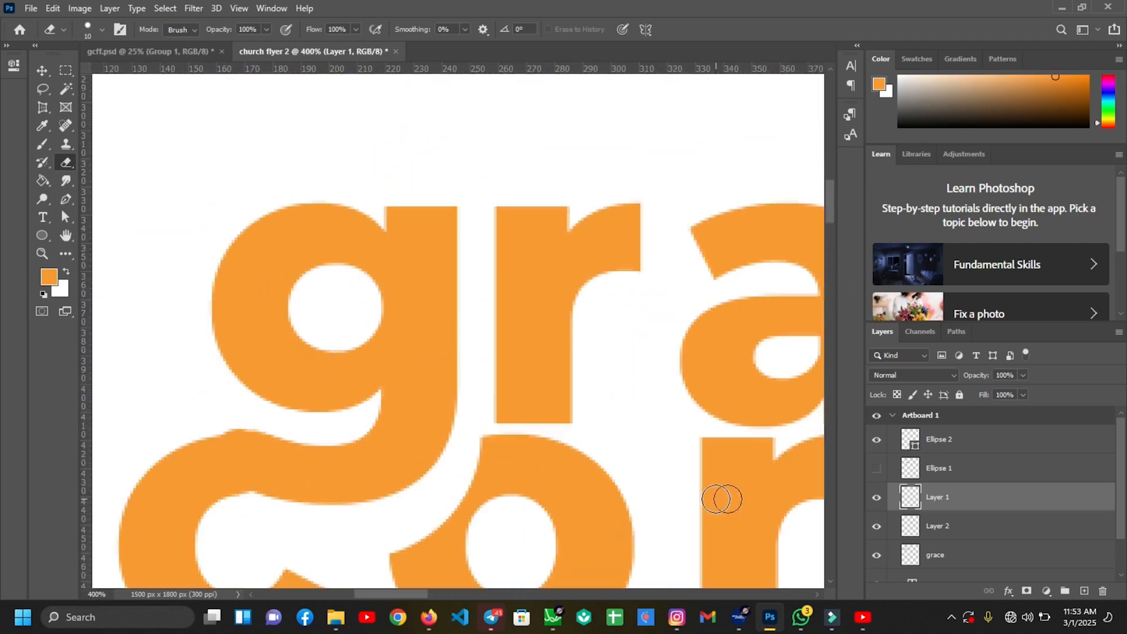
left_click(953, 442)
right_click(958, 443)
left_click(803, 219)
left_click_drag(249, 418, 245, 418)
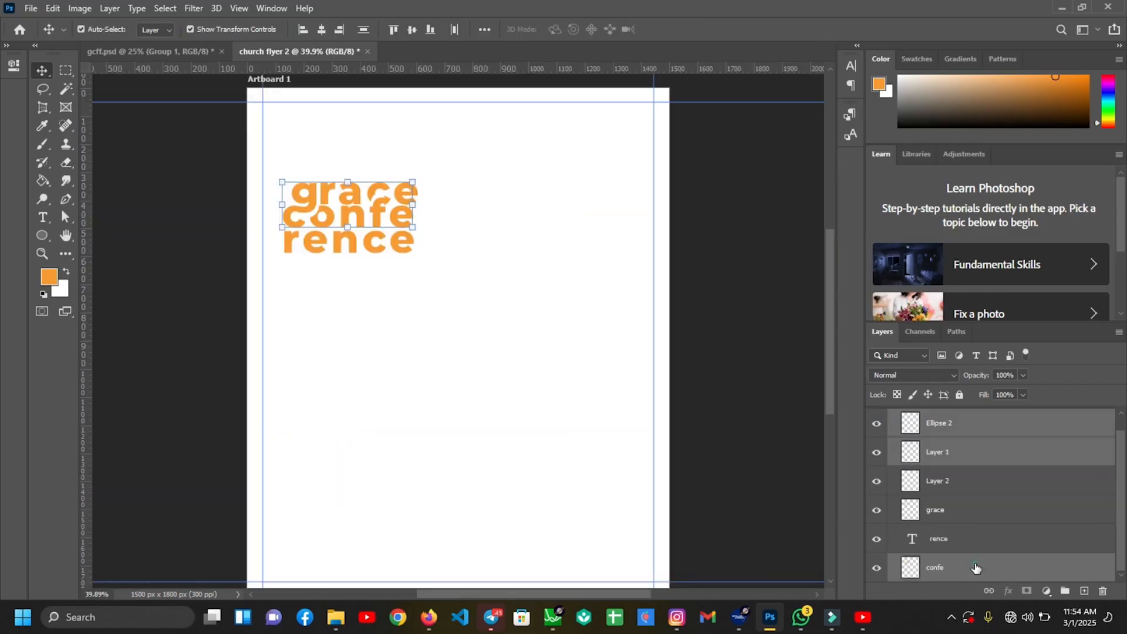
left_click(976, 568)
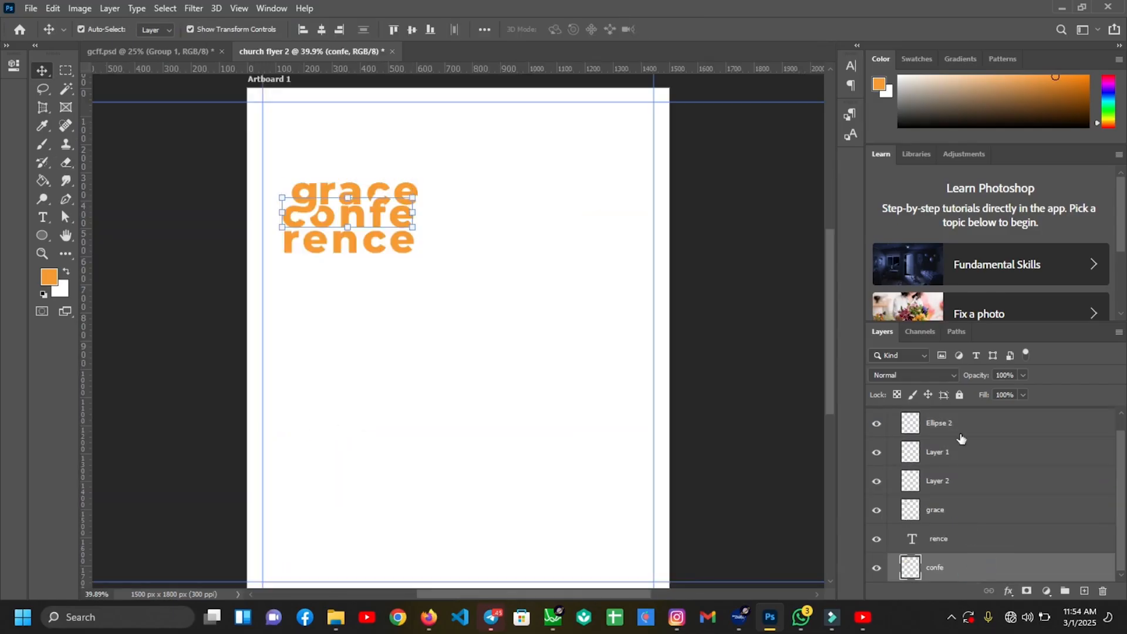
Group the title layers, convert a duplicate of the group to a smart object, and hide the original
left_click(944, 428, "shift")
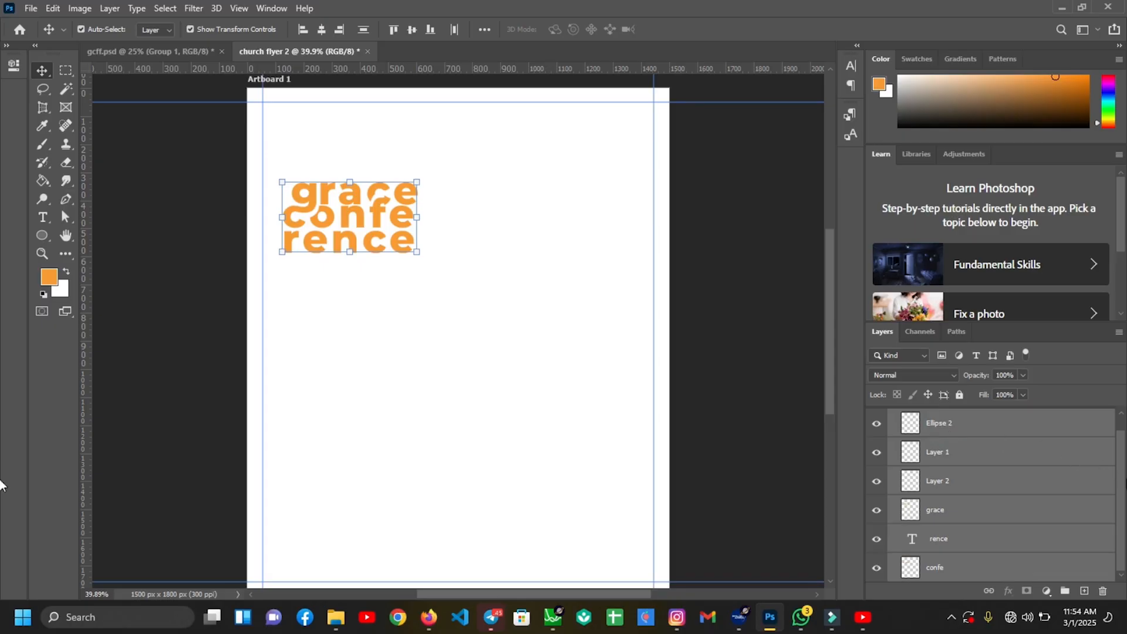
left_click_drag(1121, 483, 1120, 466)
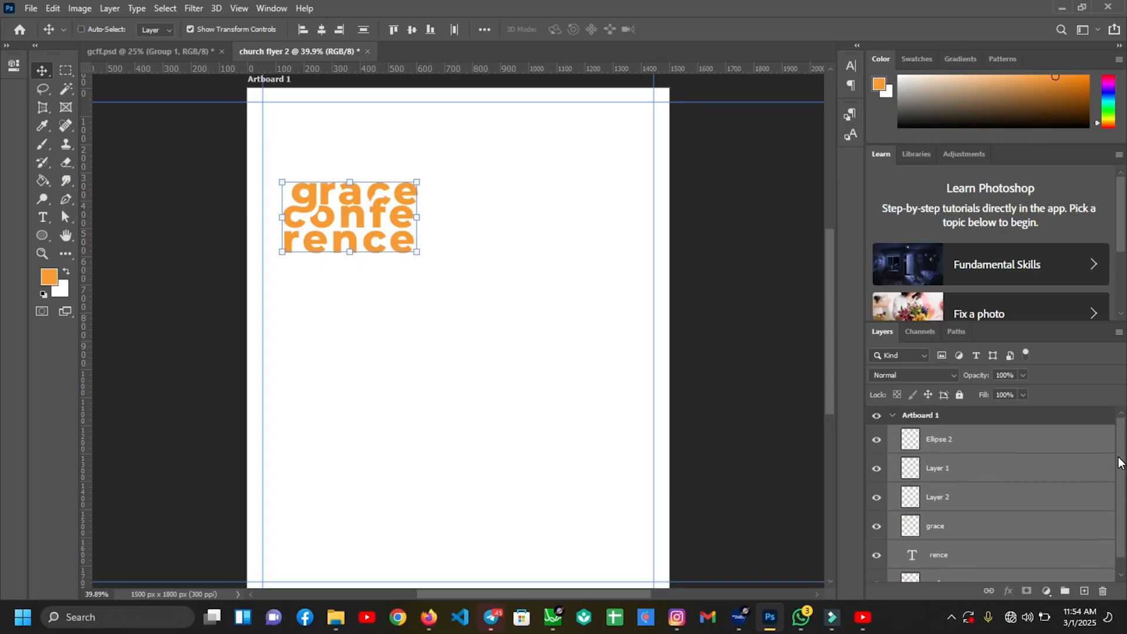
key("ctrl+g")
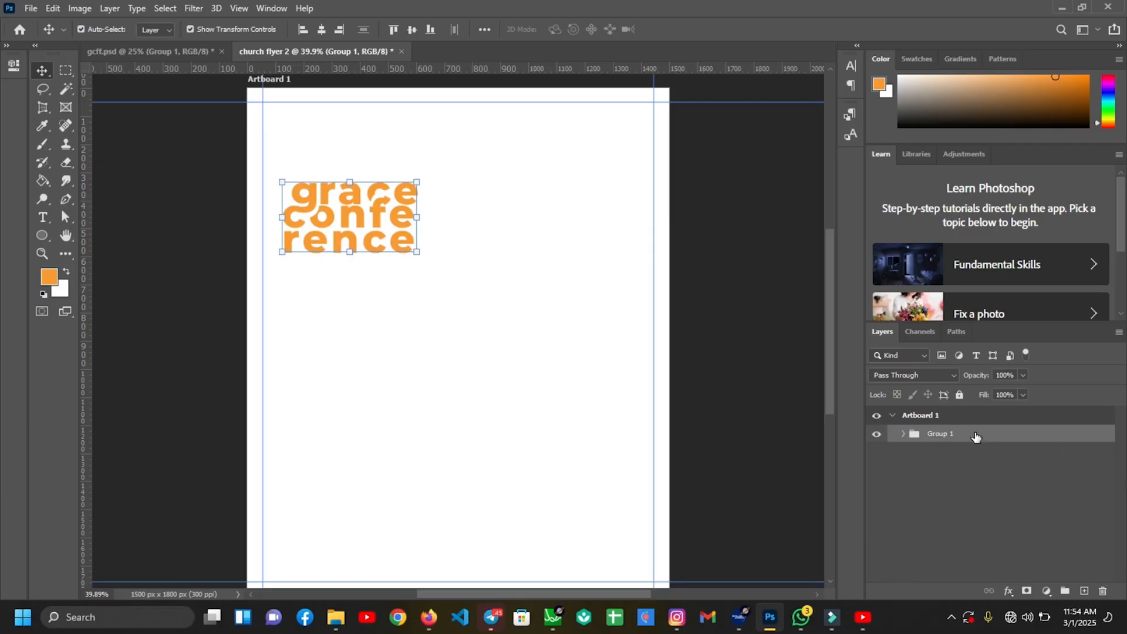
key("ctrl+j")
right_click(976, 436)
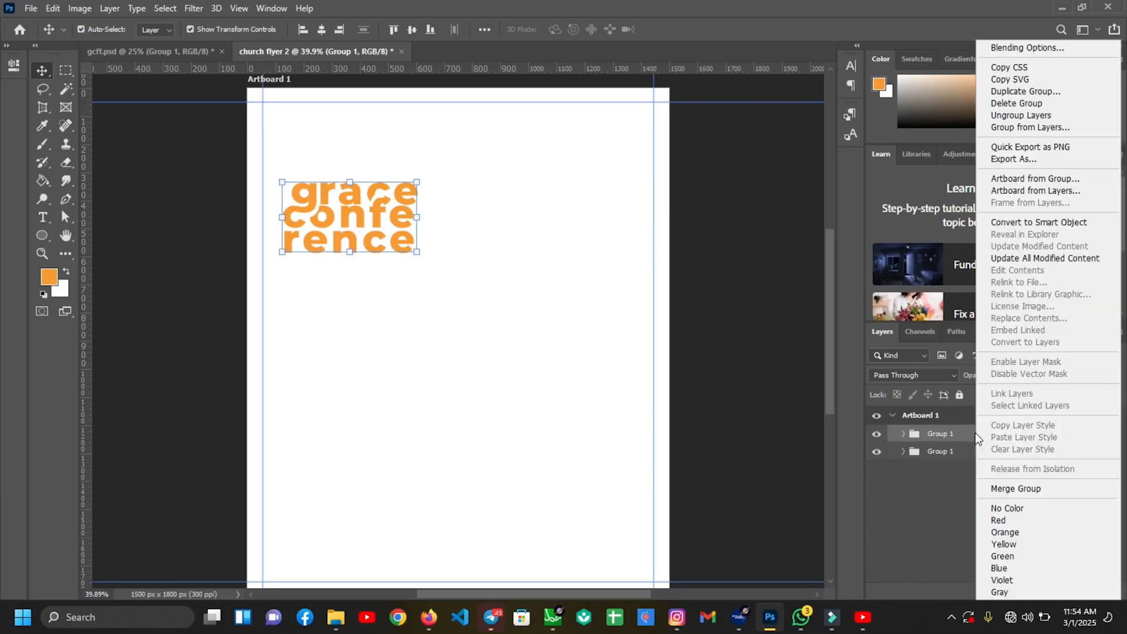
left_click(1024, 222)
left_click(877, 463)
Widen the Group 1 title smart object to 121.87%
left_click(376, 220)
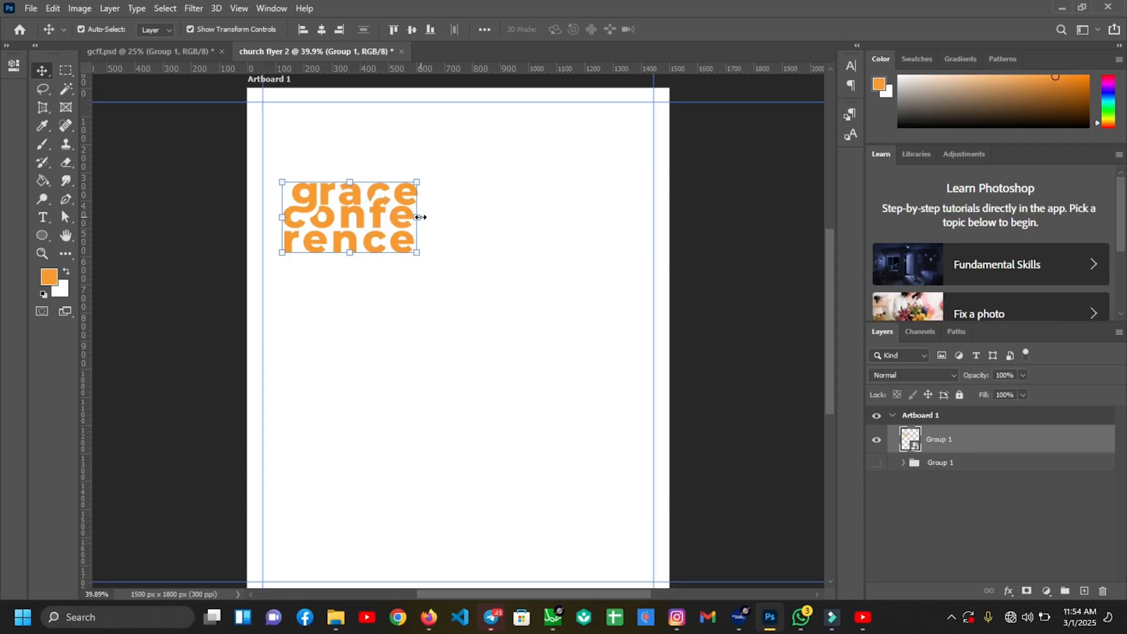
left_click_drag(420, 218, 433, 216)
left_click(484, 226)
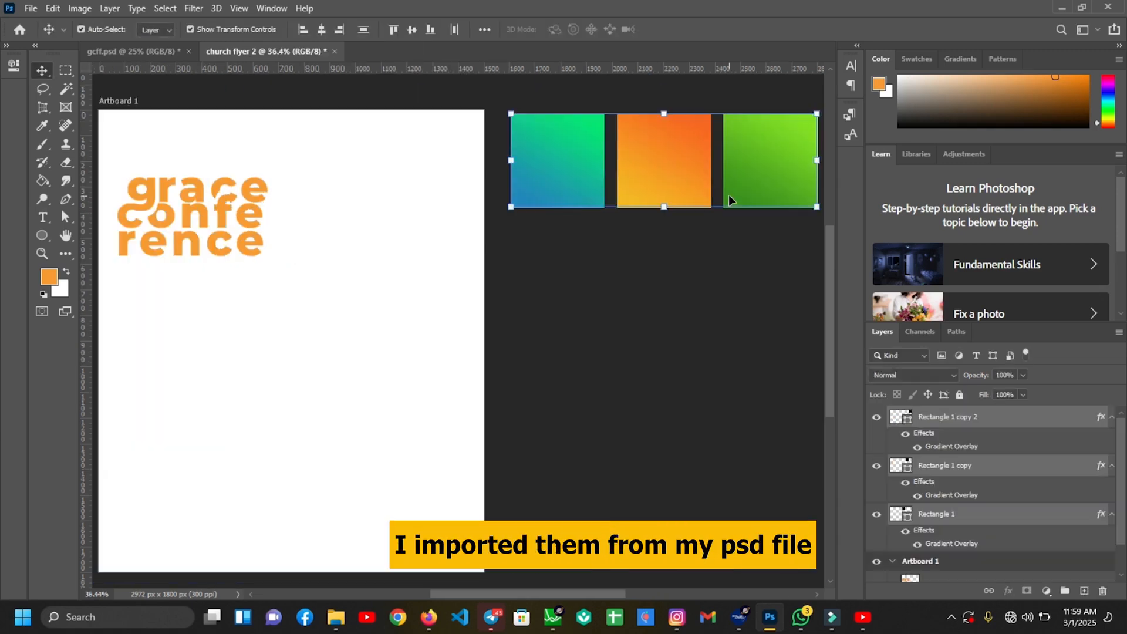
Copy Rectangle 1 copy's orange Gradient Overlay style and paste it onto the Group 1 title
left_click(685, 391)
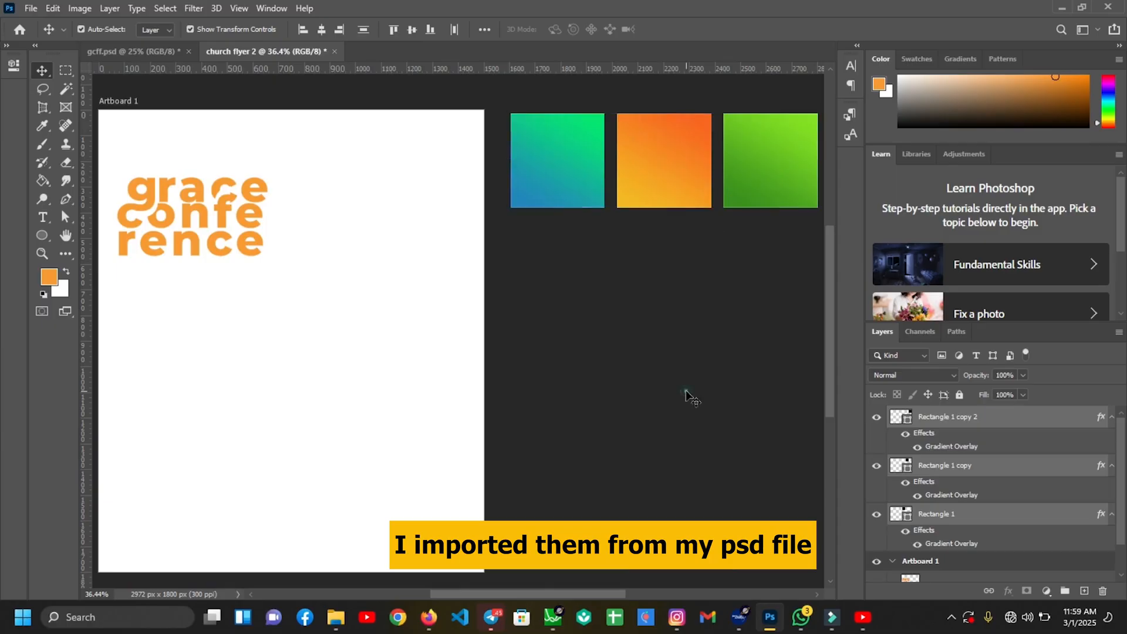
left_click(675, 161)
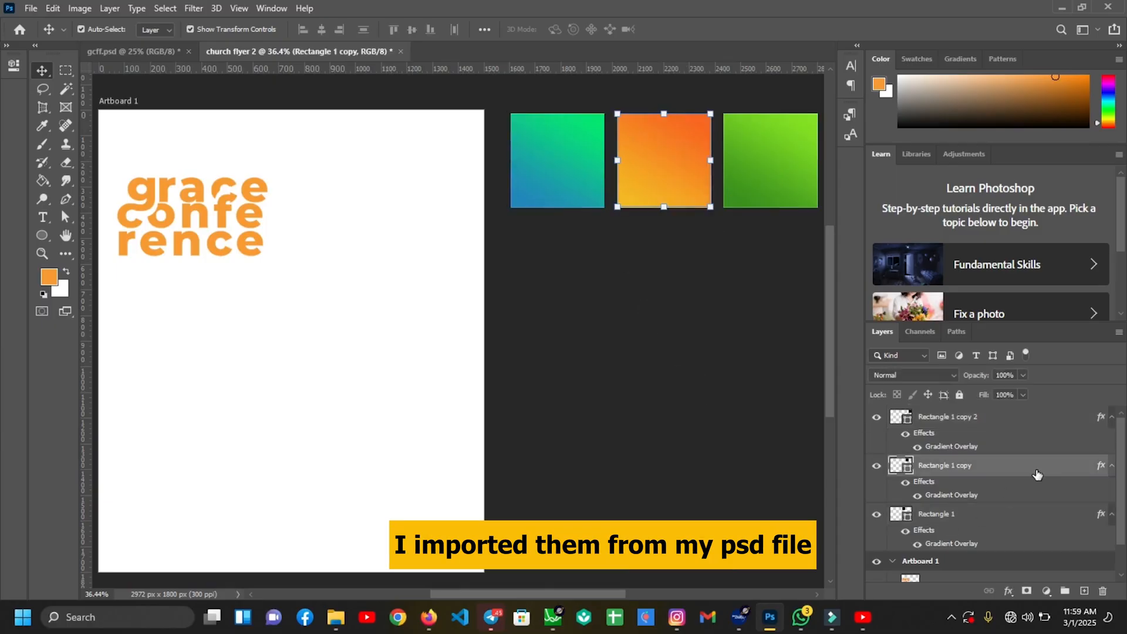
right_click(1036, 473)
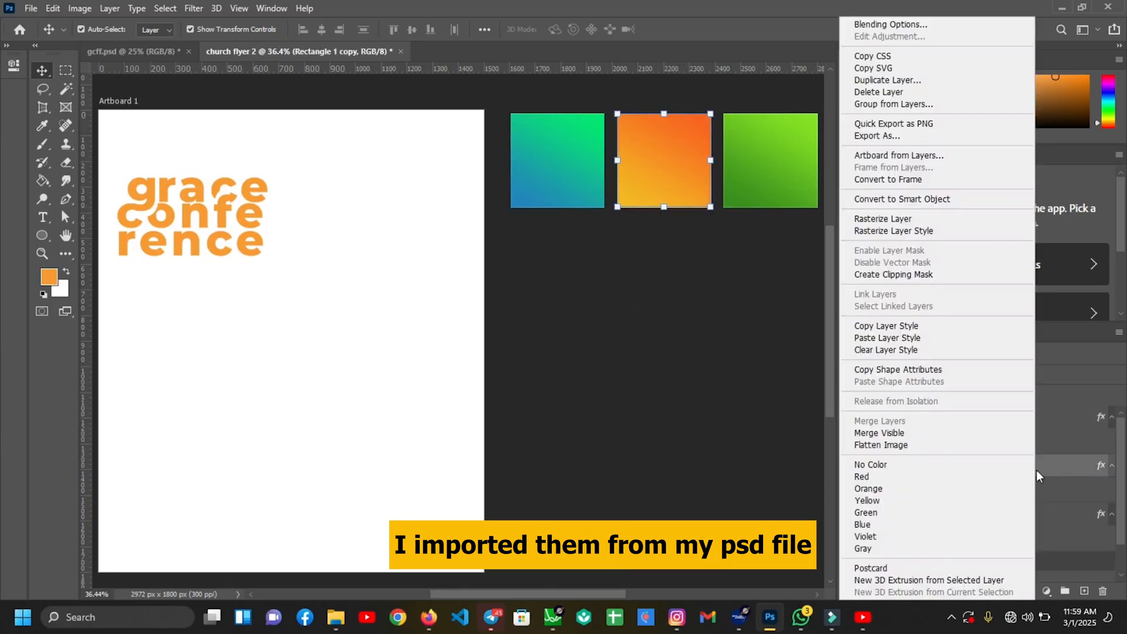
left_click(900, 327)
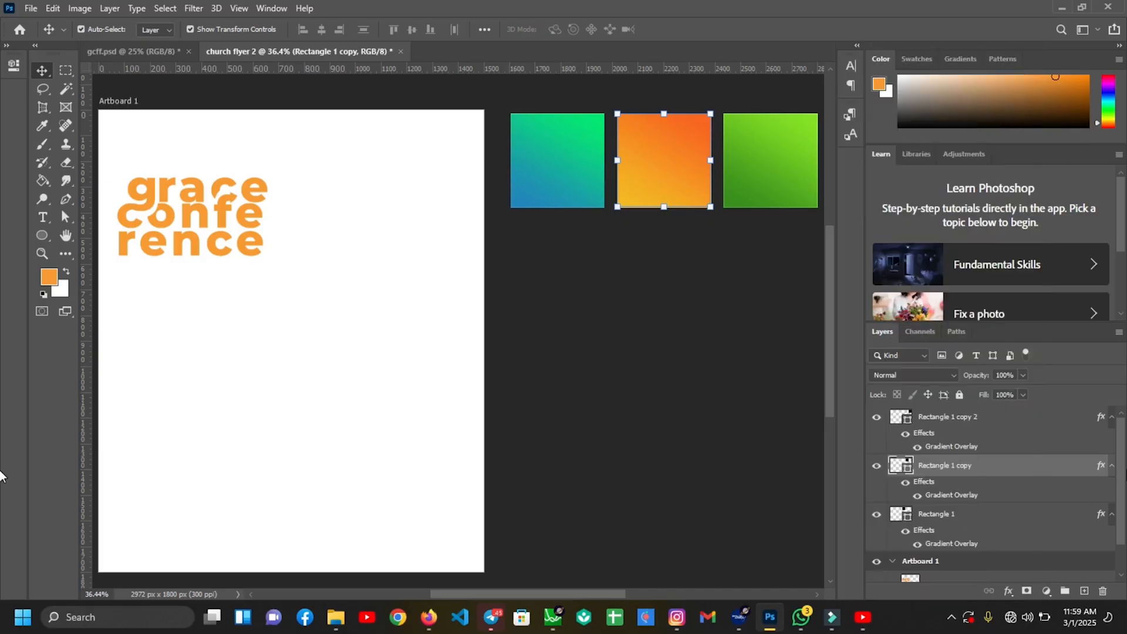
left_click_drag(1122, 470, 1122, 487)
left_click(951, 559)
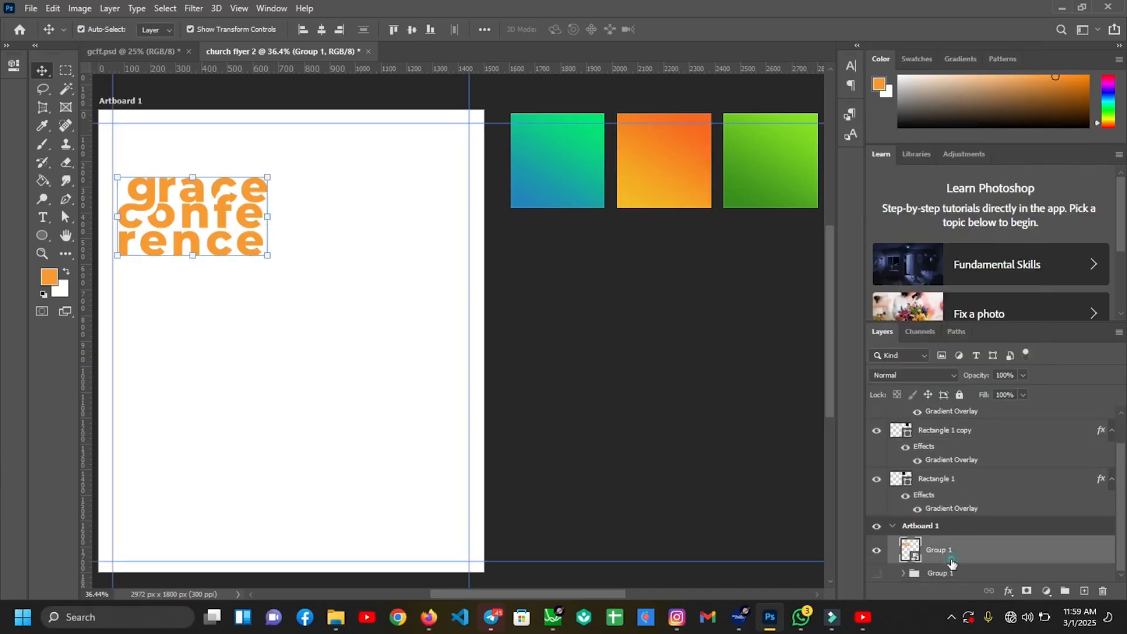
right_click(952, 560)
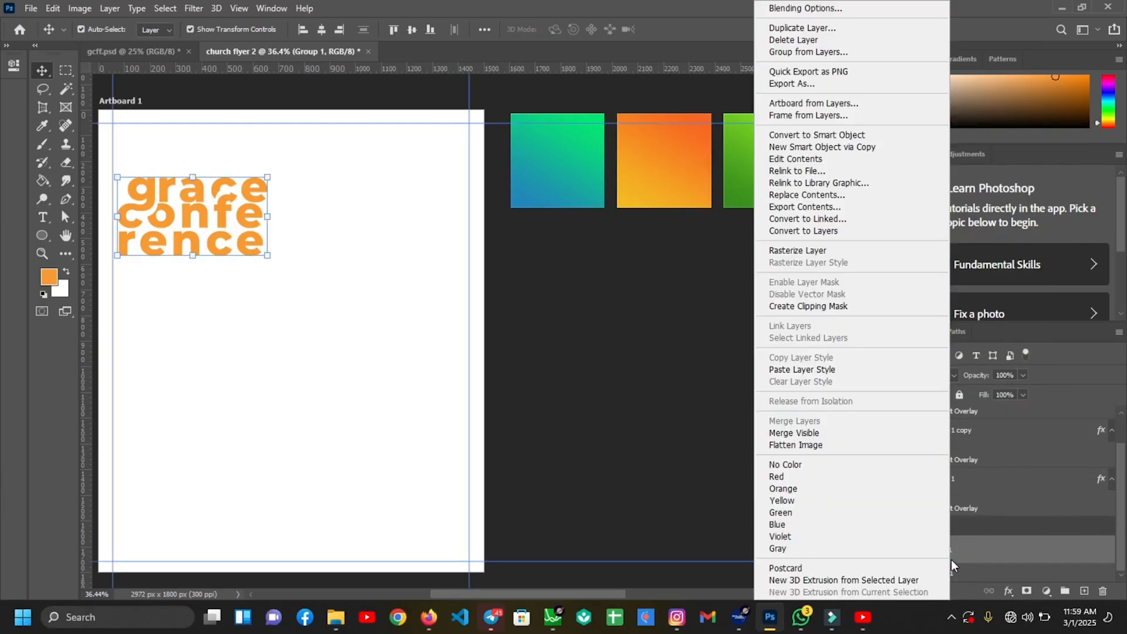
left_click(826, 370)
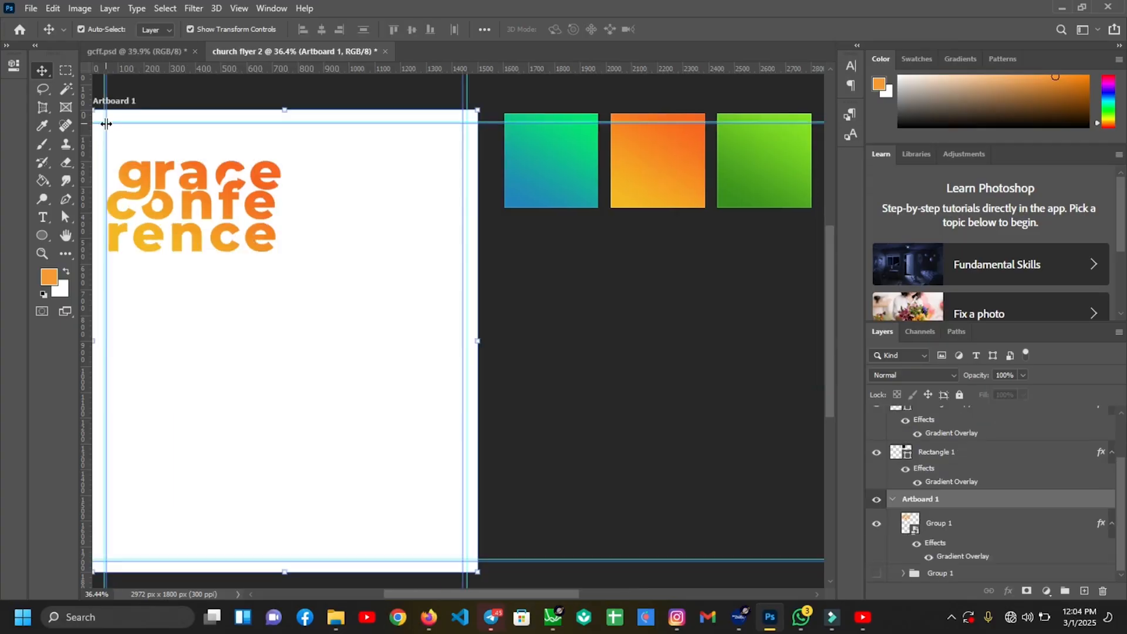
Type a vertical 2025, one digit per line, in Nexa Bold beside the title
key("t")
left_click(178, 27)
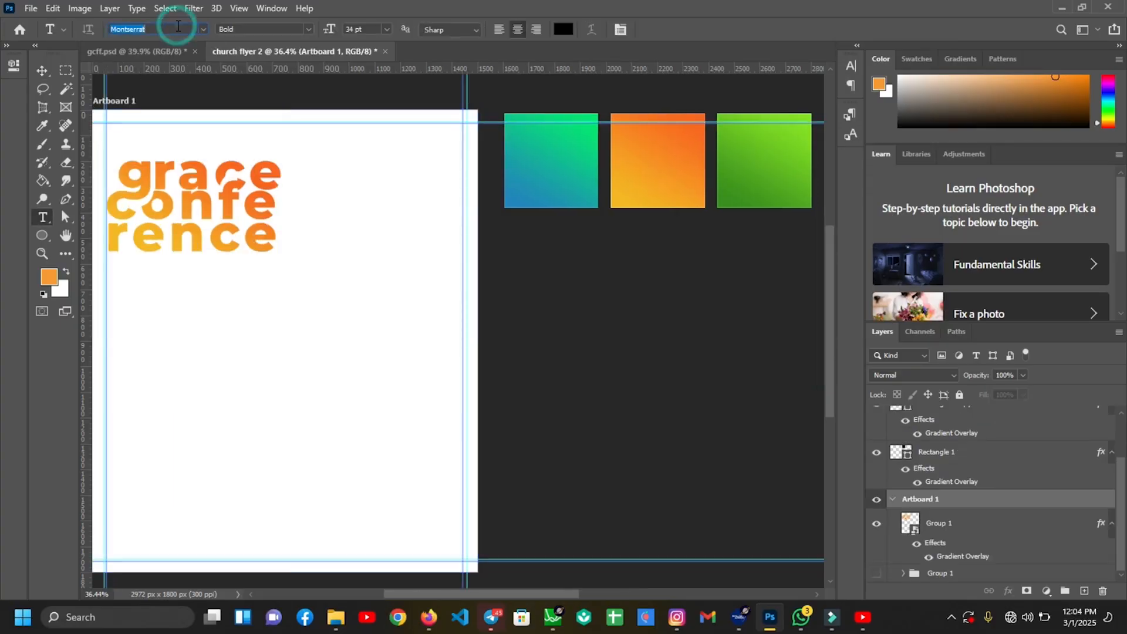
type("Nexa Bold")
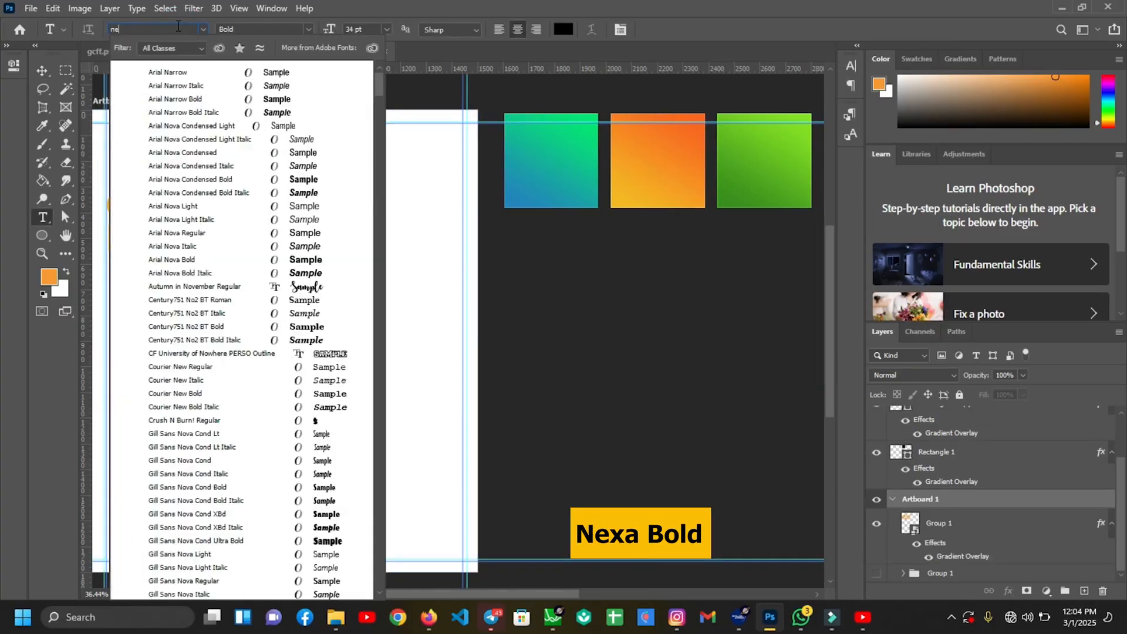
left_click(172, 70)
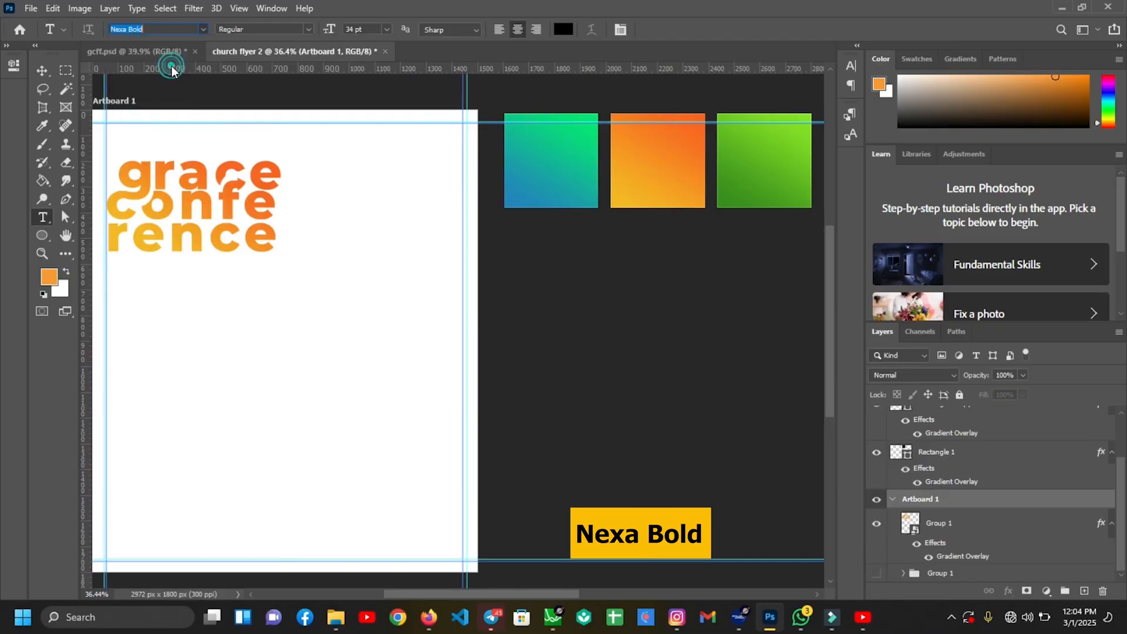
left_click(295, 189)
type("2")
key("Return")
type("0")
key("Return")
type("2")
key("Return")
type("5")
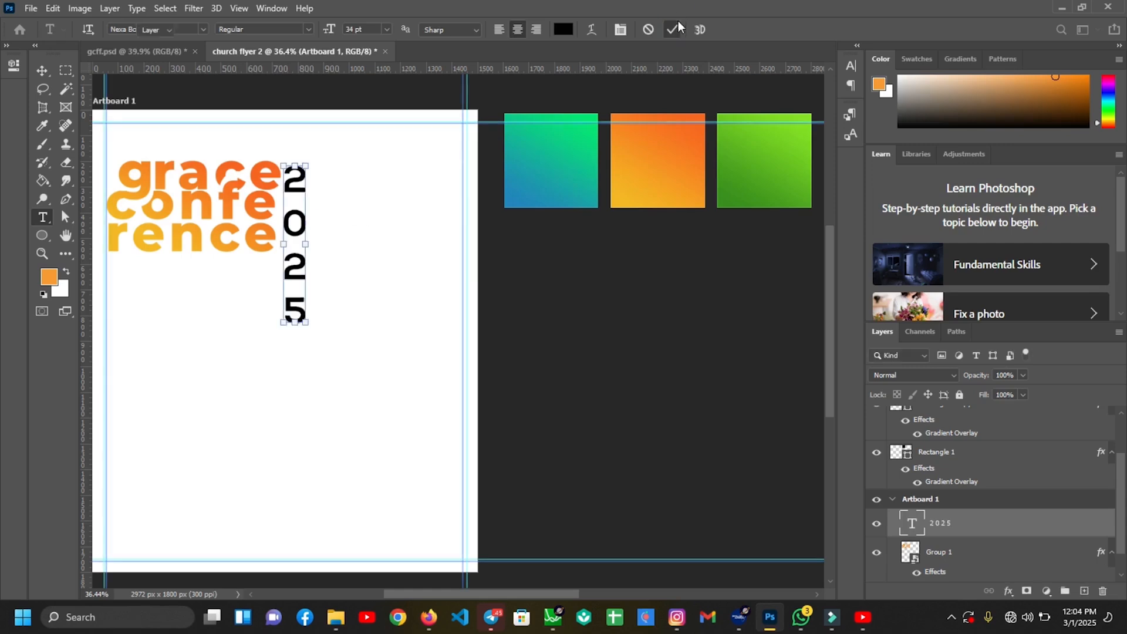
Shrink the 2025 text and position it beside the title
left_click_drag(320, 321, 300, 221)
left_click_drag(301, 186, 299, 176)
key("ctrl+plus")
left_click_drag(487, 594, 463, 594)
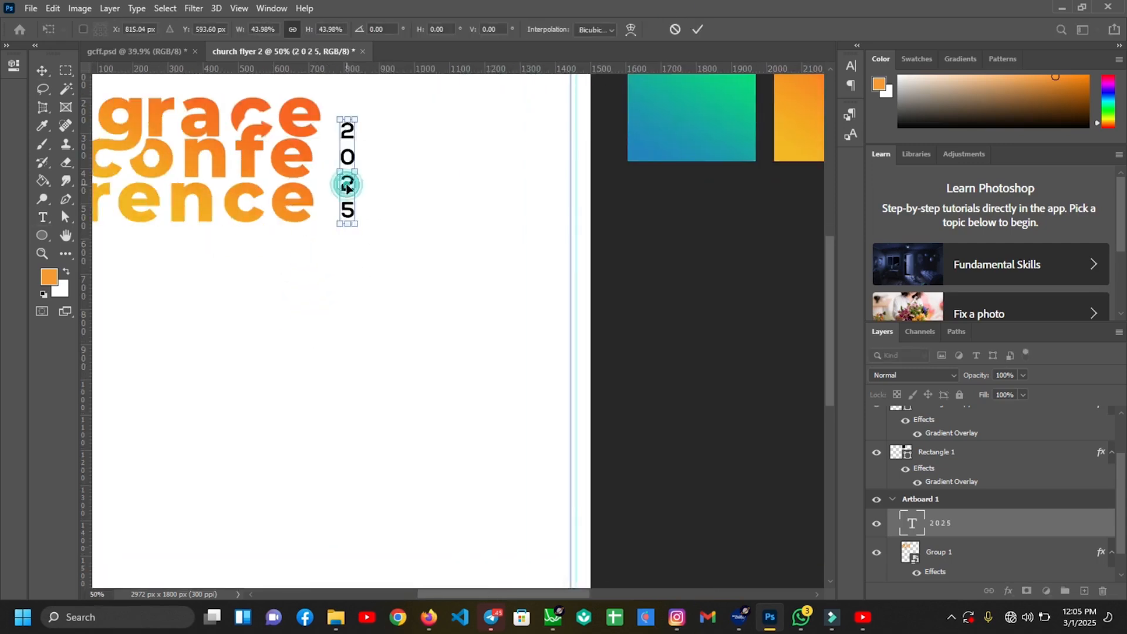
left_click_drag(347, 184, 341, 183)
key("Return")
left_click_drag(456, 594, 444, 594)
left_click(411, 329)
Type RESTORE in Montserrat below the title
left_click(46, 217)
left_click(150, 30)
type("montserrat")
left_click(237, 112)
left_click(206, 62)
left_click(335, 284)
type("restore")
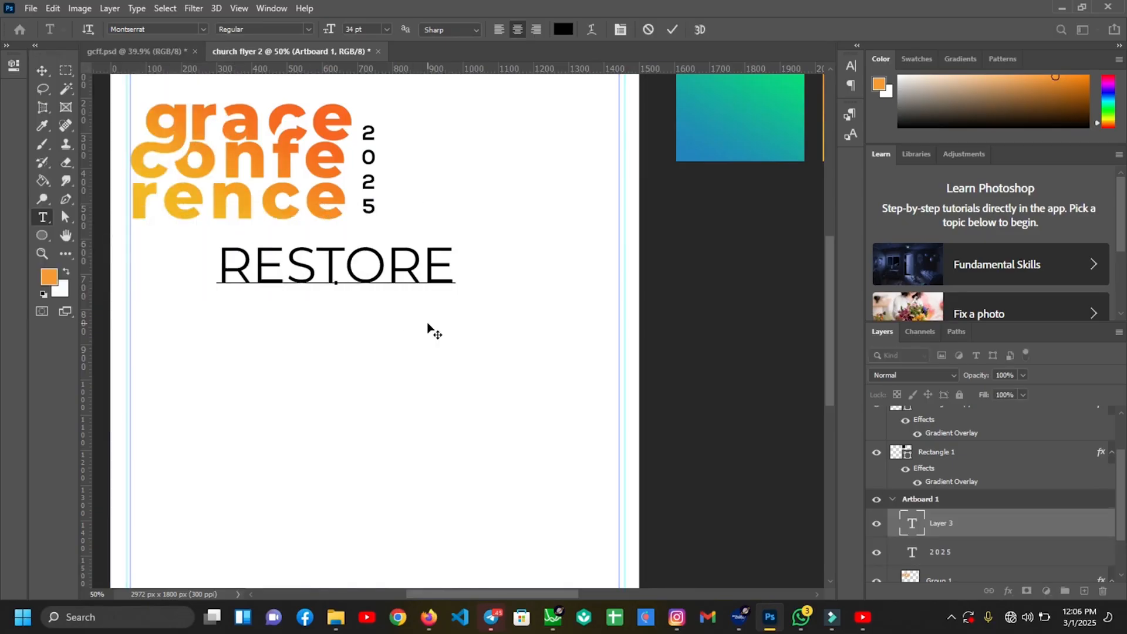
left_click(669, 30)
Make RESTORE Montserrat Bold, scale it down and place it under the title
left_click(310, 29)
left_click(246, 111)
left_click(205, 61)
key("v")
left_click_drag(459, 247, 413, 253)
left_click_drag(390, 262, 314, 270)
key("Return")
key("Return")
Duplicate RESTORE just below and color the upper RESTORE orange
left_click(361, 245)
key("t")
left_click(567, 32)
left_click(49, 277)
left_click(1064, 293)
key("v")
left_click(197, 396)
Add a small THEME label in Montserrat Thin to the left of RESTORE
key("t")
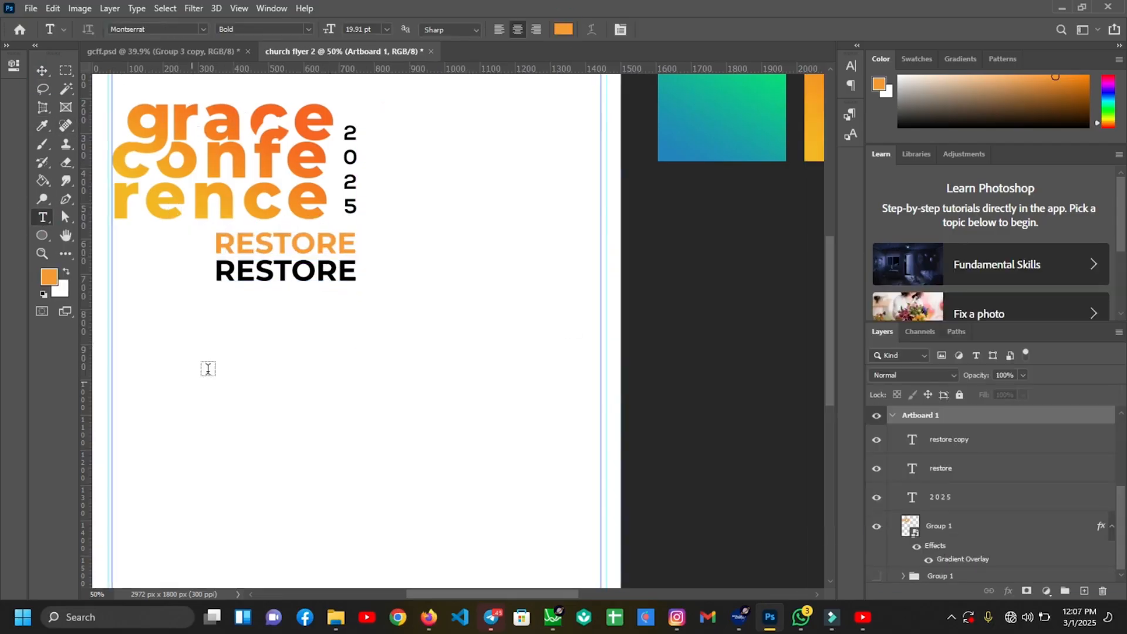
left_click(189, 381)
type("THEME")
left_click(294, 30)
left_click(286, 43)
key("ctrl+t")
left_click_drag(321, 320, 180, 256)
key("Return")
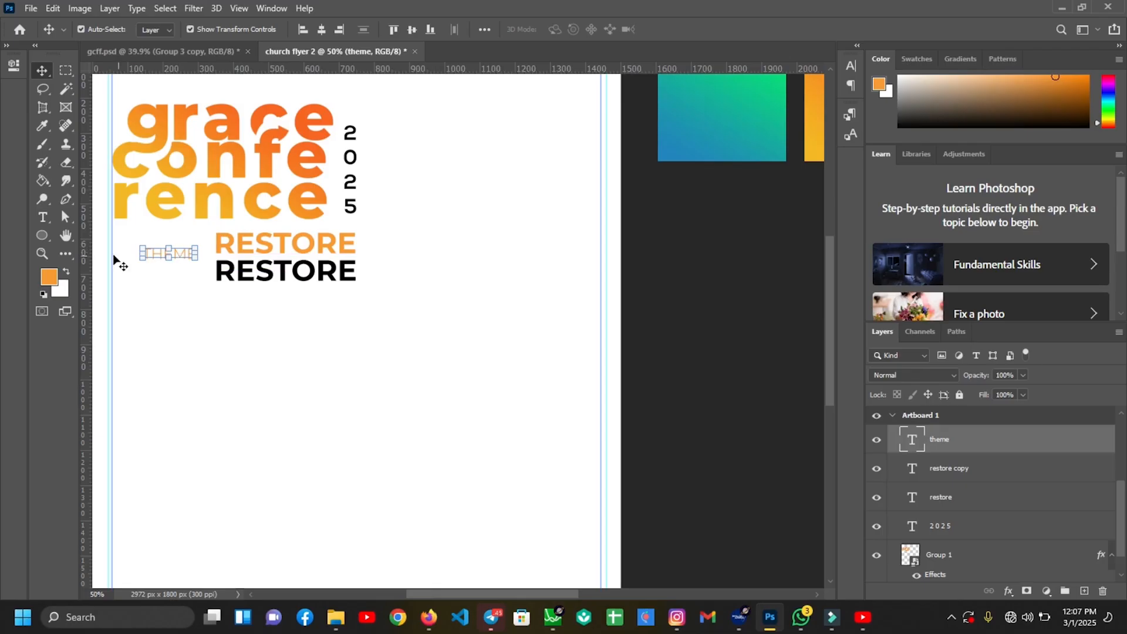
Draw a circle around THEME with no fill, an orange outline and thickness 52
left_click(42, 237)
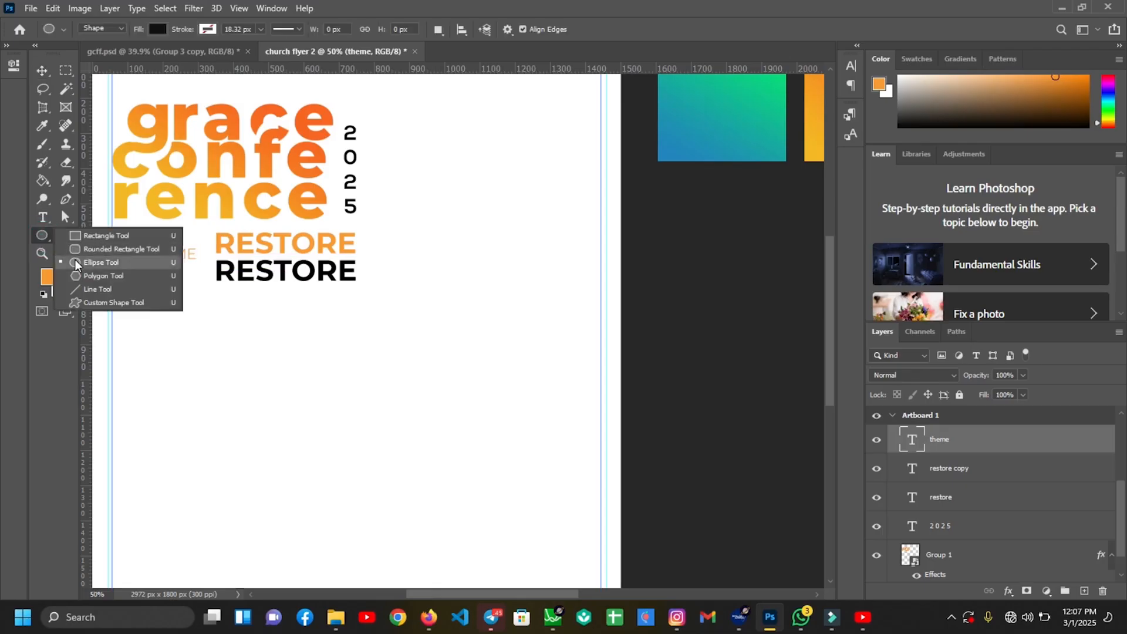
left_click(75, 260)
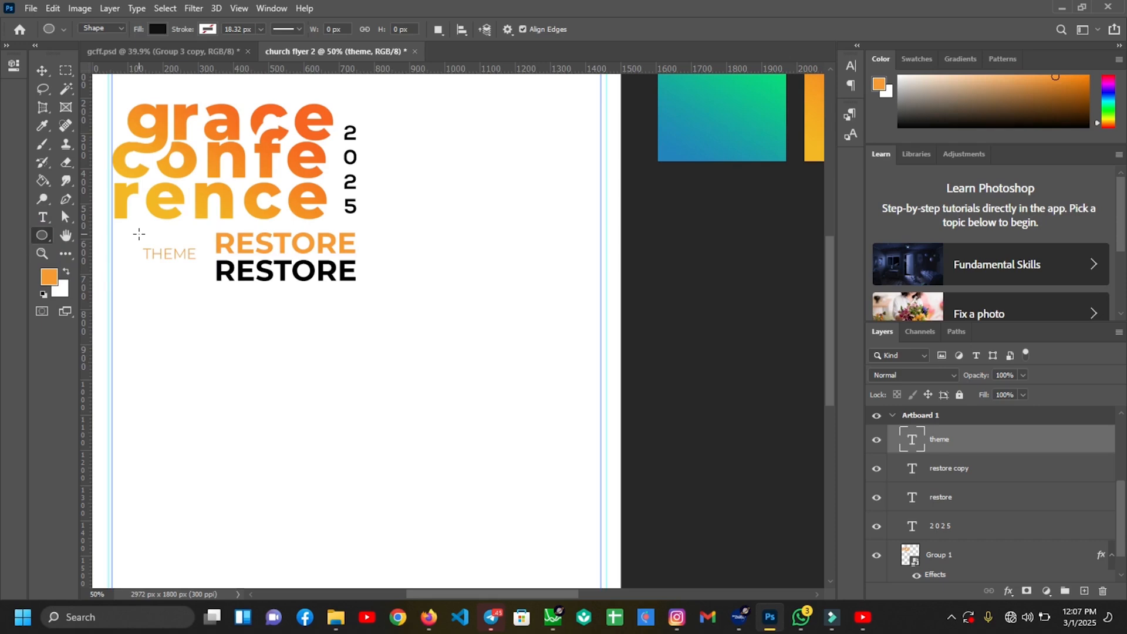
left_click_drag(138, 234, 169, 264)
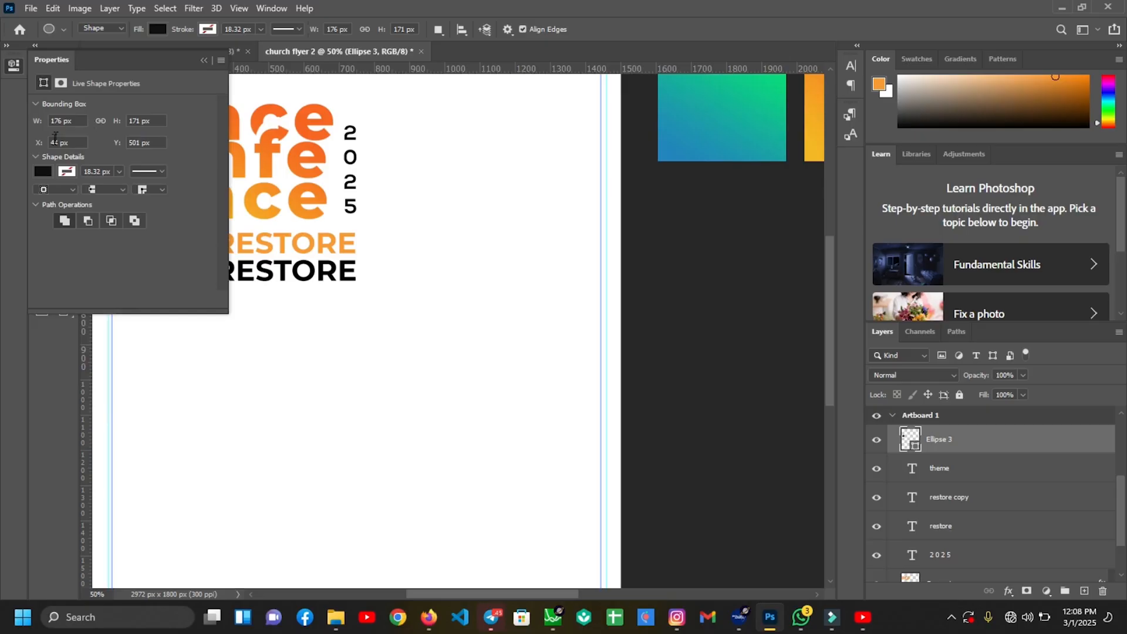
left_click(41, 172)
left_click(51, 199)
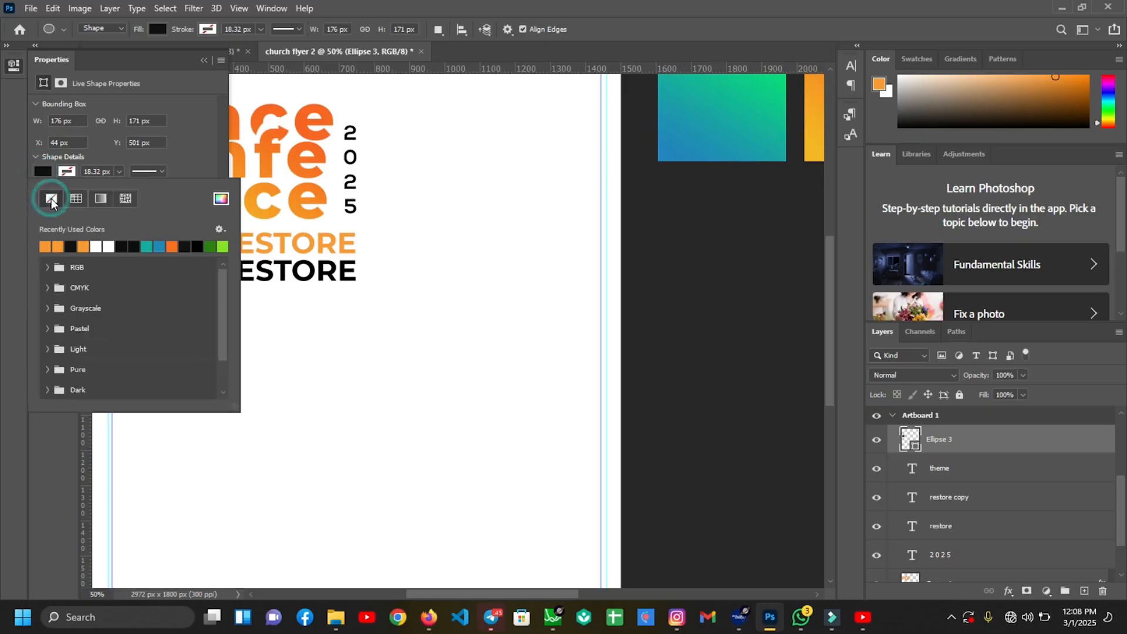
left_click(45, 246)
left_click(89, 171)
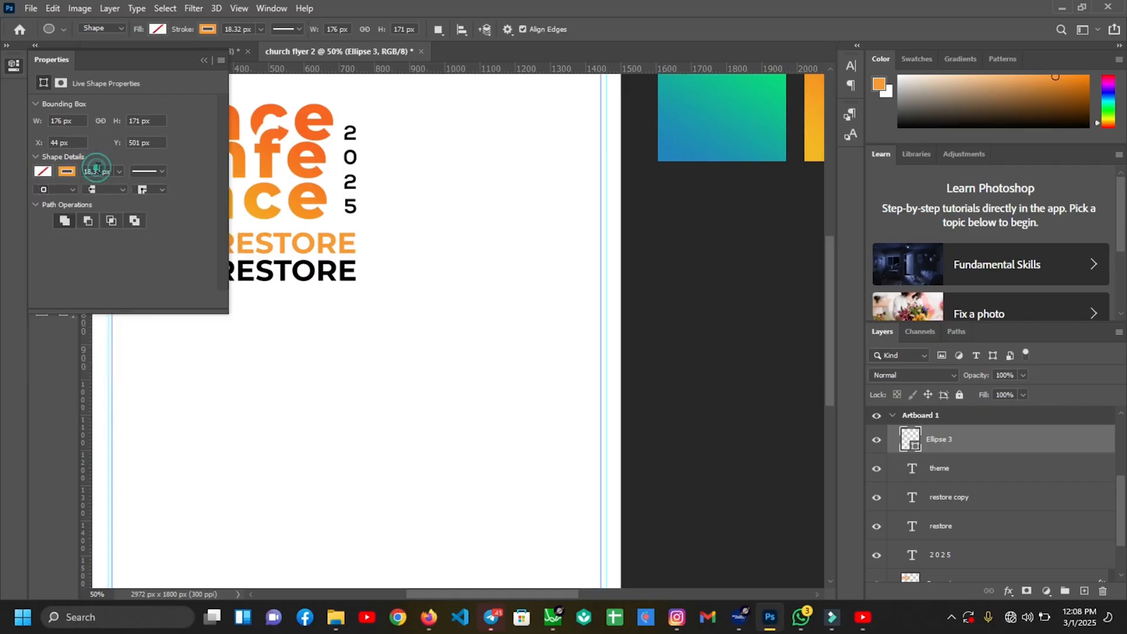
type("52")
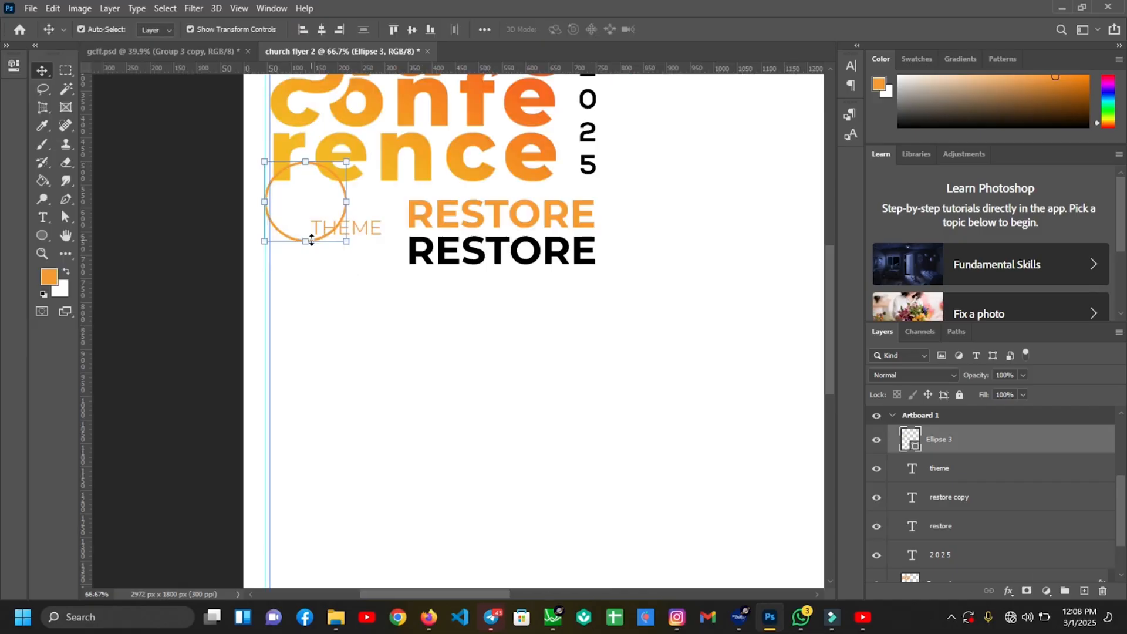
Centre the circle on THEME, then shift the circle and THEME left together
left_click(311, 240)
key("shift+Down")
key("shift+Right")
key("shift+Right")
key("shift+Right")
key("shift+Right")
key("shift+Right")
key("shift+Right")
key("shift+Right")
key("shift+Right")
key("shift+Down")
key("shift+Right")
key("shift+Down")
key("shift+Down")
key("shift+Down")
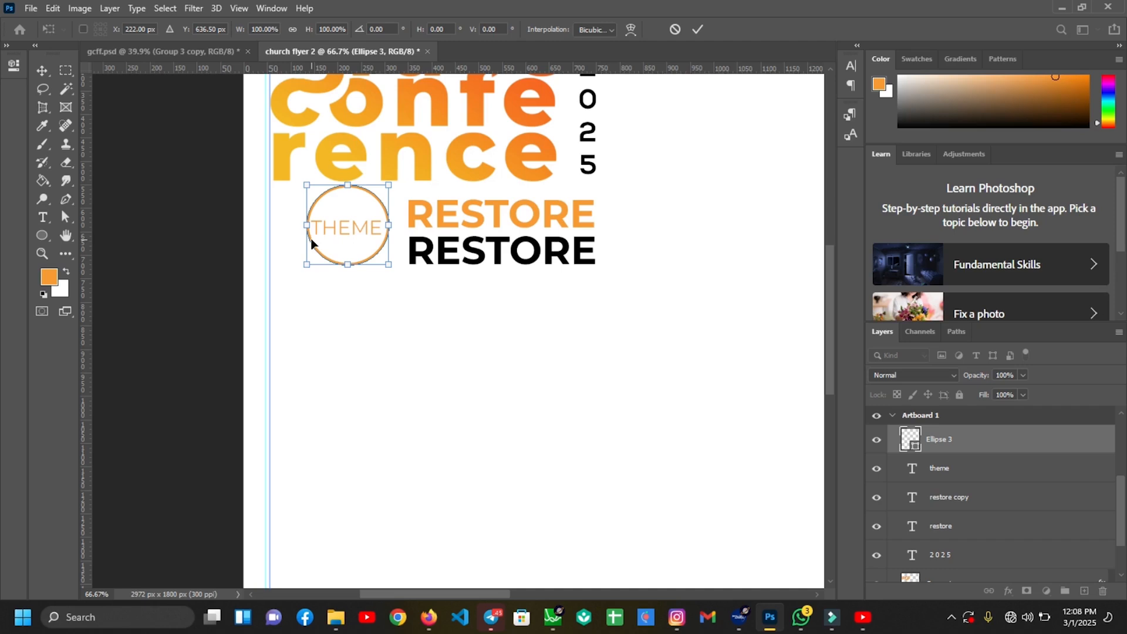
left_click(703, 28)
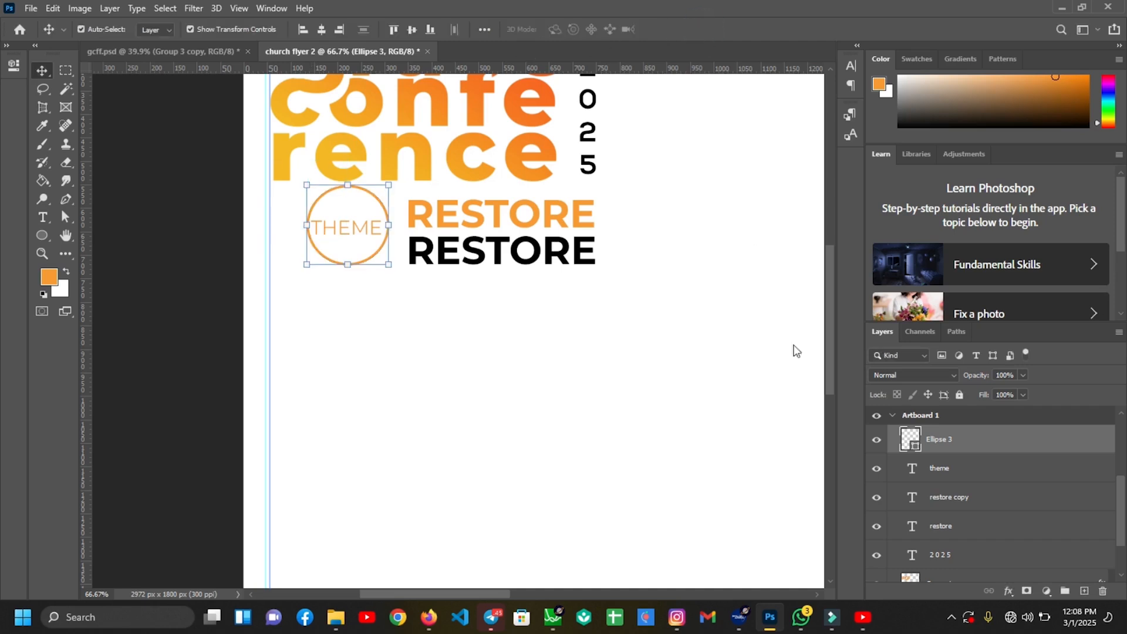
left_click(979, 471, "ctrl")
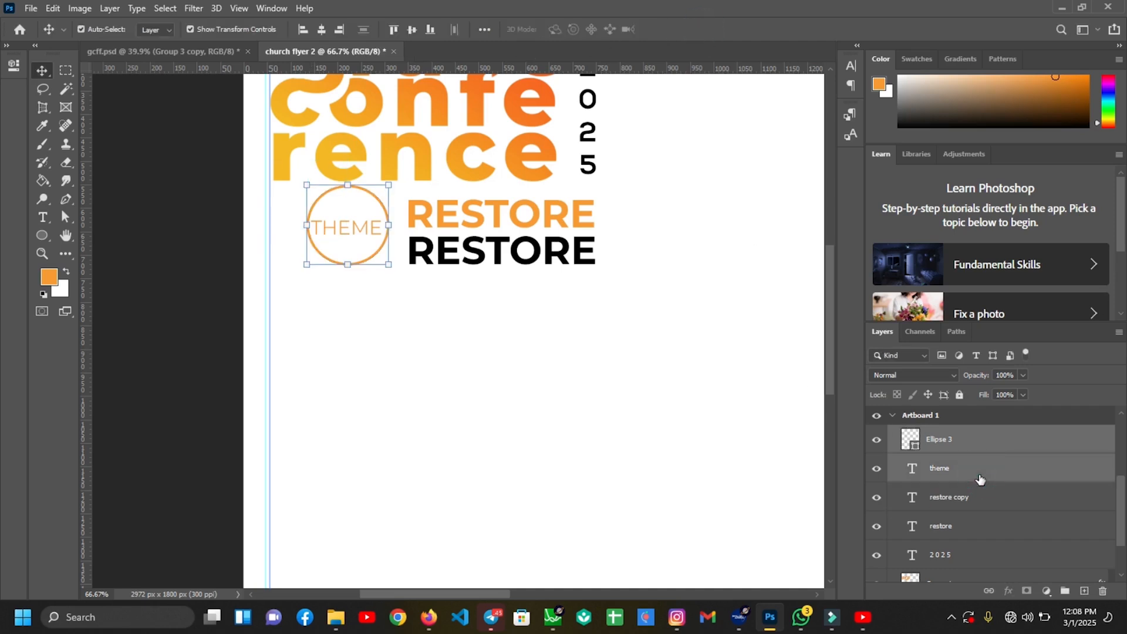
left_click_drag(344, 232, 312, 227)
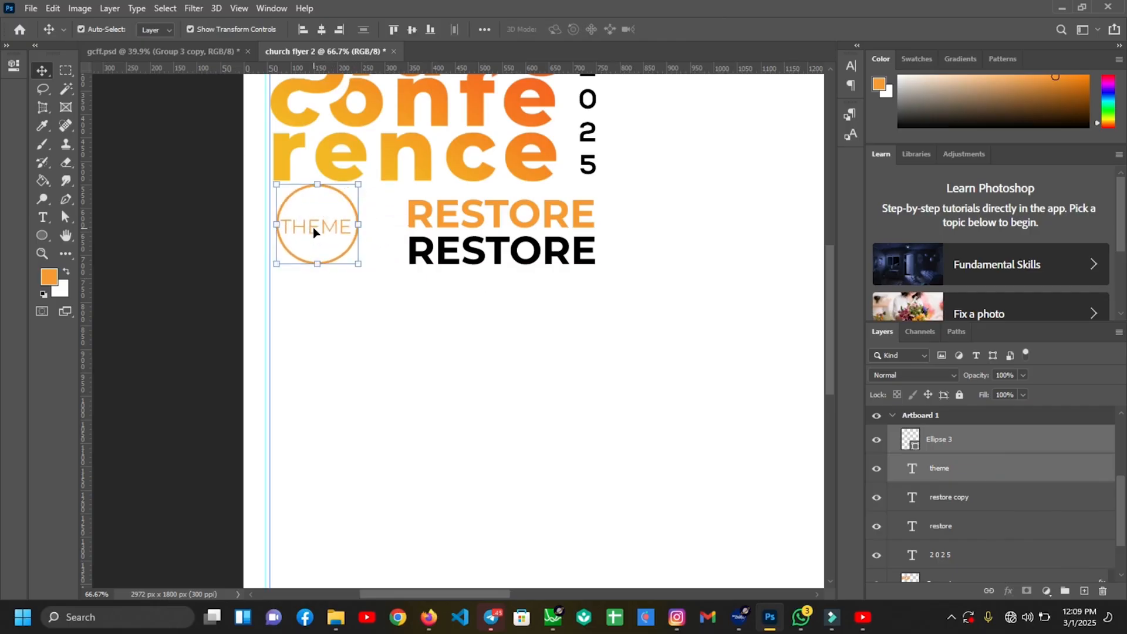
Alt-drag a copy of the circle slightly right so it overlaps the original
left_click(340, 329)
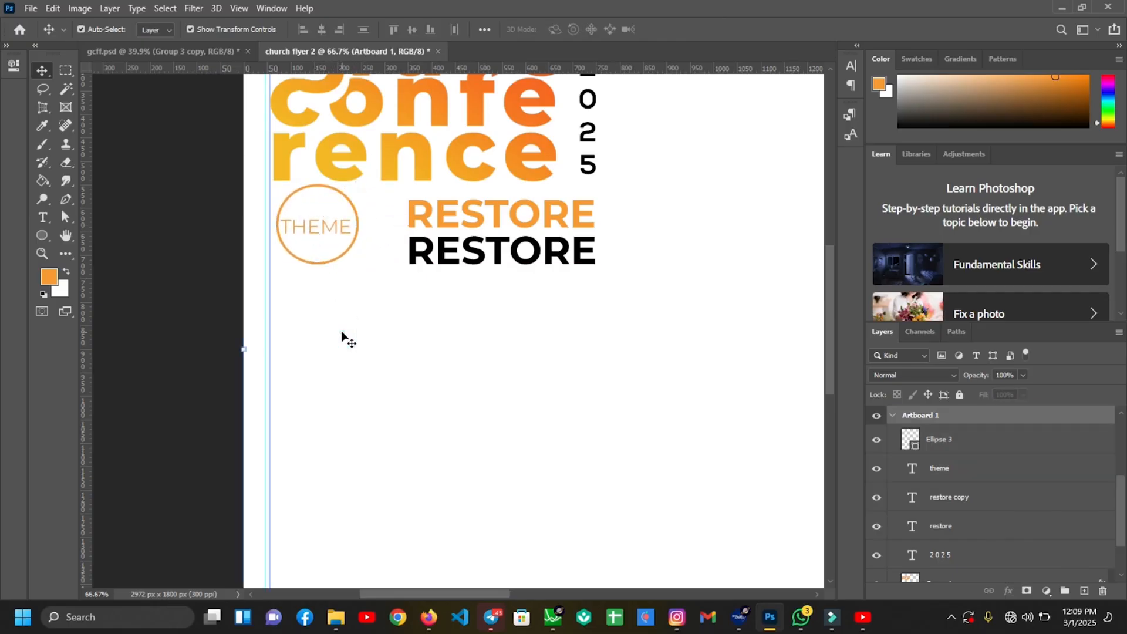
left_click(334, 260)
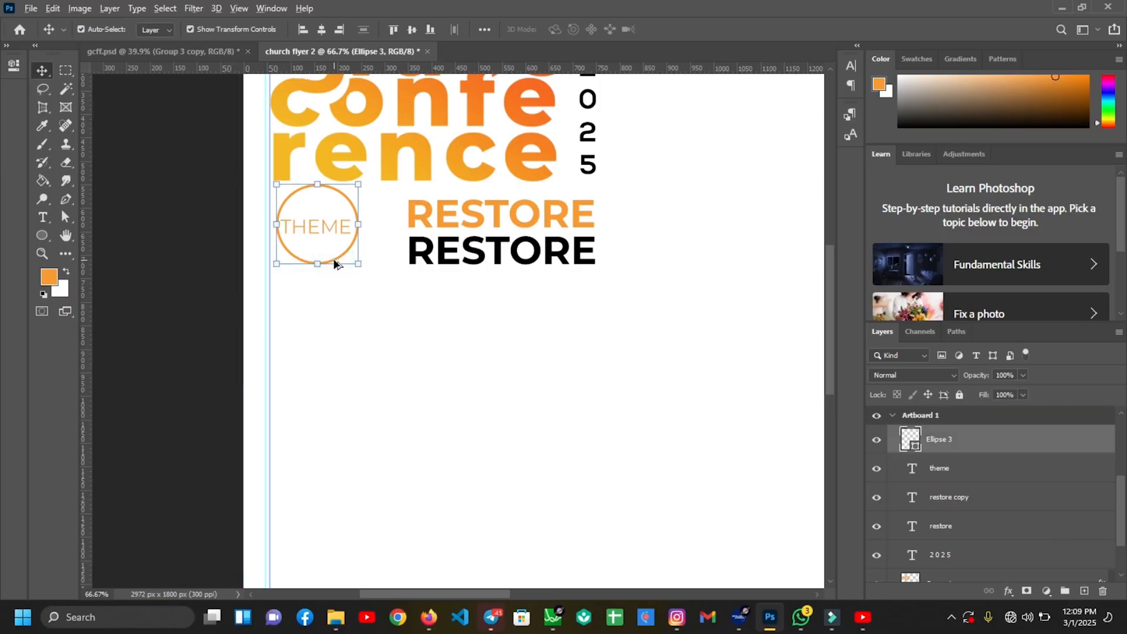
left_click_drag(339, 264, 355, 264)
left_click_drag(353, 264, 351, 262)
Finish the circle copy and fine-tune the THEME text's position
key("ctrl+j")
left_click(339, 260)
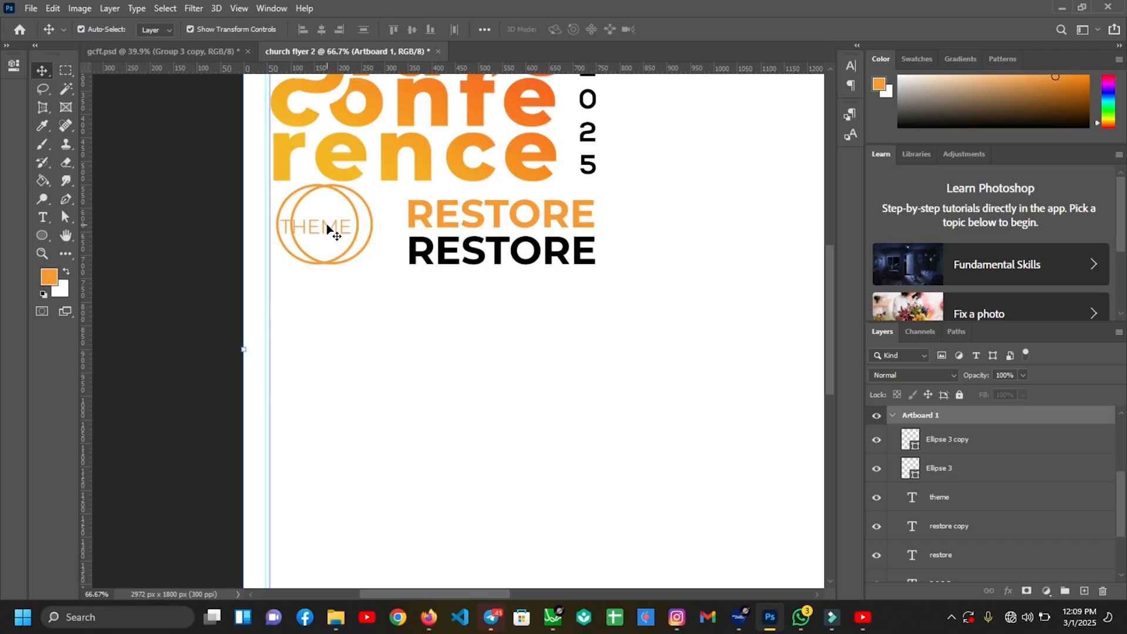
left_click(328, 230)
key("shift+Right")
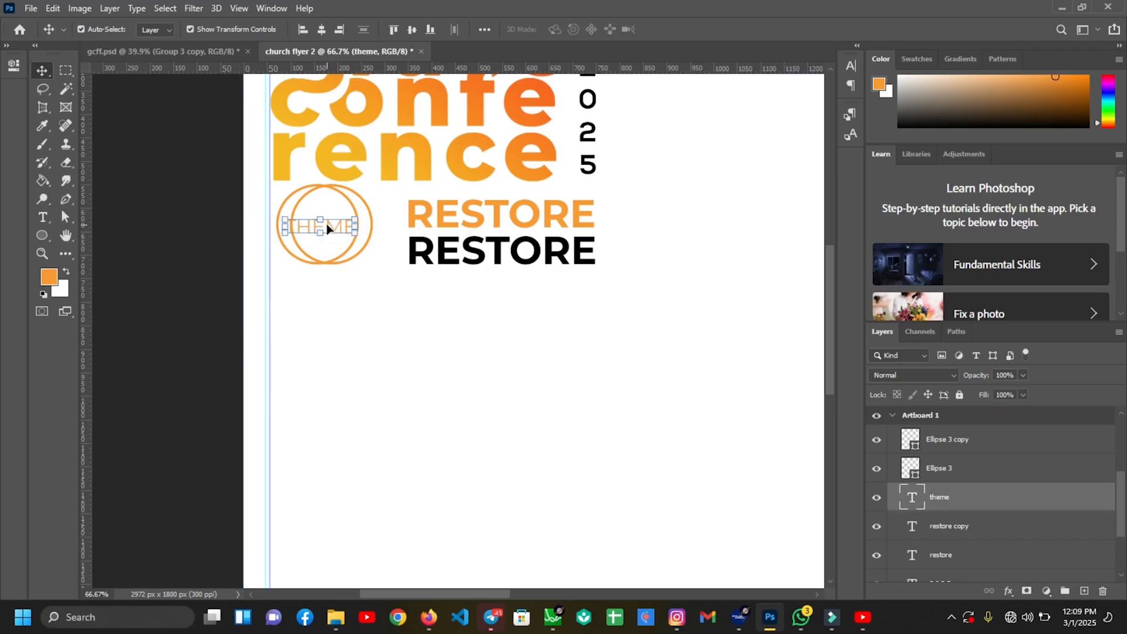
key("shift+Left")
left_click_drag(371, 362, 358, 362)
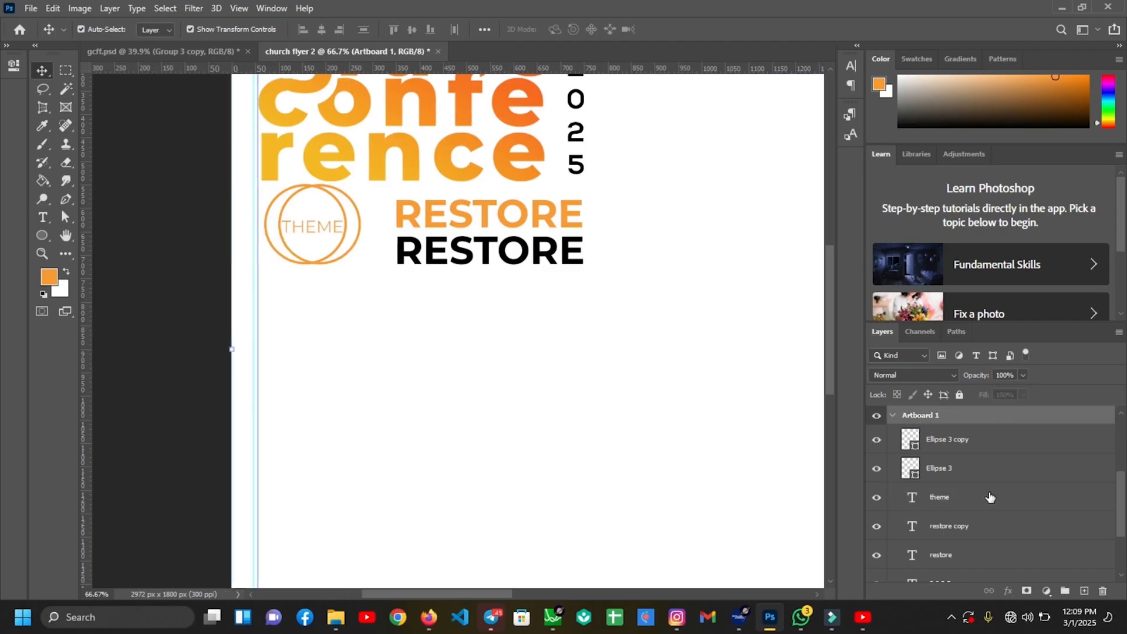
Scale the theme text and both circles down together to about 58%
left_click(990, 496)
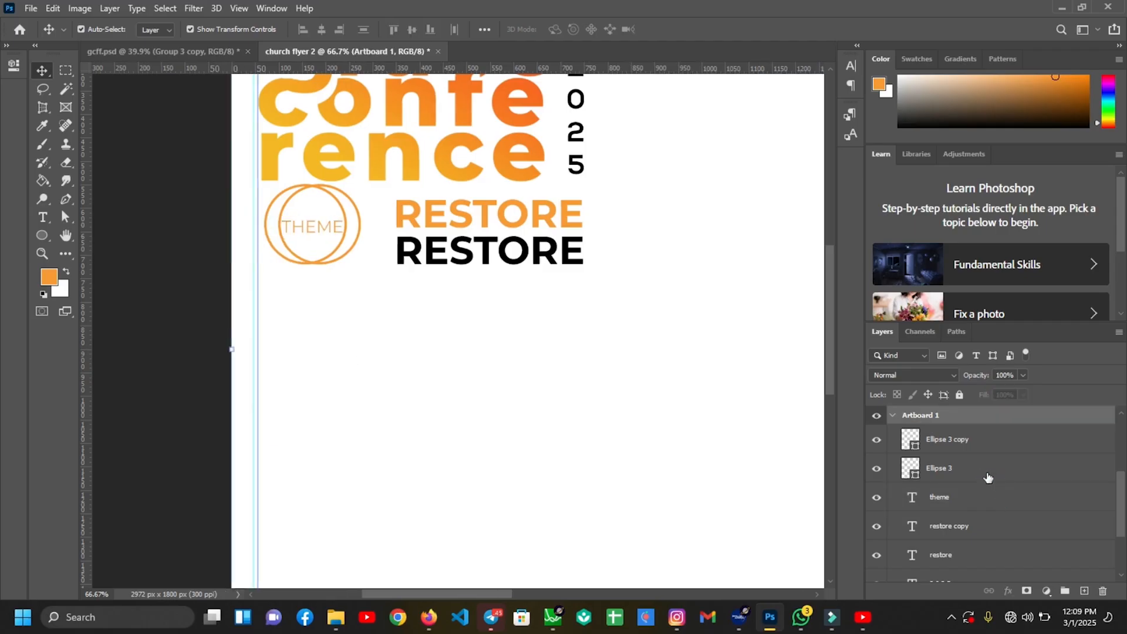
left_click(973, 442, "shift")
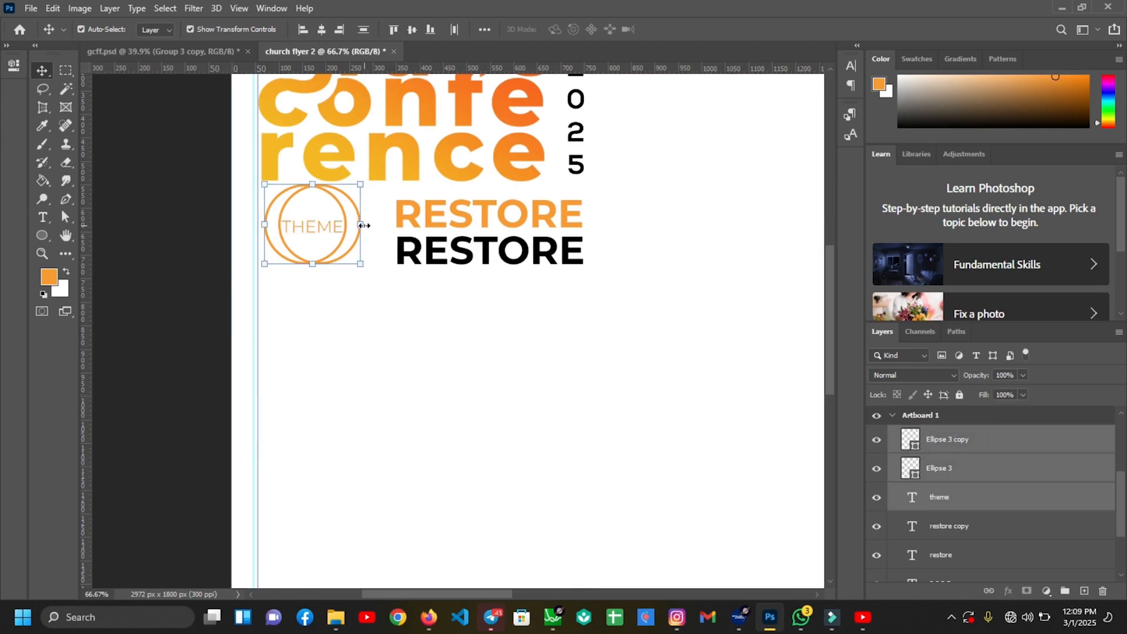
left_click_drag(362, 225, 337, 224)
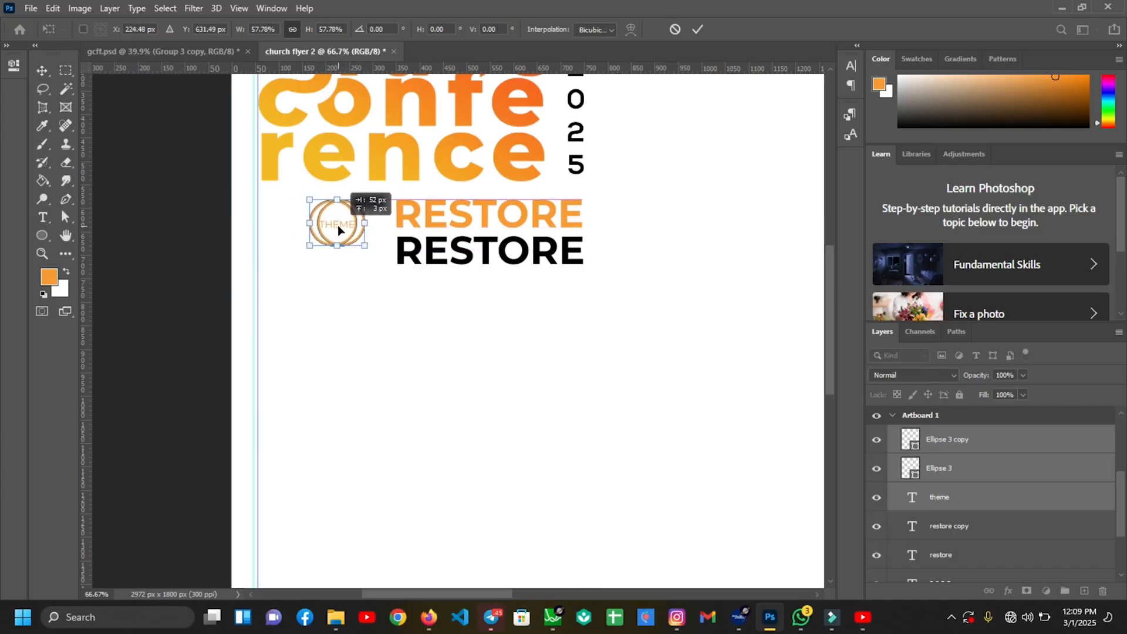
key("Return")
left_click(352, 323)
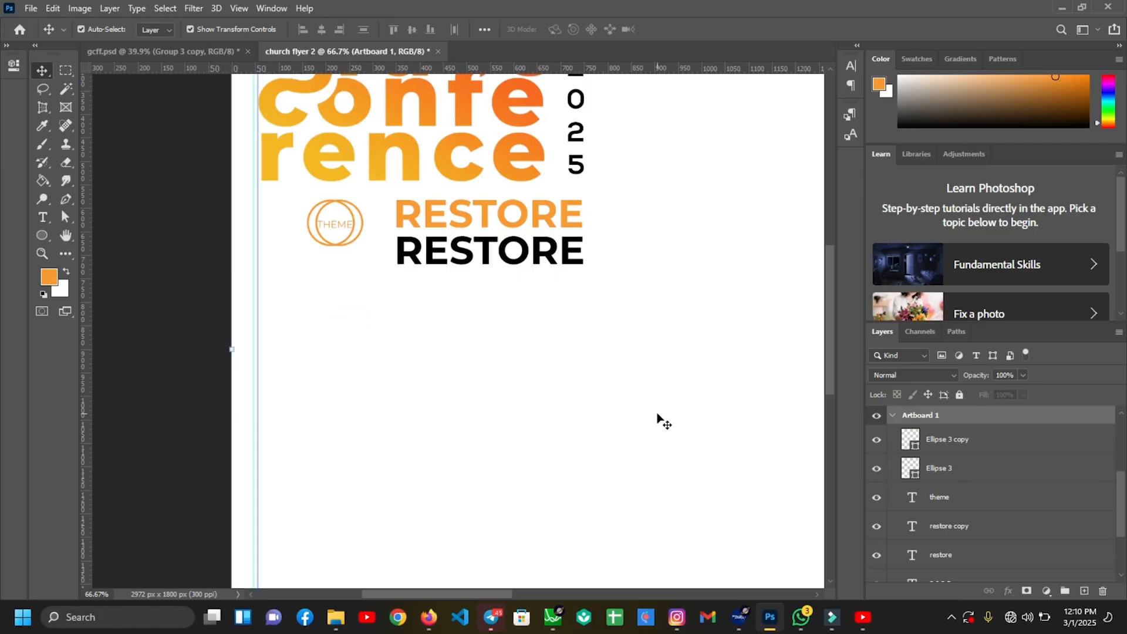
Convert Ellipse 3 copy, Ellipse 3 and theme into one smart object
left_click(937, 497, "shift")
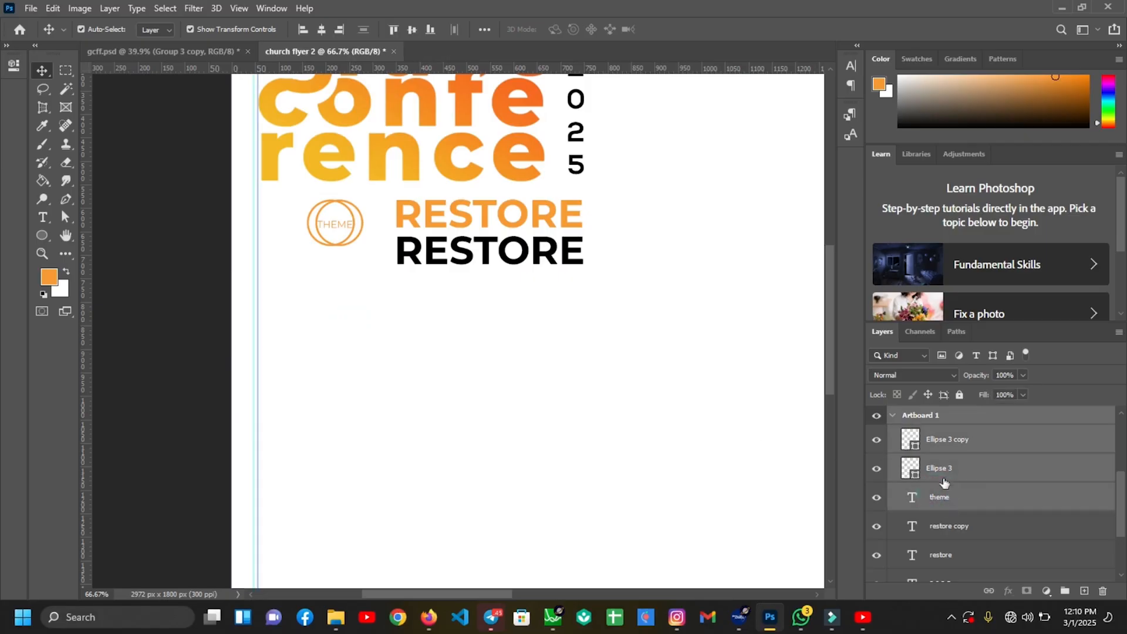
left_click(960, 442)
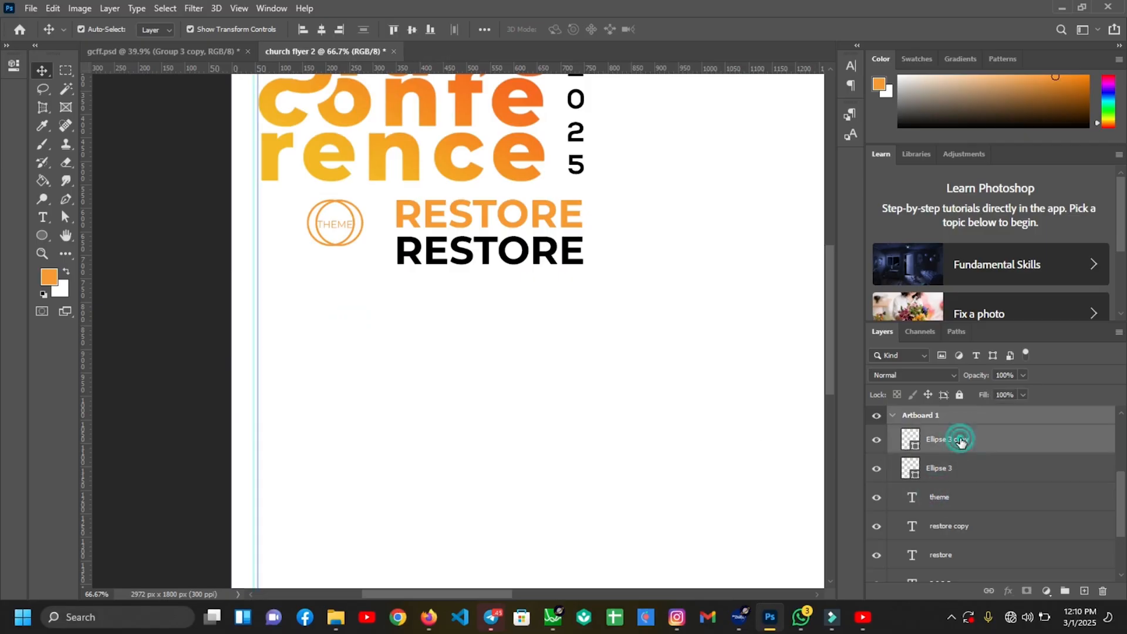
left_click(944, 500, "shift")
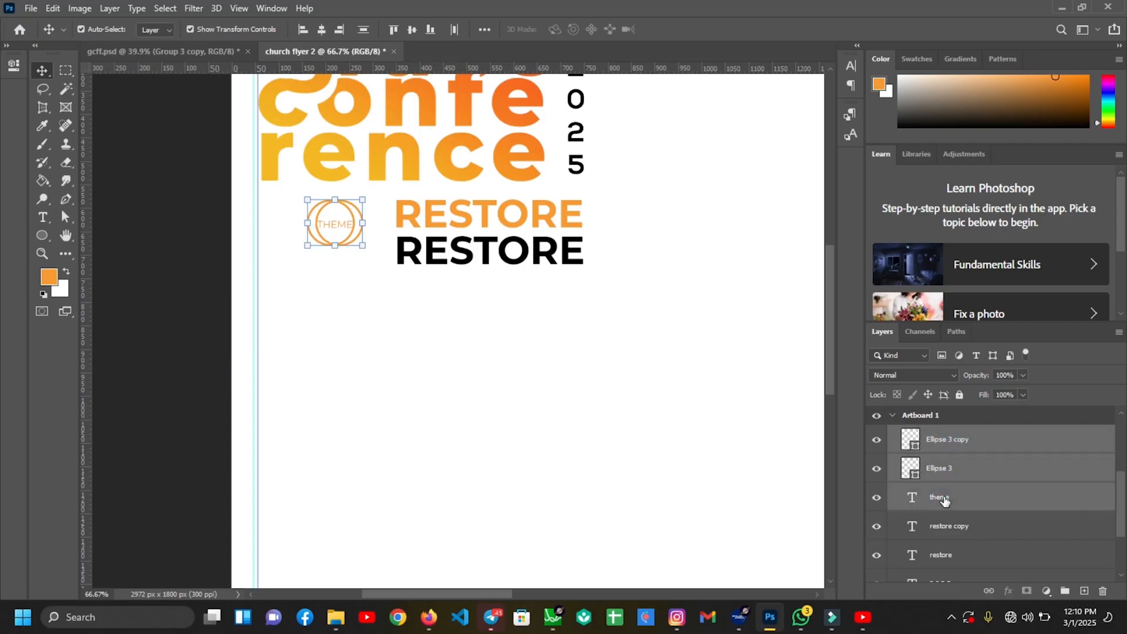
right_click(944, 499)
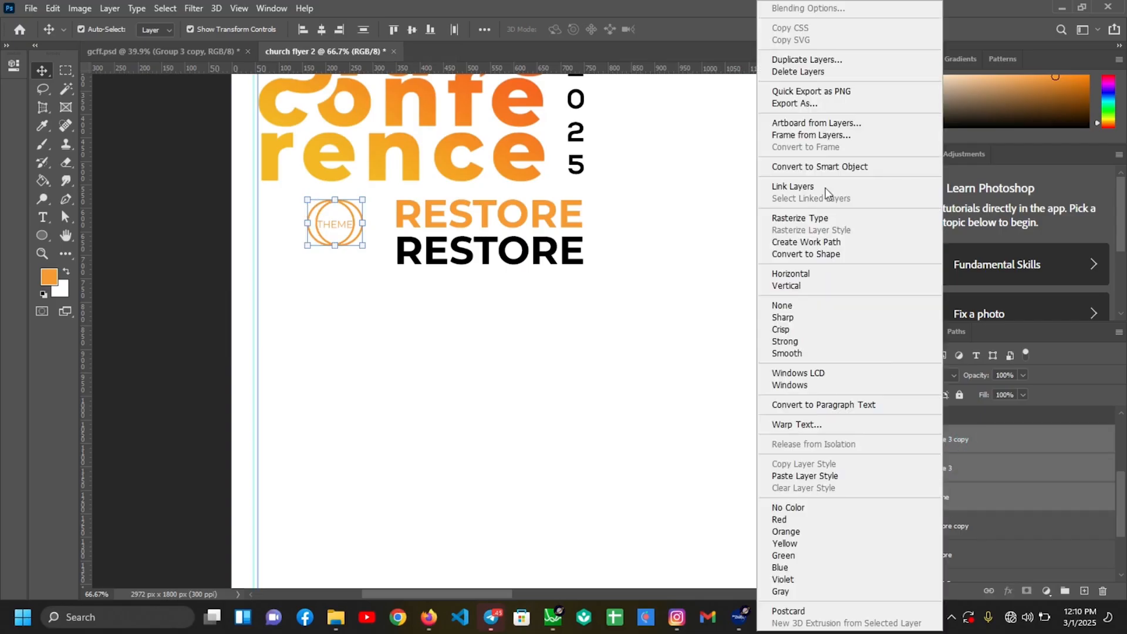
left_click(796, 166)
left_click(438, 483)
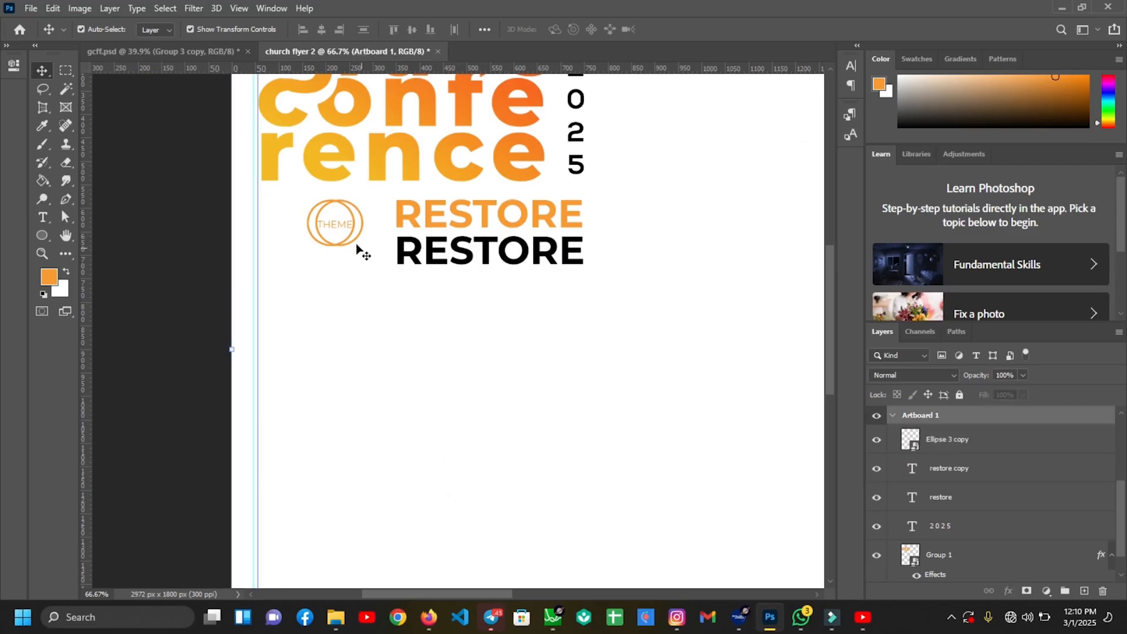
left_click(333, 222)
left_click(333, 226)
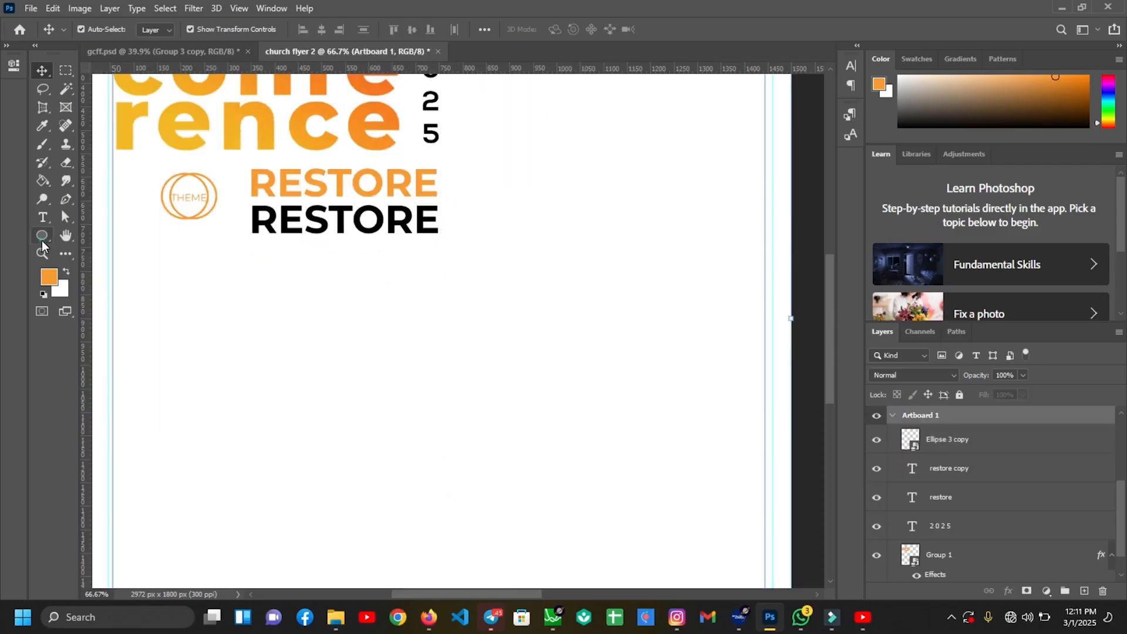
left_click(42, 237)
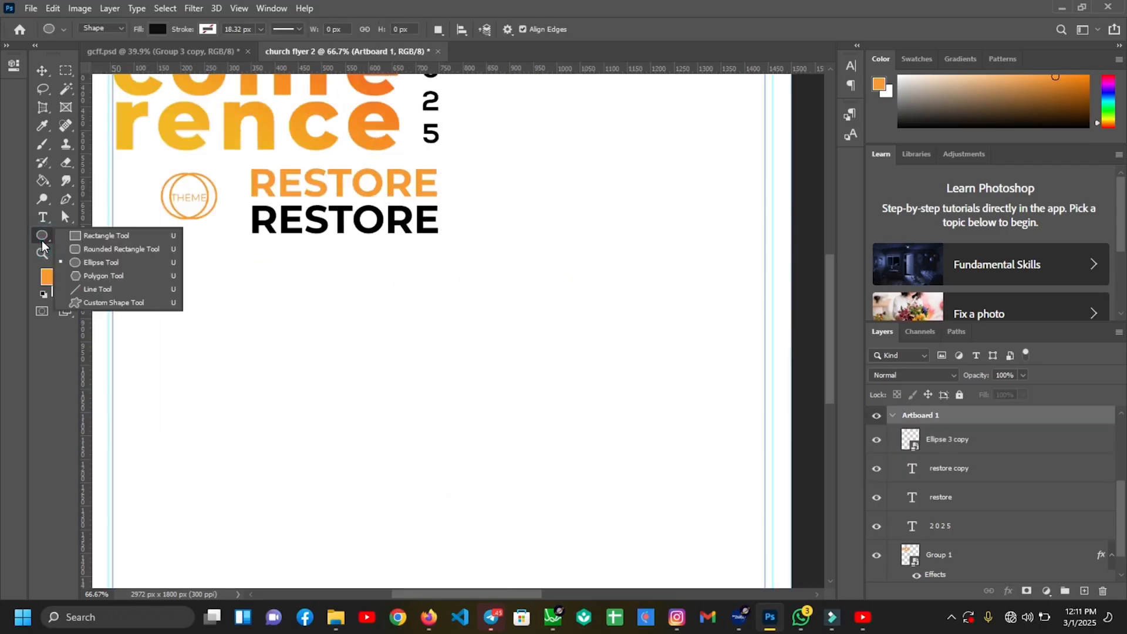
Draw a black three-sided polygon triangle below the THEME emblem
left_click(85, 274)
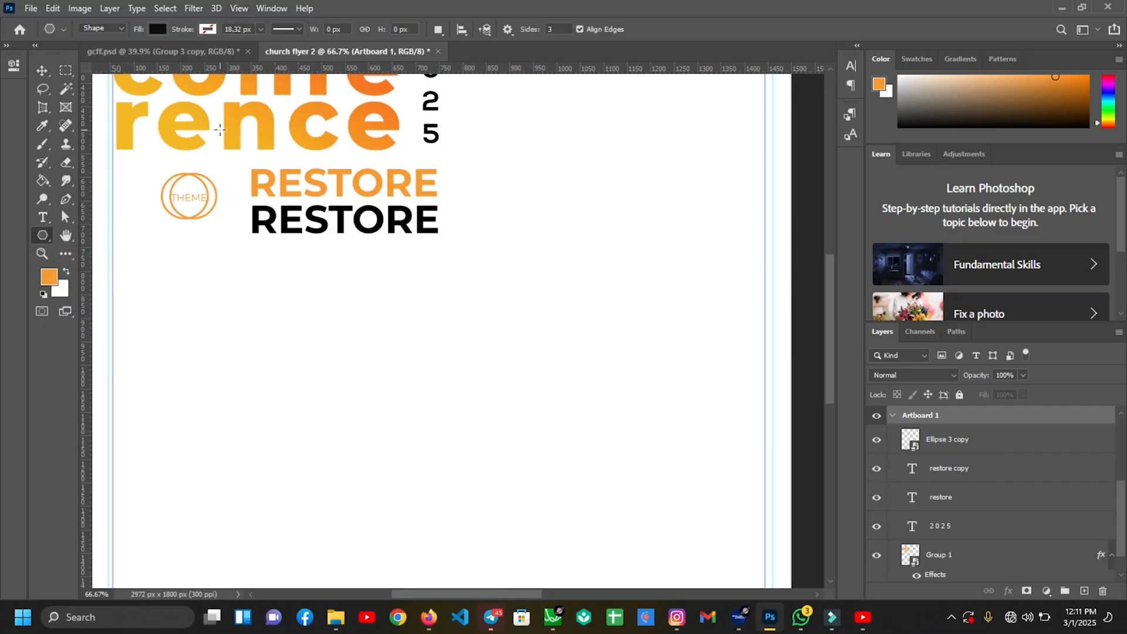
left_click_drag(171, 261, 196, 295)
key("v")
key("Return")
Duplicate the triangle to its right and flip the copy vertically
key("ctrl+t")
right_click(260, 304)
left_click(295, 553)
key("Return")
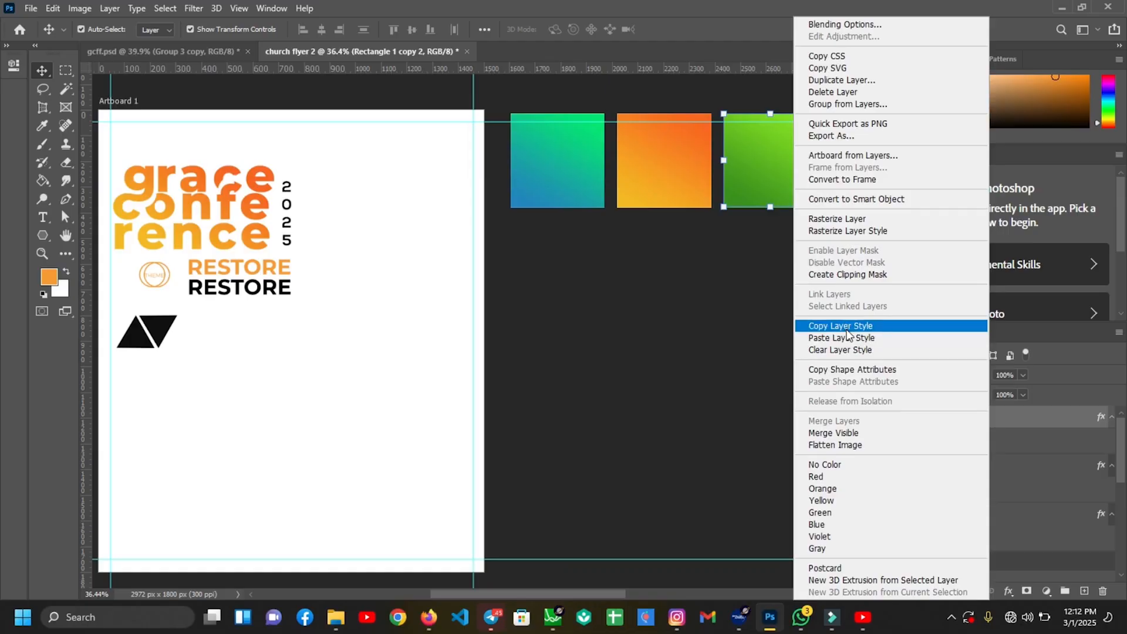
Paste the green square's gradient style onto the copy and the teal square's onto the original
left_click(846, 331)
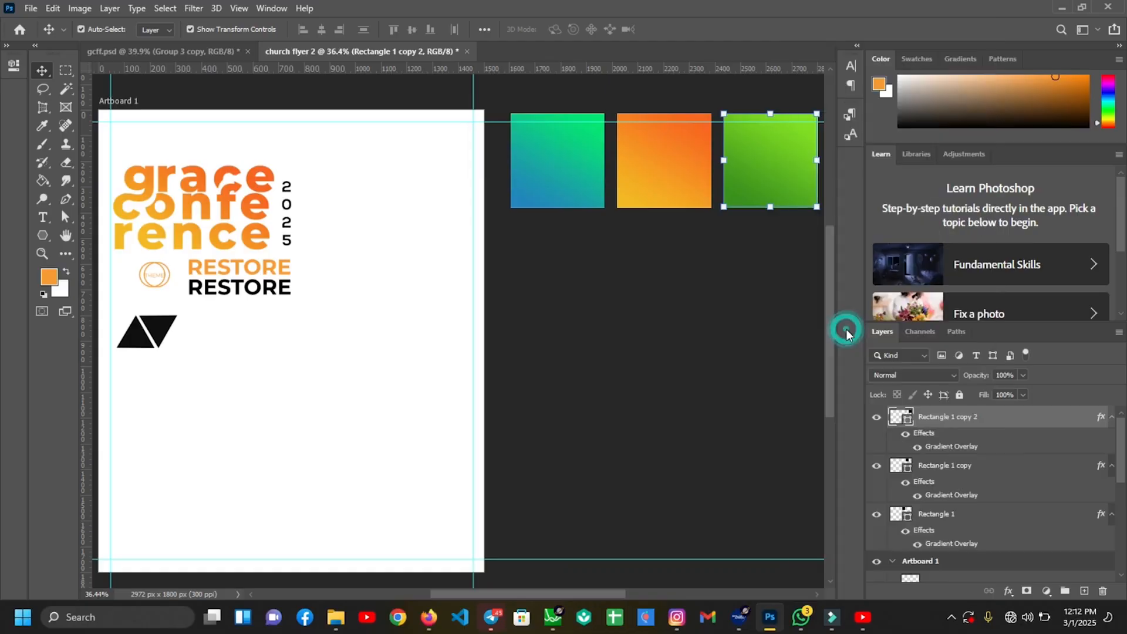
left_click(163, 331)
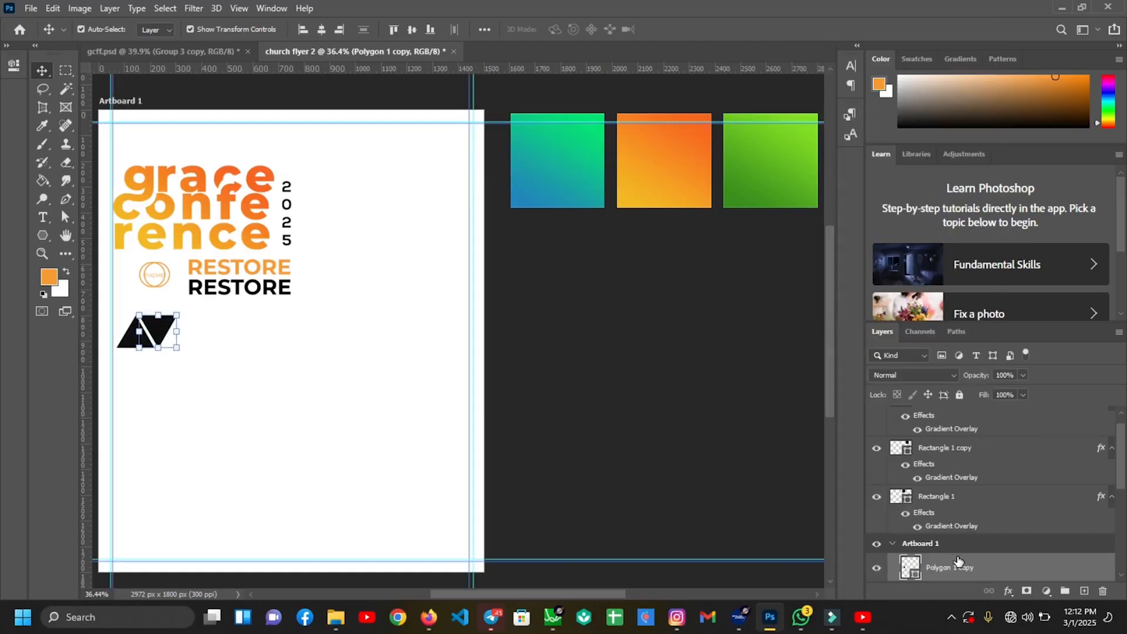
right_click(957, 559)
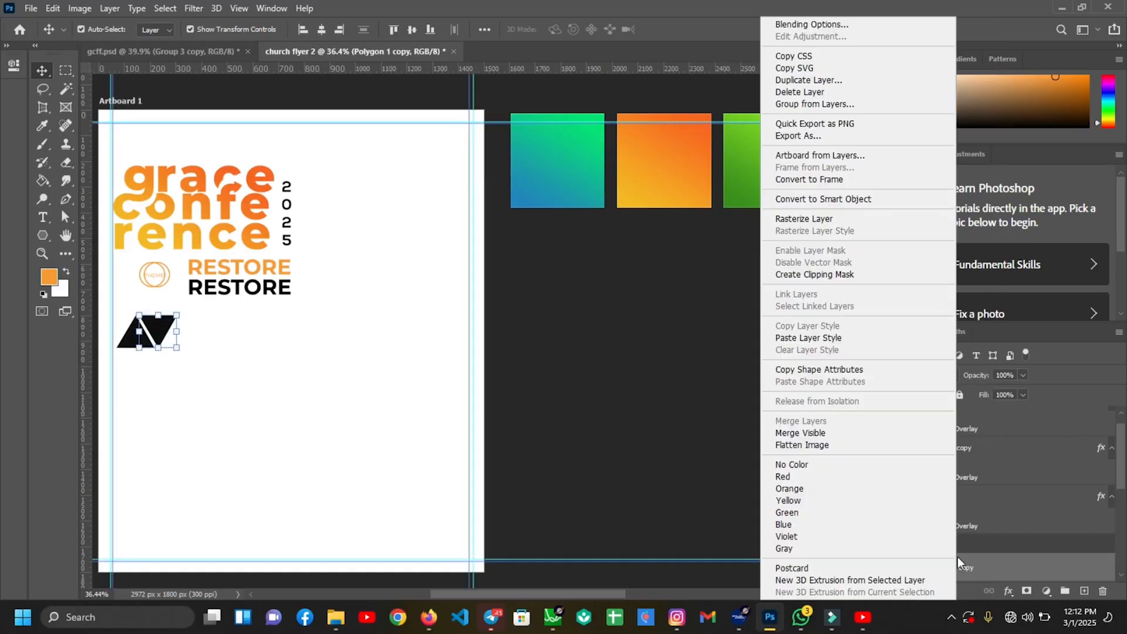
left_click(822, 338)
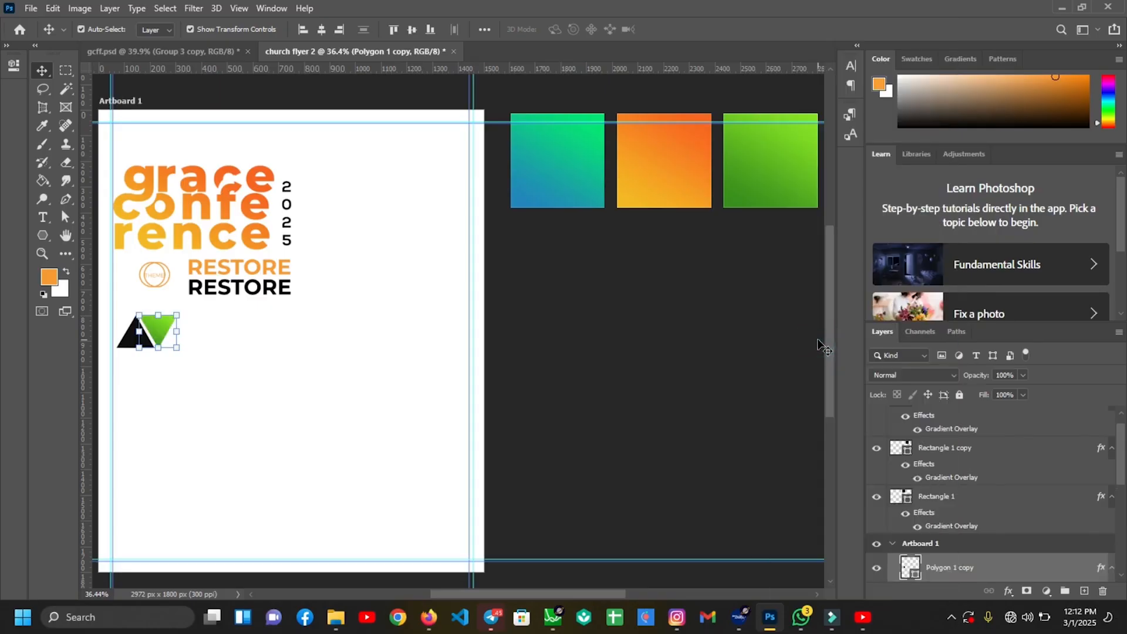
left_click(547, 178)
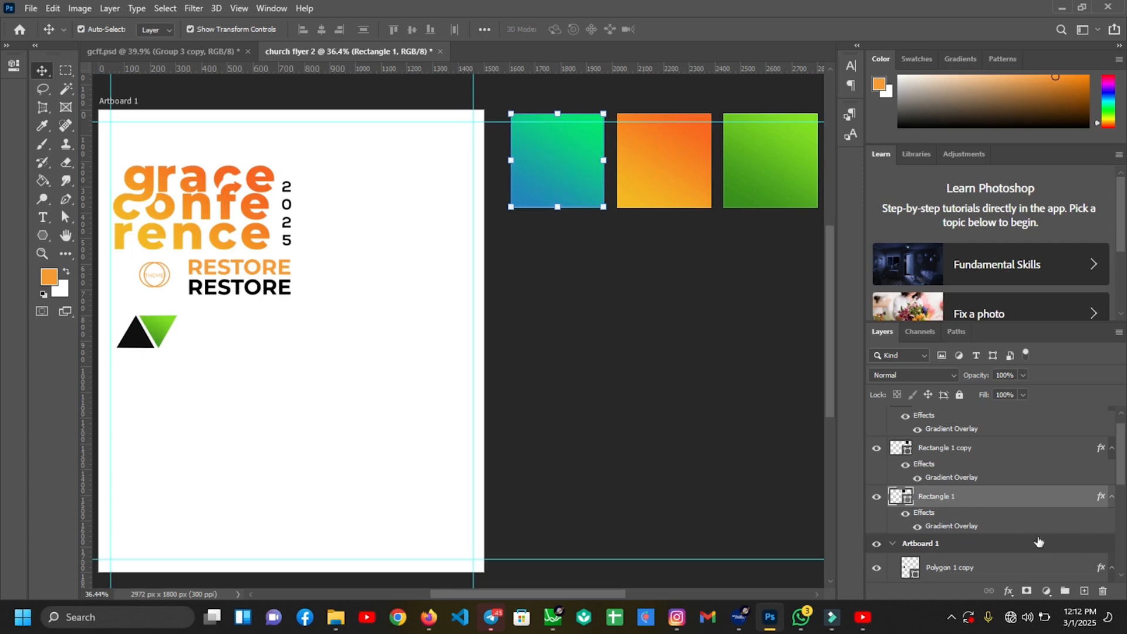
right_click(1019, 503)
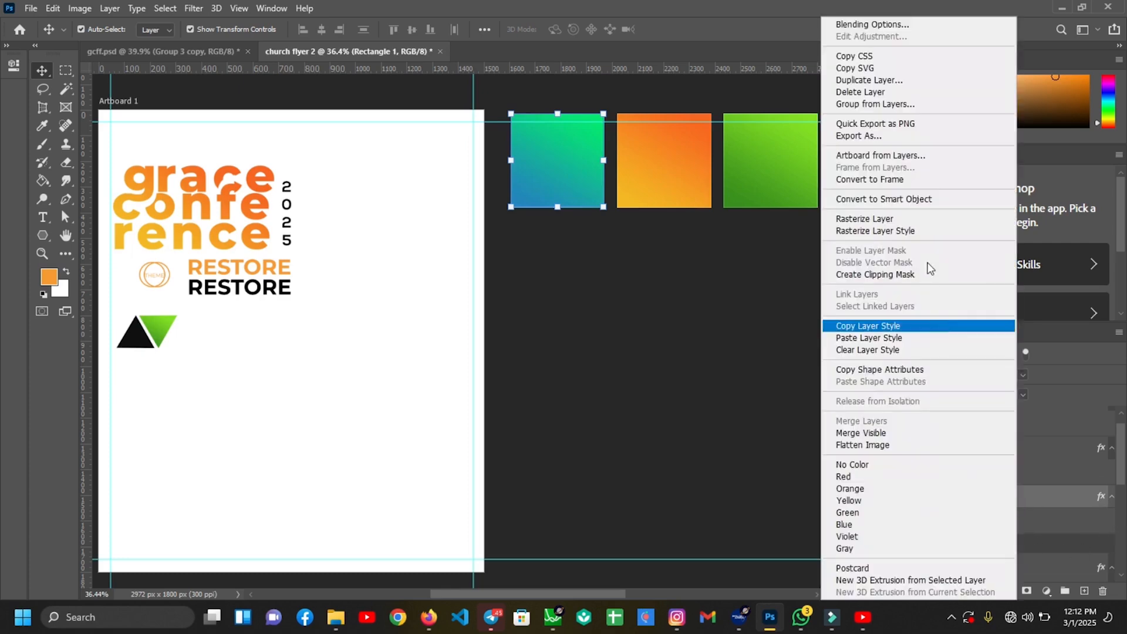
left_click(862, 326)
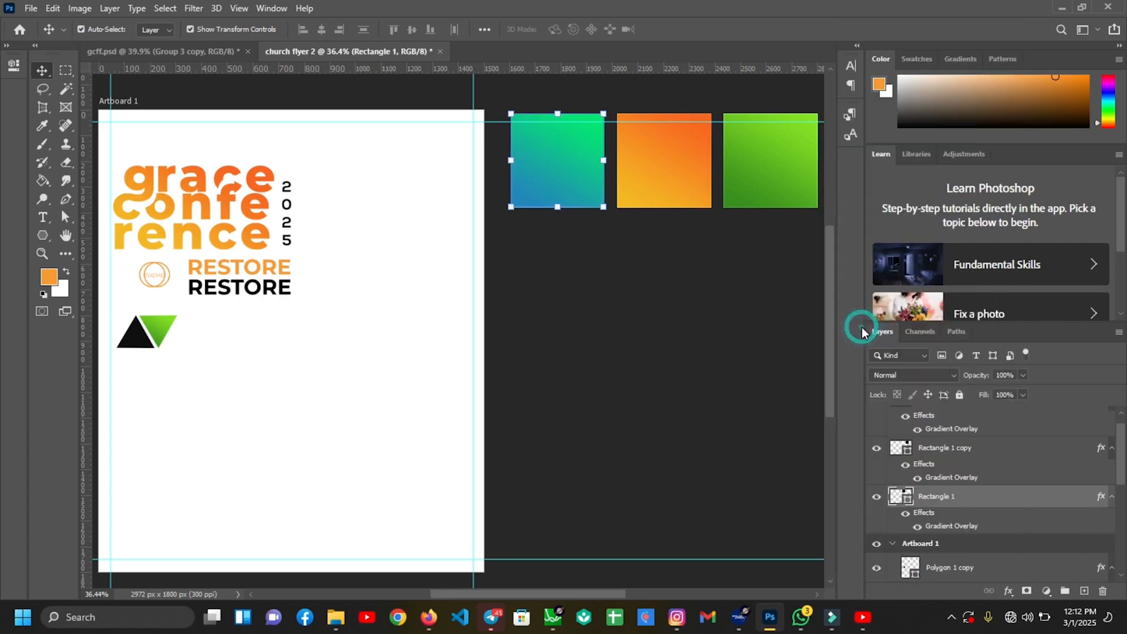
left_click(130, 342)
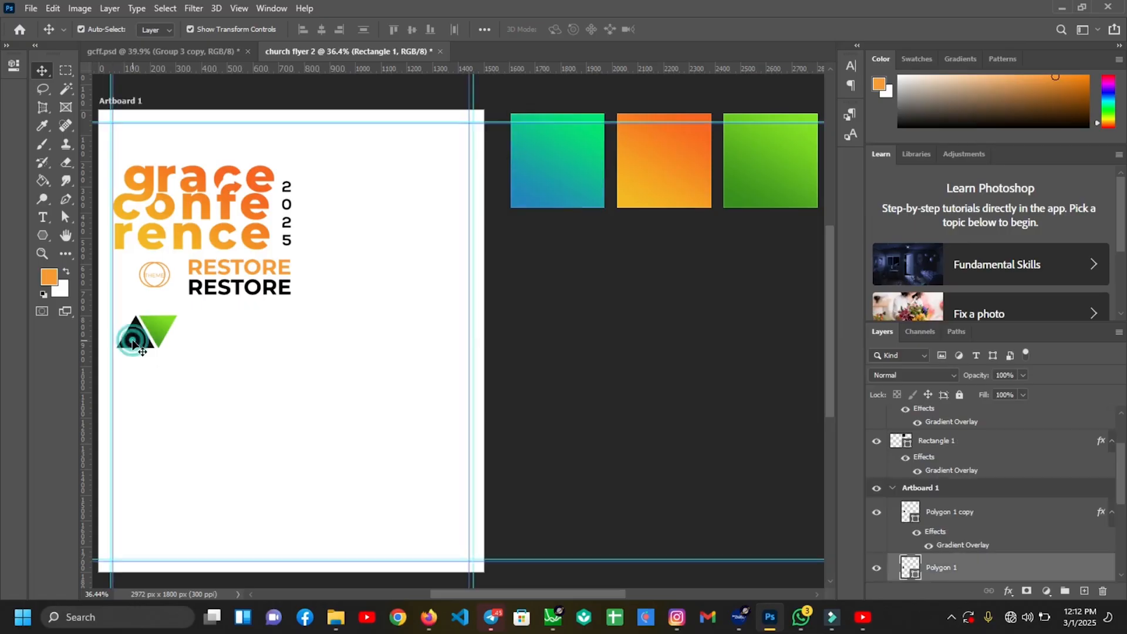
right_click(991, 568)
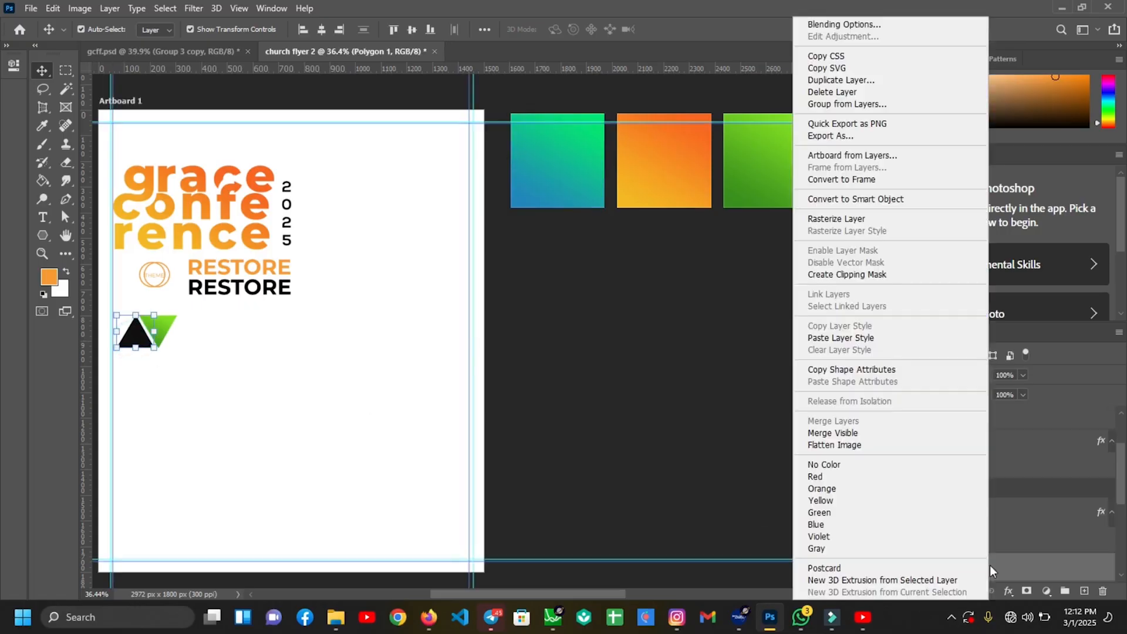
left_click(837, 337)
left_click(344, 454)
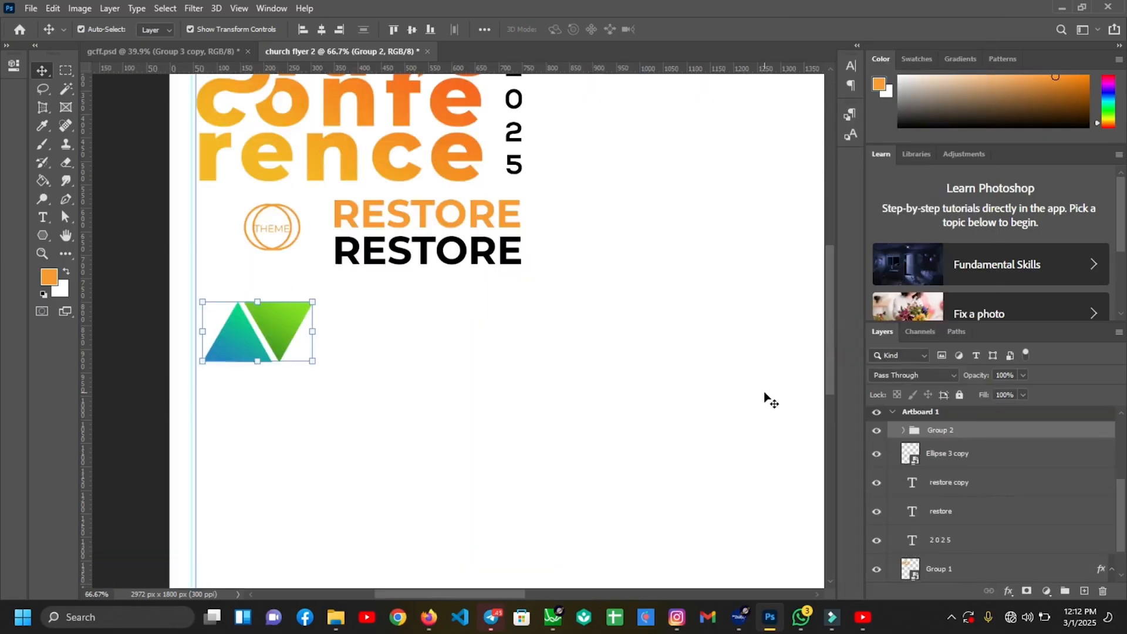
Enlarge the triangle pair to 117.82% and nudge it into place
left_click_drag(313, 331, 324, 331)
key("shift+Down")
key("shift+Right")
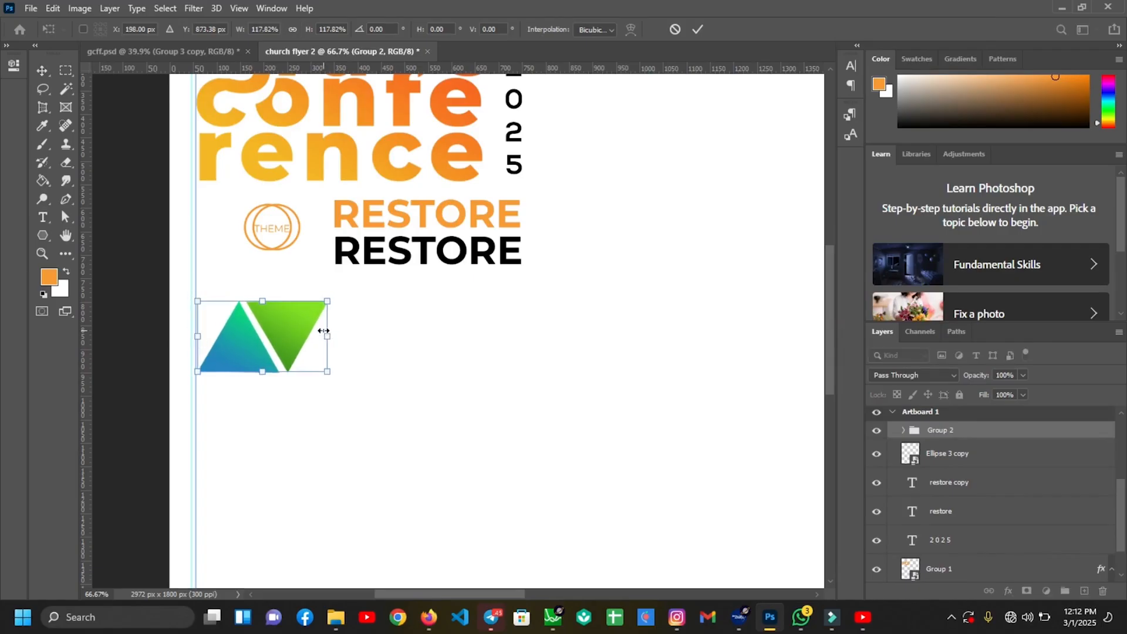
key("shift+Up")
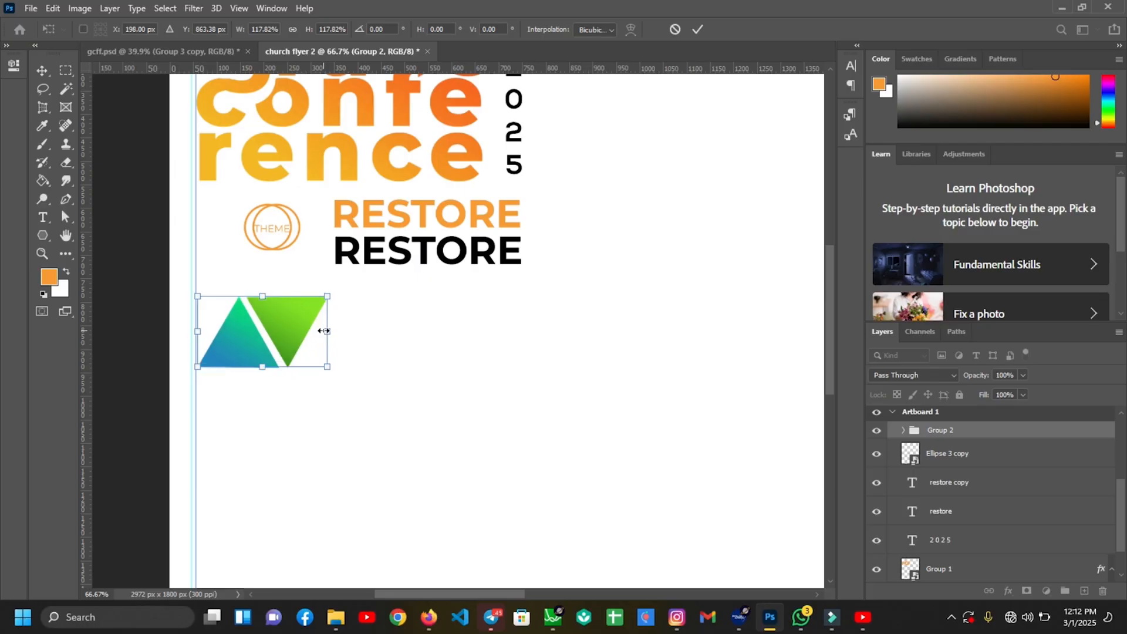
left_click(696, 28)
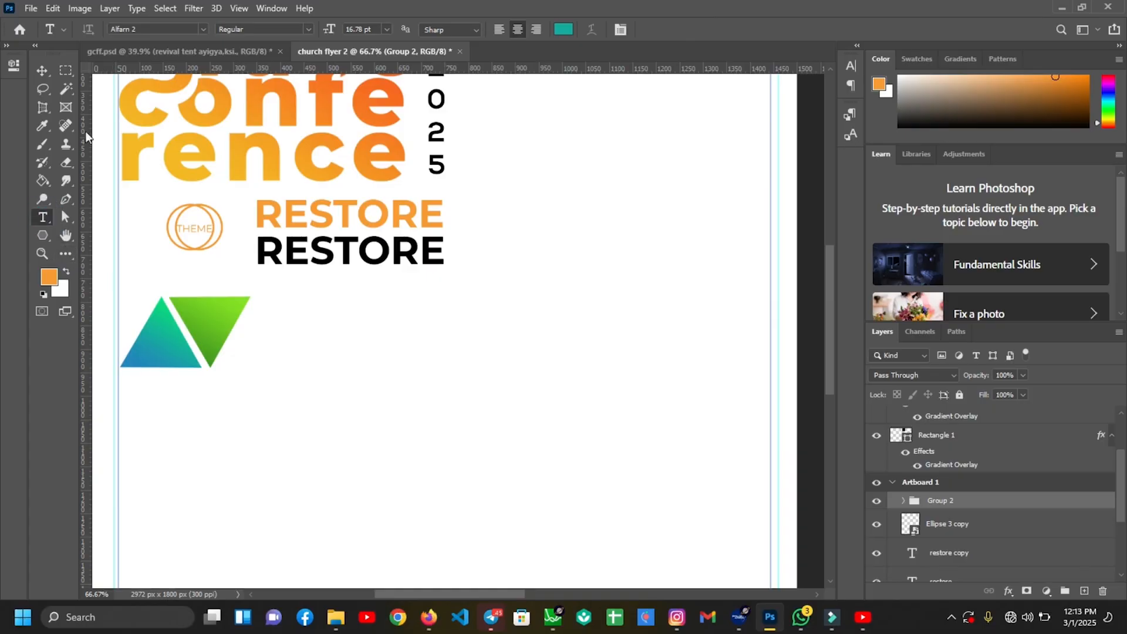
Type WED. 12TH in black Alfarn 2 under the triangles, sized to fit the column
left_click(161, 30)
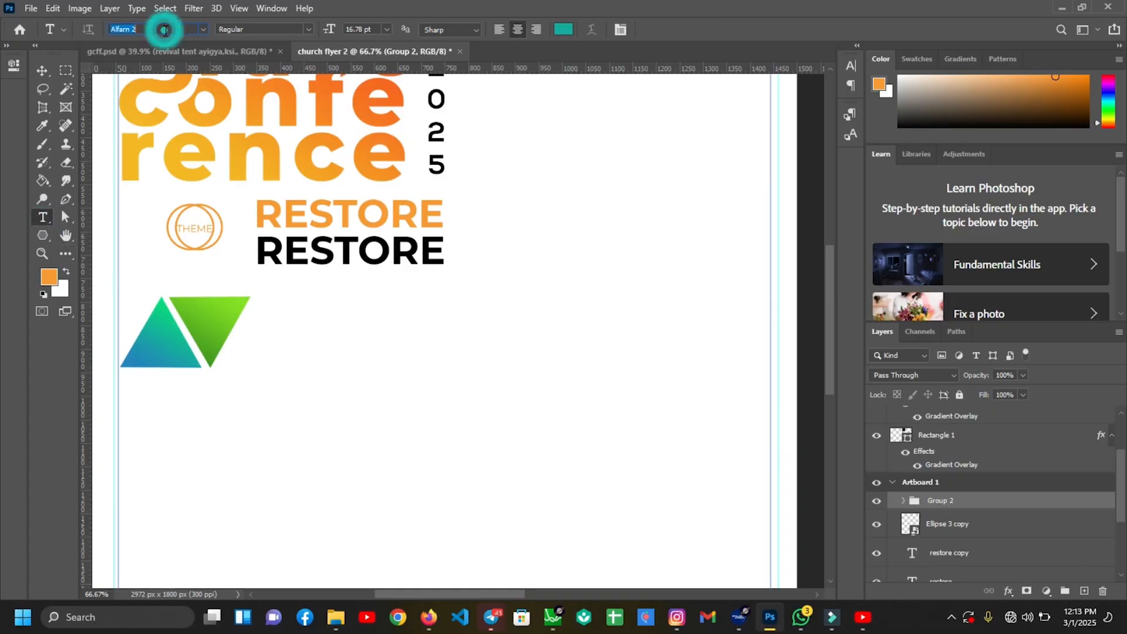
type("alfa")
left_click(174, 72)
left_click(248, 411)
type("WED.   12th")
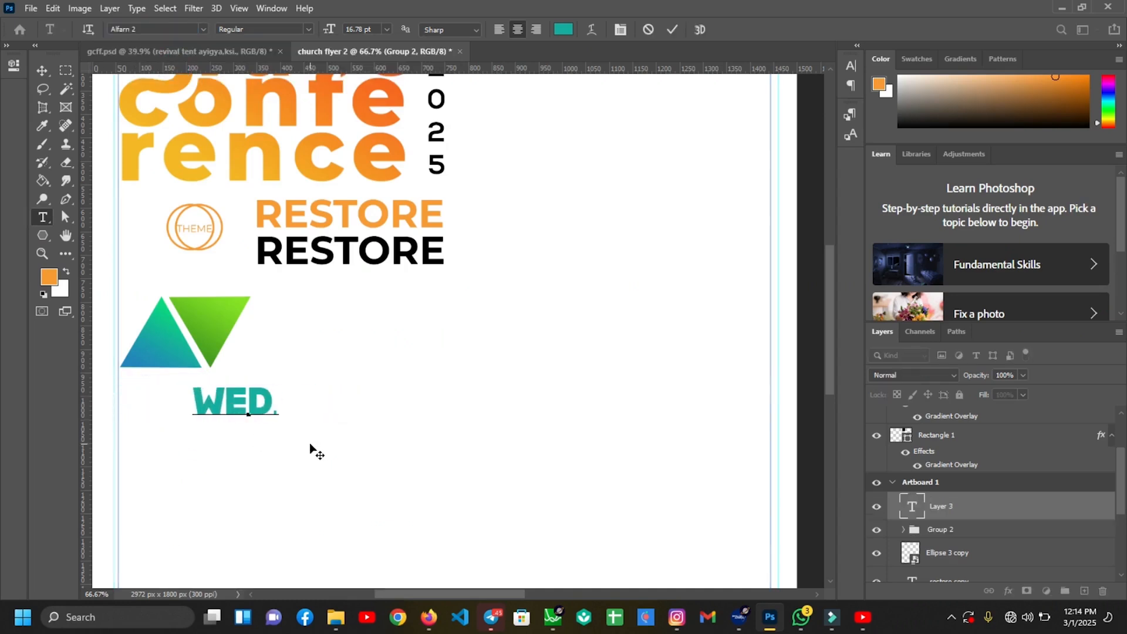
left_click(672, 29)
left_click(564, 29)
left_click(842, 479)
left_click(1078, 298)
left_click_drag(354, 387, 239, 405)
key("Return")
left_click(851, 65)
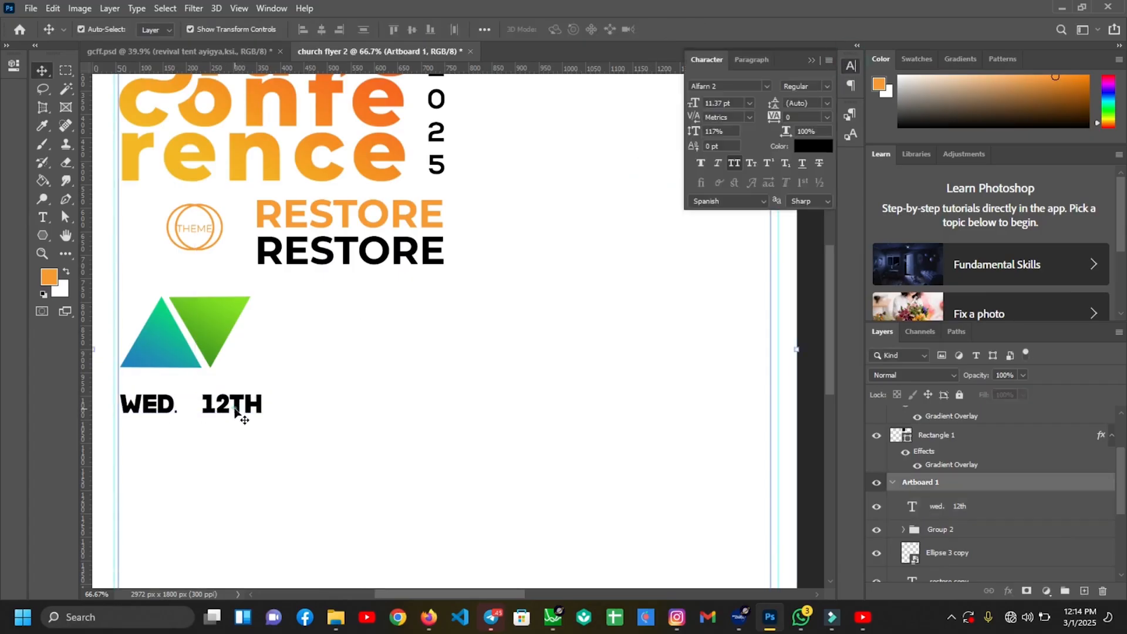
Duplicate the date line twice and retype the copies as SUN. 17TH and JUNE 2025
left_click_drag(234, 412, 191, 457)
double_click(147, 431)
type("sun7")
left_click(672, 30)
key("v")
key("Return")
type("june 2025")
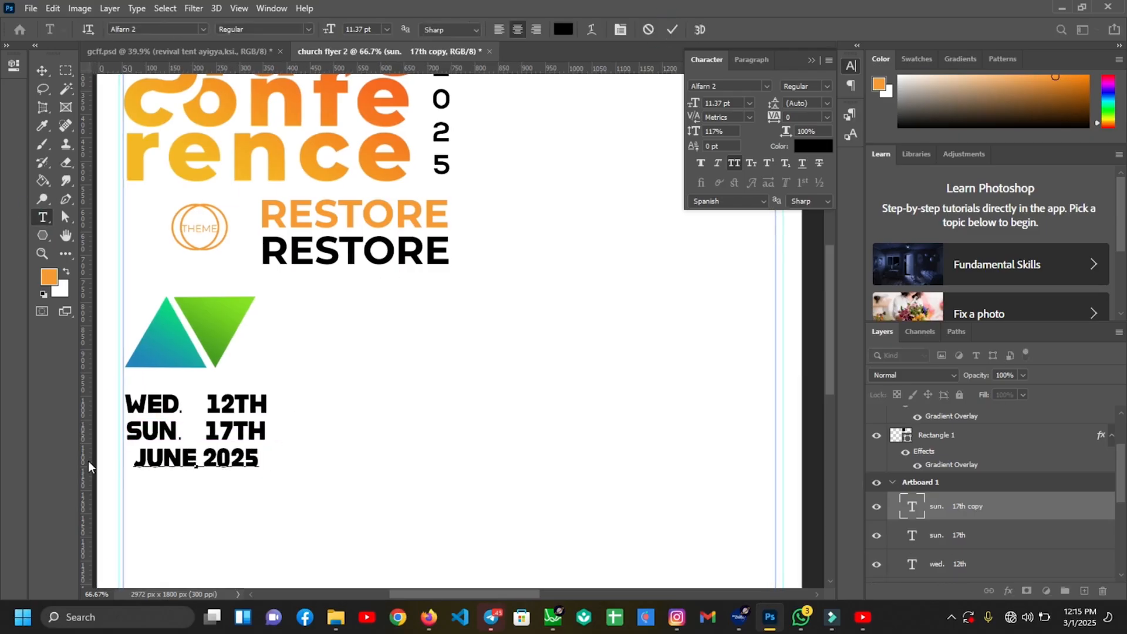
left_click(672, 29)
key("v")
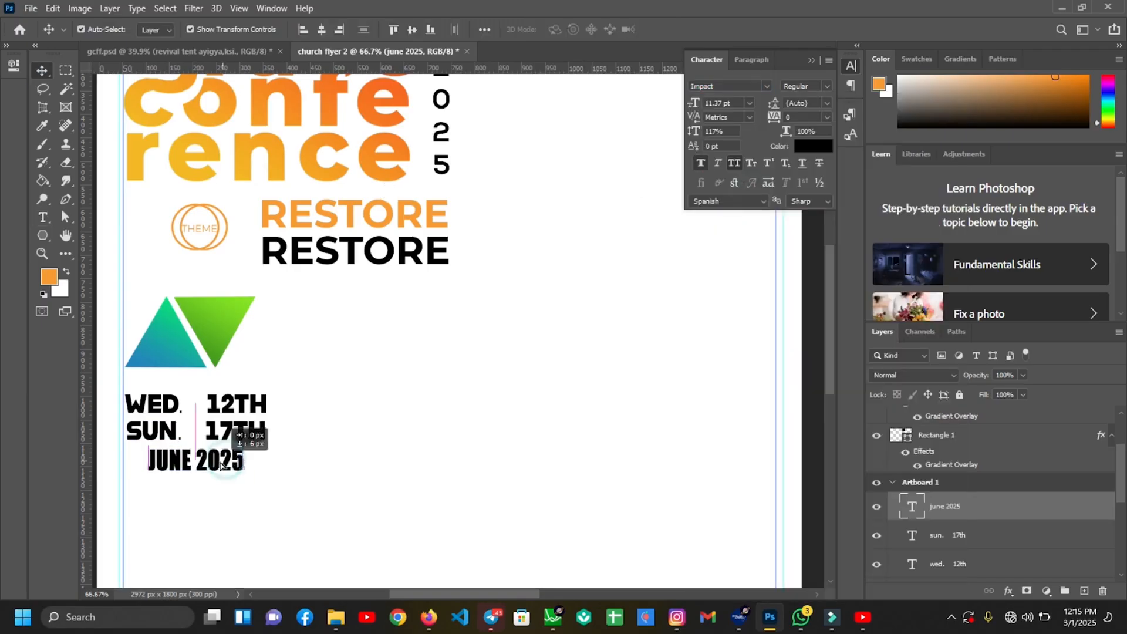
Give JUNE 2025 letter spacing 20, enlarge it, and color it green from the triangle
type("20")
key("Return")
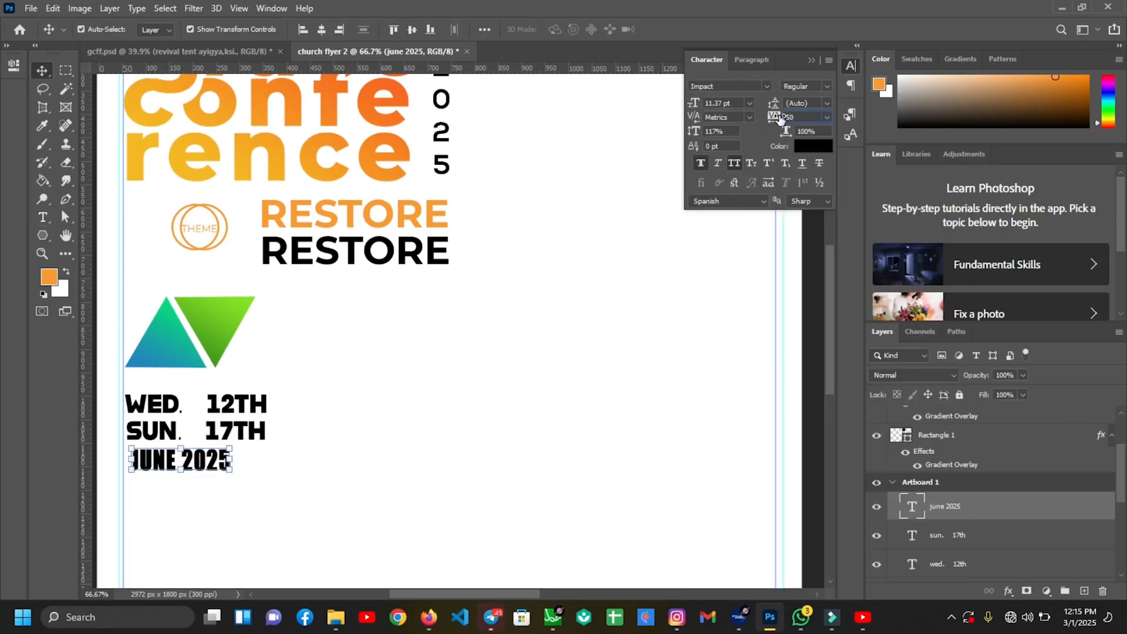
mouse_move(235, 461)
left_mouse_down()
mouse_move(277, 463)
mouse_move(249, 464)
left_mouse_up()
key("Return")
left_click(813, 146)
left_click(213, 354)
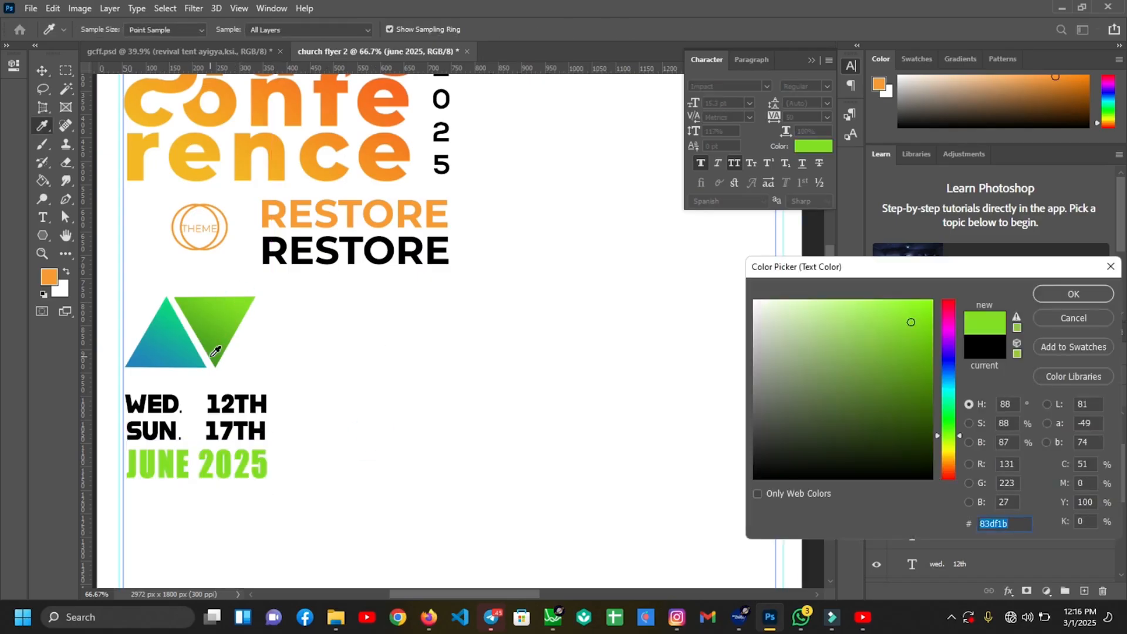
key("Return")
Group the wed. 12th, sun. 17th and june 2025 layers into a group named 'date'
left_click(42, 70)
left_click(946, 564)
left_click(954, 508, "shift")
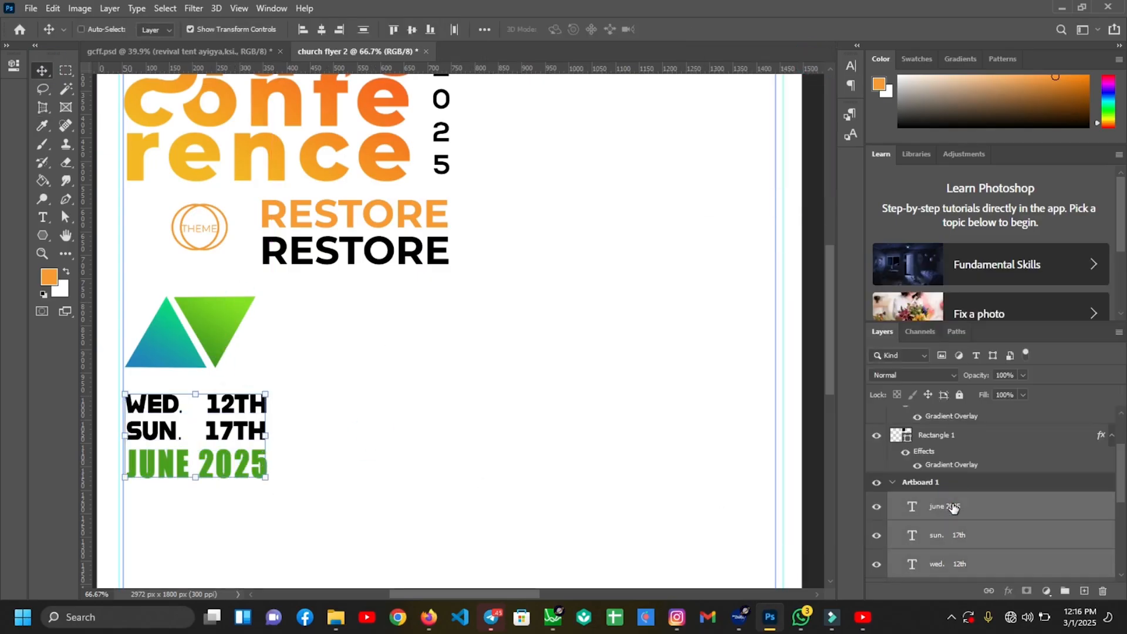
scroll(1112, 508, "down", 5)
scroll(1017, 493, "up", 4)
key("ctrl+g")
double_click(941, 456)
type("date")
key("Return")
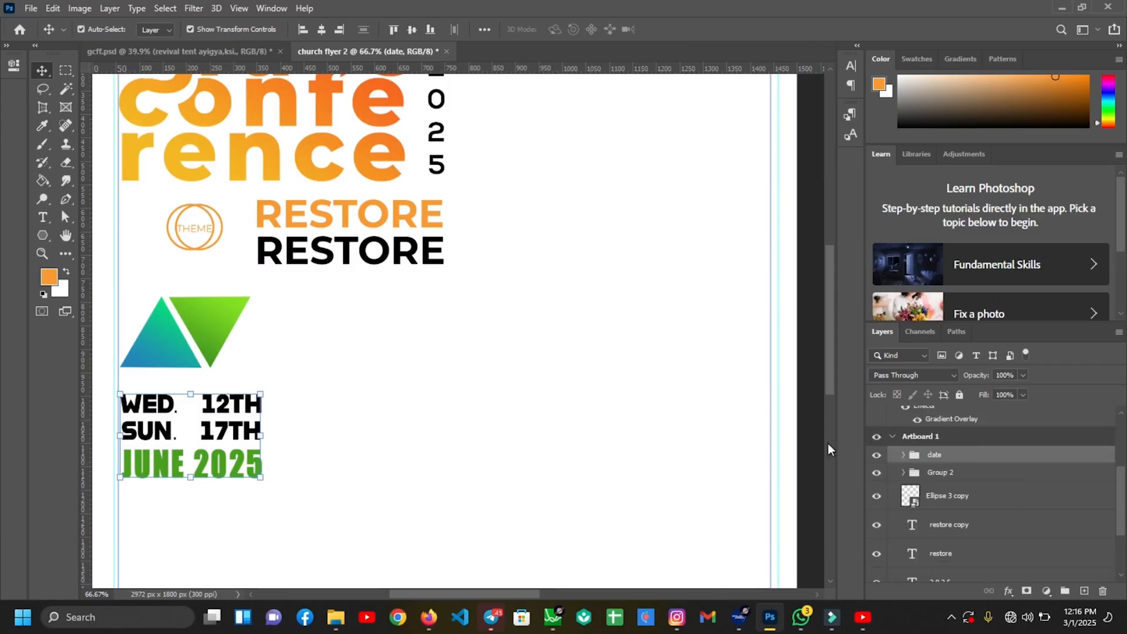
Nudge the triangle and date groups down together, then duplicate the june 2025 layer
scroll(478, 385, "down", 2)
scroll(591, 415, "up", 2)
left_click(954, 473)
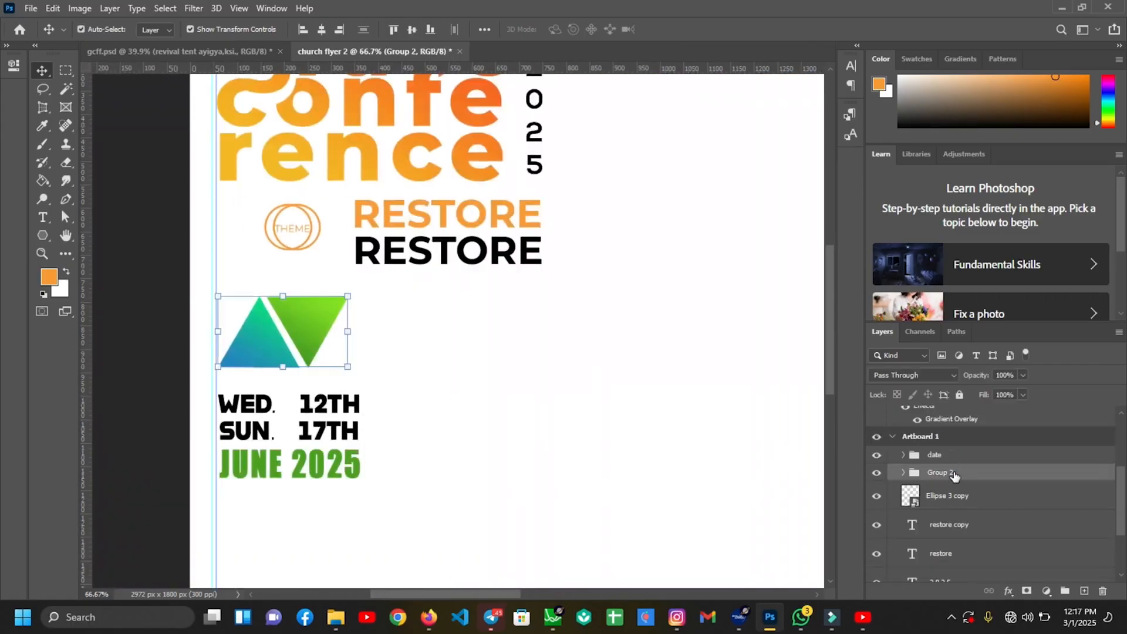
left_click(955, 459, "shift")
key("shift+Down")
key("shift+Down")
key("shift+Down")
key("shift+Down")
key("shift+Down")
key("shift+Down")
key("shift+Down")
key("shift+Down")
key("shift+Down")
key("shift+Down")
key("shift+Down")
key("shift+Down")
key("shift+Down")
key("shift+Down")
key("shift+Down")
left_click_drag(832, 354, 832, 413)
left_click(370, 332)
left_click(345, 330)
key("ctrl+j")
Move the JUNE 2025 copy out of the date group, below the dates, and retype it as REVIVAL TENT
left_click_drag(981, 478, 970, 448)
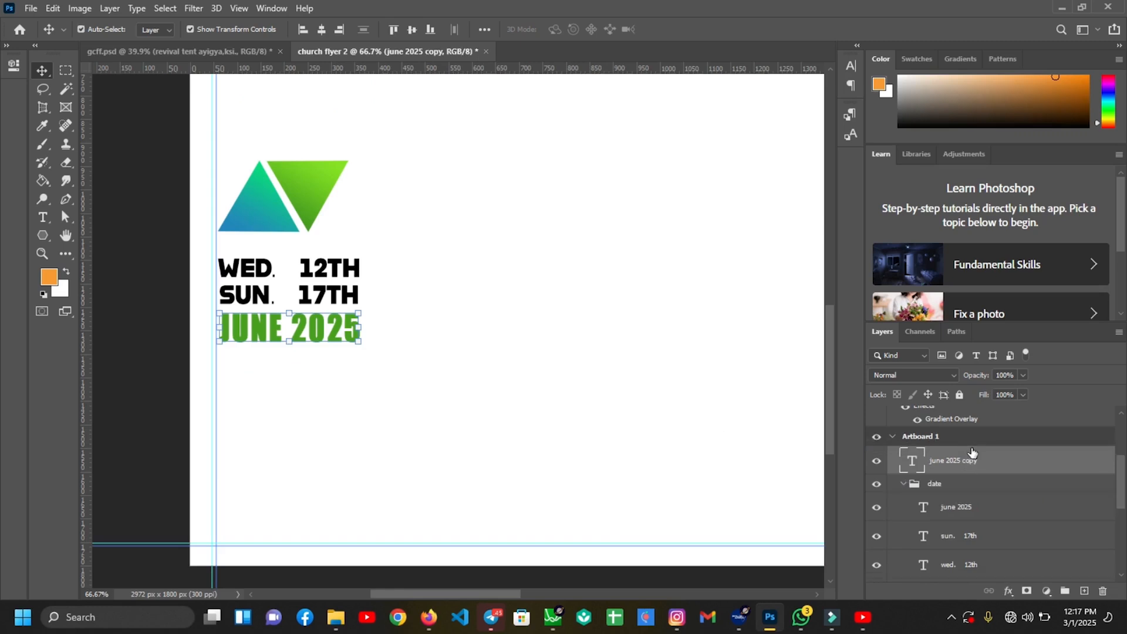
key("shift+Down")
key("shift+Down")
key("shift+Down")
key("shift+Down")
key("shift+Down")
key("shift+Down")
key("shift+Down")
key("shift+Down")
key("shift+Down")
key("shift+Down")
key("shift+Down")
key("shift+Down")
key("shift+Down")
key("shift+Down")
key("shift+Down")
key("shift+Down")
key("shift+Down")
key("shift+Down")
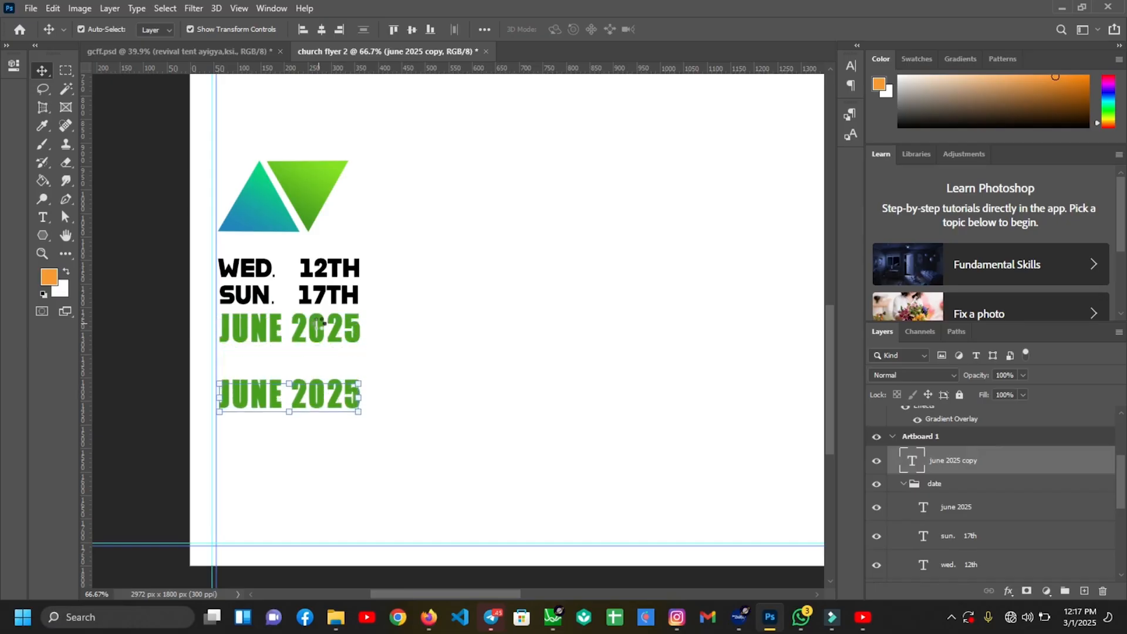
key("shift+Down")
key("shift+Down")
key("shift+Down")
key("shift+Down")
left_click(43, 218)
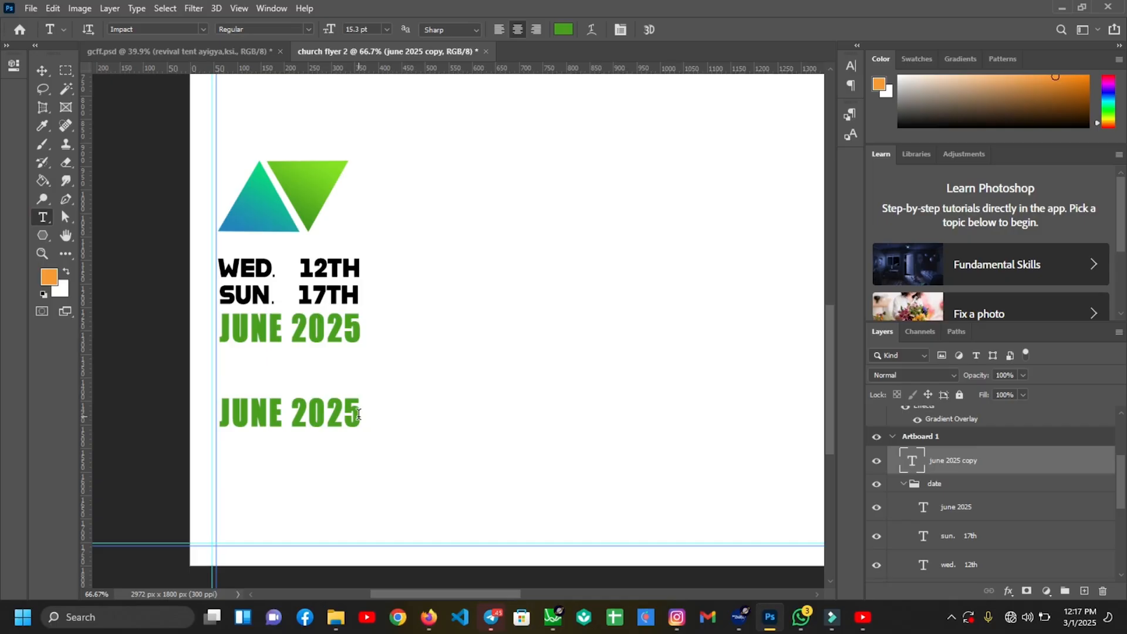
left_click_drag(358, 414, 219, 408)
type("REVIVAL TENT")
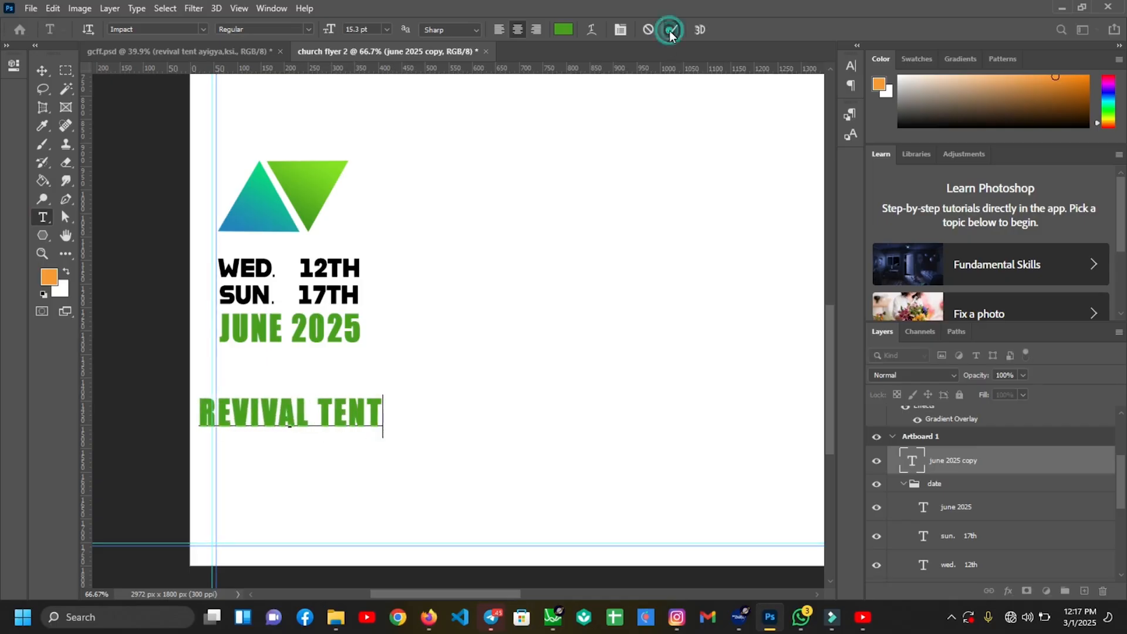
left_click(672, 29)
key("v")
Duplicate REVIVAL TENT below itself and retype the copy as KNUST,AYIGYA
left_click_drag(290, 425, 289, 470)
key("t")
left_click_drag(401, 461, 217, 458)
type("KNUST,AYIGYA")
key("ctrl+Return")
Restyle REVIVAL TENT in Alfarn 2 with adjusted letter spacing and sharp anti-aliasing
left_click(851, 67)
left_click(767, 86)
left_click(763, 144)
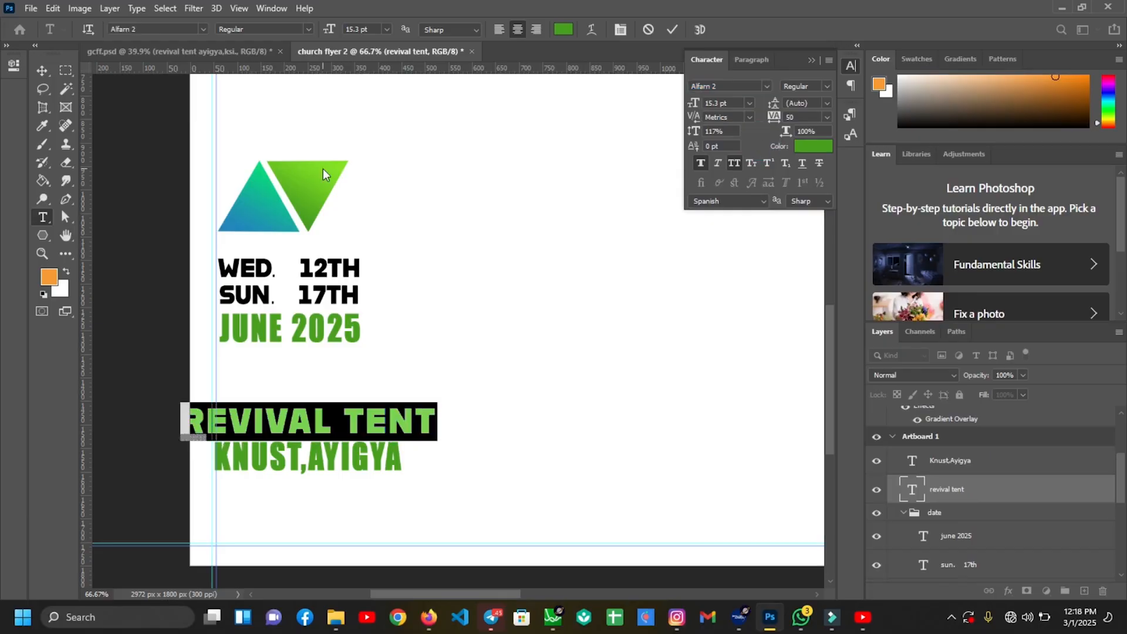
left_click(42, 70)
left_click(828, 117)
left_click(803, 204)
left_click(803, 204)
left_click(797, 224)
Shrink REVIVAL TENT to the venue line's width and fit the artboard in view
left_click_drag(427, 420, 398, 418)
key("Return")
left_click(377, 448)
left_click_drag(361, 460, 365, 462)
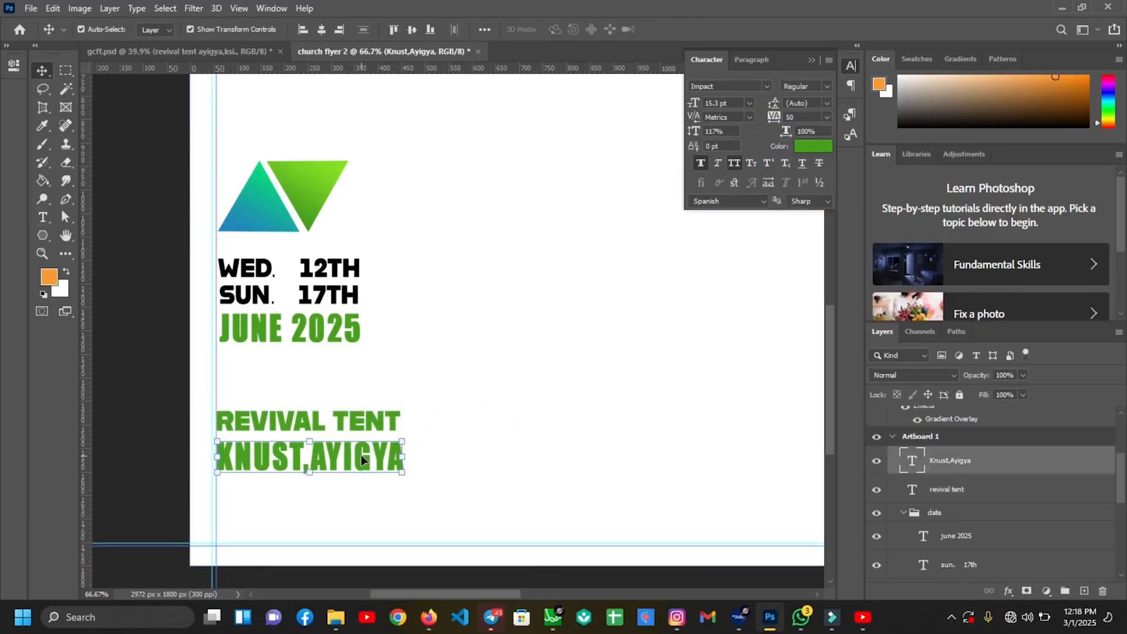
left_click(464, 469)
key("ctrl+0")
Drag the details image from the 11 folder window onto the Photoshop flyer canvas
left_click(336, 617)
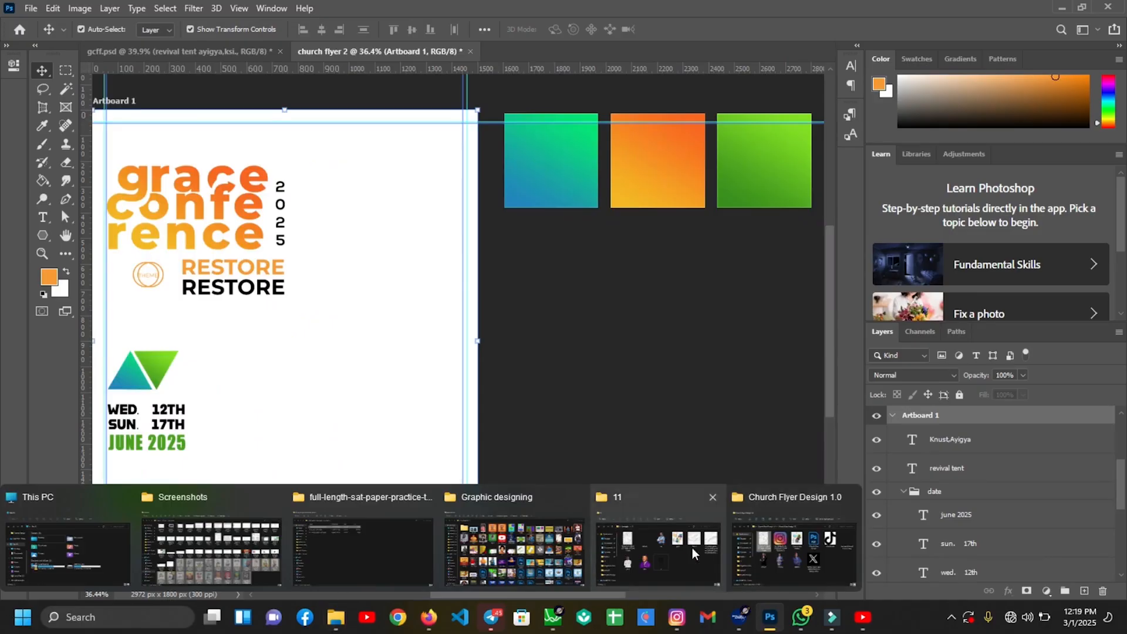
left_click(633, 547)
left_click_drag(708, 158, 883, 115)
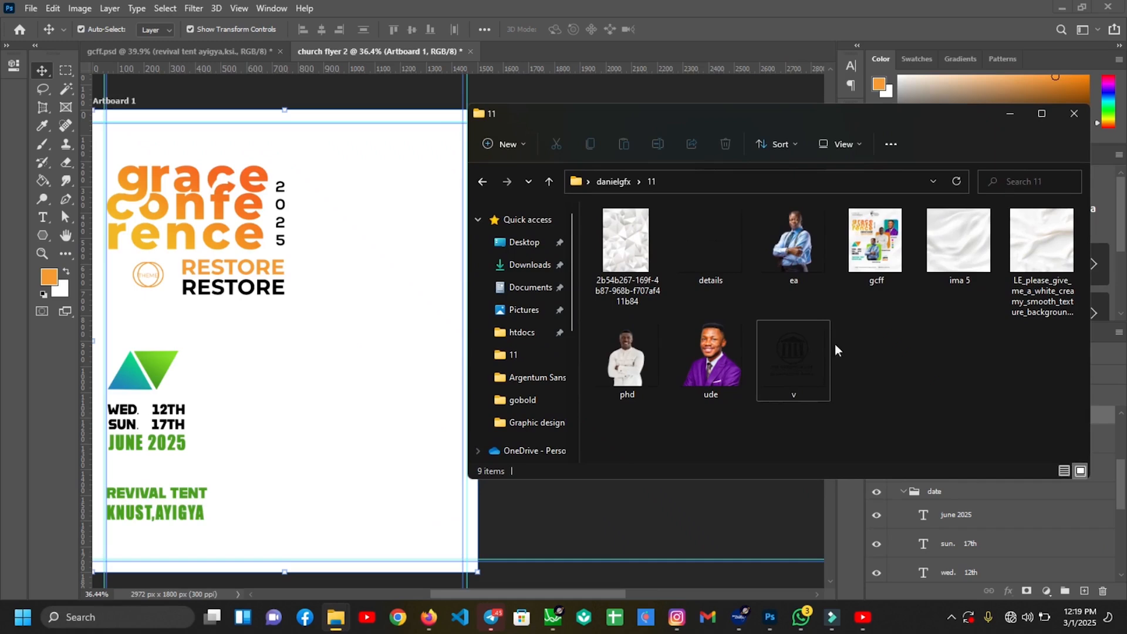
left_click_drag(721, 251, 369, 431)
left_click_drag(365, 486, 367, 491)
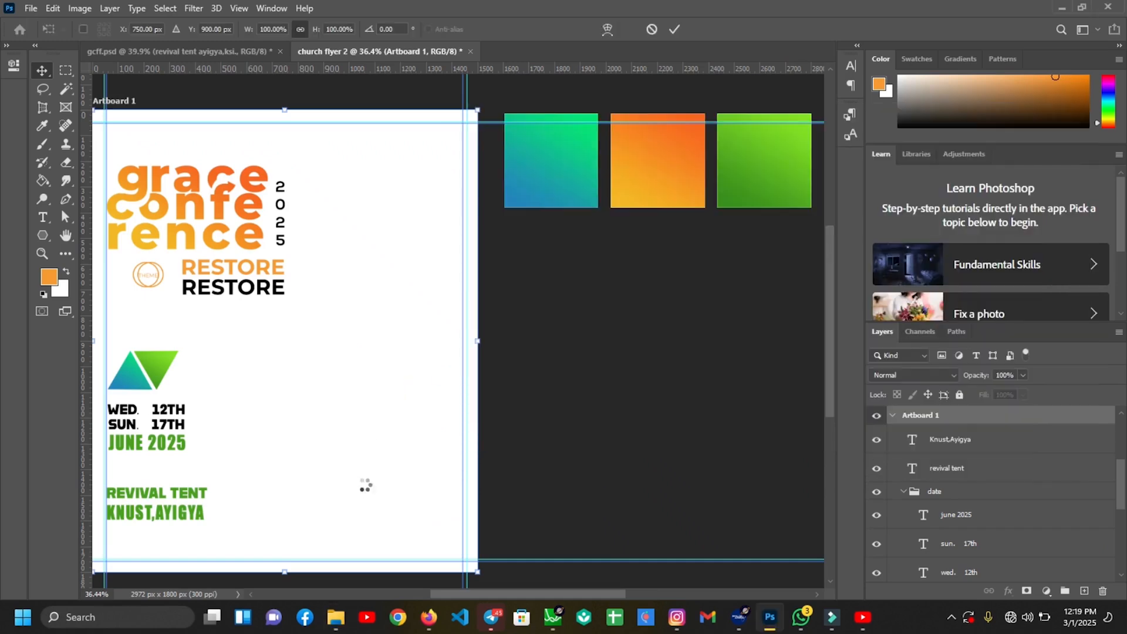
Commit the details strip and position it centred along the flyer's bottom below KNUST,AYIGYA
key("Return")
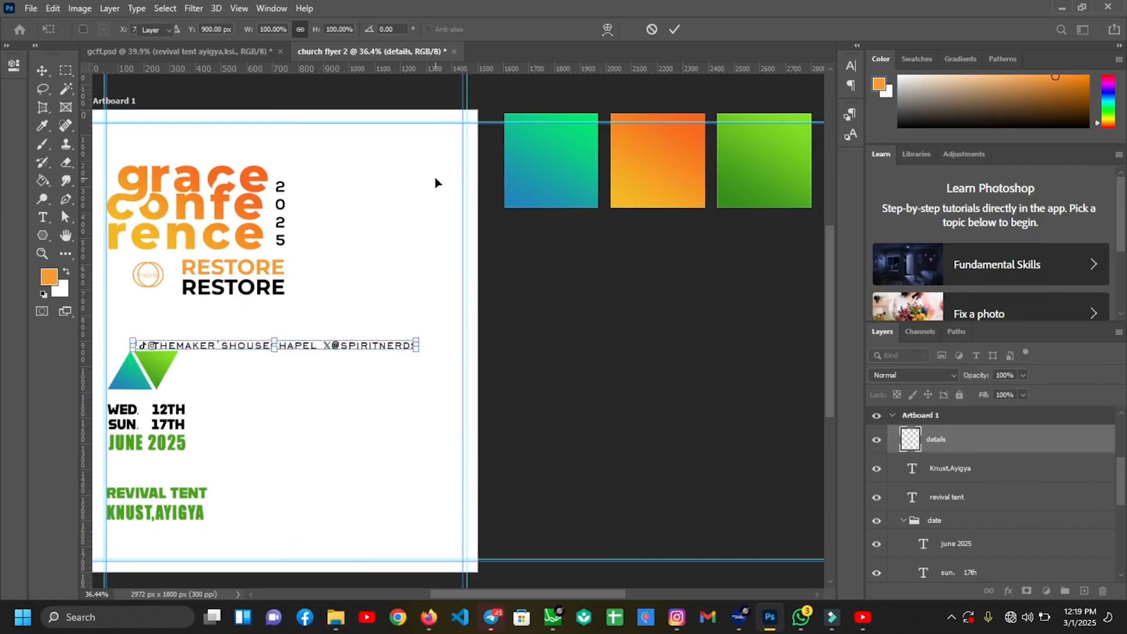
key("ctrl+plus")
left_click_drag(509, 595, 461, 595)
scroll(417, 305, "down", 3)
left_click_drag(445, 257, 440, 526)
left_click(517, 433)
left_click(503, 524)
key("Right")
key("Right")
key("Right")
key("Right")
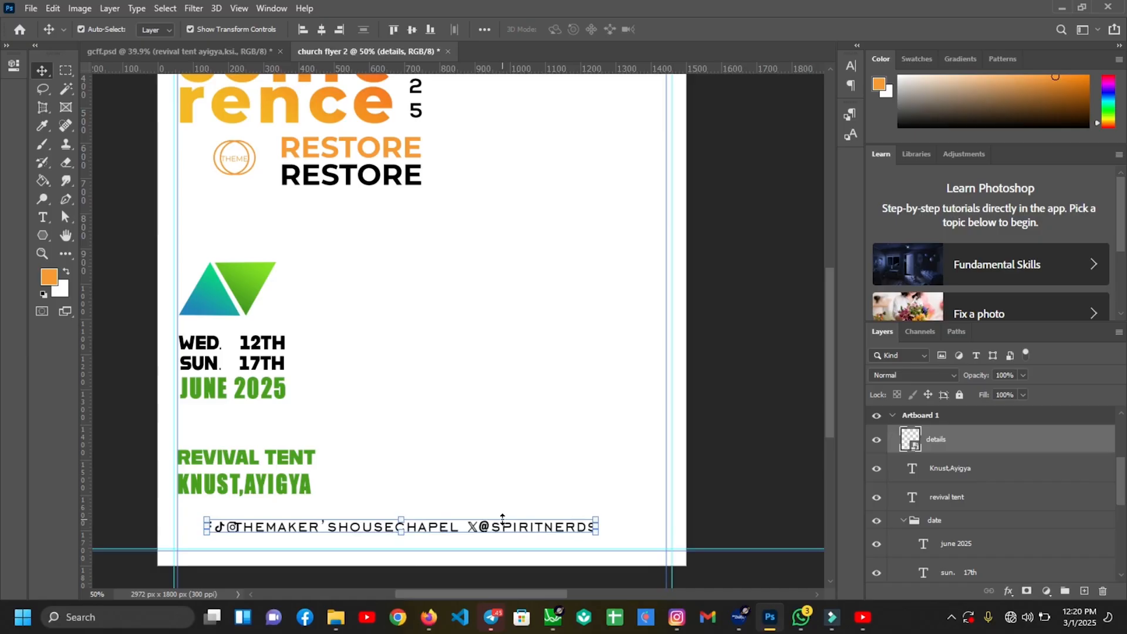
key("Right")
key("Right")
key("Right")
key("Right")
key("Right")
key("Right")
key("Right")
key("Right")
key("Right")
key("Right")
key("Right")
key("Right")
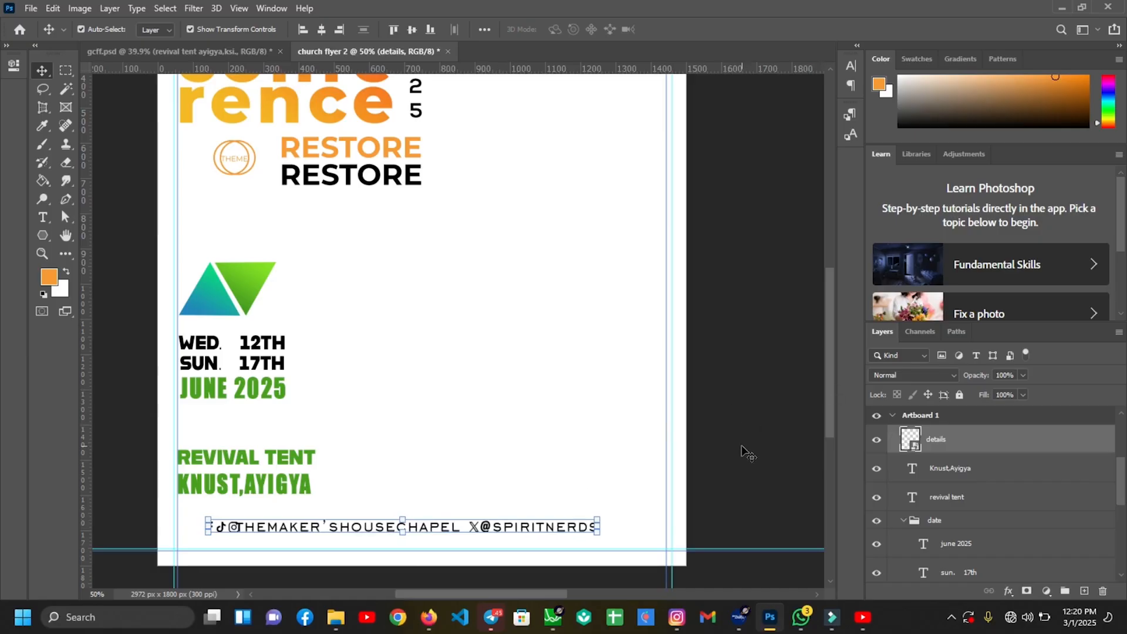
left_click(743, 450)
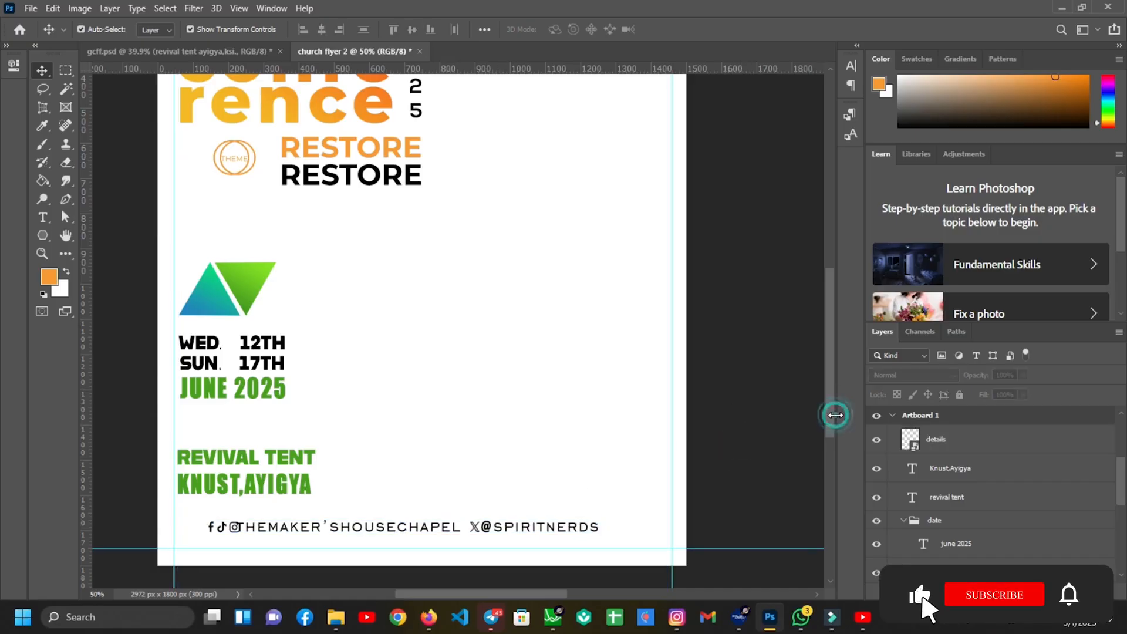
key("ctrl+minus")
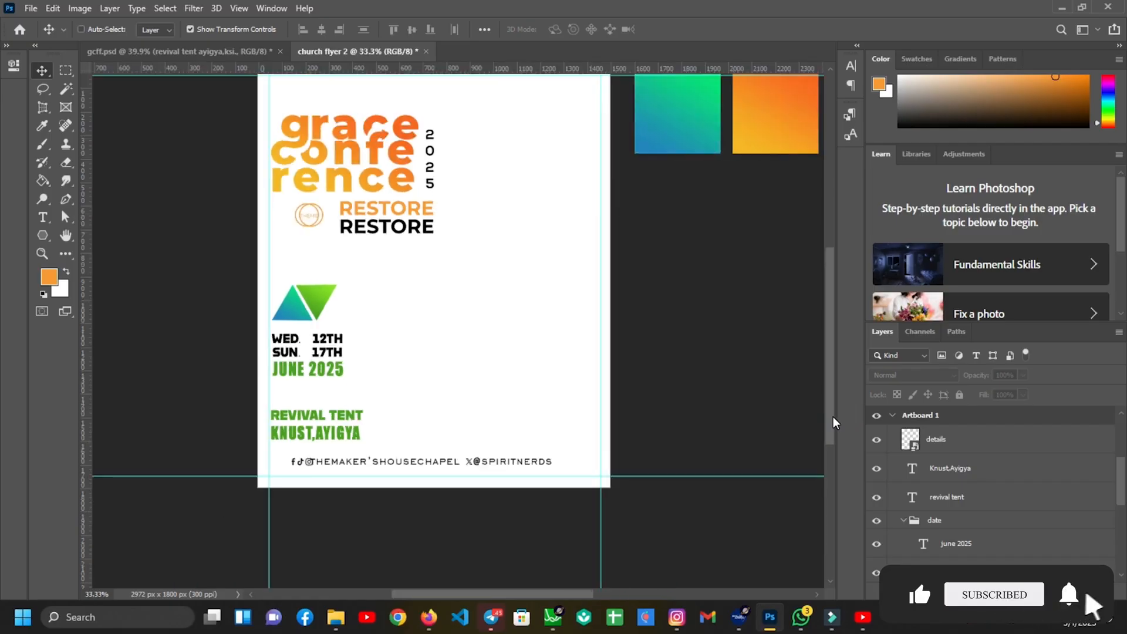
Draw a black square to the right of the title with the Rectangle tool
scroll(830, 405, "up", 2)
left_click(43, 234)
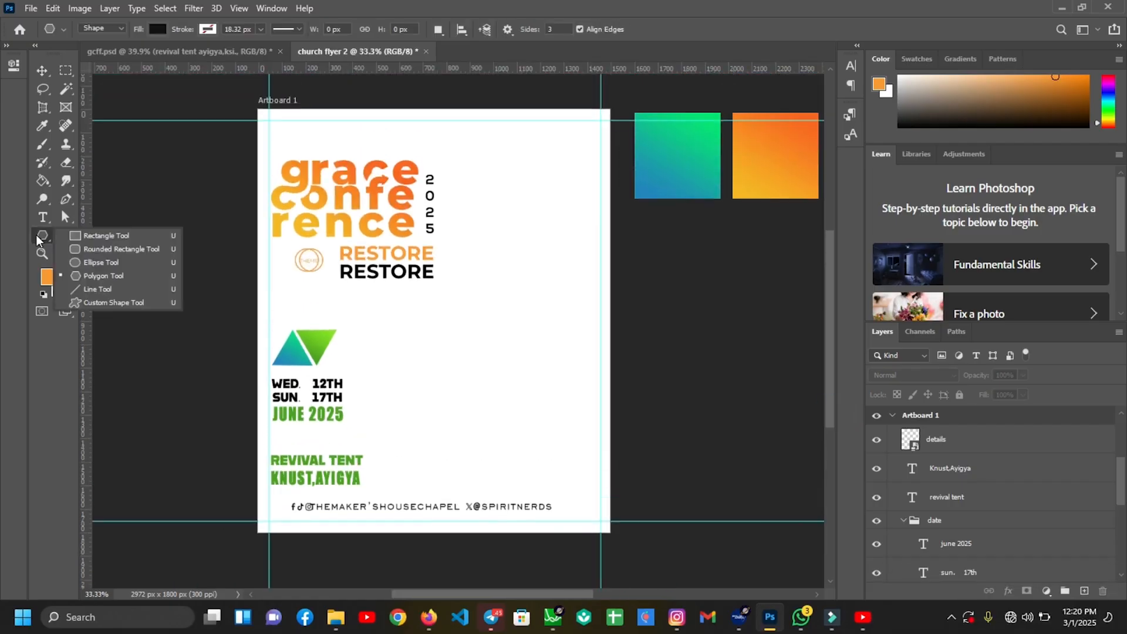
left_click(73, 237)
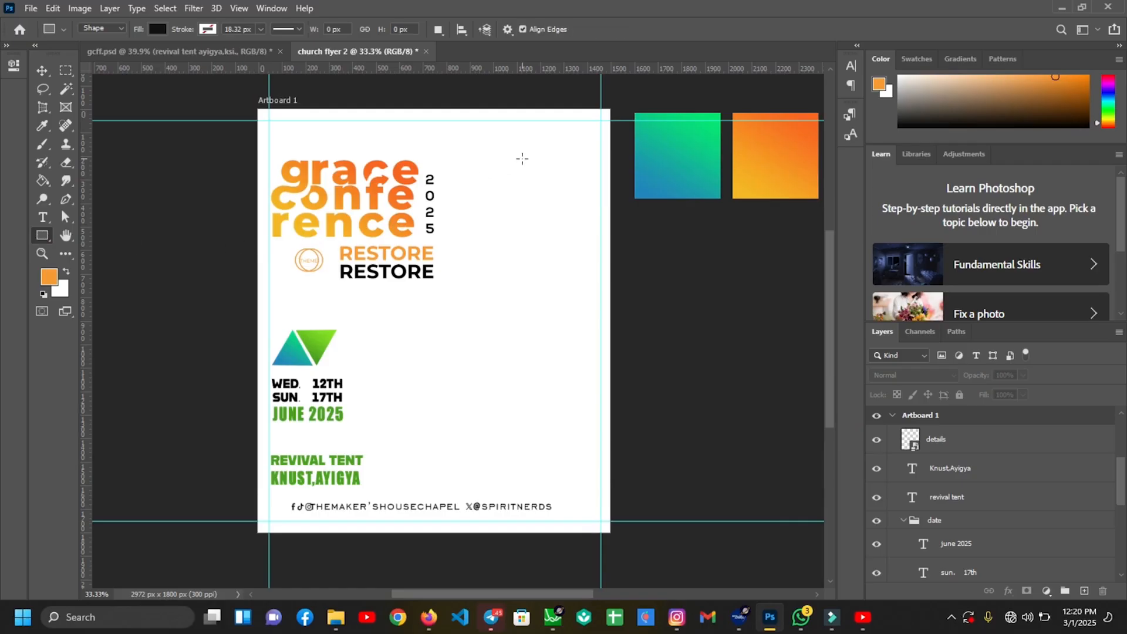
key("v")
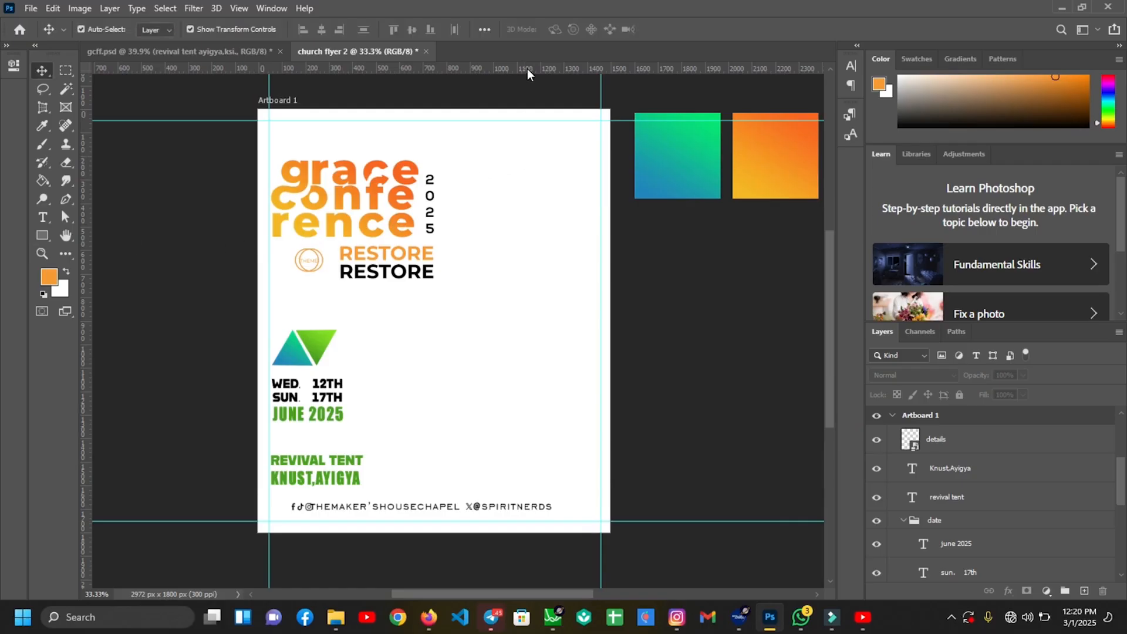
key("ctrl+plus")
key("ctrl+plus")
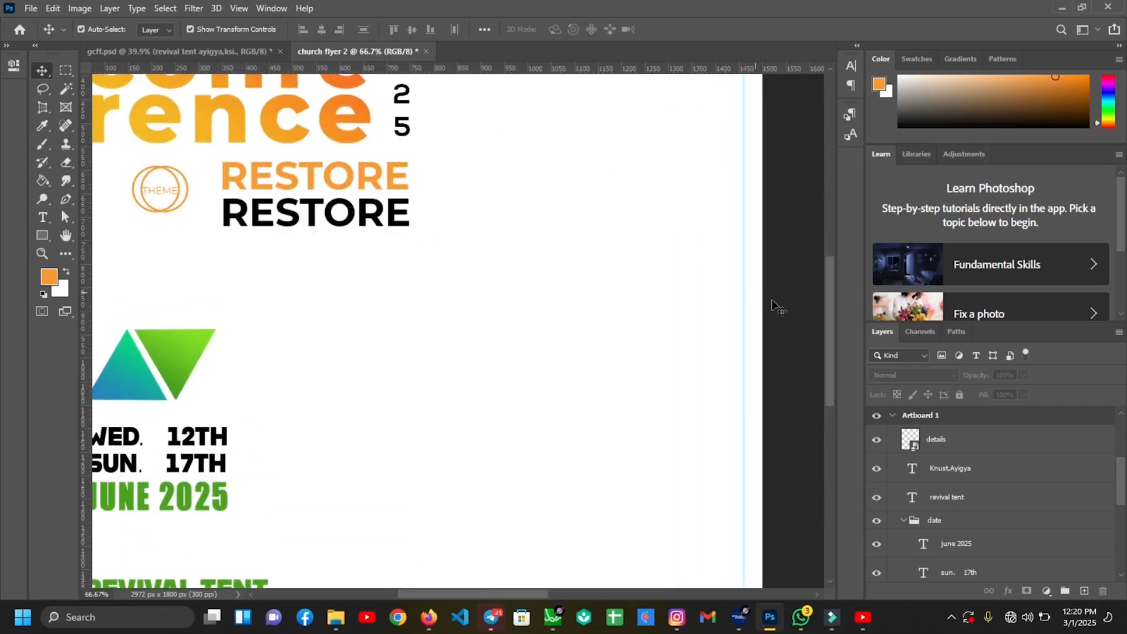
left_click_drag(828, 362, 825, 300)
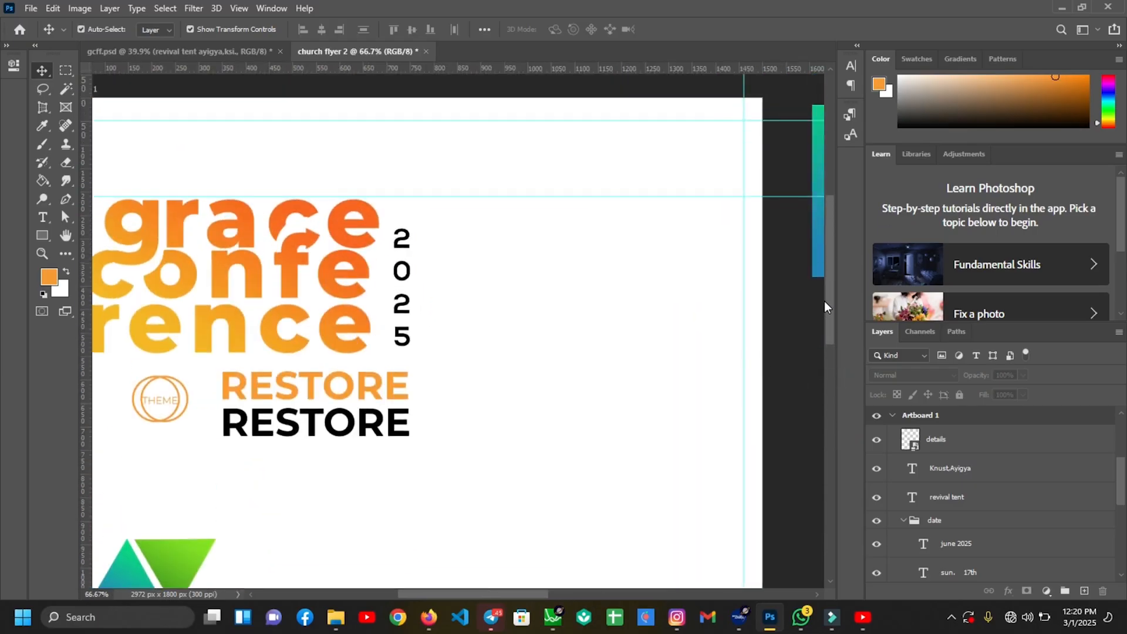
key("u")
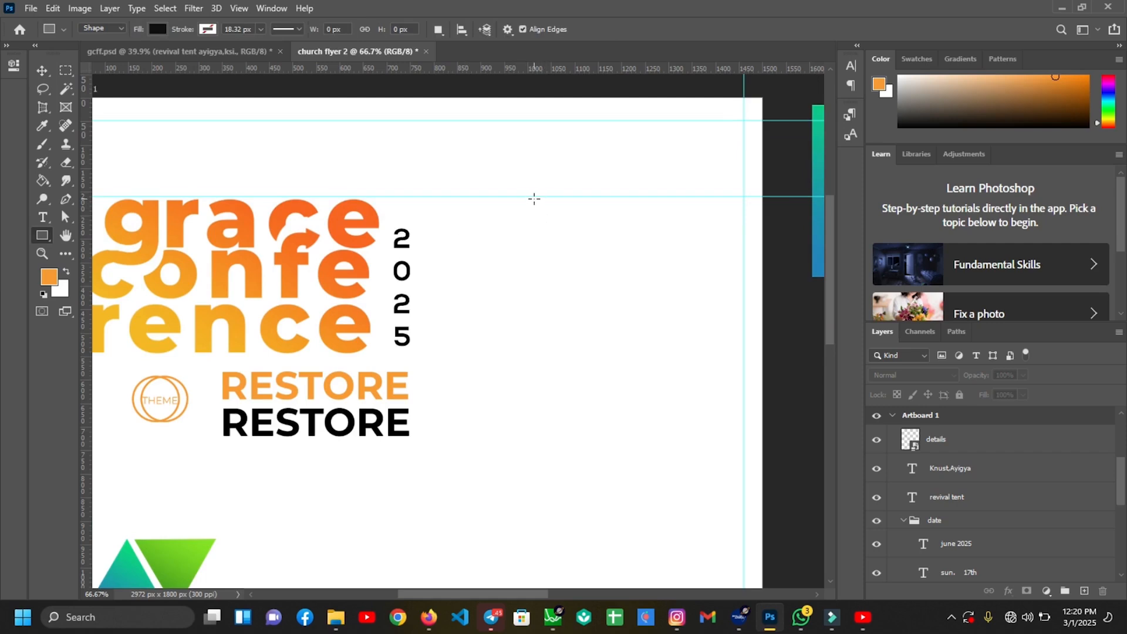
left_click_drag(527, 198, 729, 408)
key("v")
key("alt+v")
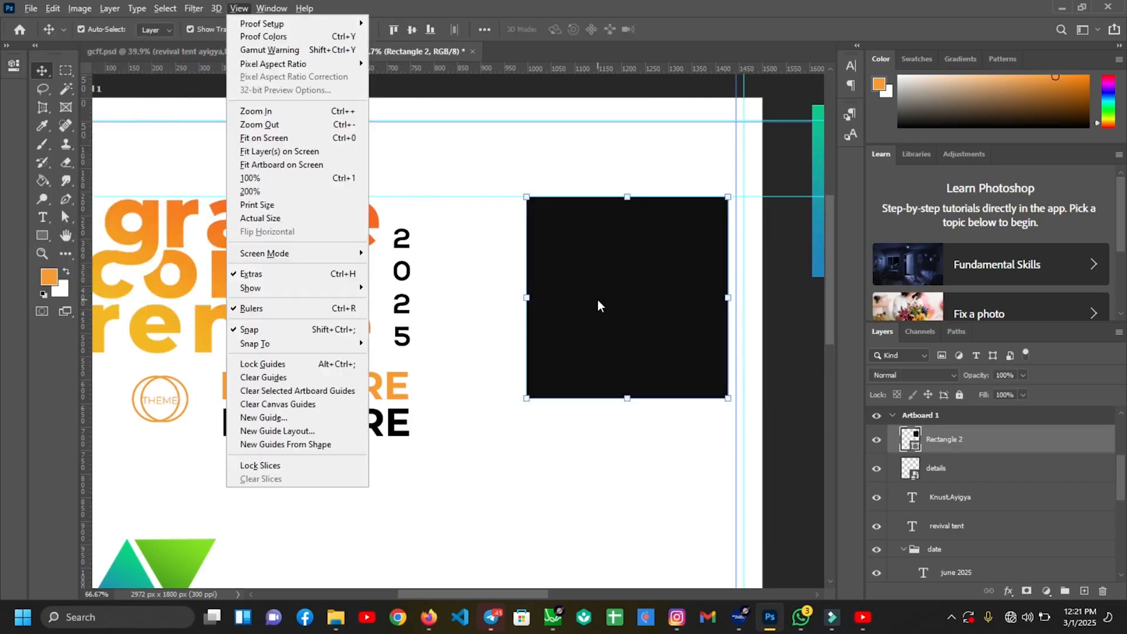
key("Escape")
key("ctrl+minus")
key("ctrl+minus")
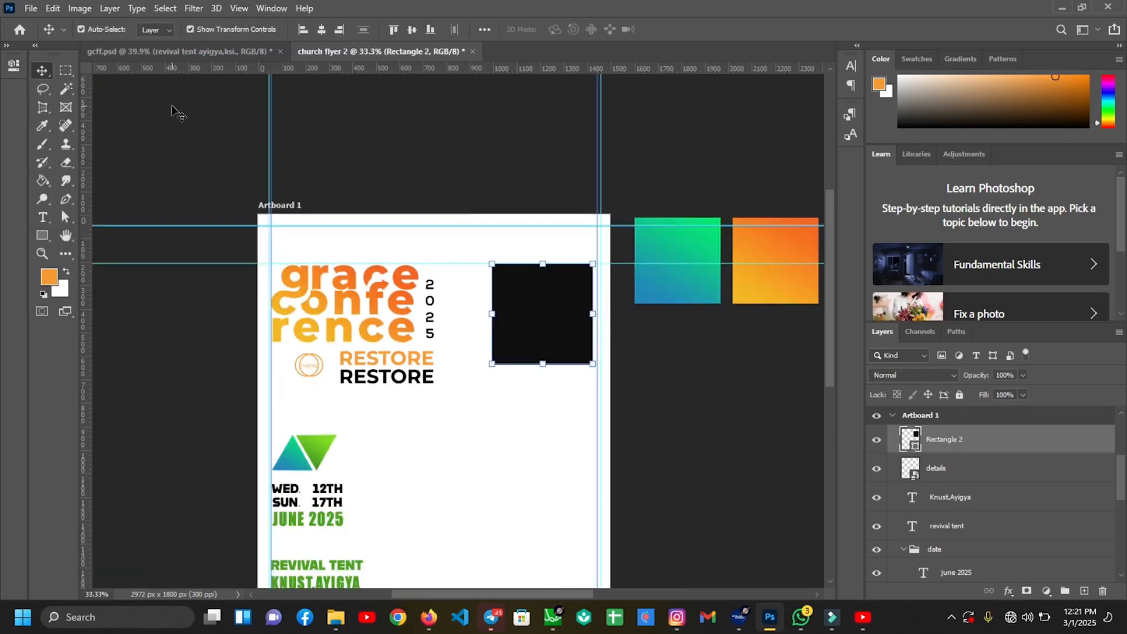
Set all corner radii of the square to 60 px in Properties
left_click(42, 238)
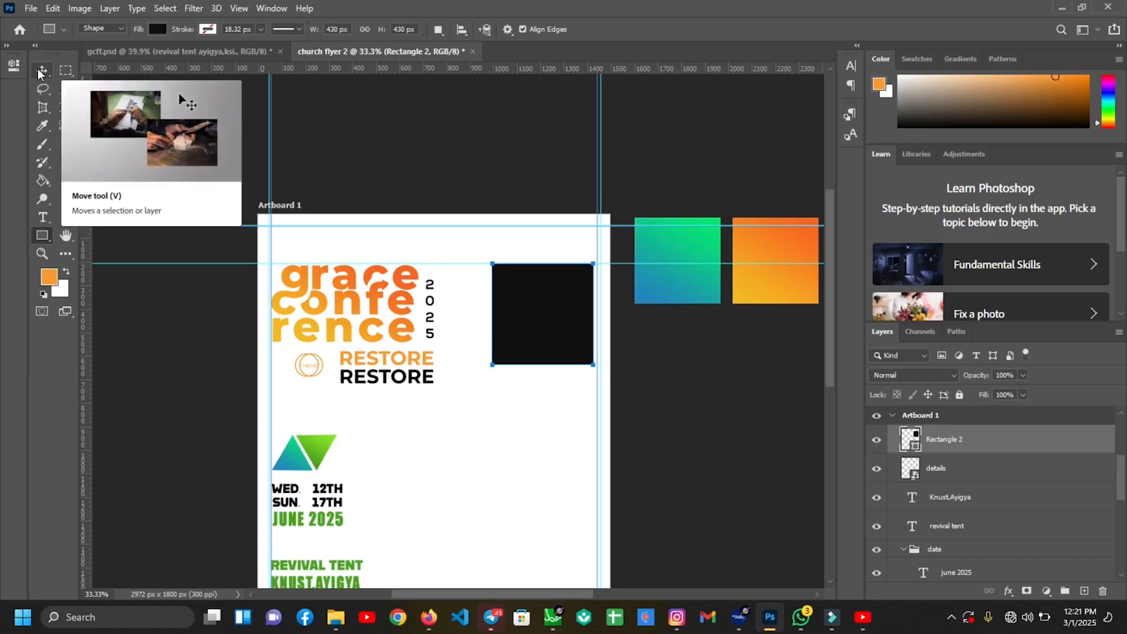
left_click(13, 63)
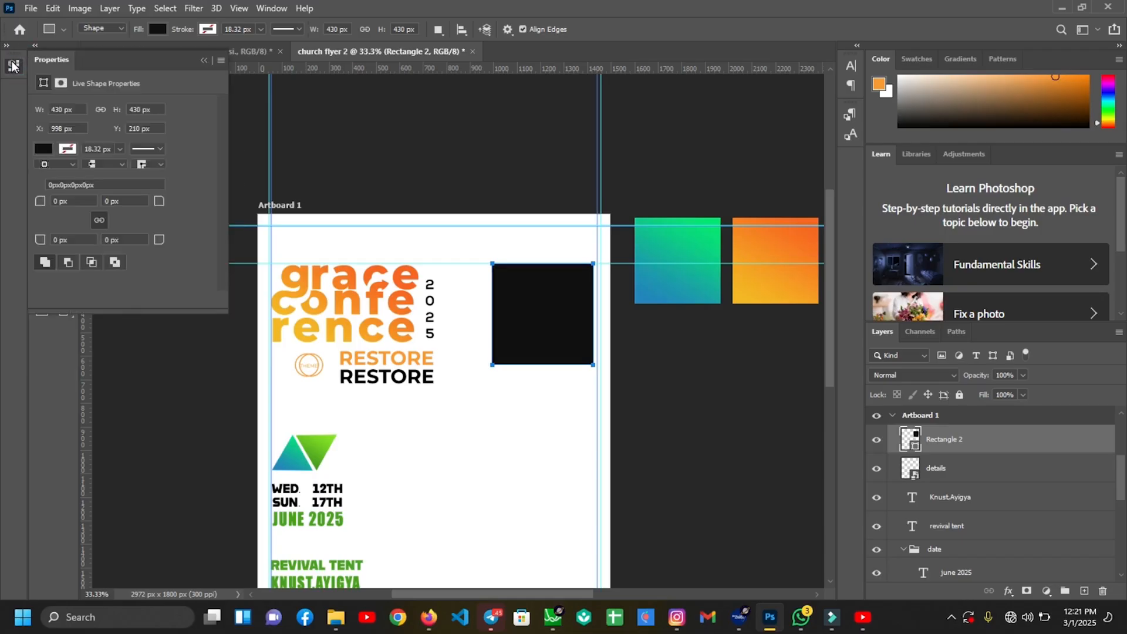
left_click_drag(70, 203, 55, 203)
key("Return")
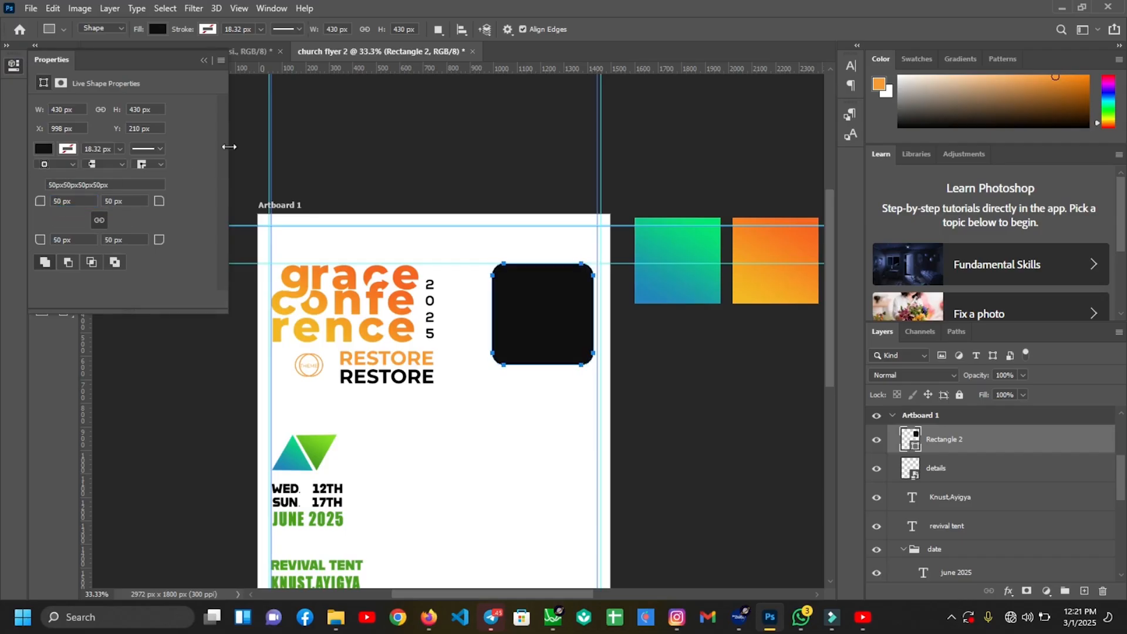
left_click(83, 201)
type("60")
key("Return")
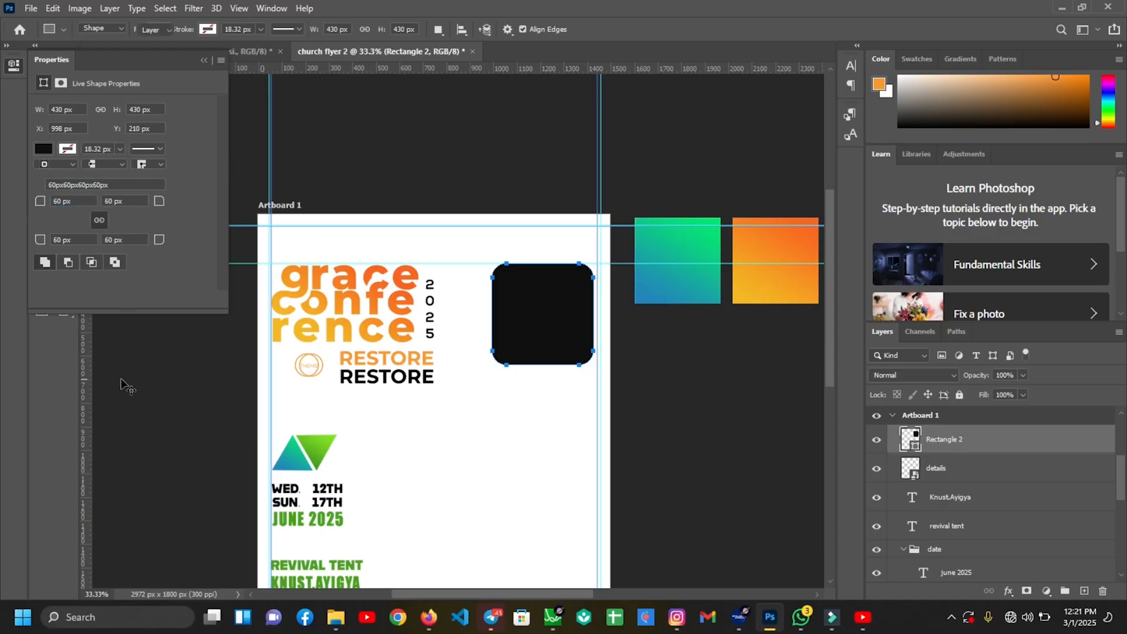
Alt-drag two copies of the rounded square, each stepping further down-left
key("v")
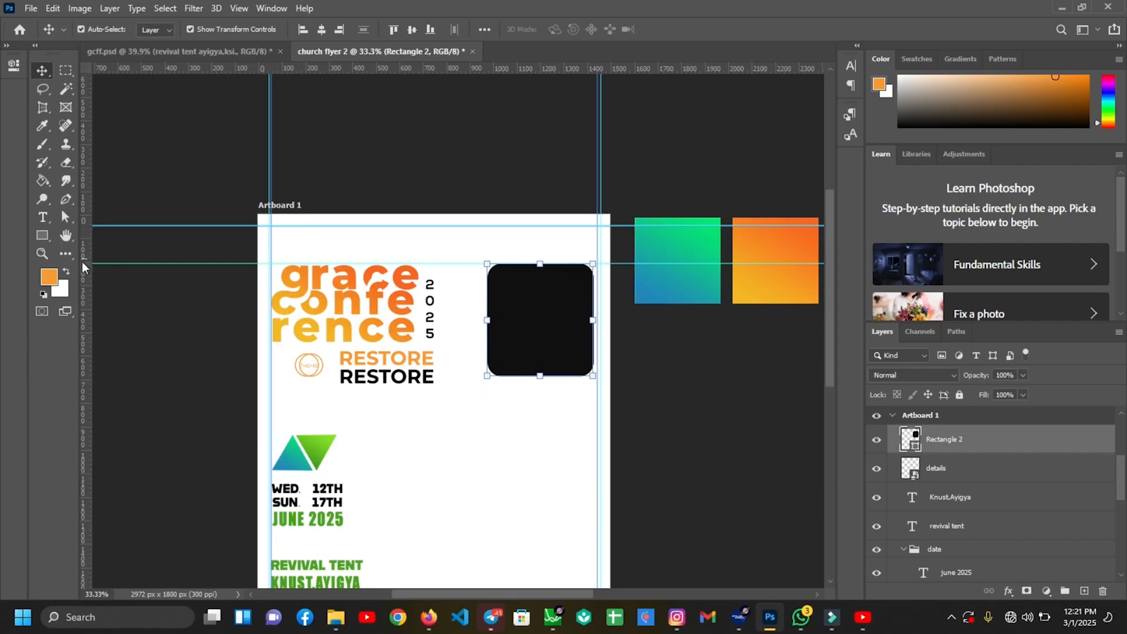
left_click_drag(546, 317, 505, 412)
left_click_drag(504, 412, 467, 503)
left_click(732, 418)
key("ctrl+0")
Scale and reposition the three rounded squares together along the flyer's right side
left_click(1001, 441)
left_click(992, 497, "shift")
key("shift+Left")
key("shift+Left")
key("shift+Left")
key("shift+Left")
key("shift+Left")
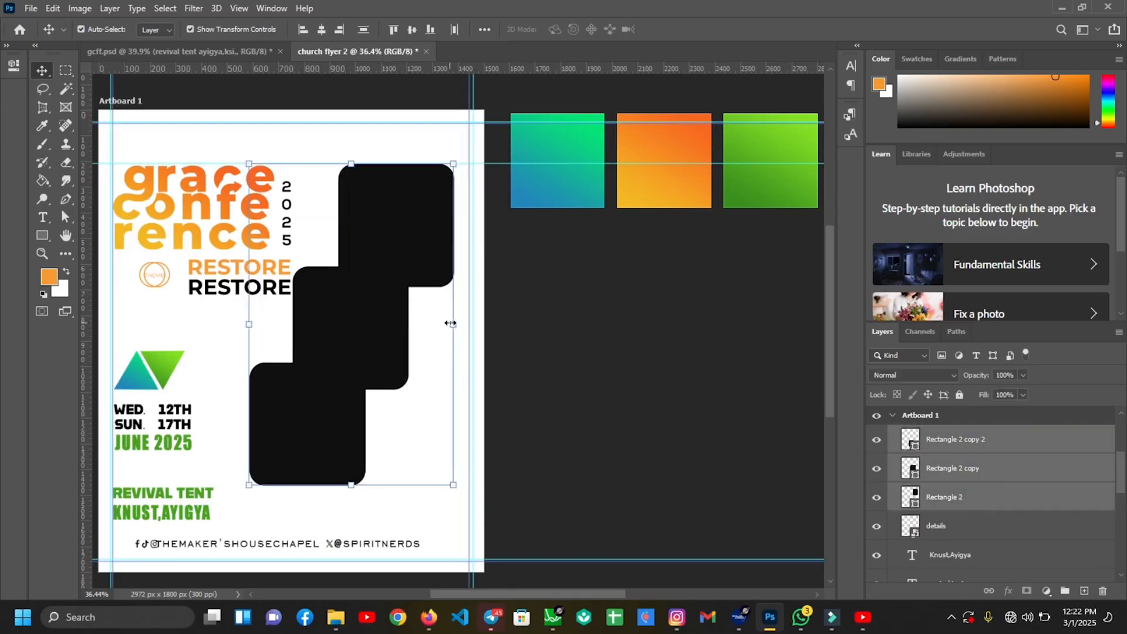
left_click_drag(451, 324, 440, 323)
left_click_drag(370, 314, 371, 298)
left_click_drag(351, 455, 350, 469)
left_click_drag(446, 315, 454, 316)
left_click(699, 31)
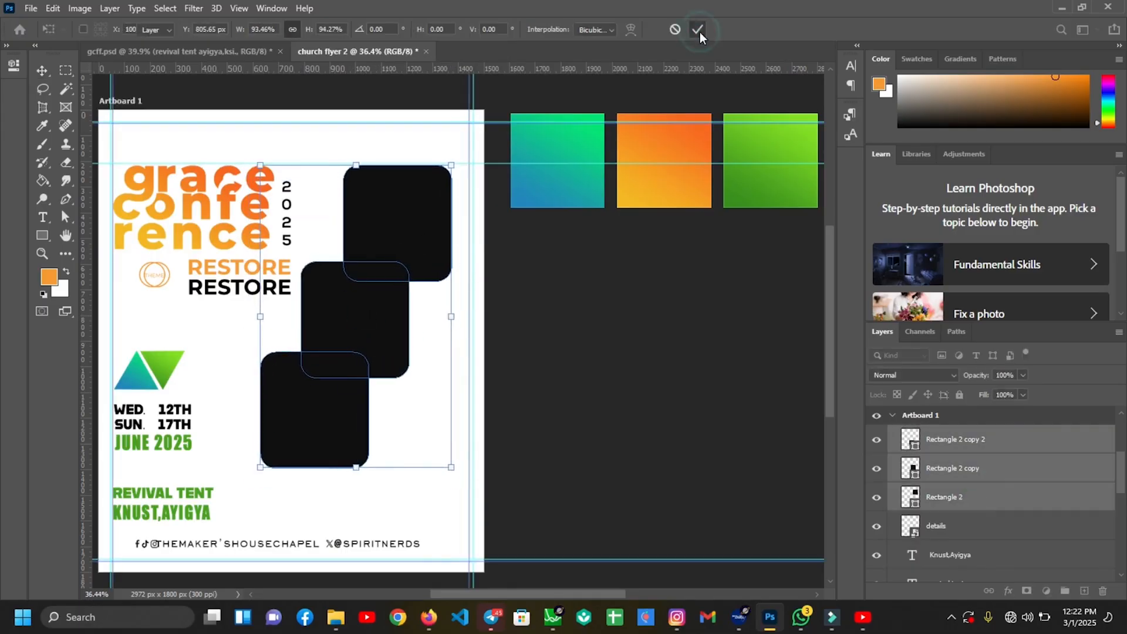
left_click(591, 408)
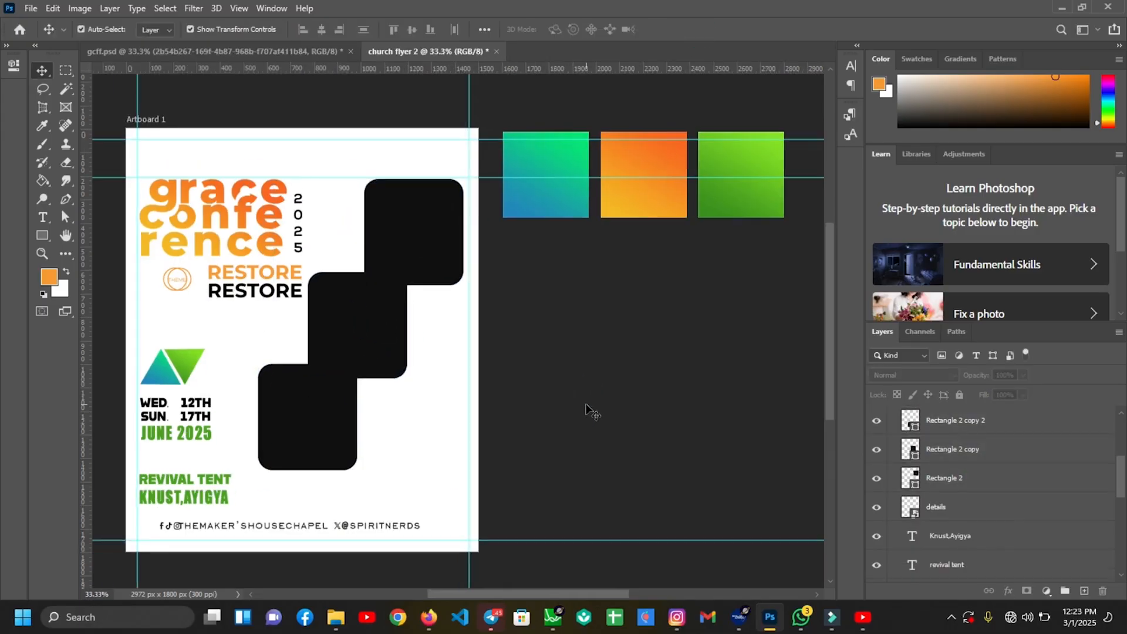
left_click(412, 266)
Give the top square a blue-to-green gradient fill sampled from the teal square, midpoint at 46%
left_click(43, 235)
left_click(158, 30)
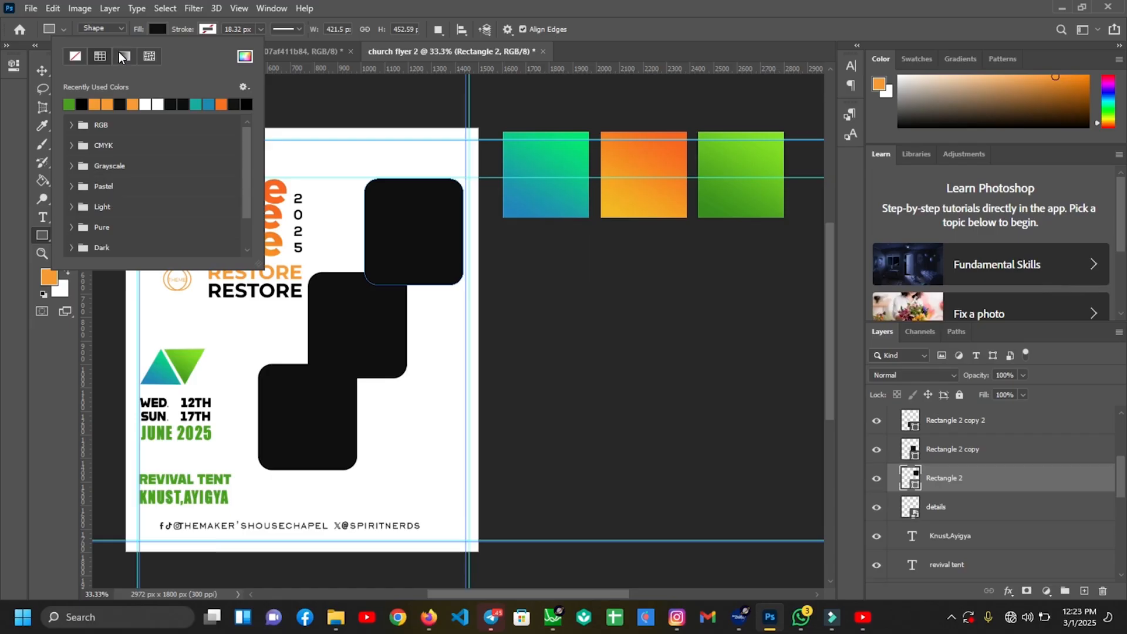
left_click(119, 53)
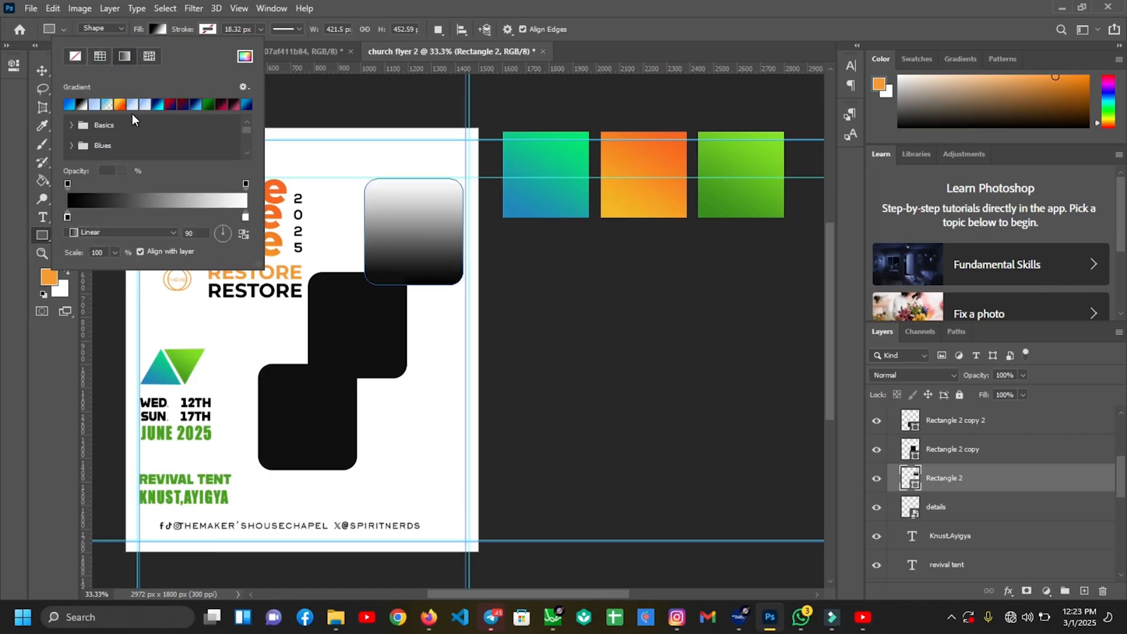
left_click(138, 202)
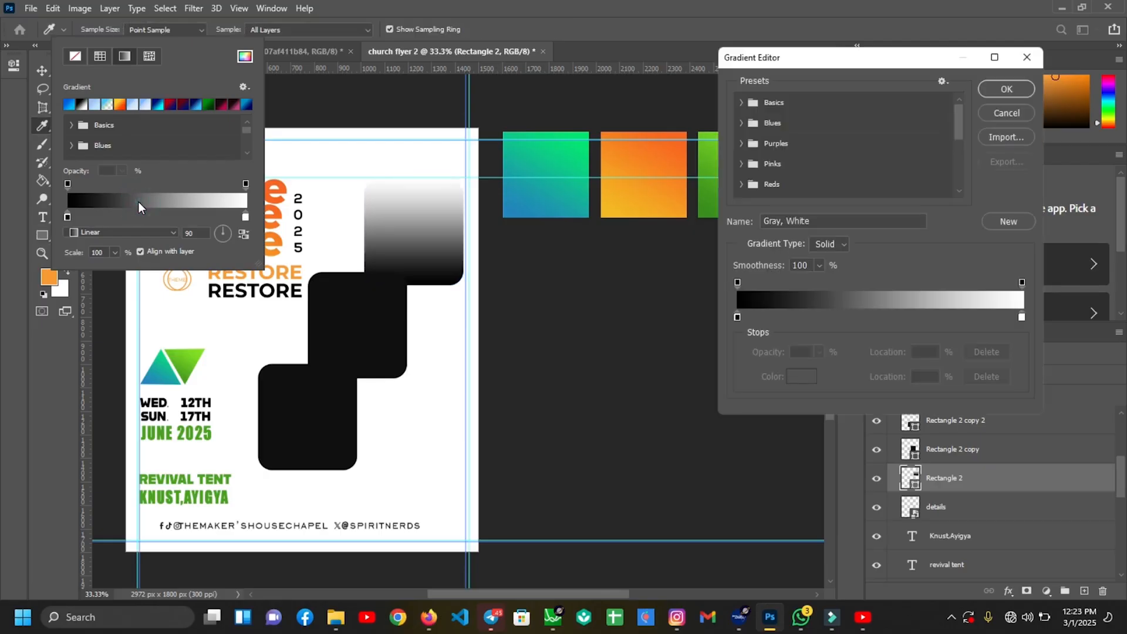
left_click(737, 320)
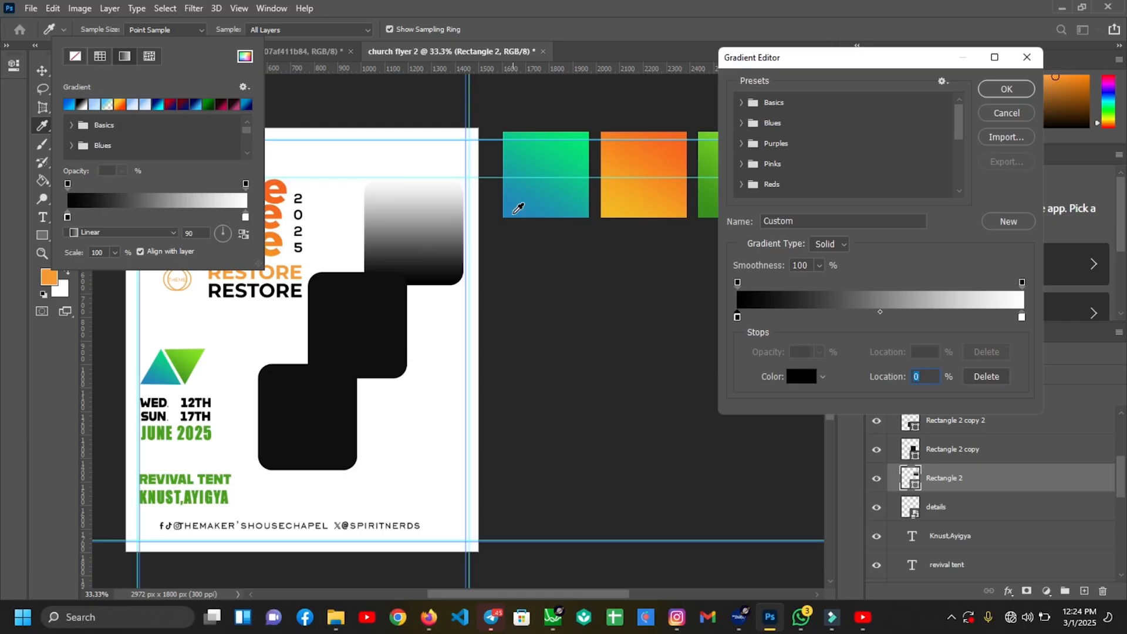
left_click(518, 210)
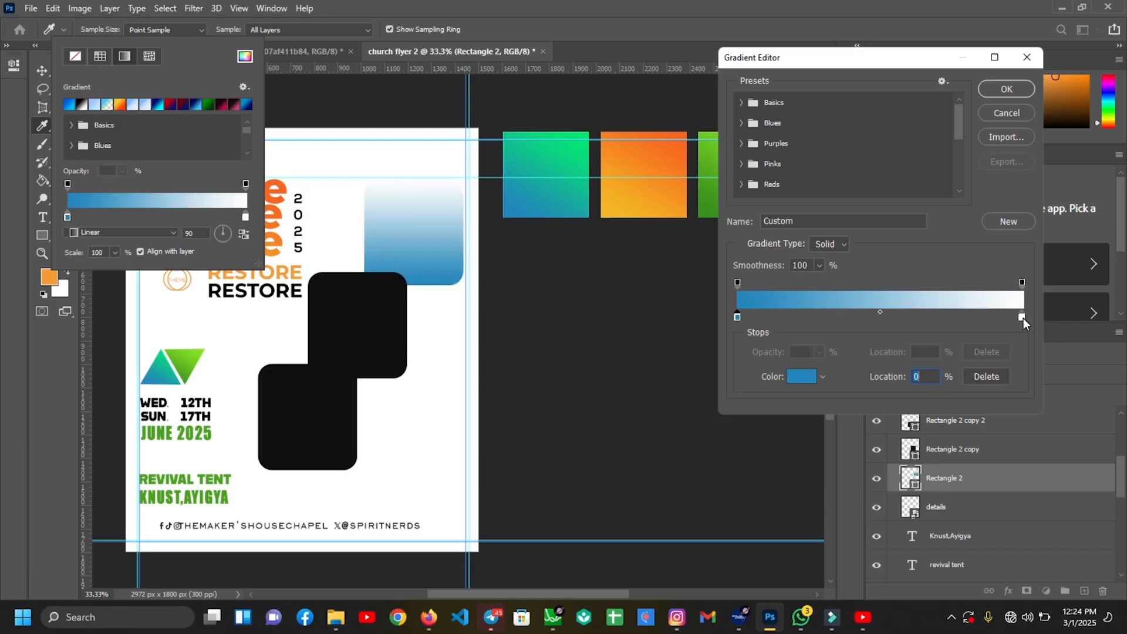
left_click(1022, 317)
left_click(804, 378)
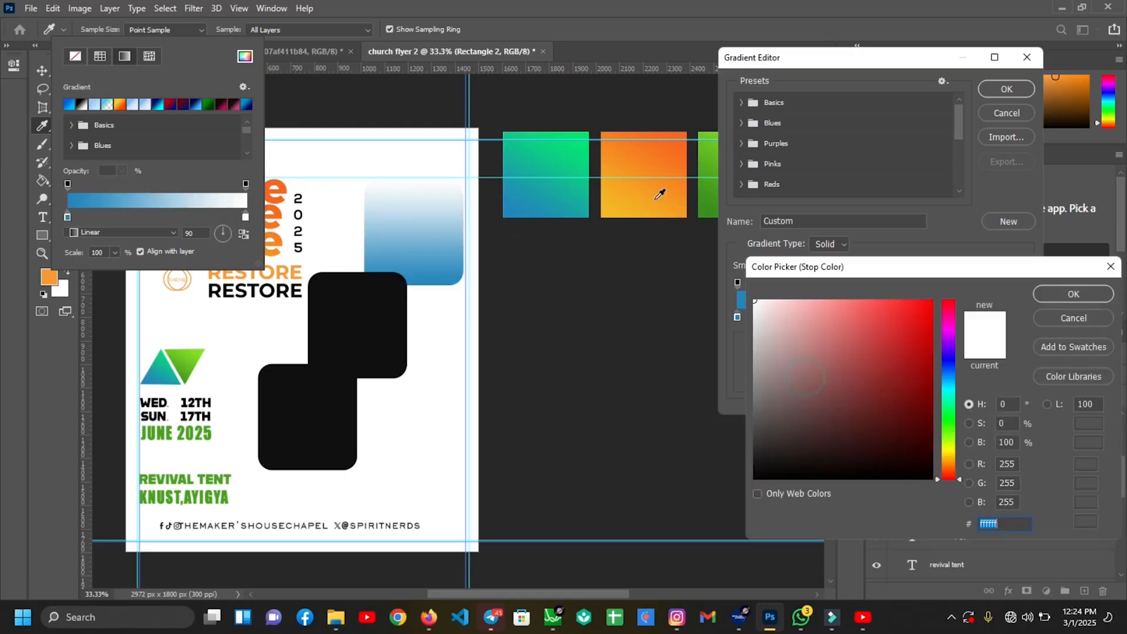
left_click(584, 136)
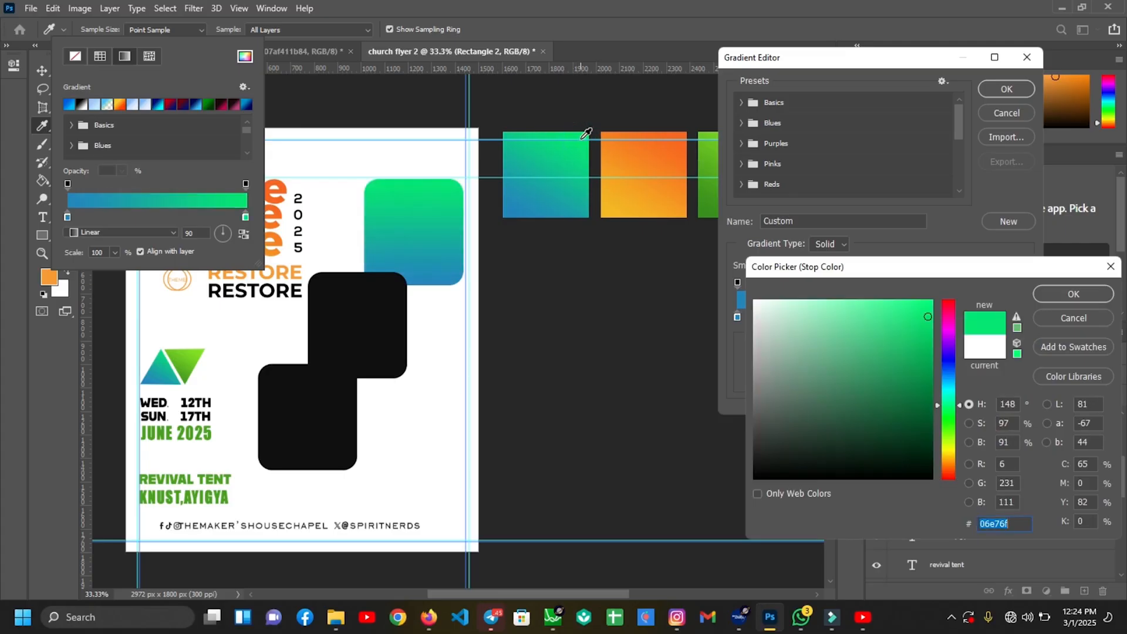
left_click(1083, 291)
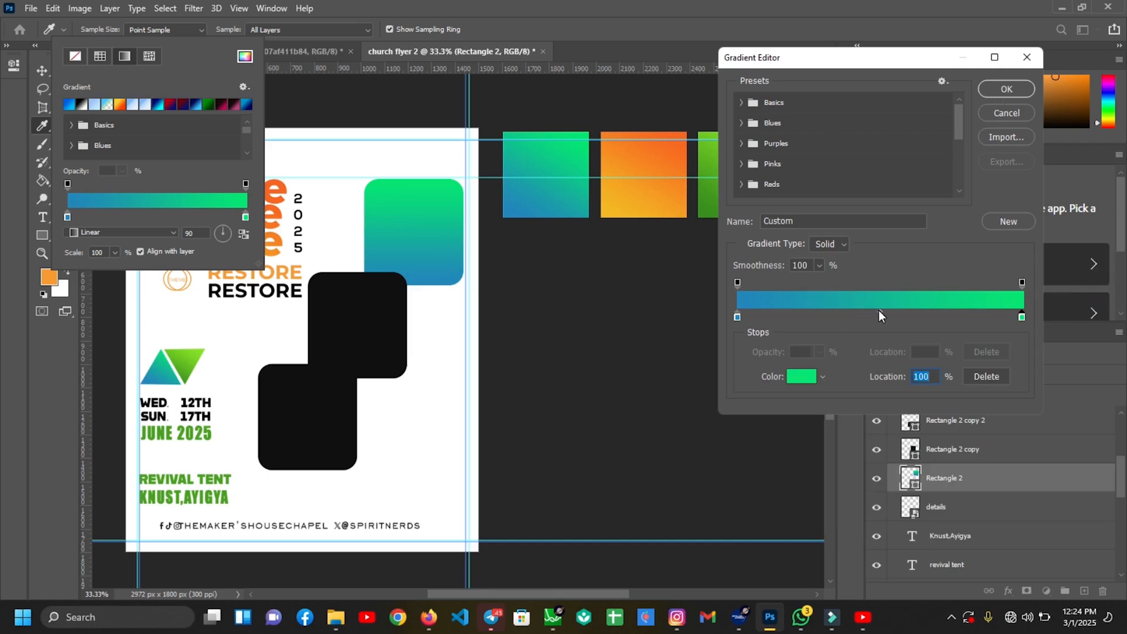
left_click_drag(879, 312, 869, 311)
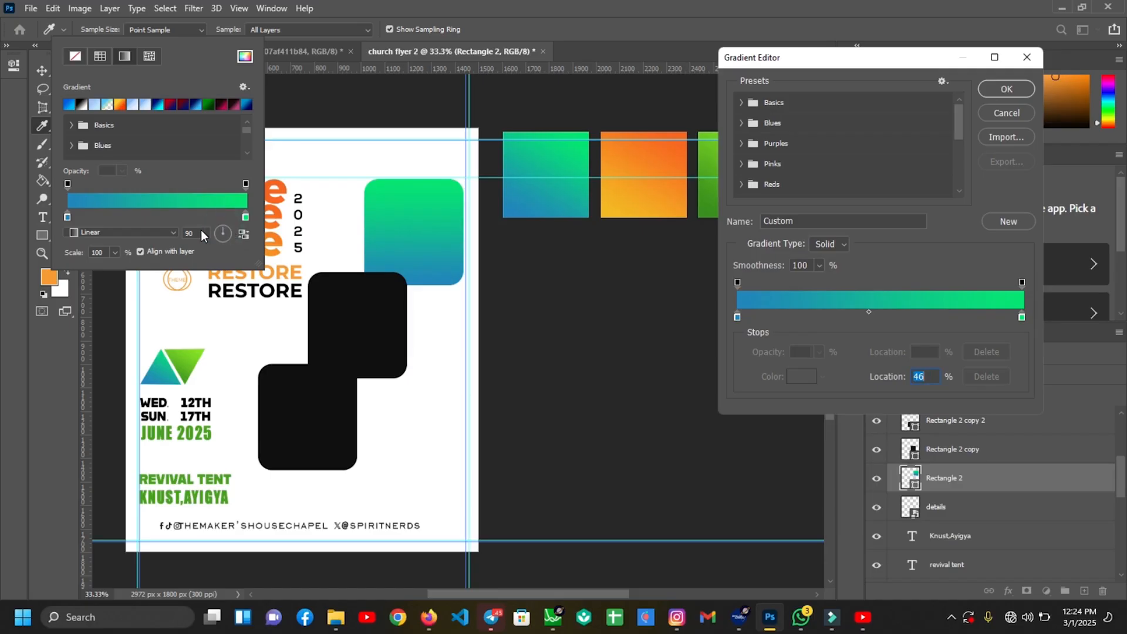
key("Return")
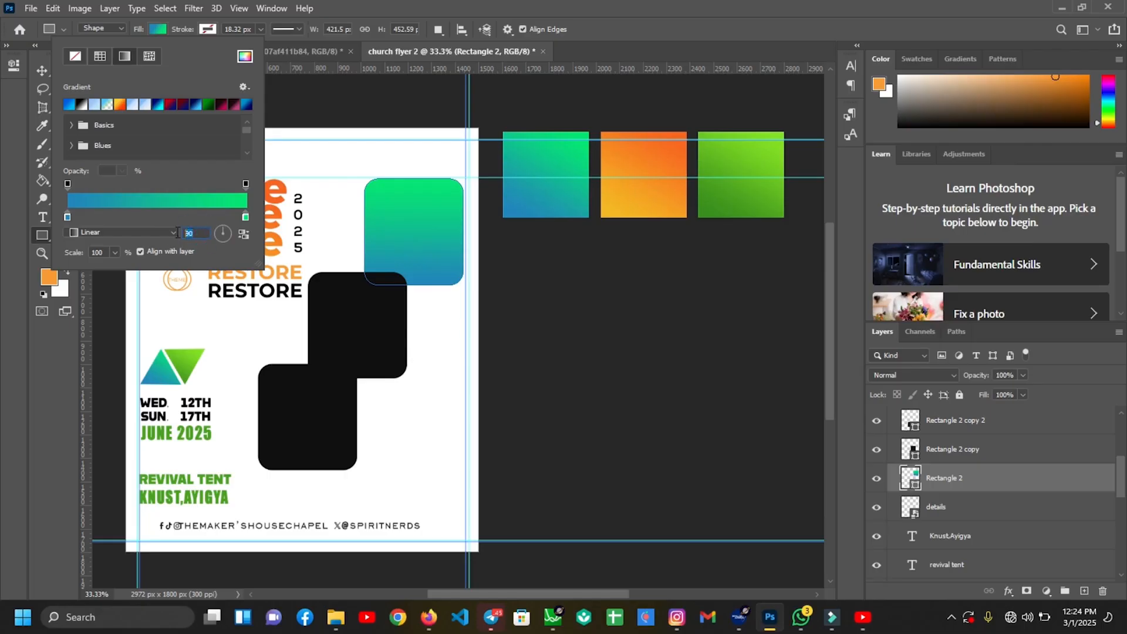
Angle the top square's gradient, settling at about 52 degrees
type("45")
key("Return")
left_click(158, 29)
left_click(226, 231)
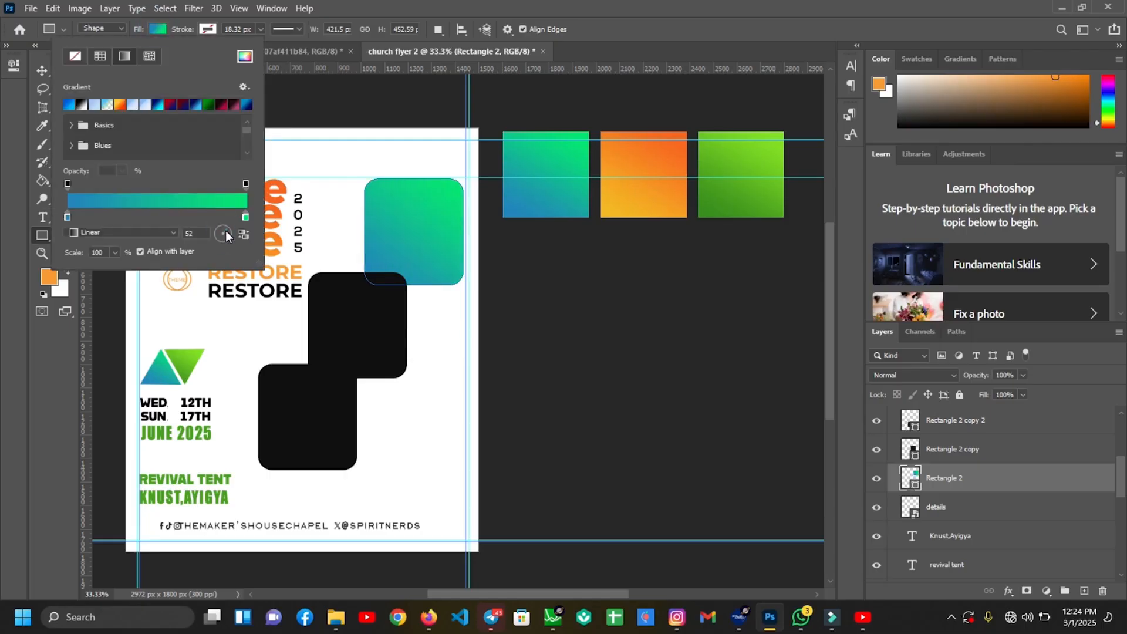
key("Escape")
Fill the middle square with a yellow-to-orange gradient angled at 34 degrees
key("v")
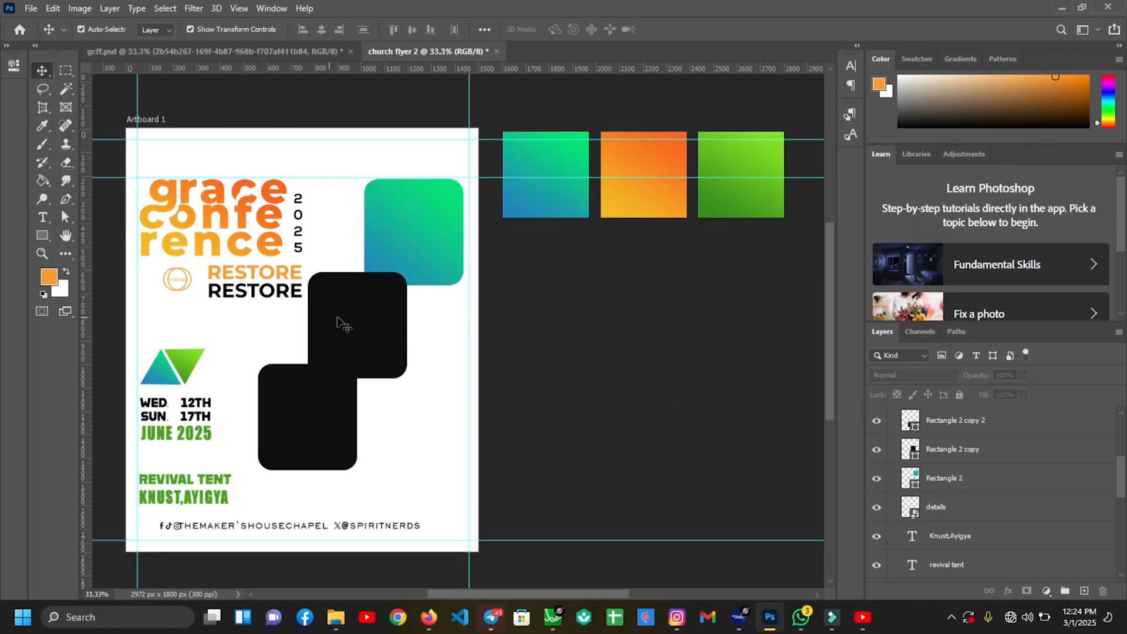
left_click(347, 322)
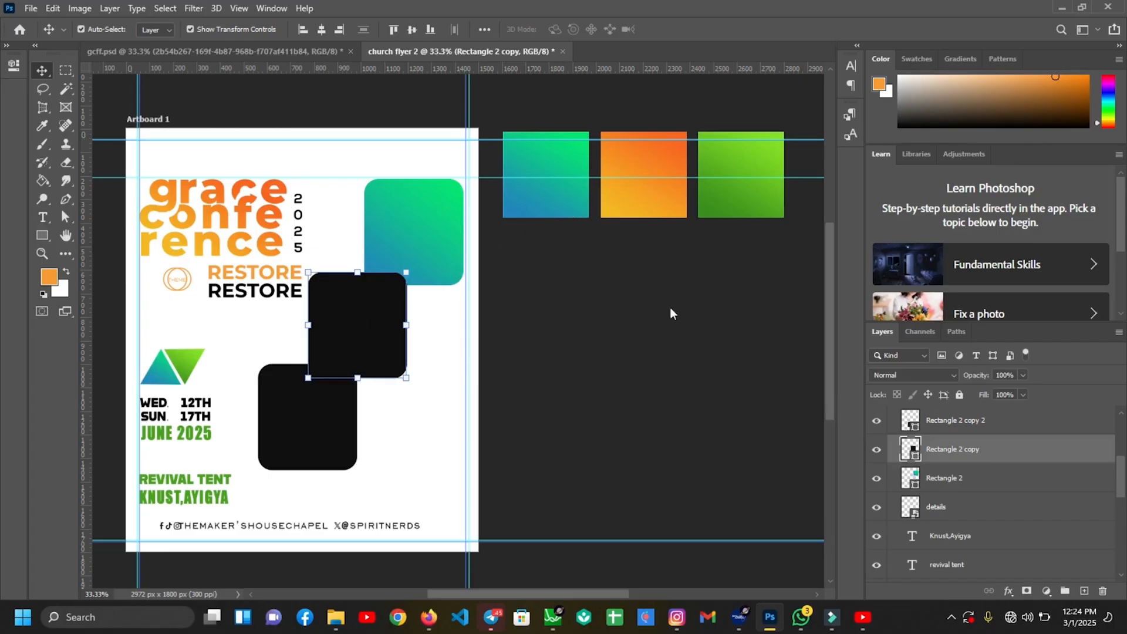
left_click(42, 236)
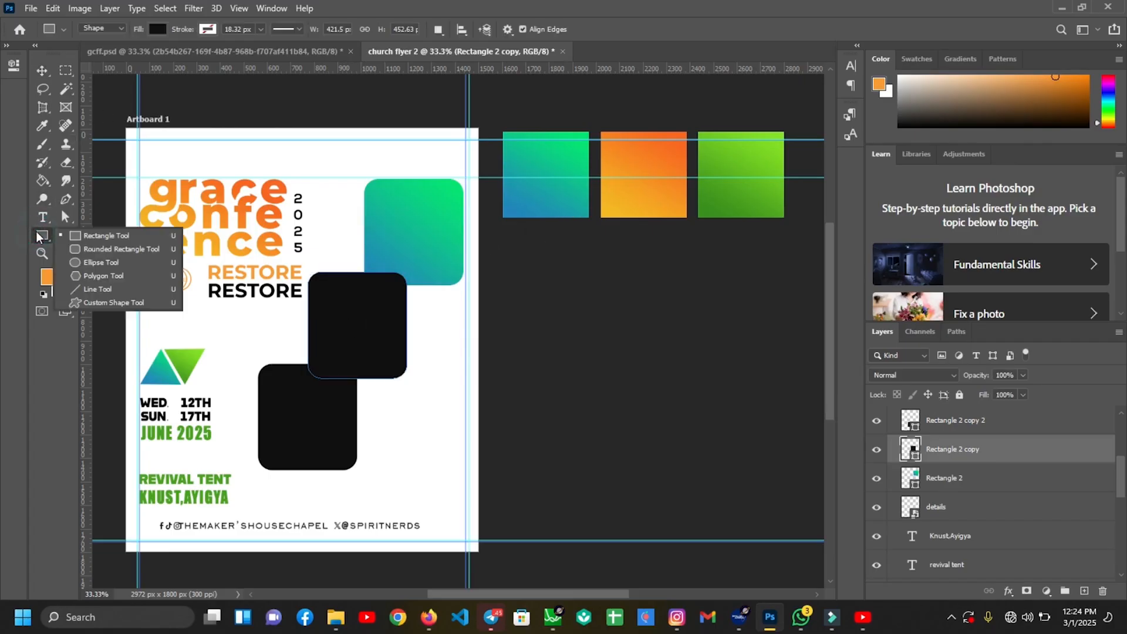
left_click(157, 29)
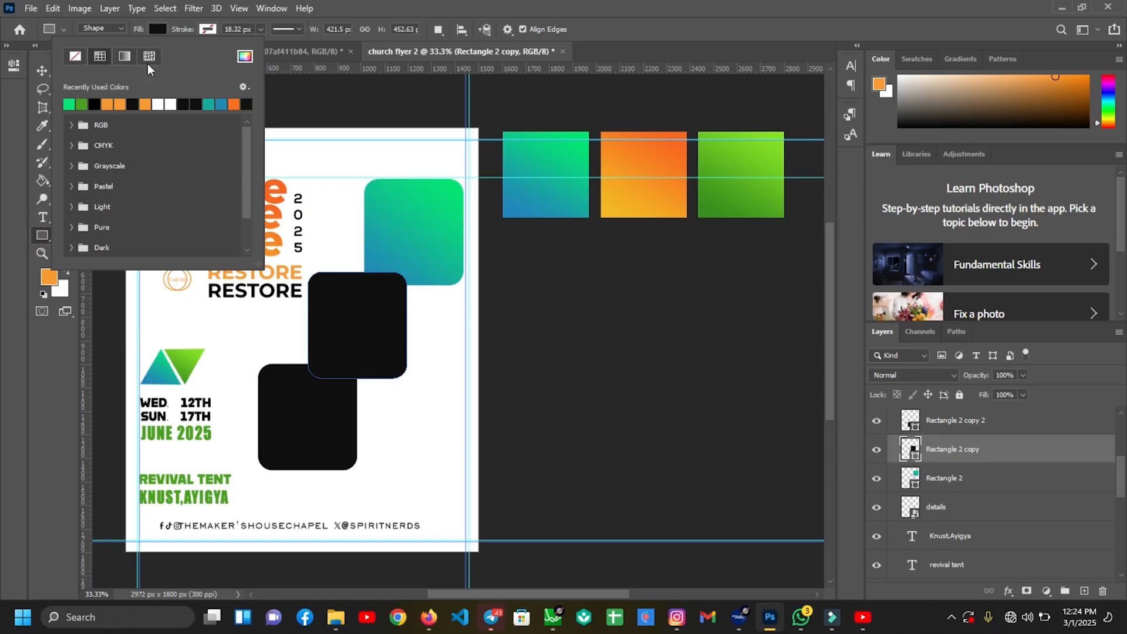
left_click(126, 56)
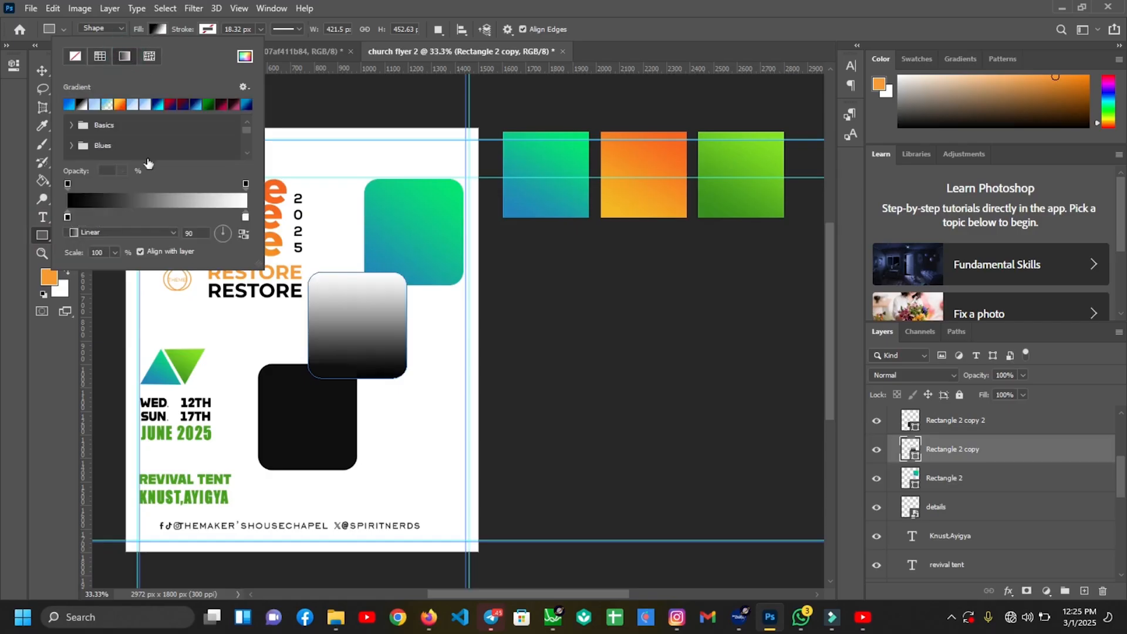
left_click(211, 202)
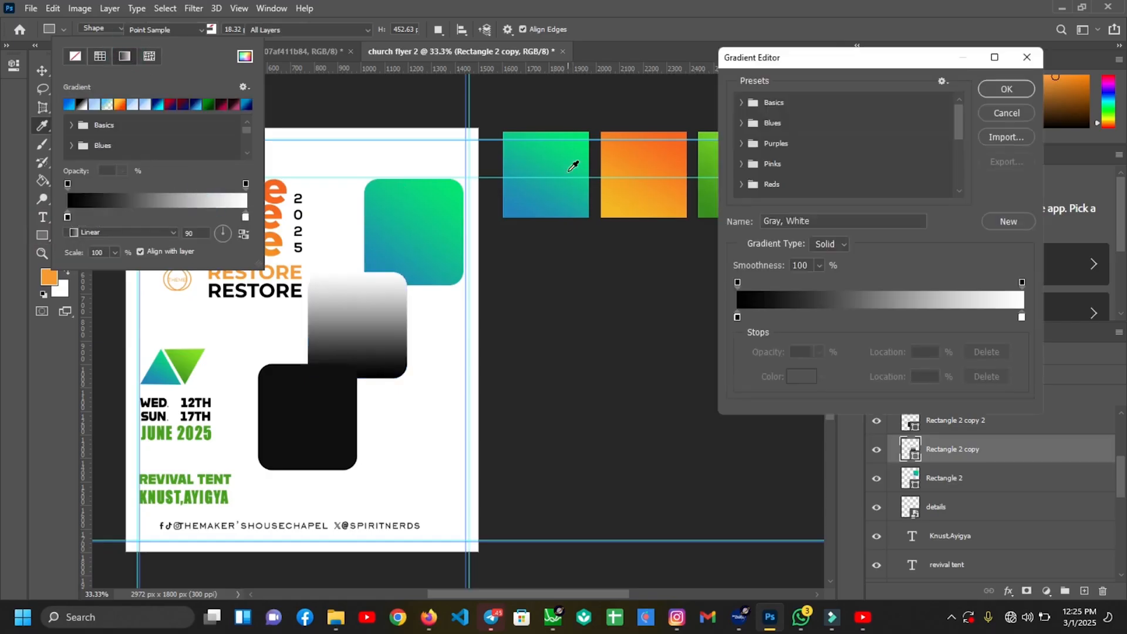
left_click(738, 317)
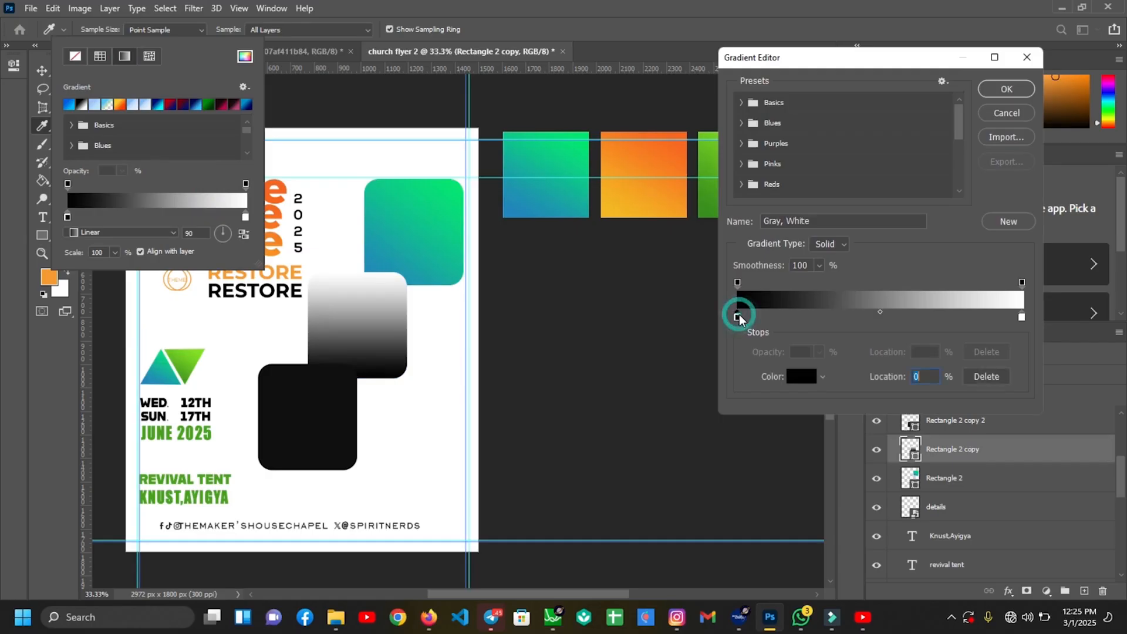
left_click(612, 210)
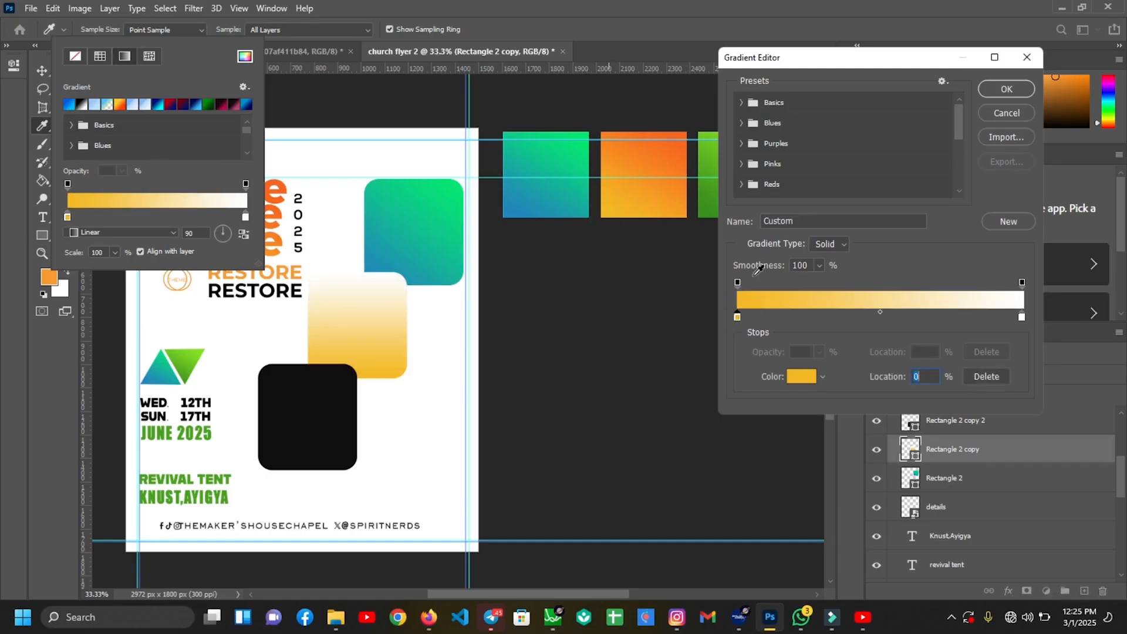
left_click(1023, 318)
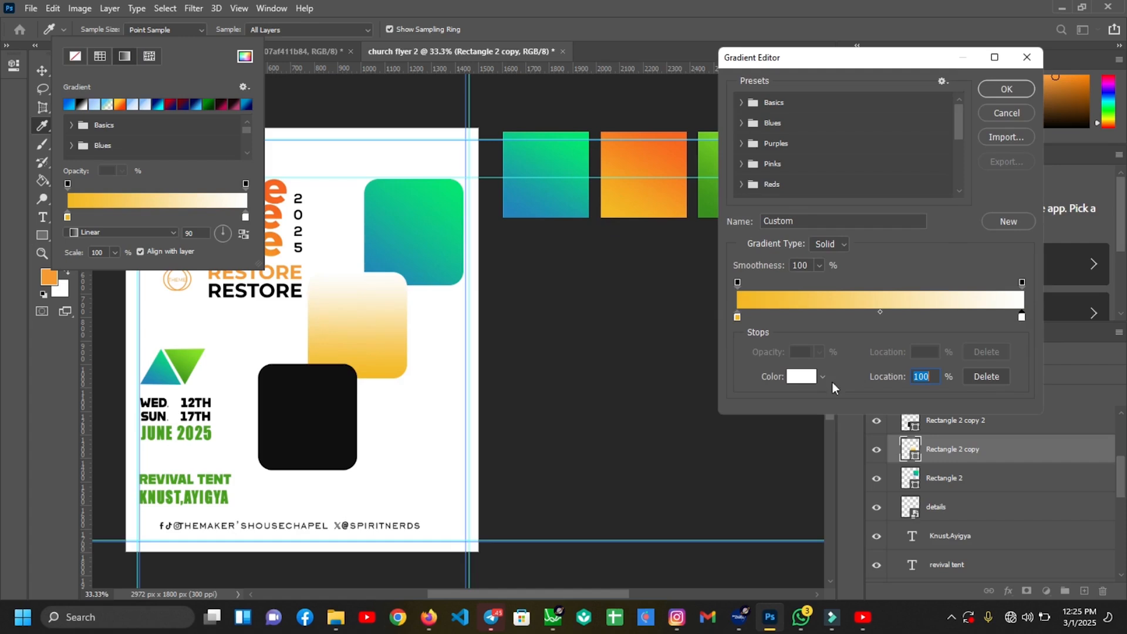
left_click(805, 378)
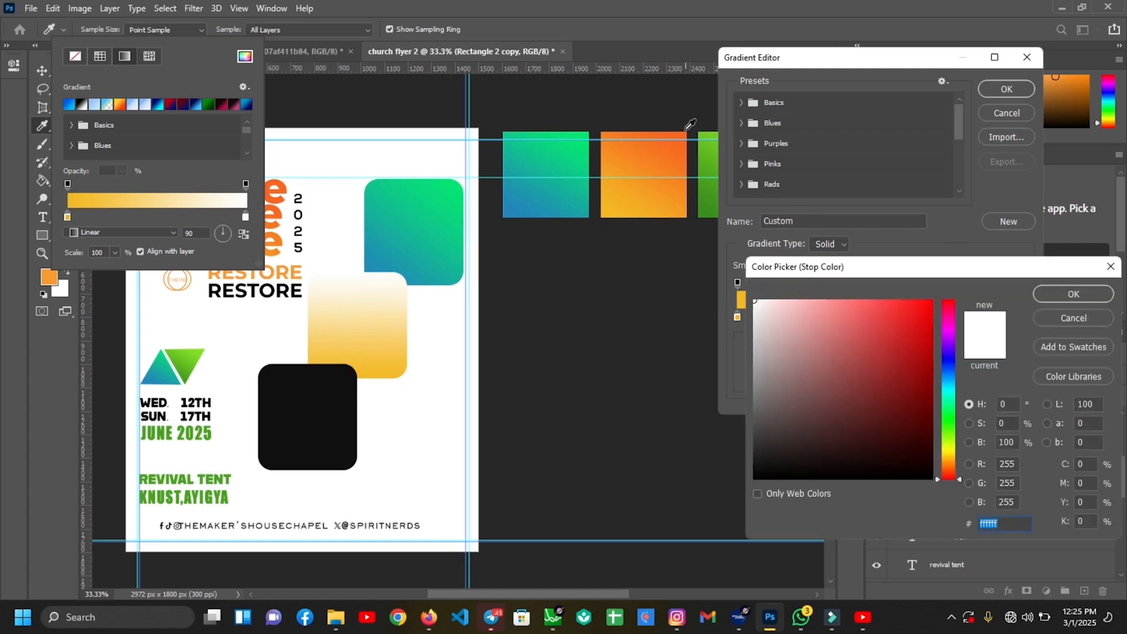
left_click(683, 132)
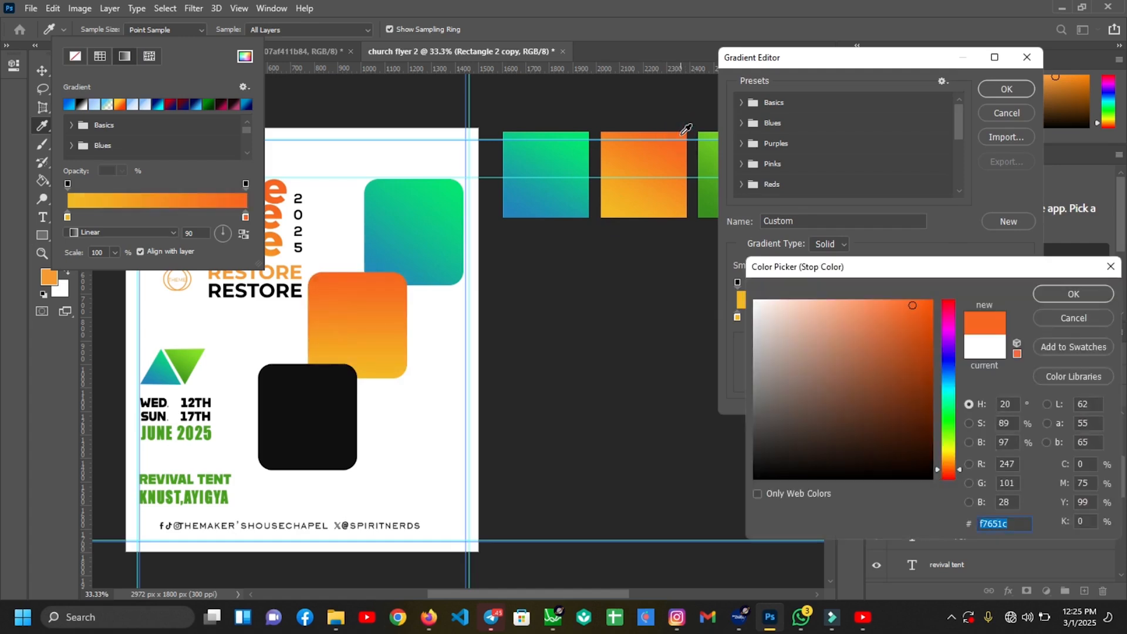
key("Return")
key("Return")
left_click_drag(229, 232, 231, 234)
Switch the bottom square's fill to a gradient angled at 34 degrees
key("Return")
key("v")
left_click(317, 400)
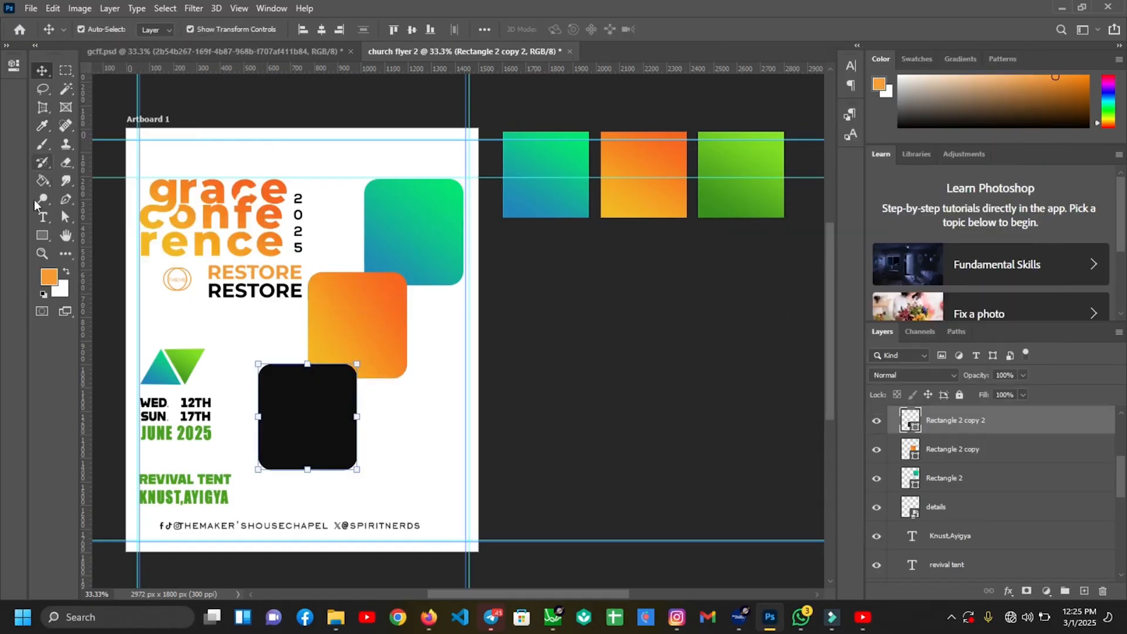
right_click(42, 235)
left_click(88, 233)
left_click(157, 29)
left_click(125, 56)
double_click(200, 233)
type("34")
key("Return")
Set the bottom gradient stops to dark green 398f19 and light green, midpoint about 47%
left_click(158, 29)
left_click(159, 201)
left_click(736, 316)
left_click_drag(863, 58, 864, 167)
left_click(944, 471)
left_click(708, 210)
left_click(1058, 297)
double_click(1028, 420)
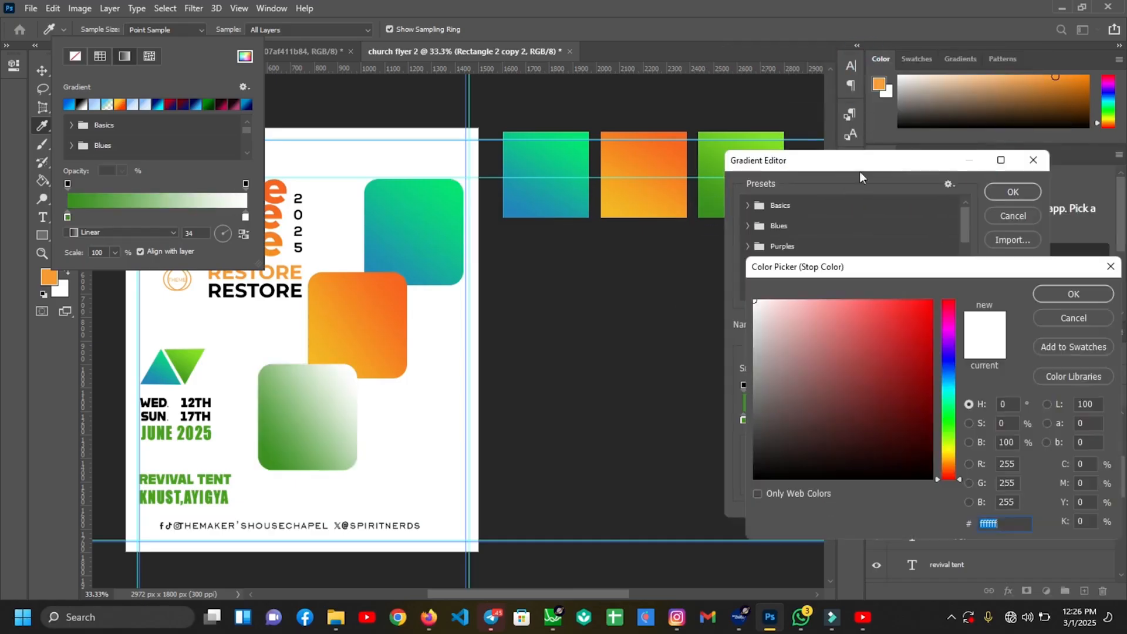
left_click(776, 138)
left_click(1068, 294)
left_click_drag(886, 416, 870, 416)
left_click(1003, 196)
Place the white low-poly texture image onto the flyer
key("v")
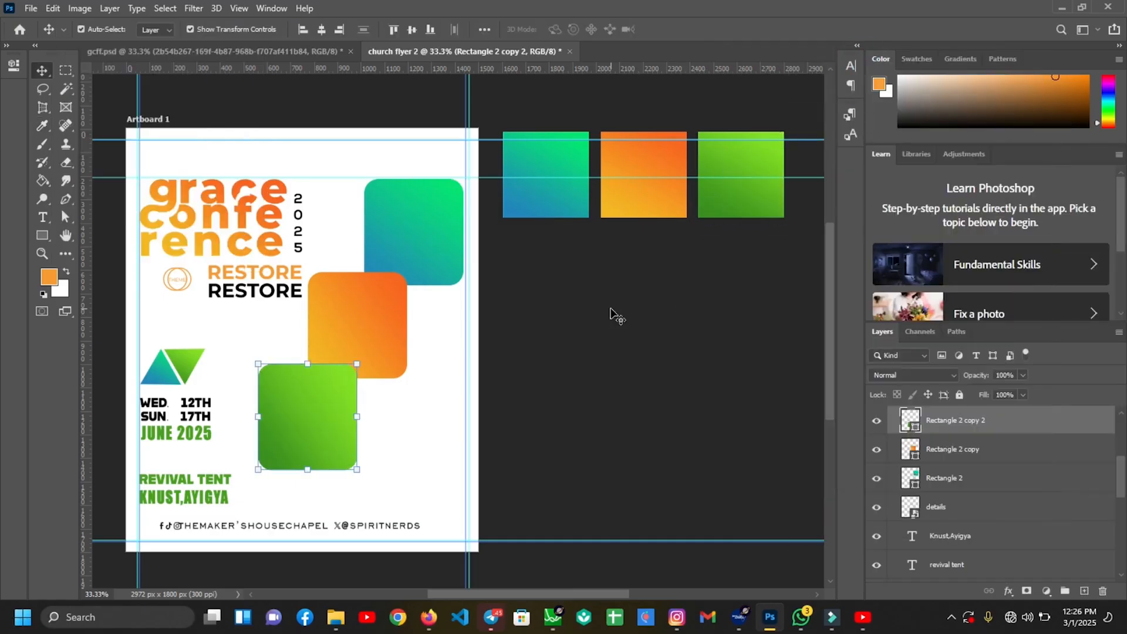
left_click(613, 316)
key("alt+Tab")
left_click_drag(629, 250, 411, 234)
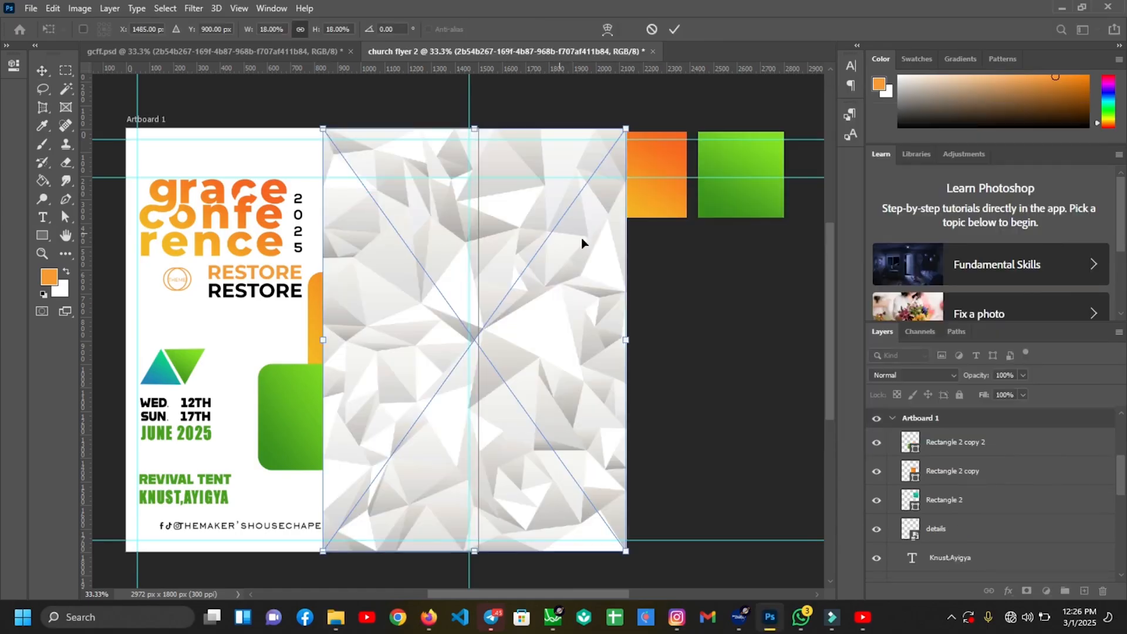
Align the texture, clip it to the green square and set it to Multiply
key("ctrl+plus")
key("ctrl+minus")
left_click_drag(589, 325, 358, 414)
left_click(957, 448)
right_click(991, 423)
left_click(888, 308)
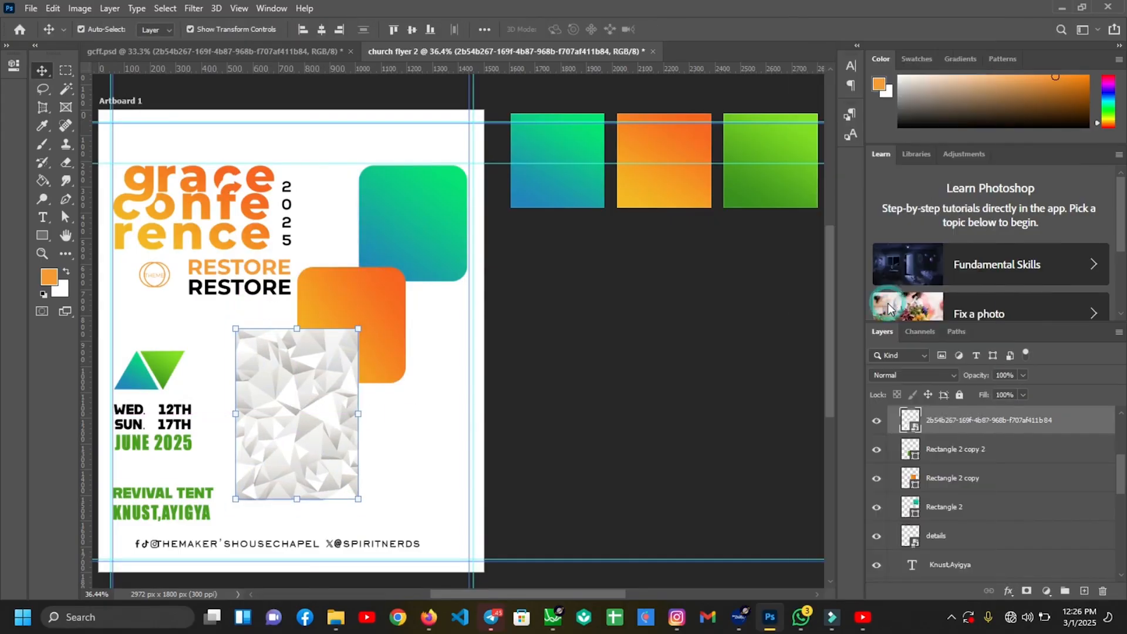
left_click(888, 374)
left_click(883, 304)
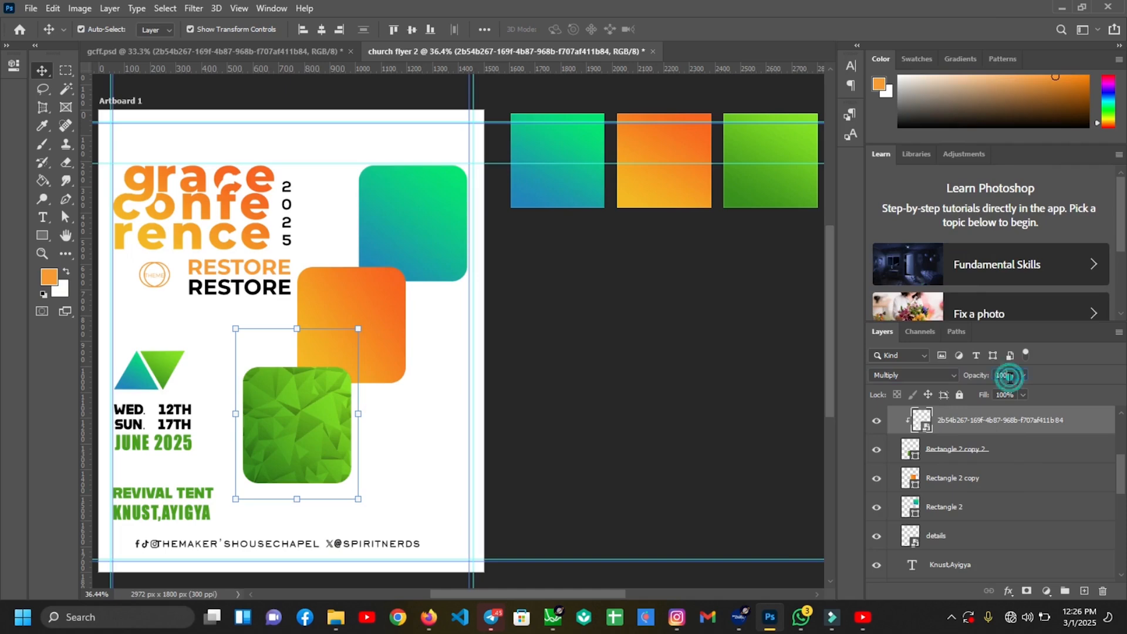
left_click(971, 420, "ctrl")
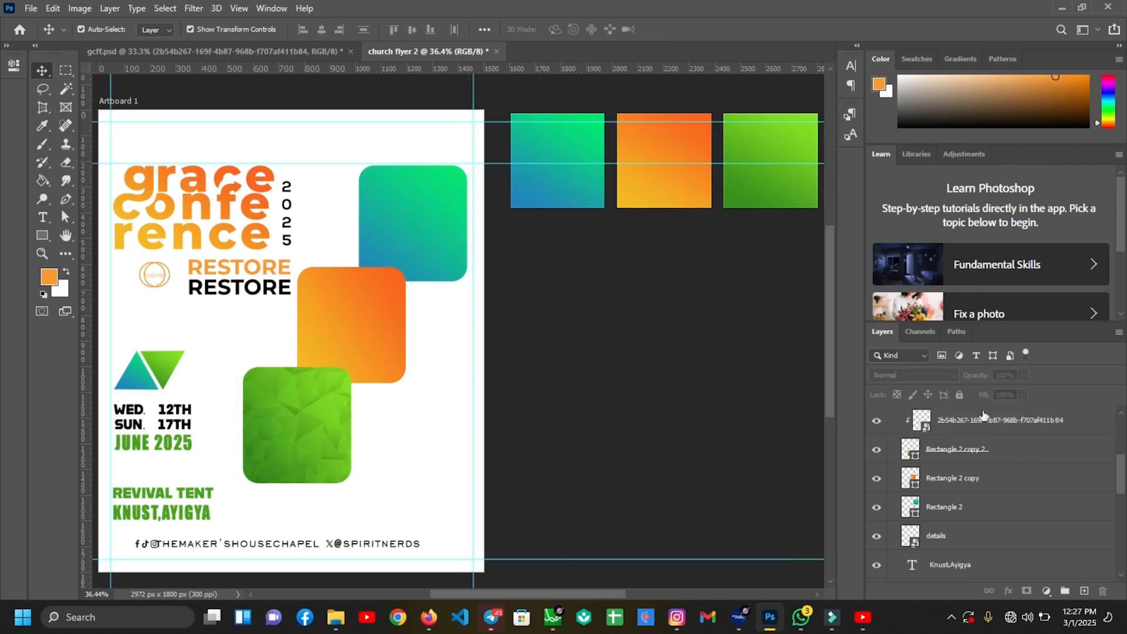
Duplicate the texture onto the orange square, clipped in Multiply and resized to cover it
left_click(955, 424)
key("ctrl+j")
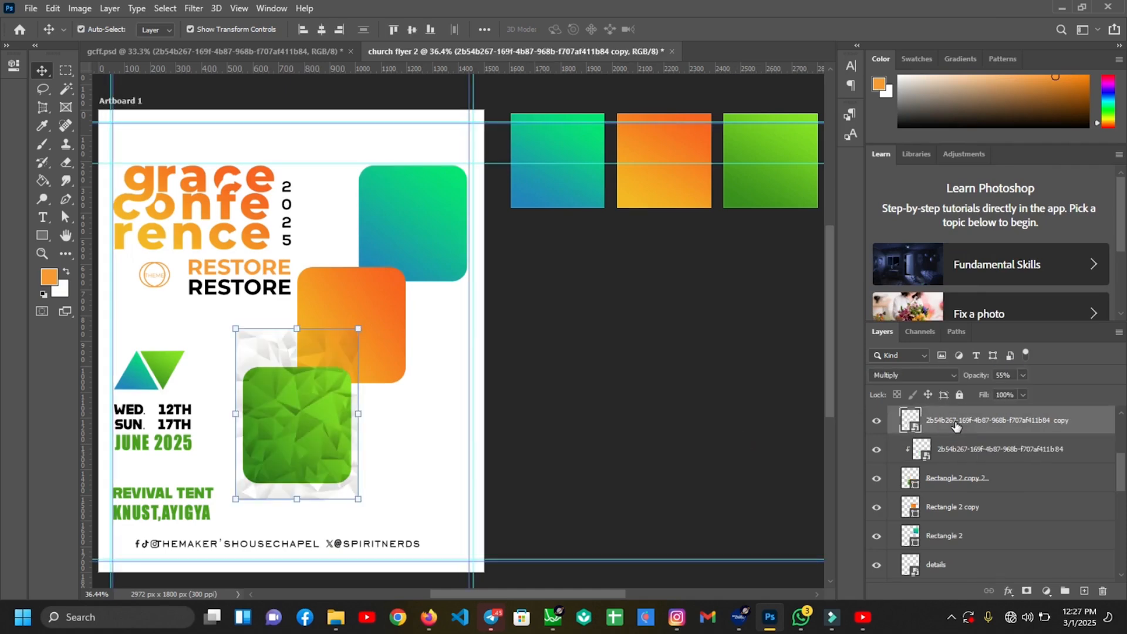
left_click_drag(997, 425, 987, 490)
left_click(946, 503)
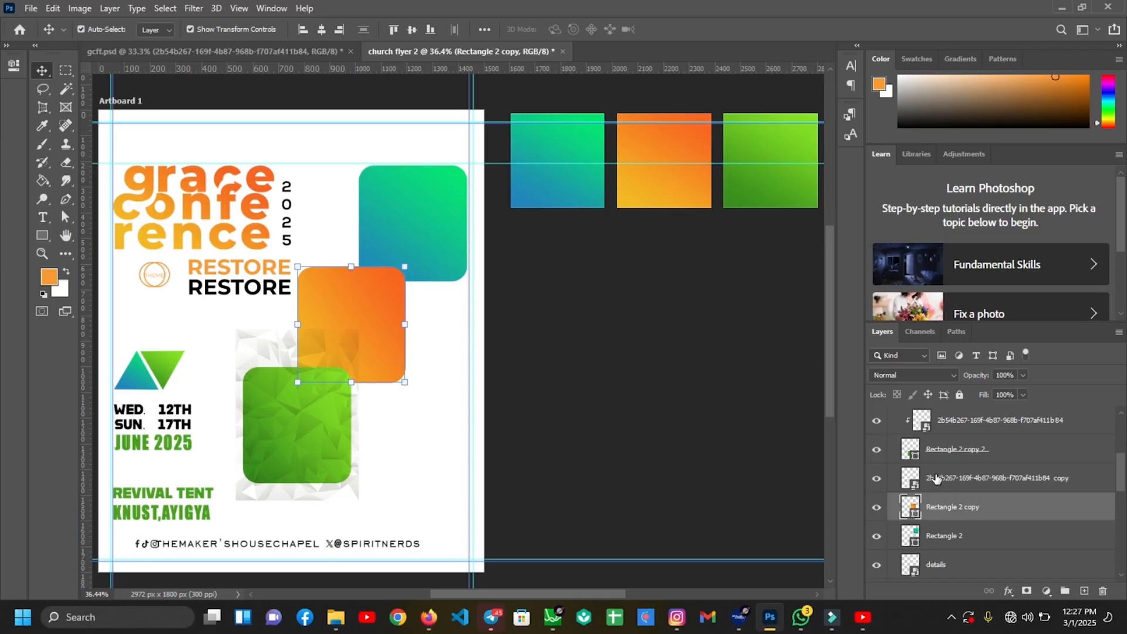
left_click(934, 477)
left_click_drag(253, 351, 310, 269)
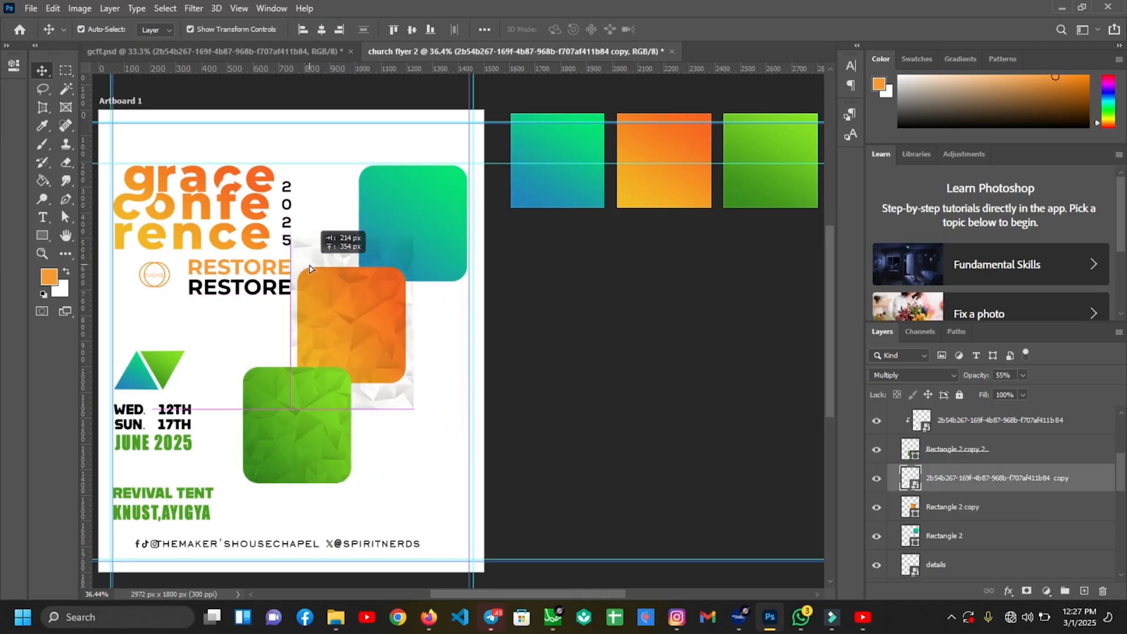
left_click_drag(310, 269, 309, 277)
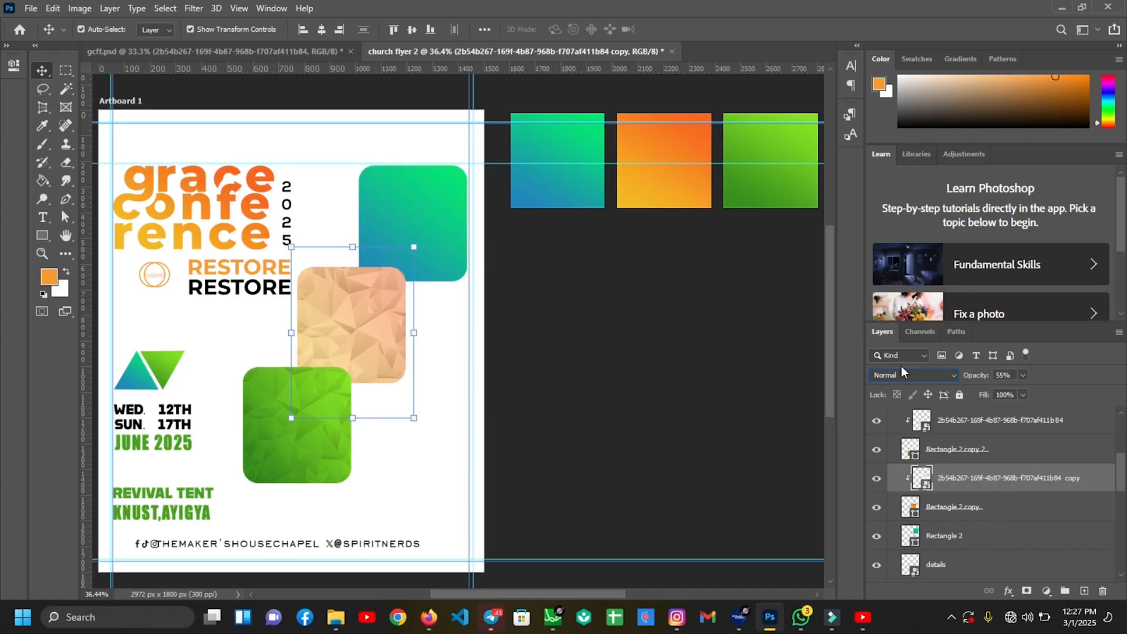
left_click(903, 373)
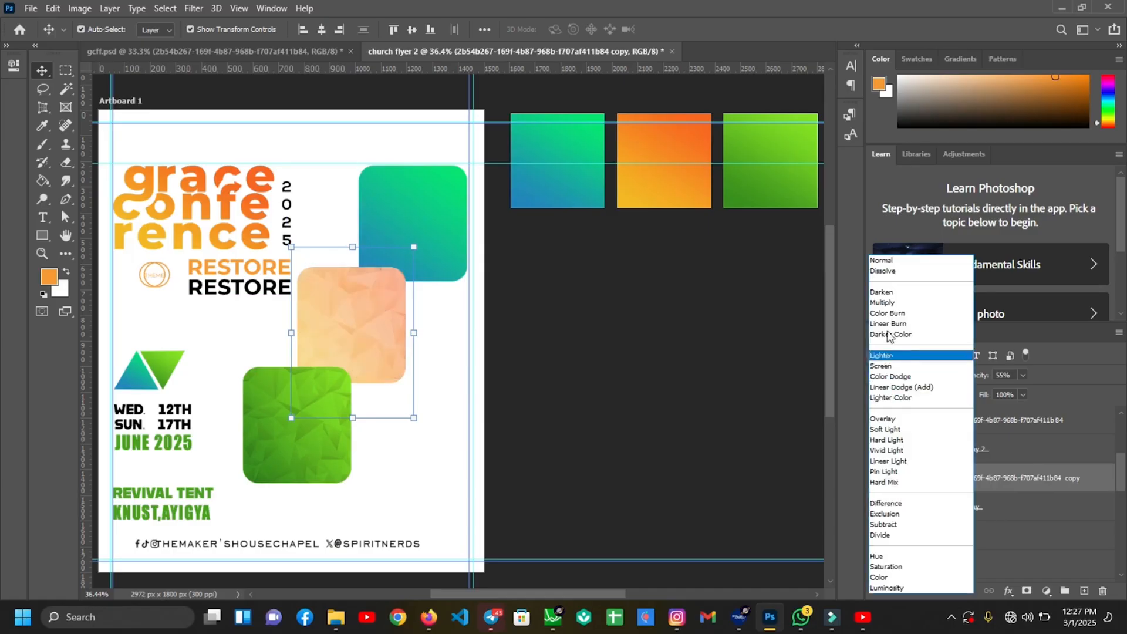
left_click(879, 304)
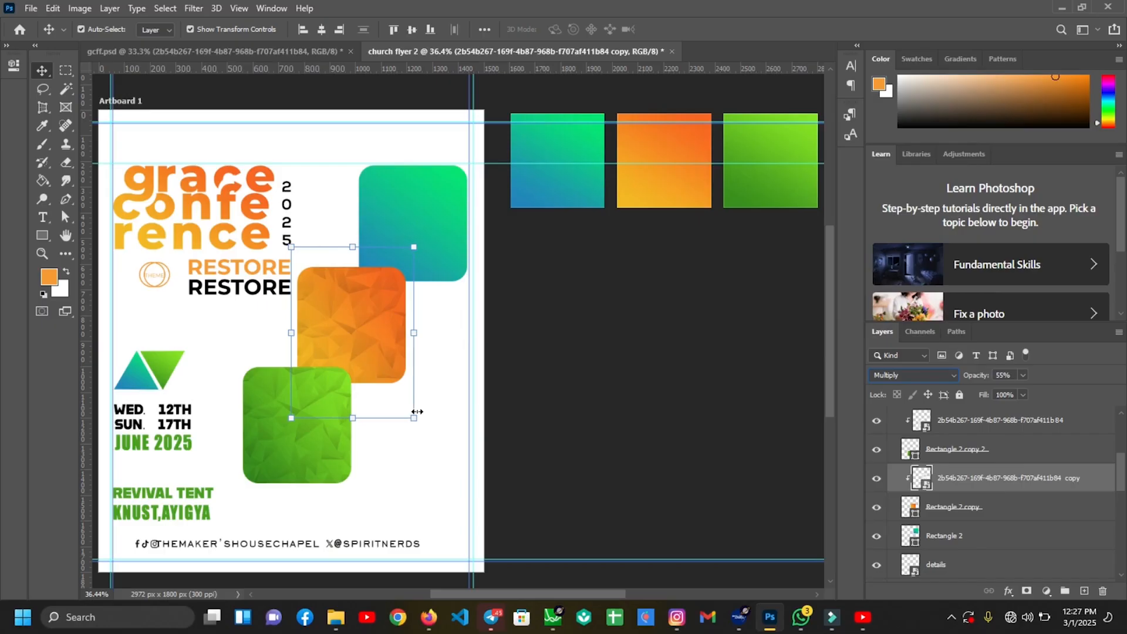
left_click_drag(411, 405, 409, 406)
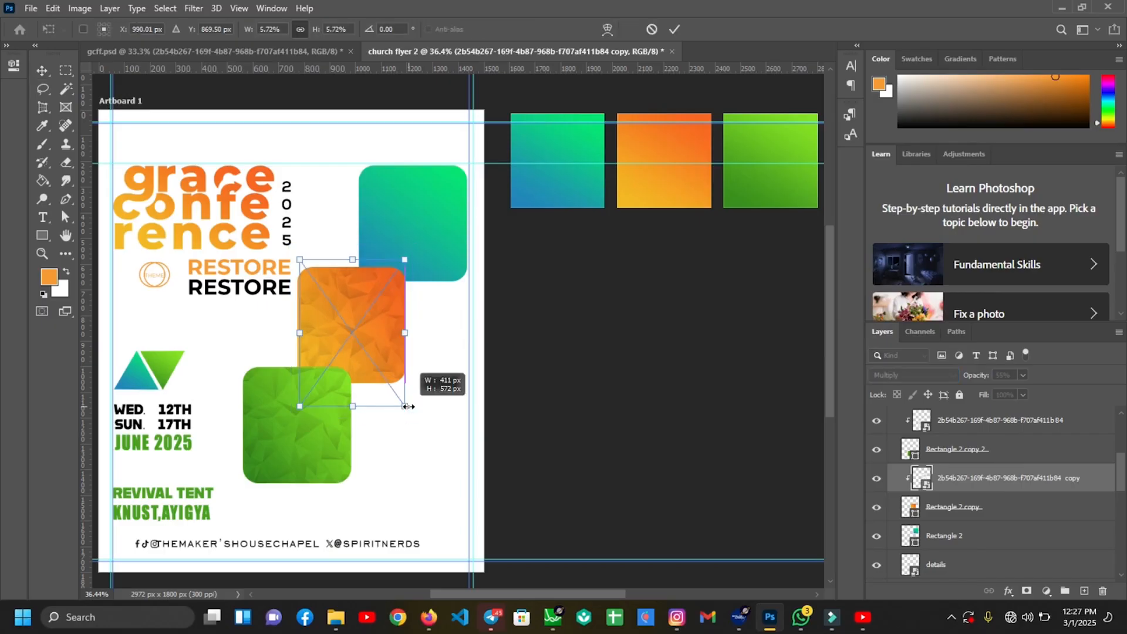
left_click_drag(411, 413, 412, 413)
key("Return")
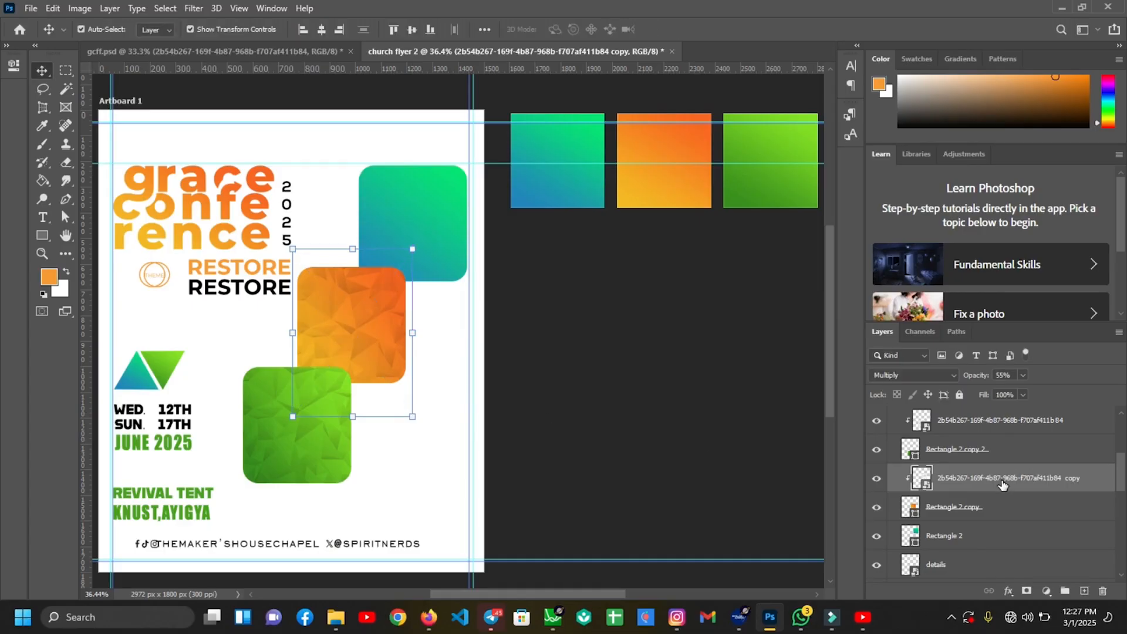
Duplicate the texture again and clip it to the teal square
key("ctrl+j")
left_click_drag(990, 485, 974, 544)
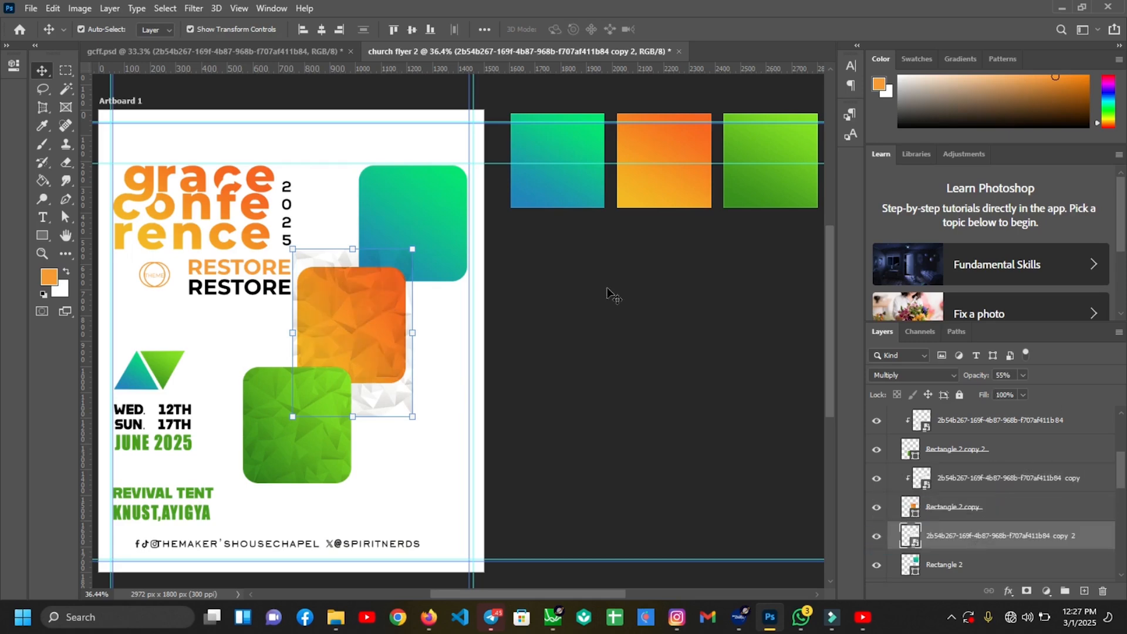
left_click_drag(383, 397, 443, 288)
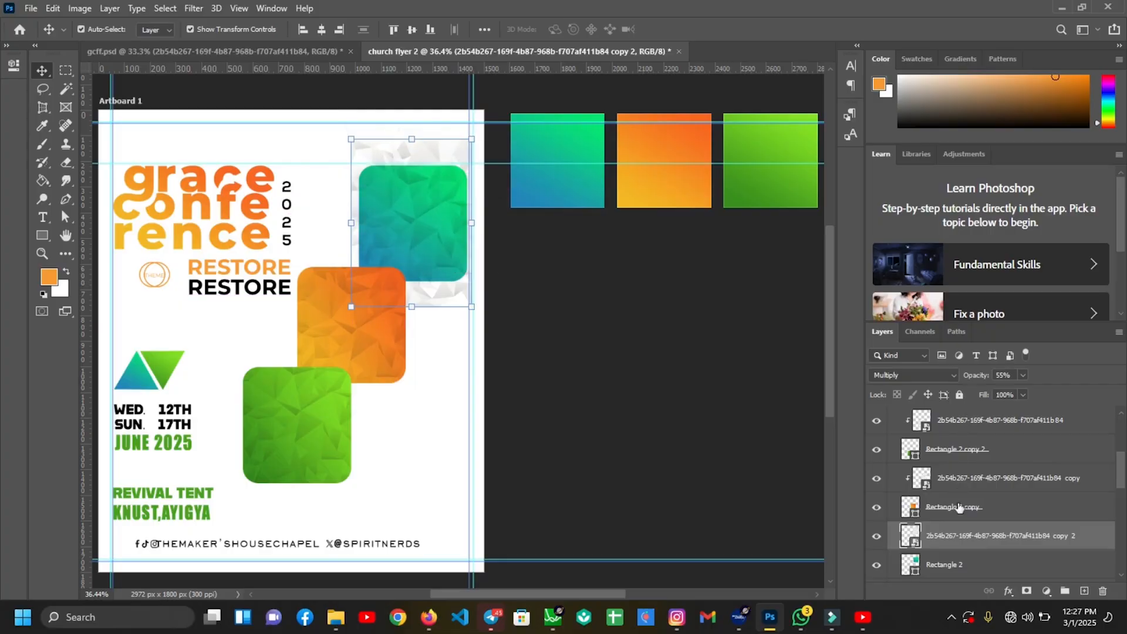
right_click(964, 536)
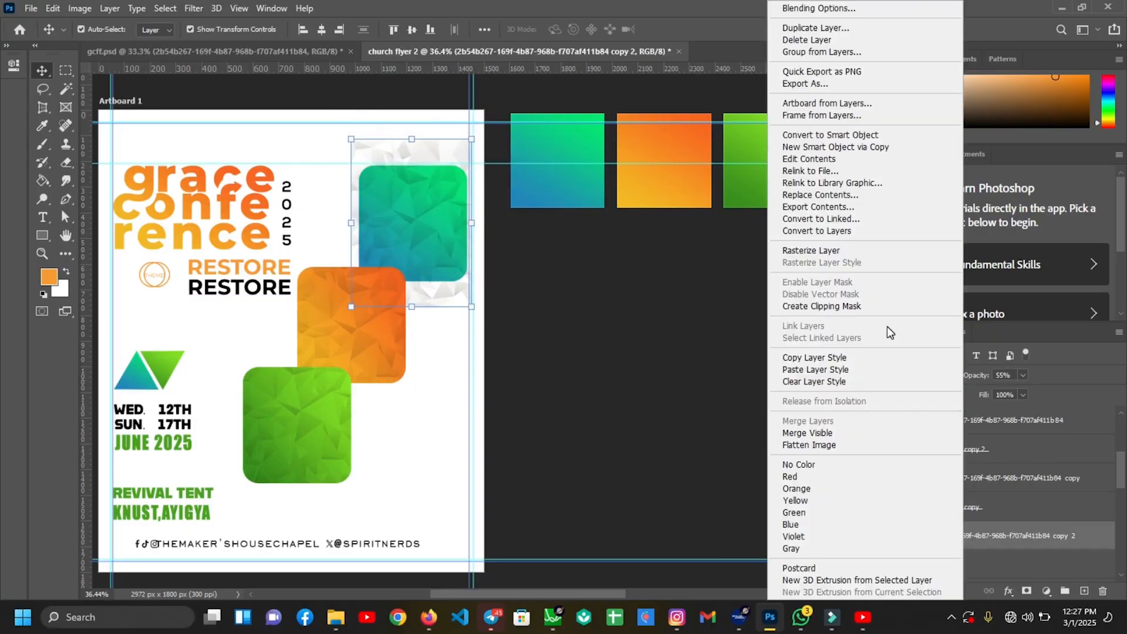
left_click(833, 306)
Place the purple-suit portrait from the speaker photos folder onto the flyer, scaled down
mouse_move(335, 616)
left_click(657, 565)
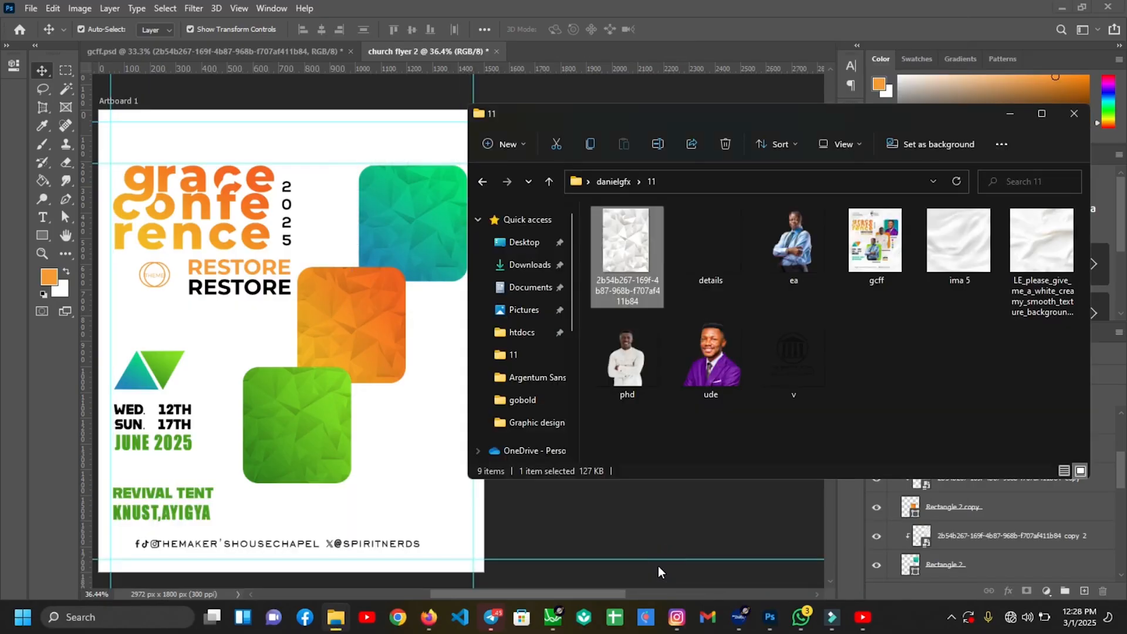
left_click(713, 346)
left_click_drag(713, 341, 343, 326)
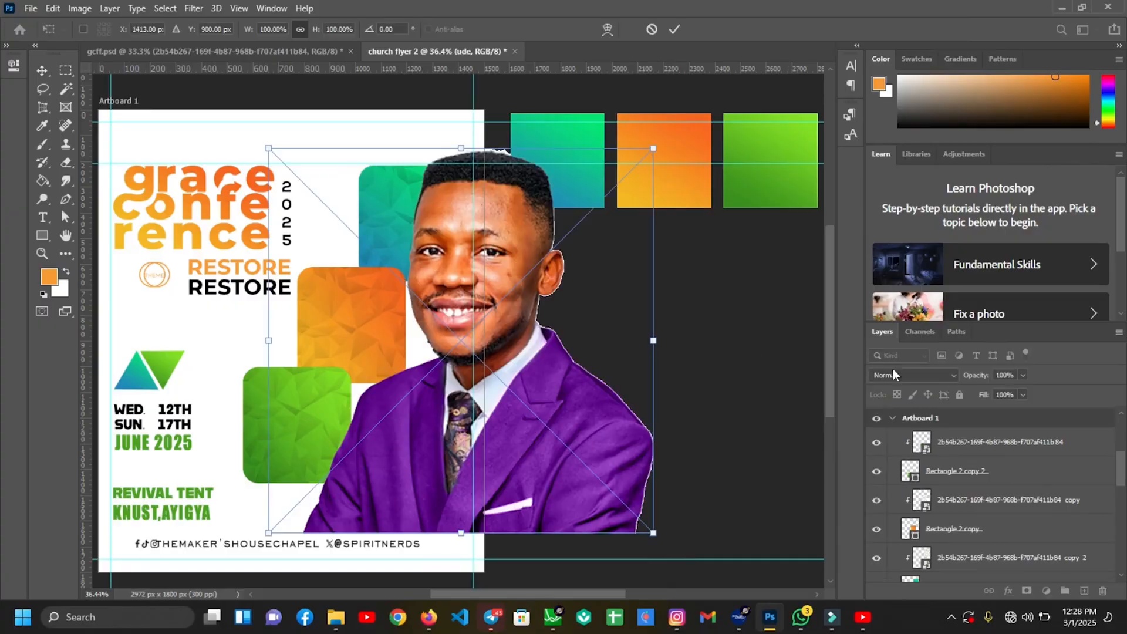
left_click_drag(659, 339, 496, 329)
left_click_drag(399, 384, 412, 253)
left_click(675, 29)
Stack the portrait above the teal square's texture and scale it over the teal square
left_click_drag(963, 420, 963, 480)
left_click_drag(503, 207, 466, 206)
left_click_drag(420, 232, 470, 224)
left_click_drag(428, 247, 429, 260)
key("ctrl+plus")
left_click_drag(469, 301, 458, 278)
left_click_drag(438, 257, 462, 275)
key("Return")
Clip the portrait to the teal square and fine-tune its size and position
right_click(940, 465)
left_click(853, 302)
left_click_drag(424, 240, 414, 238)
left_click_drag(466, 186, 470, 184)
left_click_drag(432, 229, 428, 234)
key("Return")
left_click(433, 376)
Place the man-in-white photo onto the flyer and stack it above the orange texture
mouse_move(426, 616)
mouse_move(336, 617)
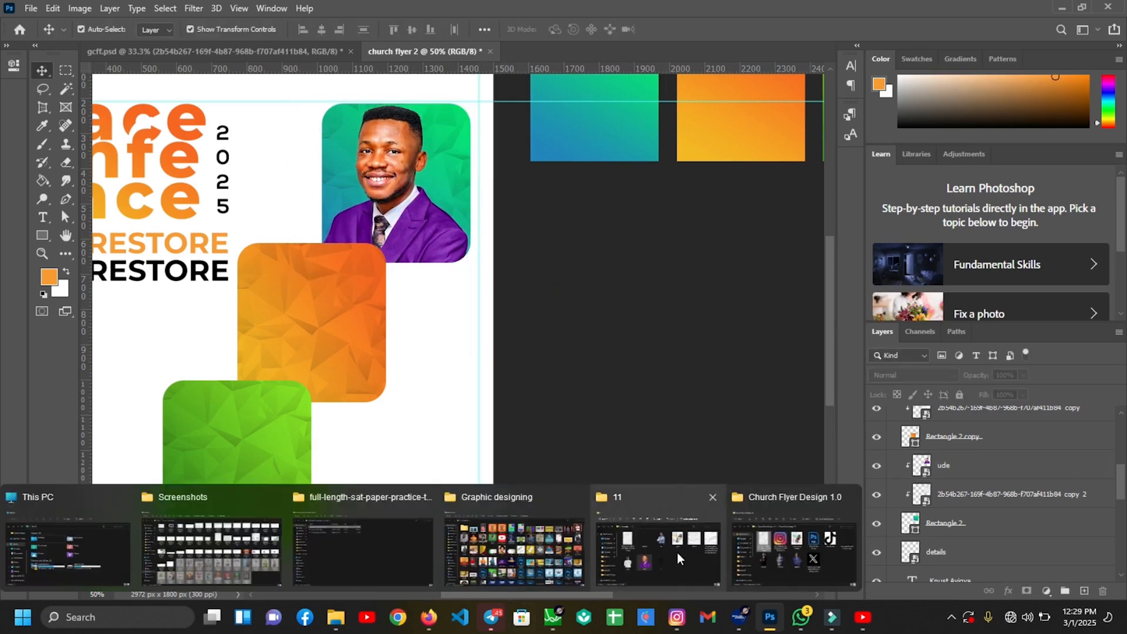
left_click(675, 552)
left_click(635, 383)
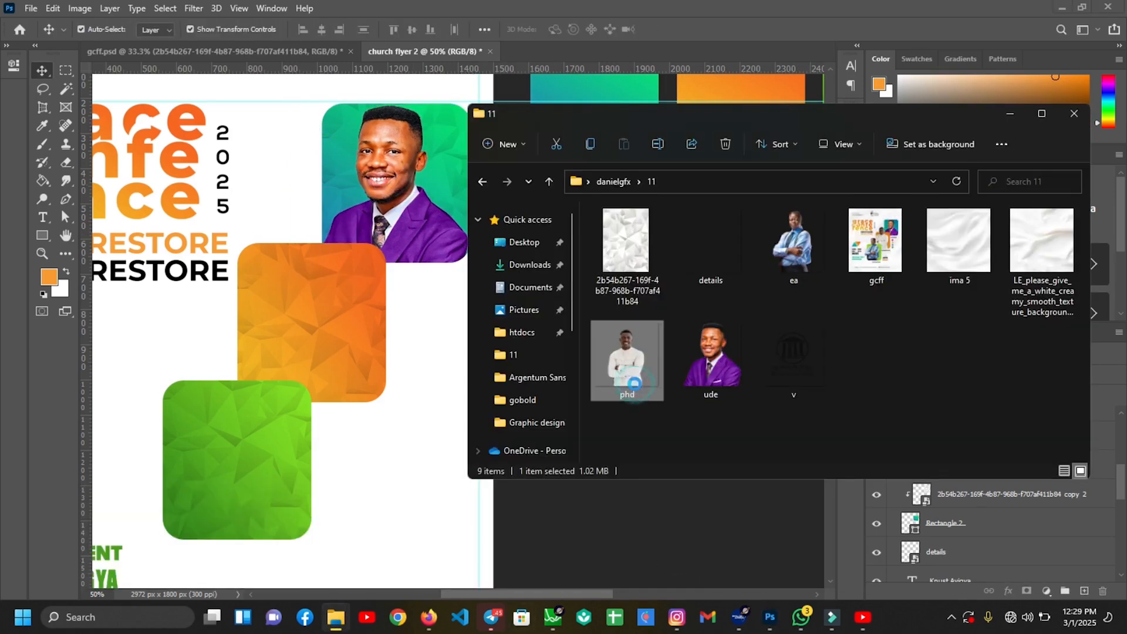
left_click_drag(630, 365, 301, 344)
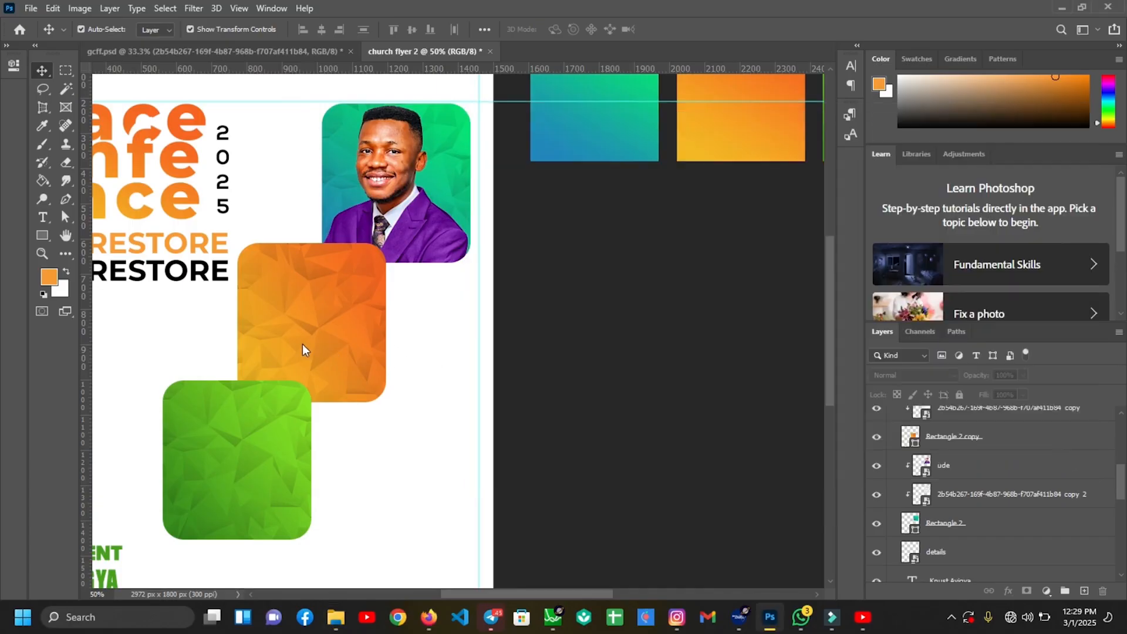
left_click_drag(302, 343, 226, 293)
left_click_drag(471, 319, 308, 292)
key("Return")
left_click_drag(968, 422, 972, 519)
left_click_drag(972, 510, 964, 475)
Scale the photo to about half and clip it to the orange square, nudged right
right_click(954, 507)
left_click(816, 307)
mouse_move(299, 331)
left_mouse_down()
mouse_move(288, 318)
mouse_move(299, 318)
left_mouse_up()
left_click(365, 278)
left_click_drag(426, 264, 414, 264)
left_click_drag(276, 331, 266, 342)
left_click(681, 29)
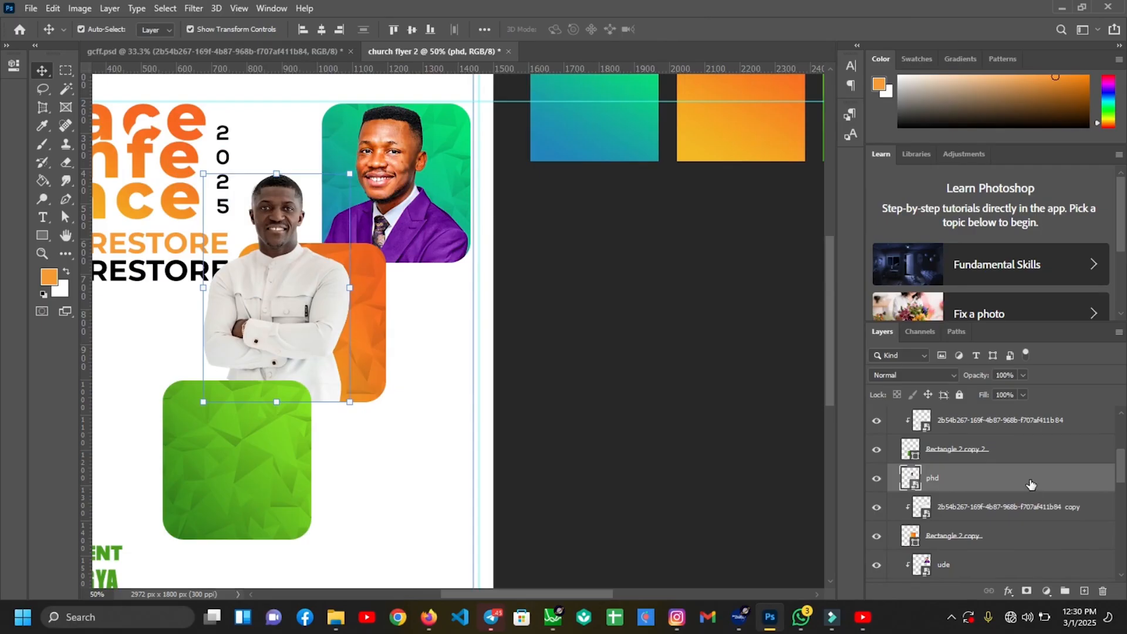
right_click(1030, 484)
left_click(907, 306)
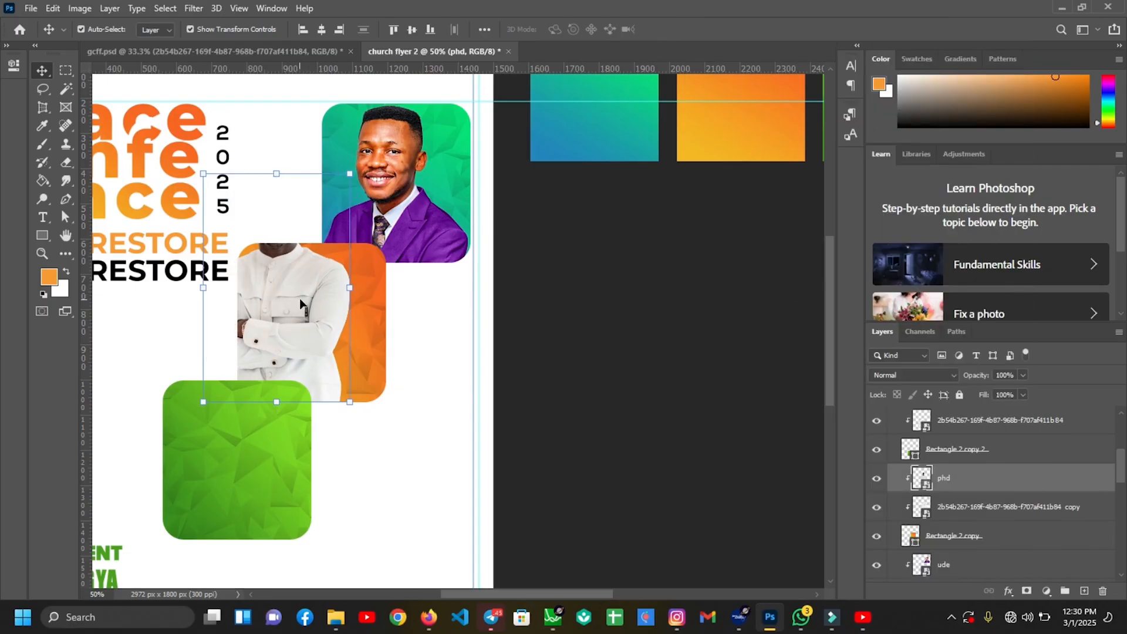
key("shift+Right")
key("shift+Right")
key("shift+Right")
key("shift+Right")
key("shift+Right")
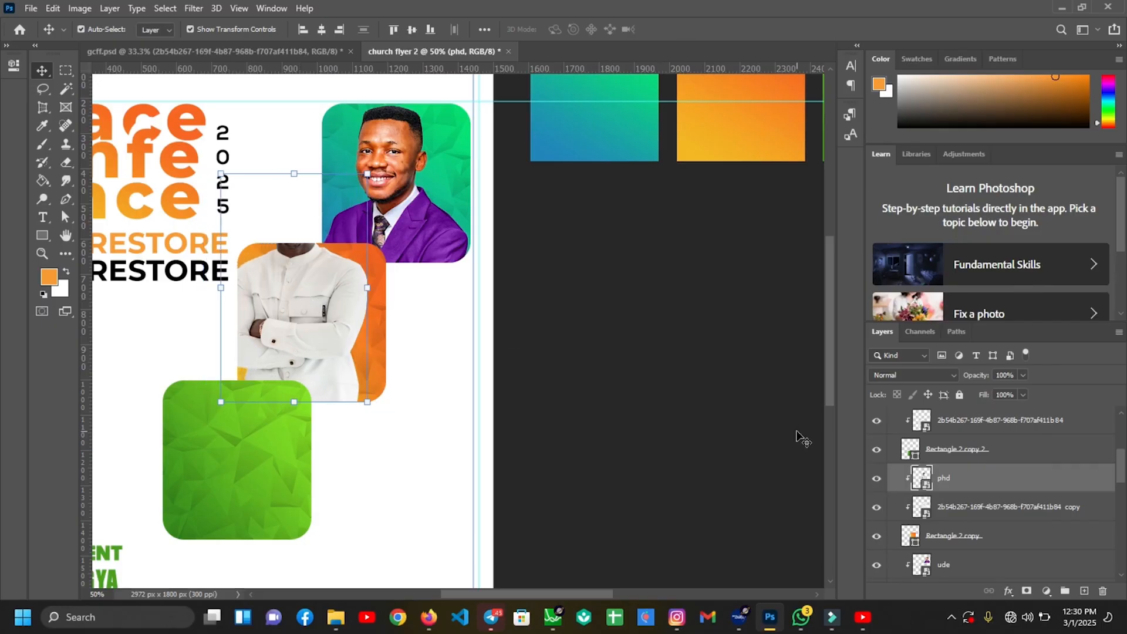
Duplicate the photo layer and enlarge both copies slightly
key("ctrl+j")
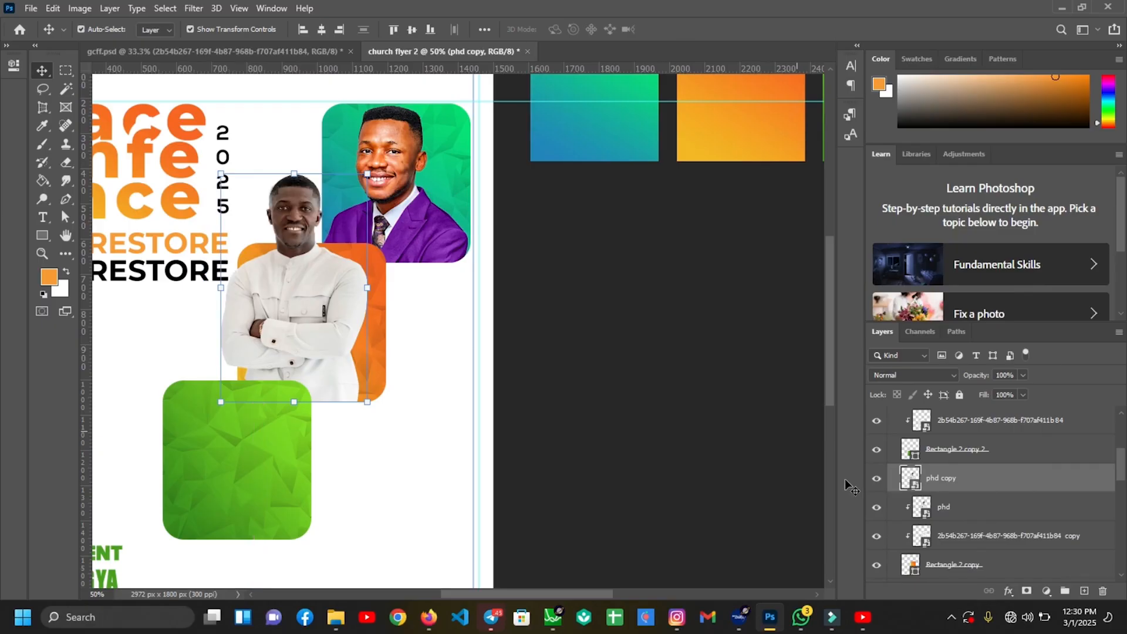
left_click(758, 464)
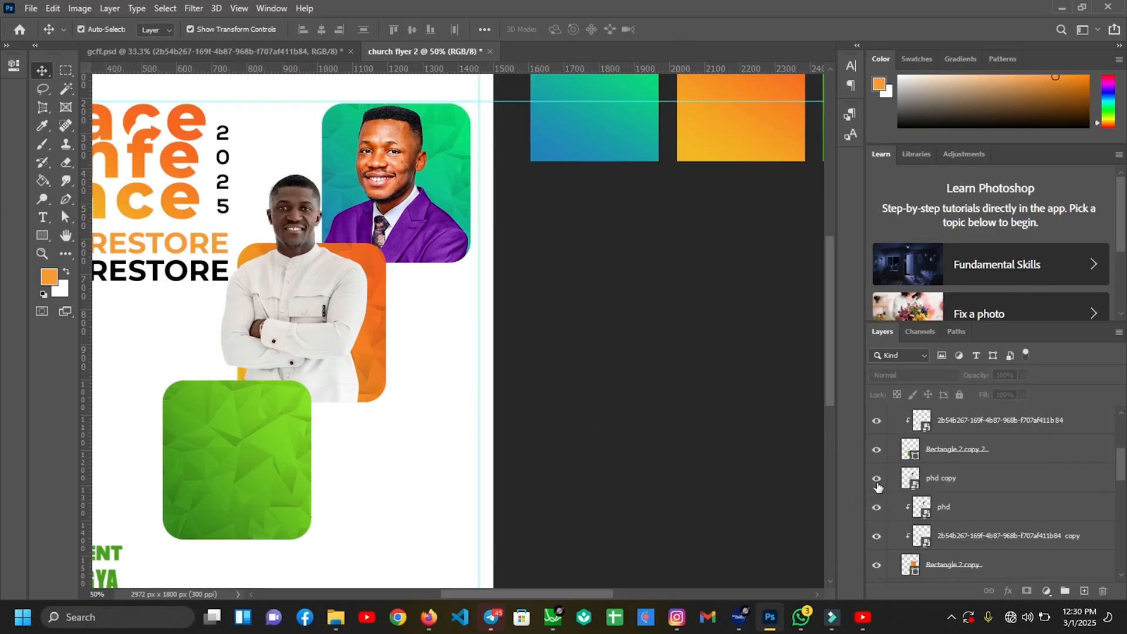
left_click(946, 507)
left_click(967, 477, "shift")
left_click_drag(363, 287, 365, 287)
left_click(569, 373)
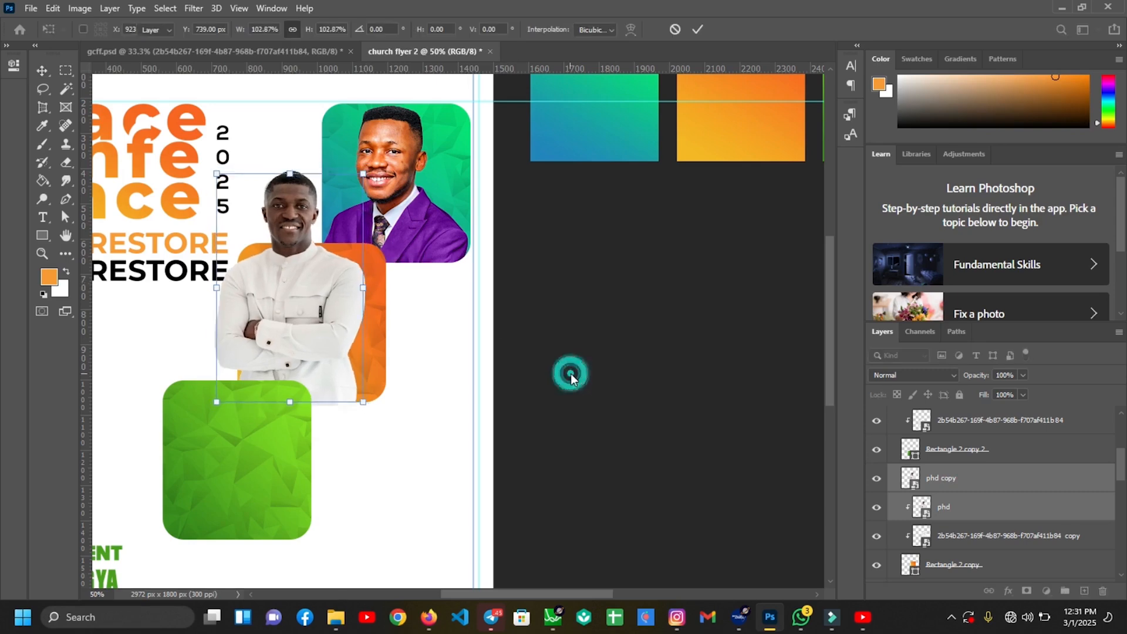
left_click(698, 484)
Mask the unclipped photo copy and brush away its bottom below the orange square
left_click(981, 484)
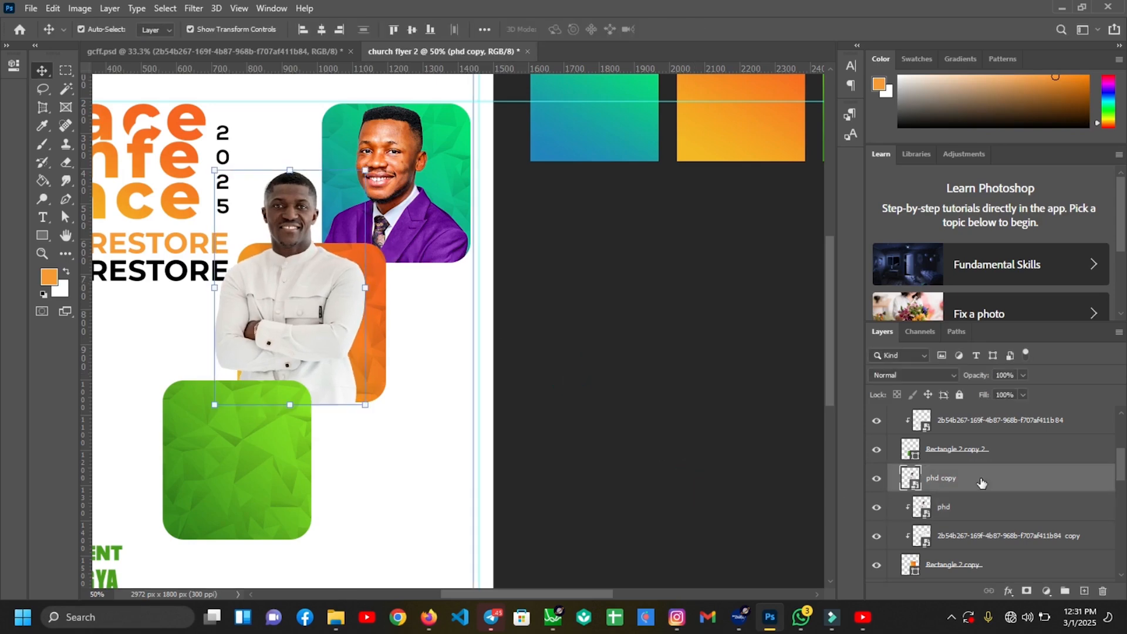
left_click(1027, 592)
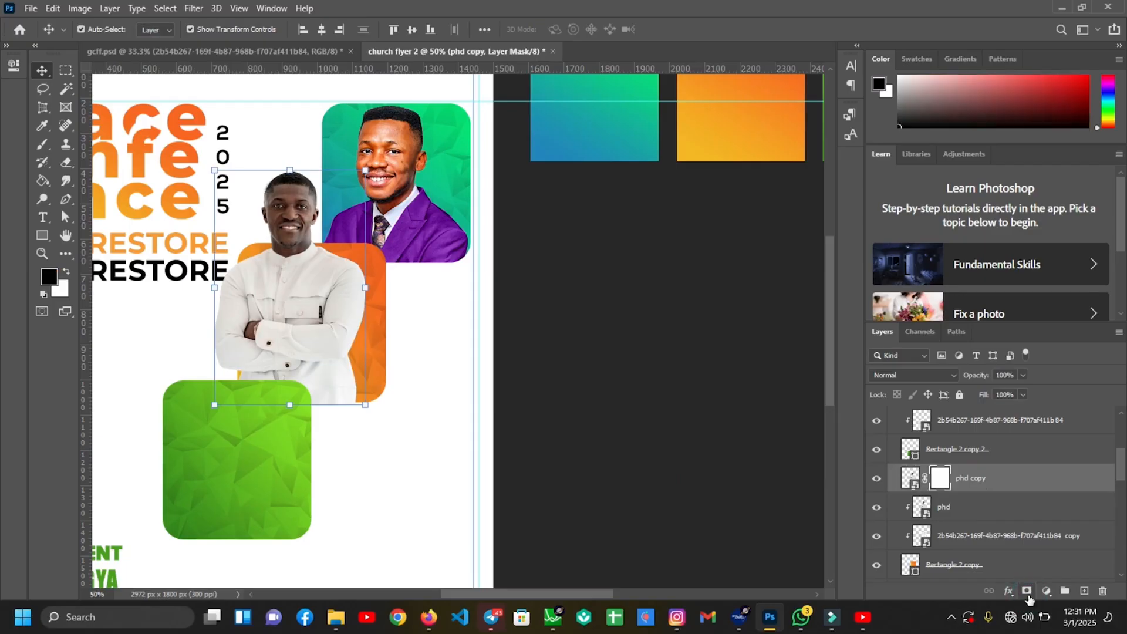
key("b")
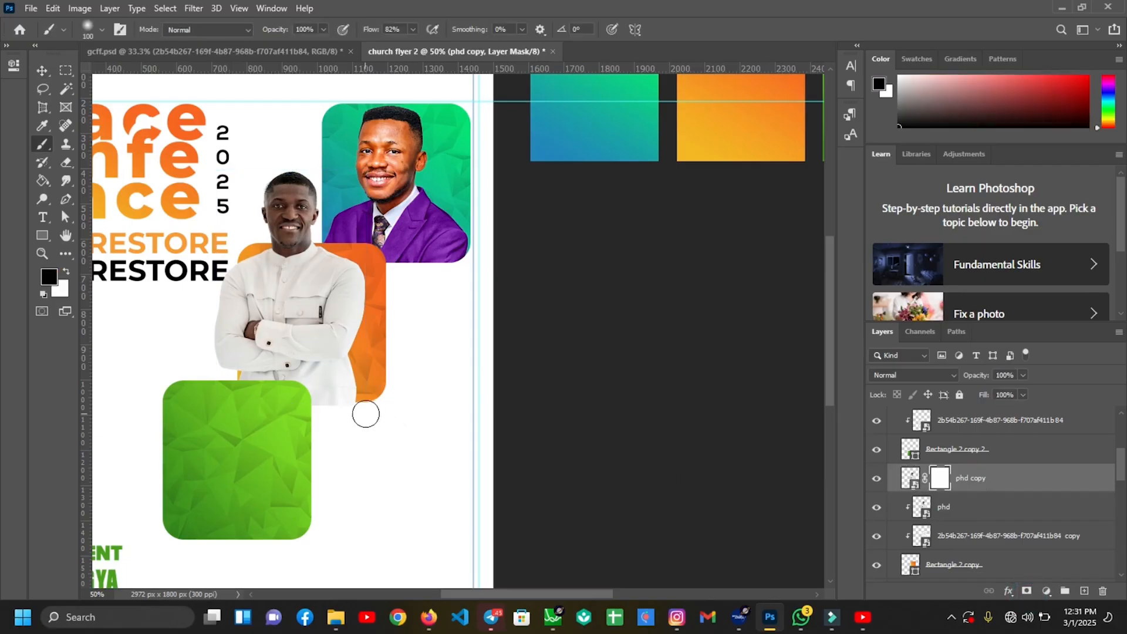
left_click_drag(374, 411, 341, 406)
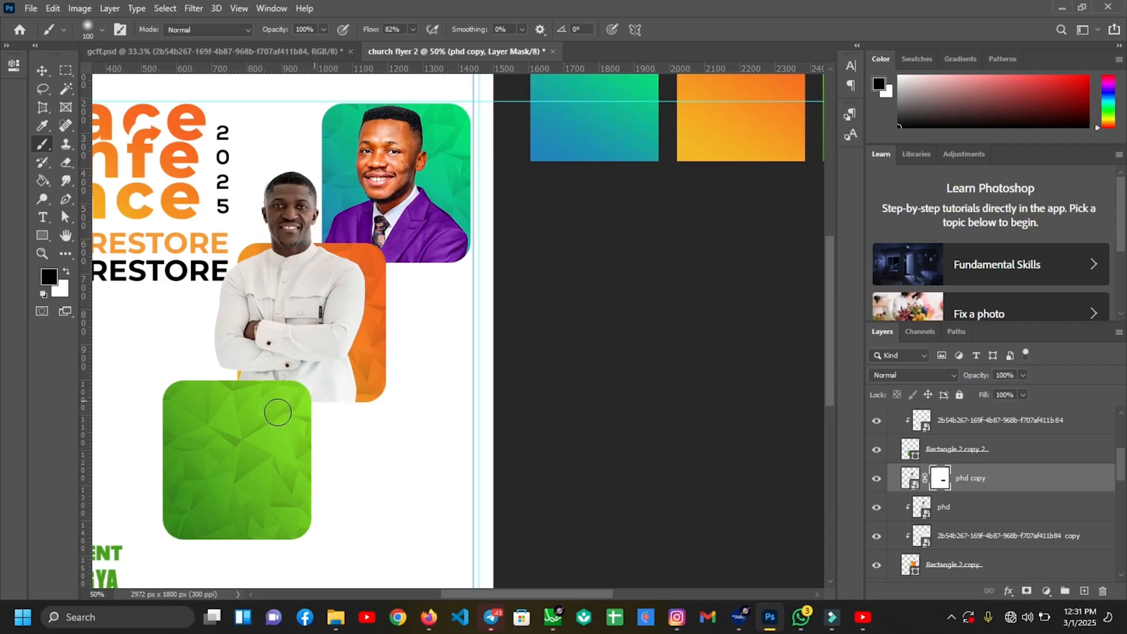
Select the green rounded square layer and open folder 11 in File Explorer to reach the ea photo
key("v")
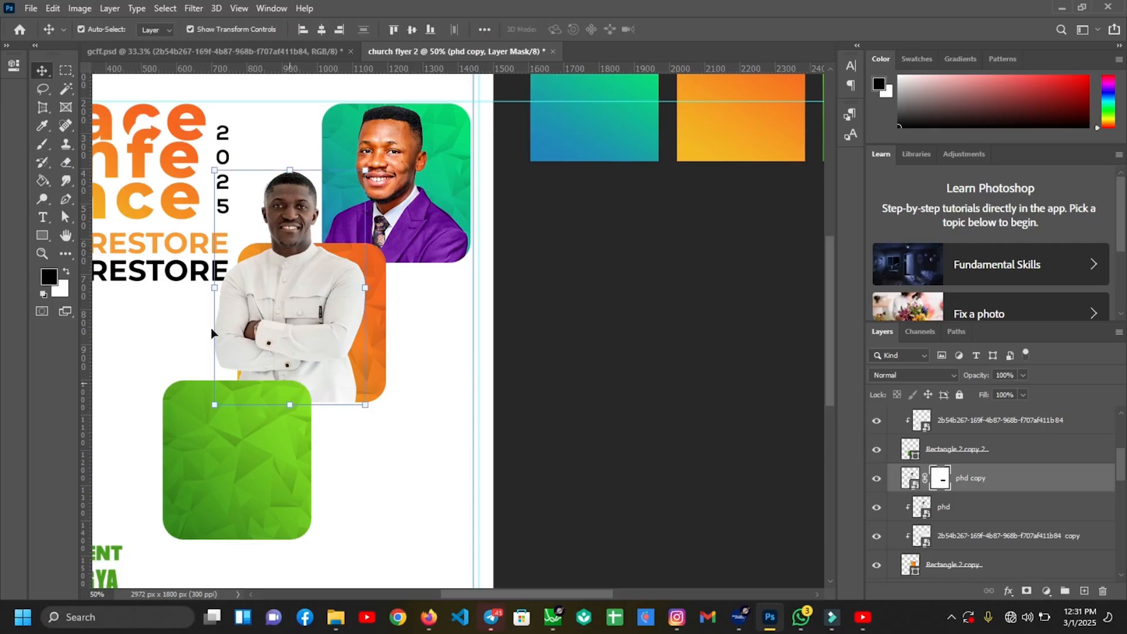
left_click(209, 431)
left_click(335, 617)
left_click(663, 502)
left_click(804, 250)
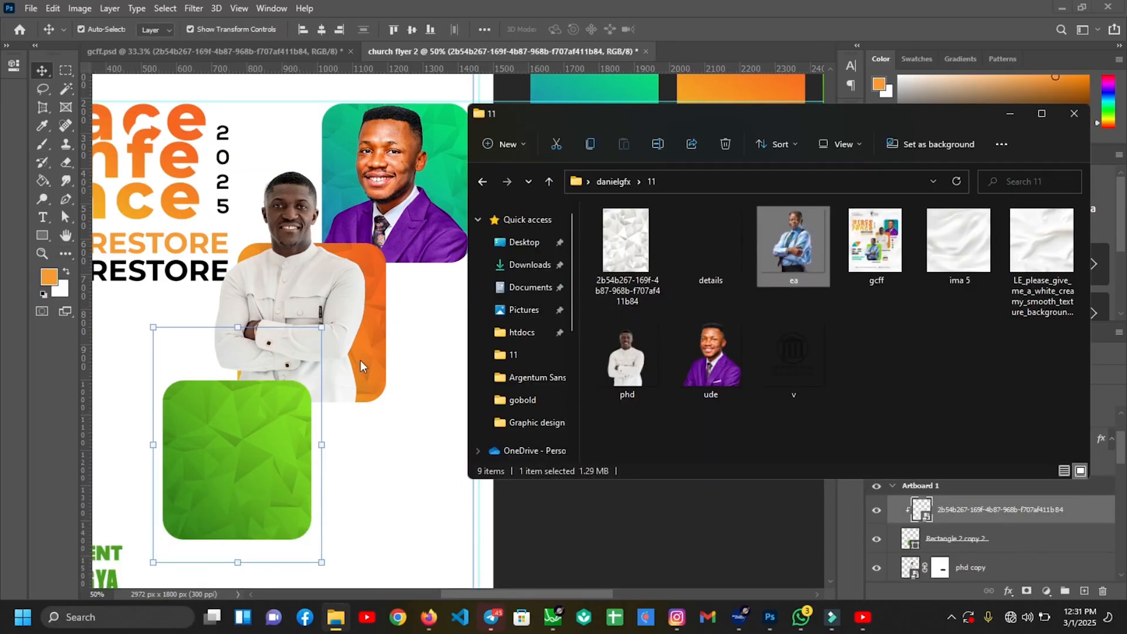
Place the ea photo over the green square, clip it there, and duplicate it nudged slightly right
left_click_drag(790, 254, 294, 352)
left_click_drag(301, 394, 380, 481)
key("Return")
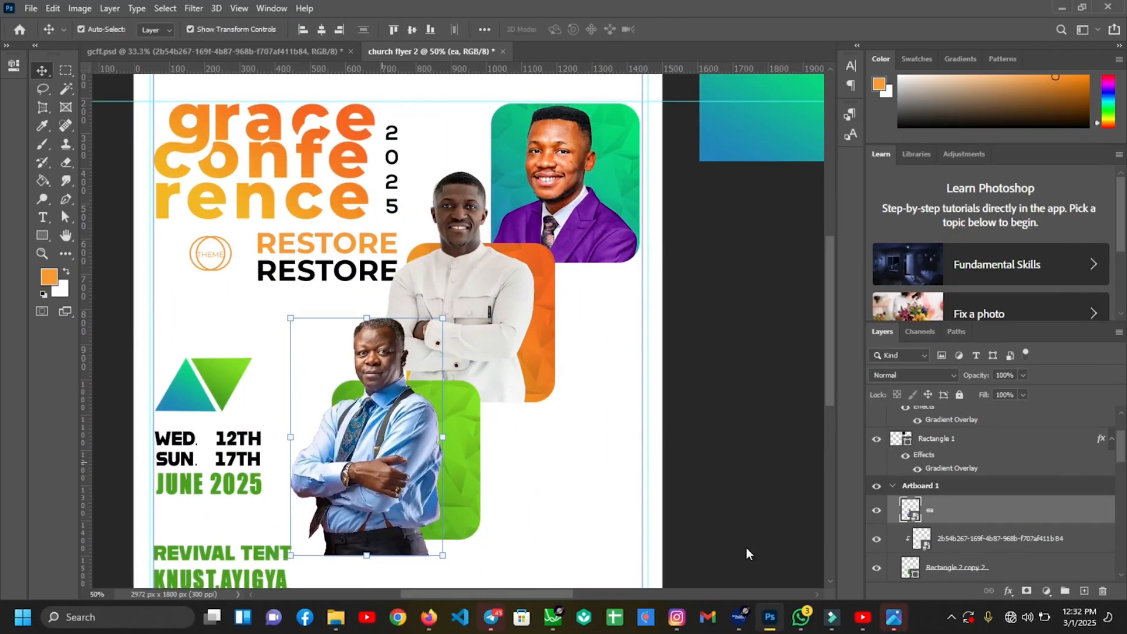
right_click(995, 521)
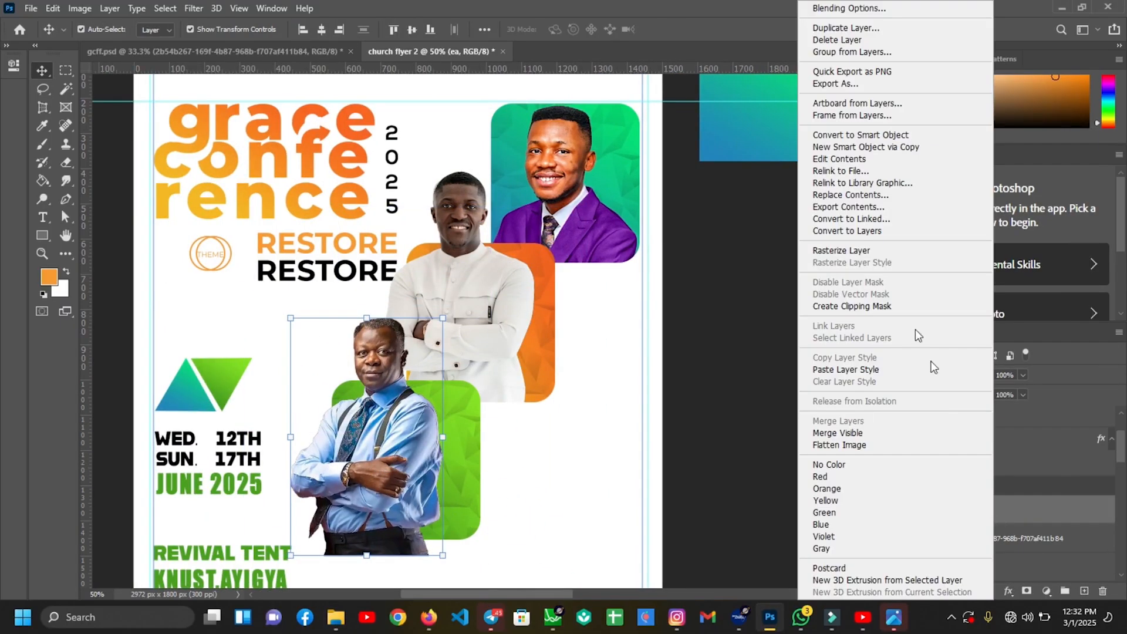
left_click(880, 307)
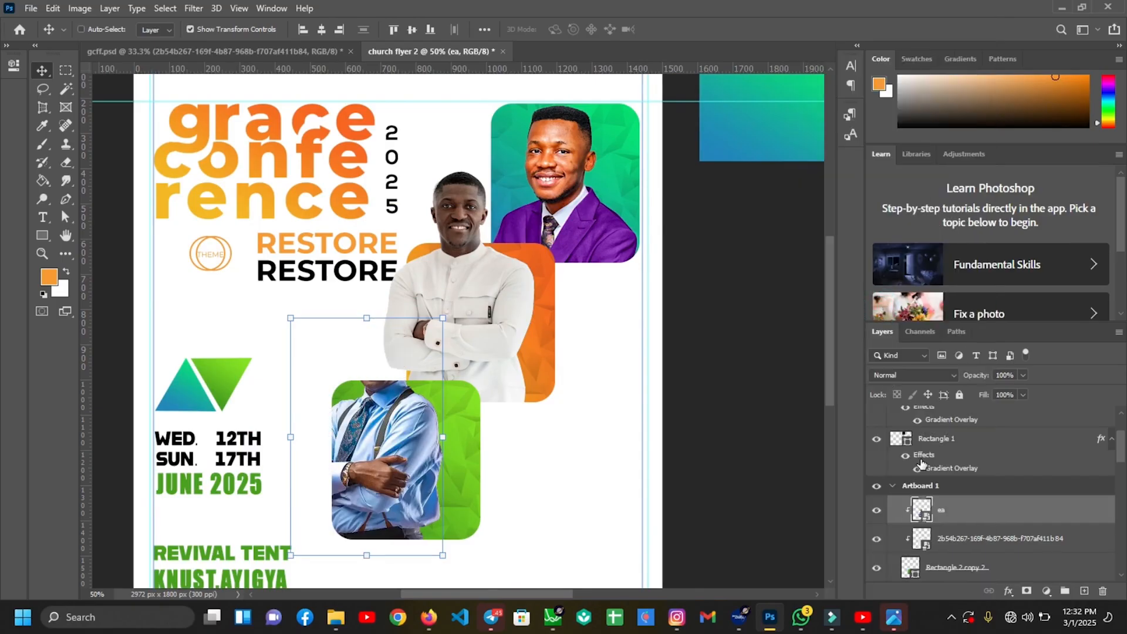
key("ctrl+j")
left_click_drag(394, 451, 407, 452)
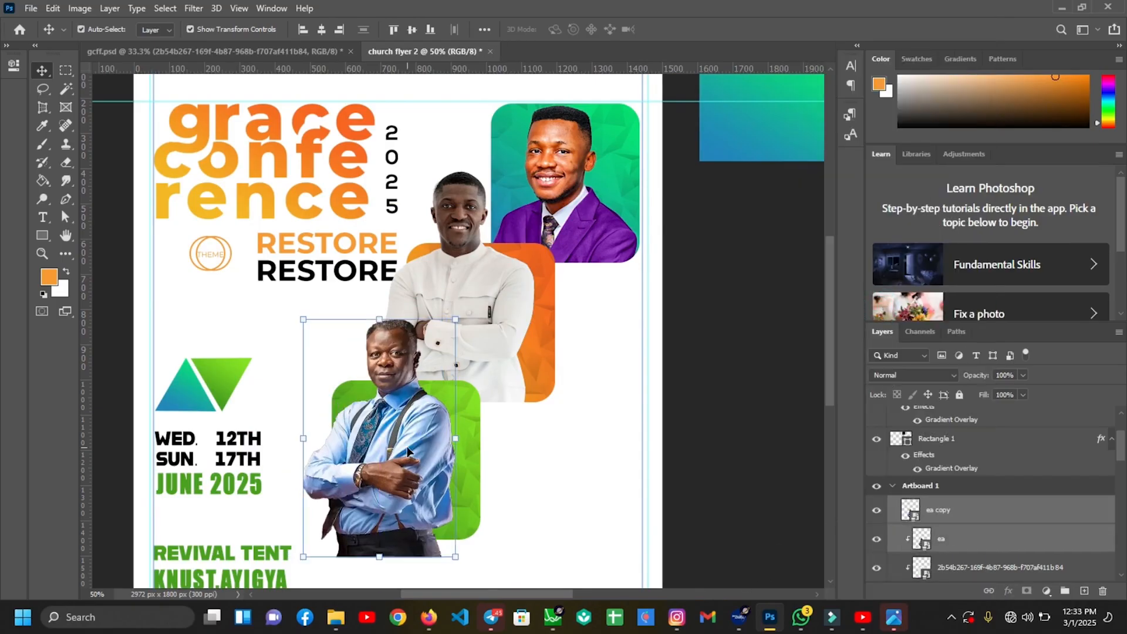
left_click(758, 531)
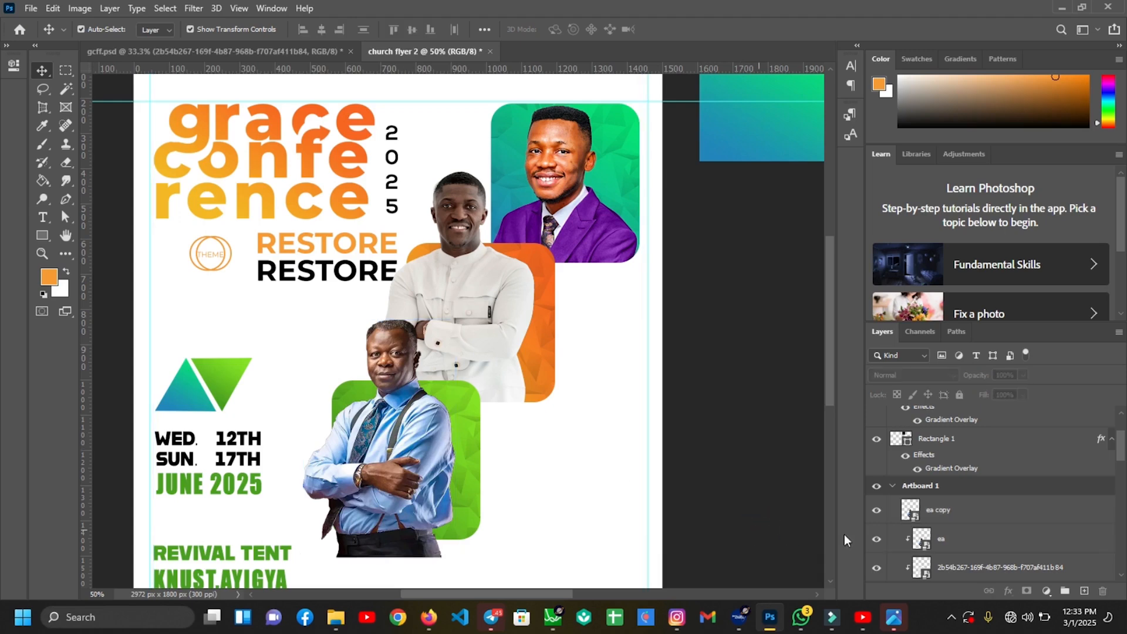
Mask the ea copy and brush away the man's legs below the green square
left_click(969, 515)
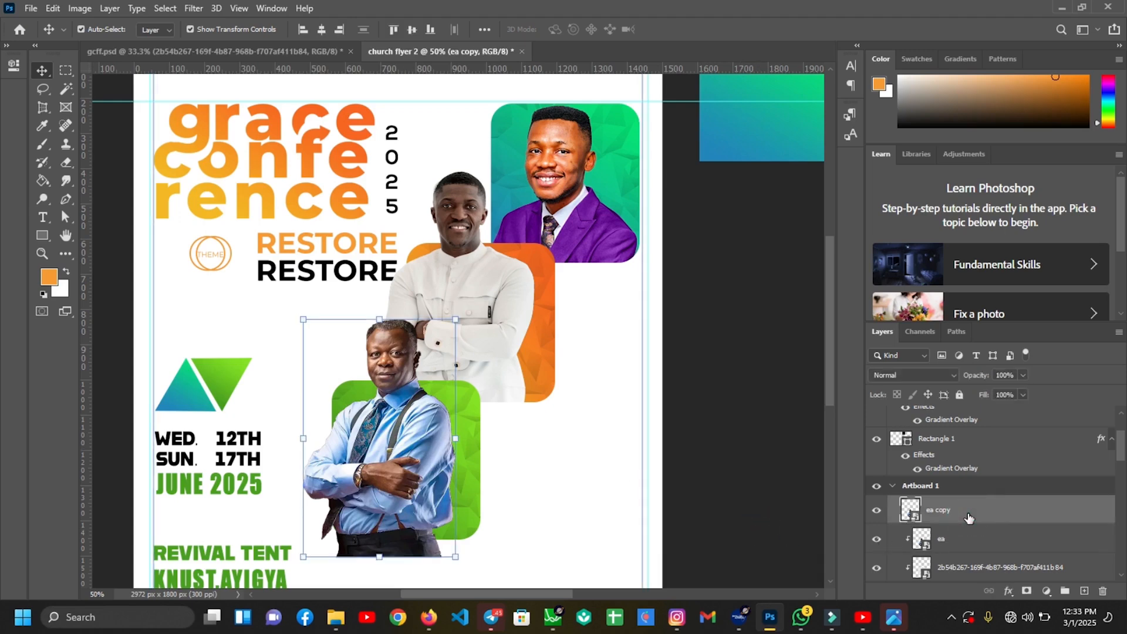
left_click(1025, 591)
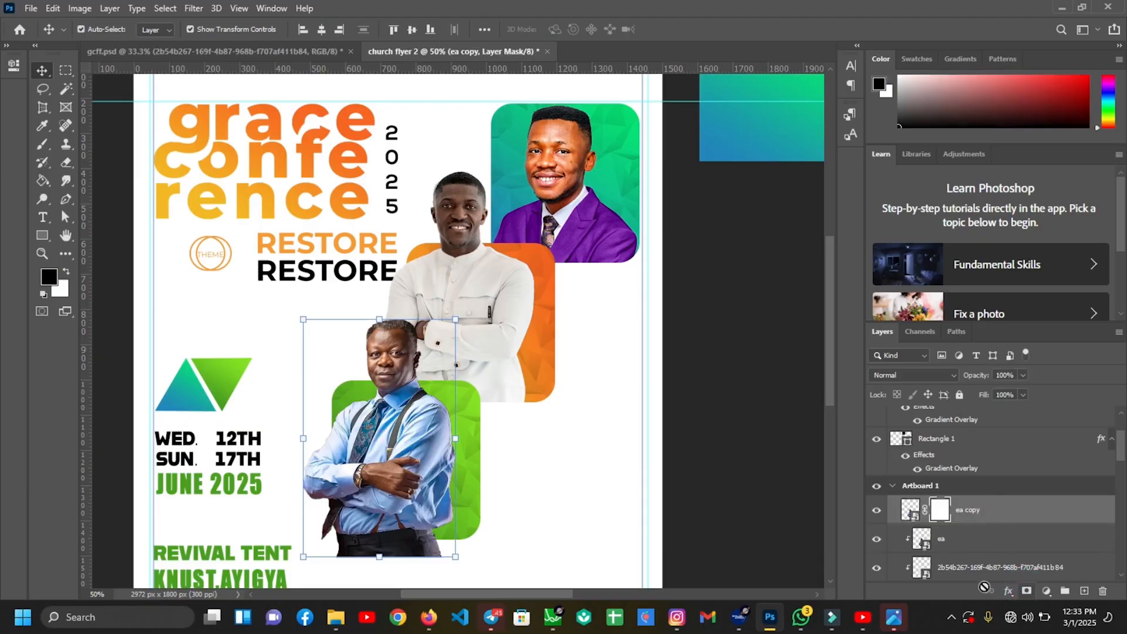
key("b")
key("ctrl+plus")
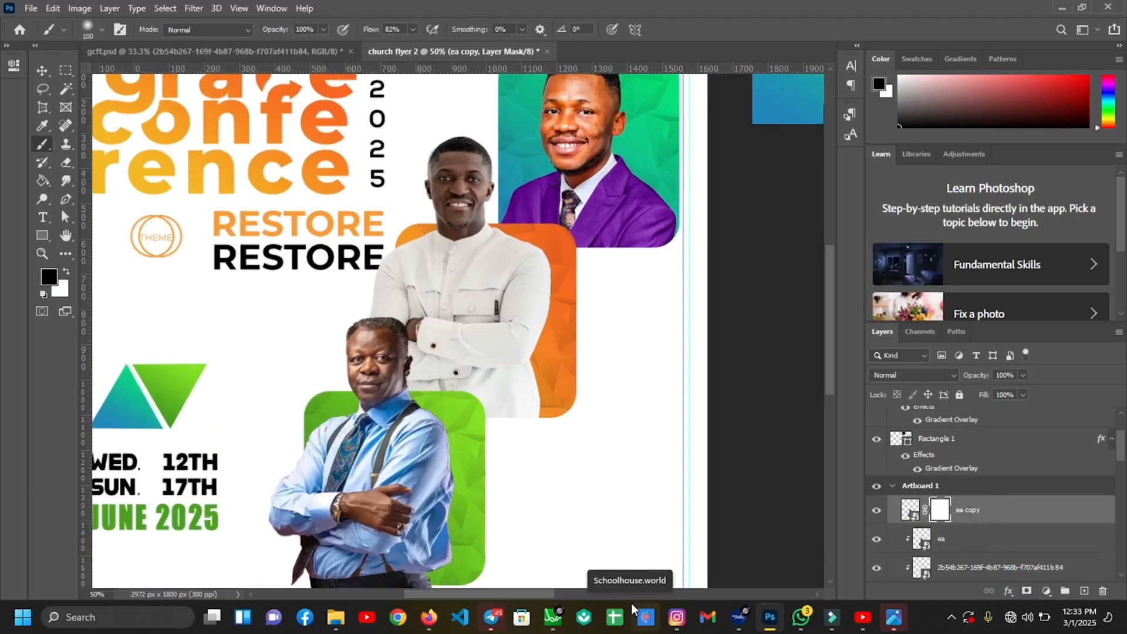
scroll(255, 420, "down", 5)
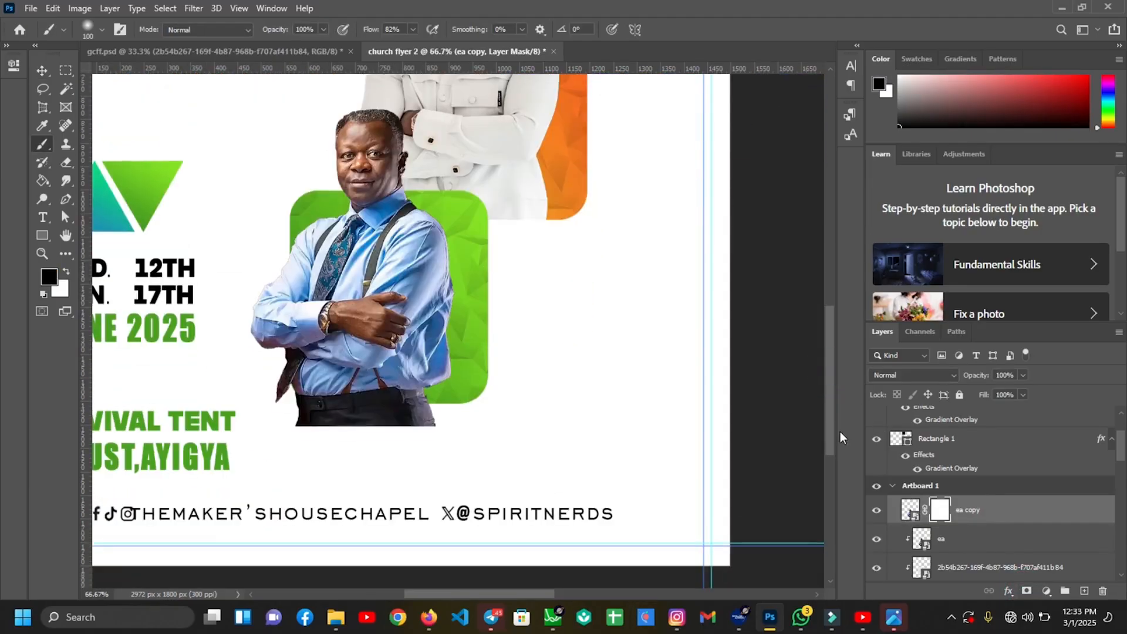
mouse_move(301, 429)
left_mouse_down()
mouse_move(445, 420)
mouse_move(398, 414)
mouse_move(426, 408)
mouse_move(318, 415)
mouse_move(309, 406)
mouse_move(334, 407)
mouse_move(298, 388)
mouse_move(303, 407)
mouse_move(376, 405)
mouse_move(356, 417)
mouse_move(445, 415)
left_mouse_up()
key("bracketleft")
key("bracketleft")
key("bracketleft")
key("bracketleft")
key("bracketleft")
key("bracketleft")
key("v")
key("ctrl+0")
left_click(449, 422)
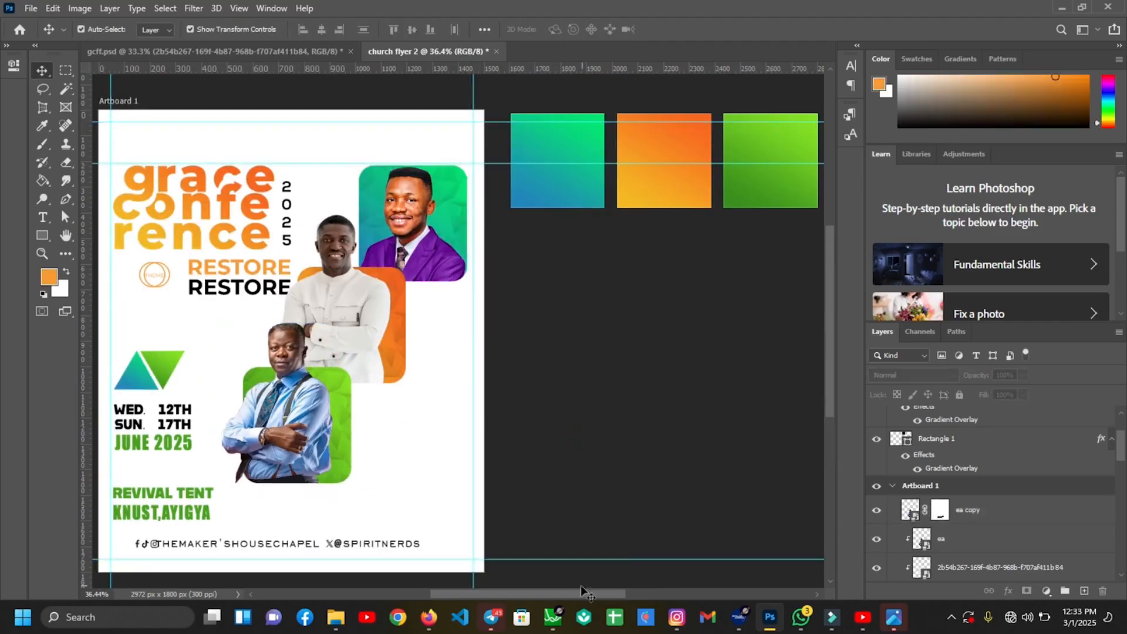
left_click_drag(581, 592, 572, 592)
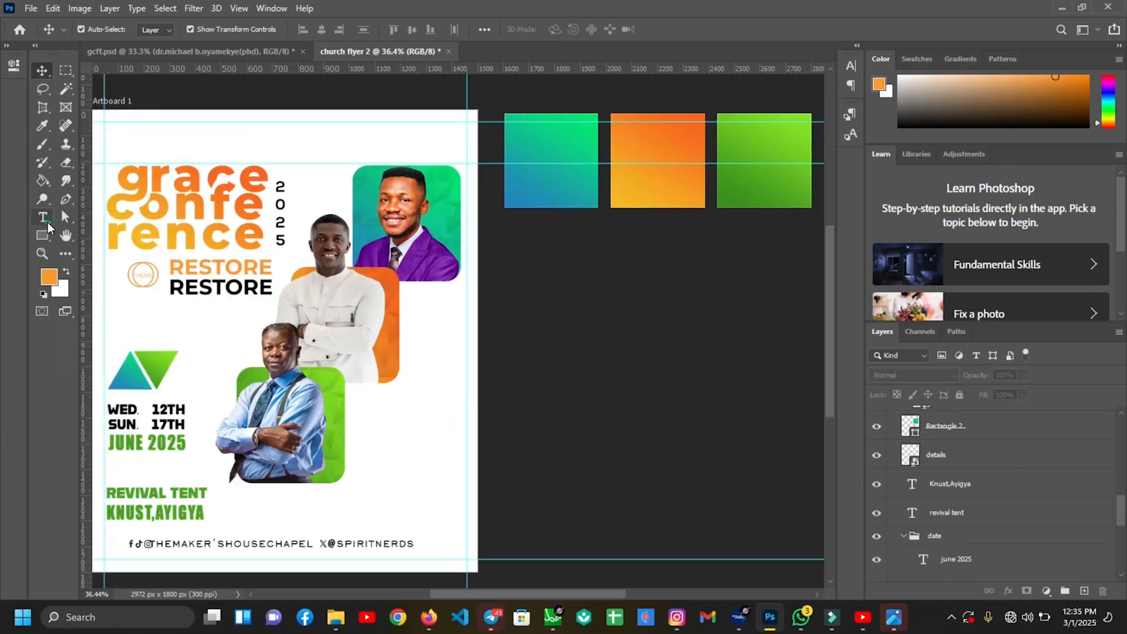
Start a text layer beside the orange square in Montserrat Light, coloured blue sampled from the gradient
left_click(46, 221)
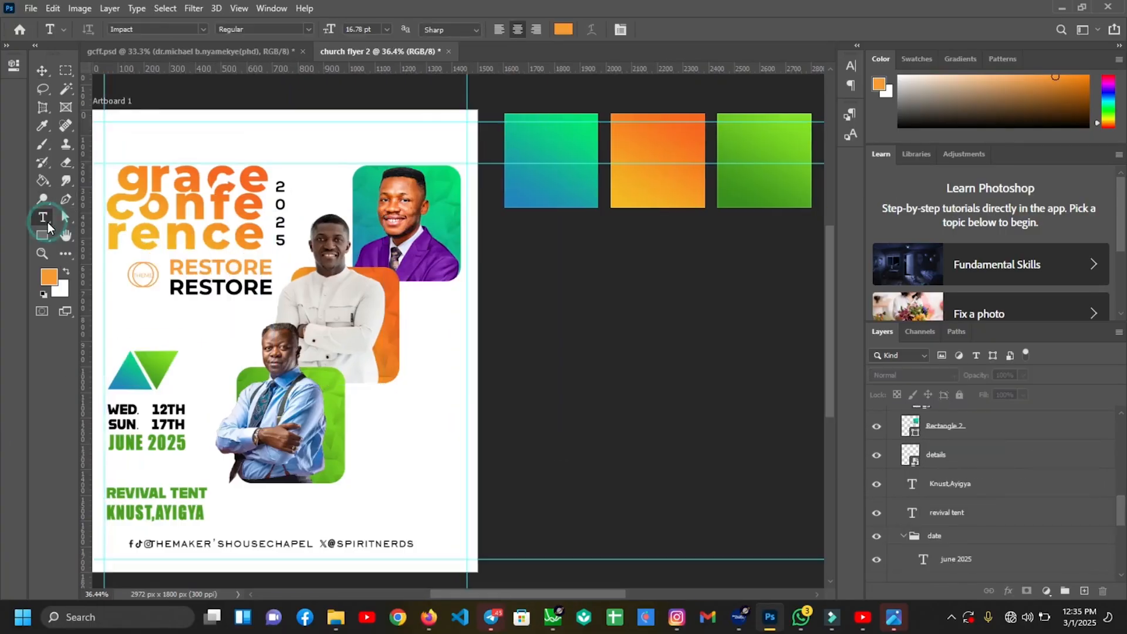
left_click(408, 293)
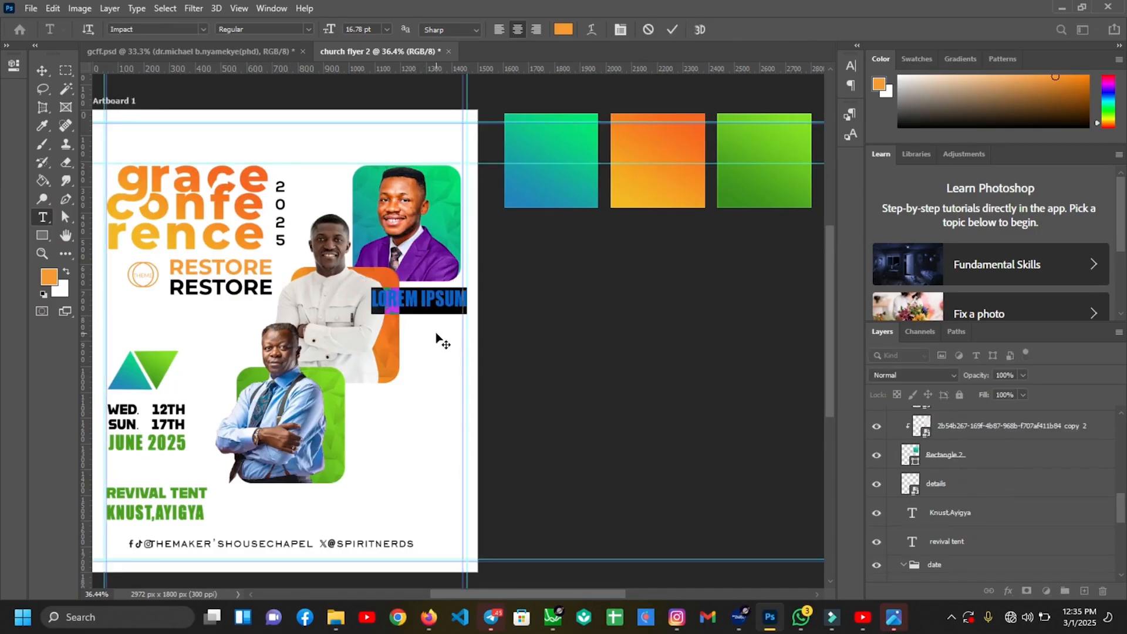
key("ctrl+plus")
left_click(164, 30)
type("Montserrat")
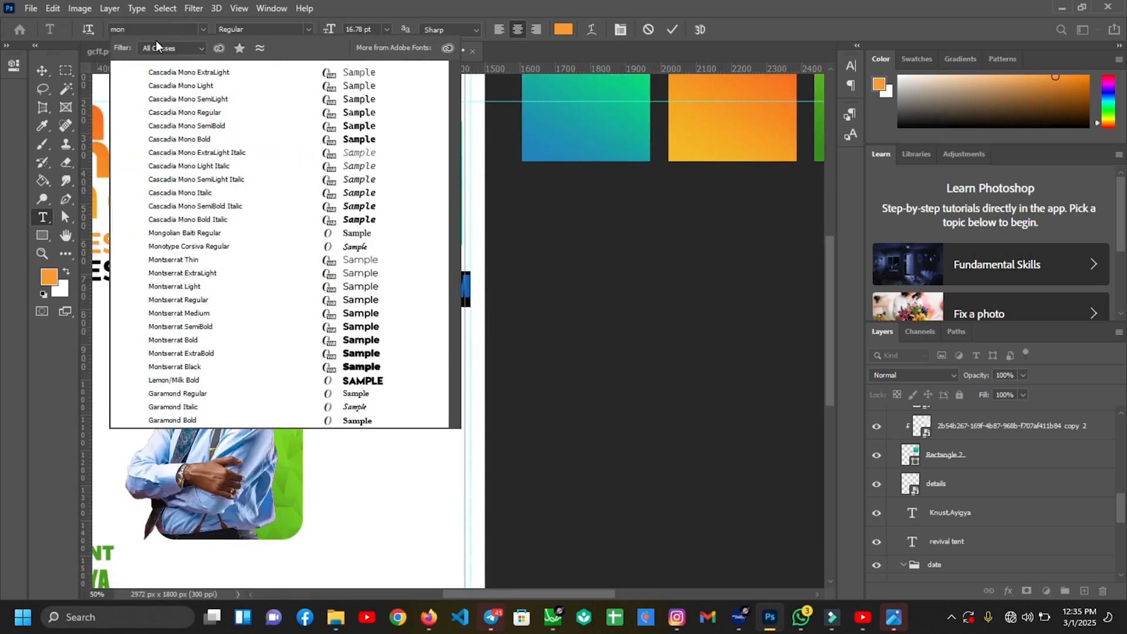
left_click(175, 98)
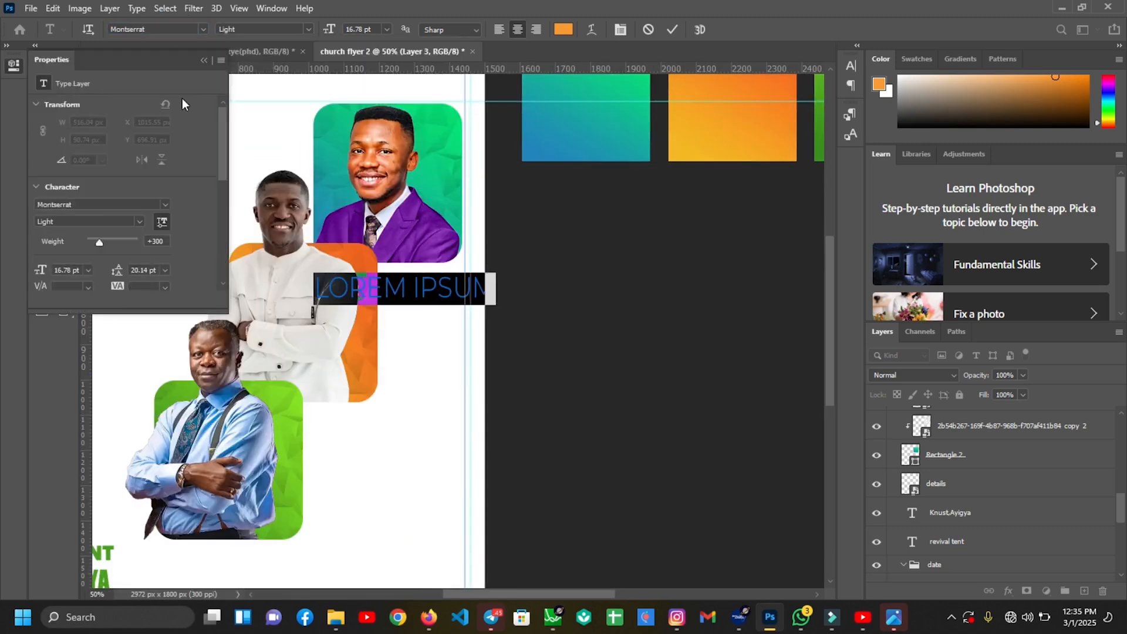
left_click(564, 30)
left_click(537, 148)
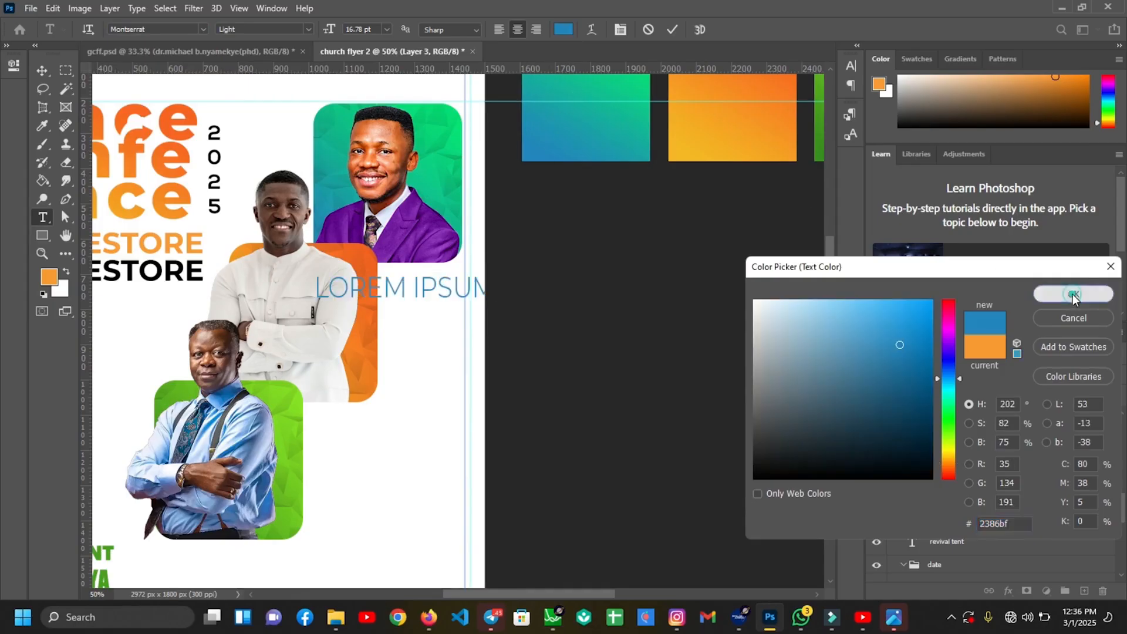
left_click(1073, 293)
Type 'APST.edu' and shrink it to about 59% size
type("APST.edu")
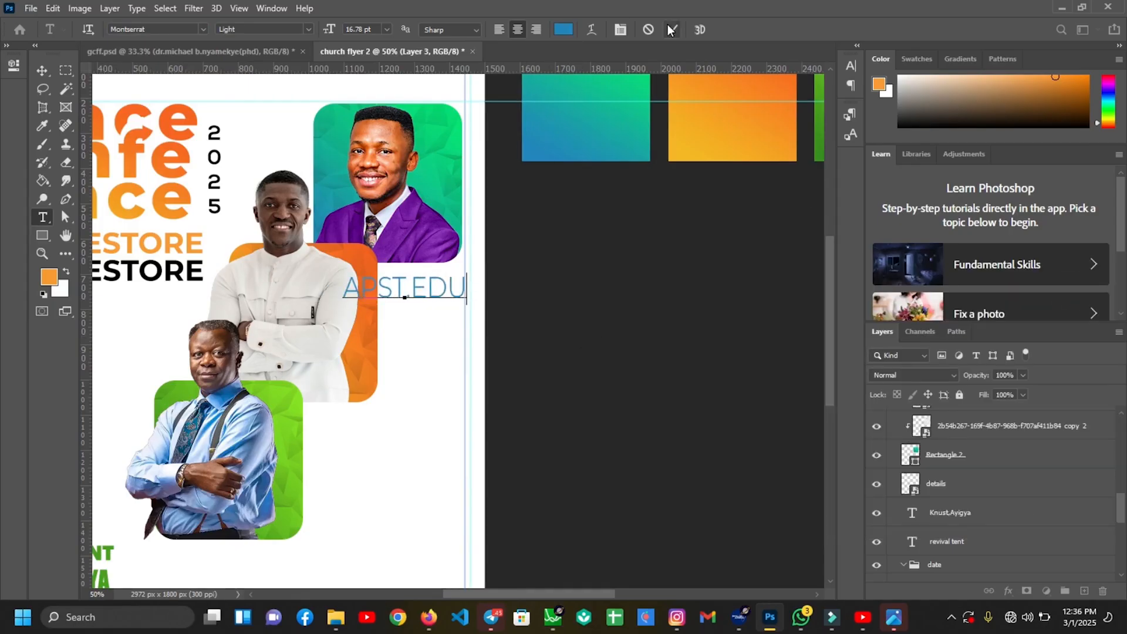
left_click(672, 30)
key("v")
left_click_drag(464, 286, 452, 272)
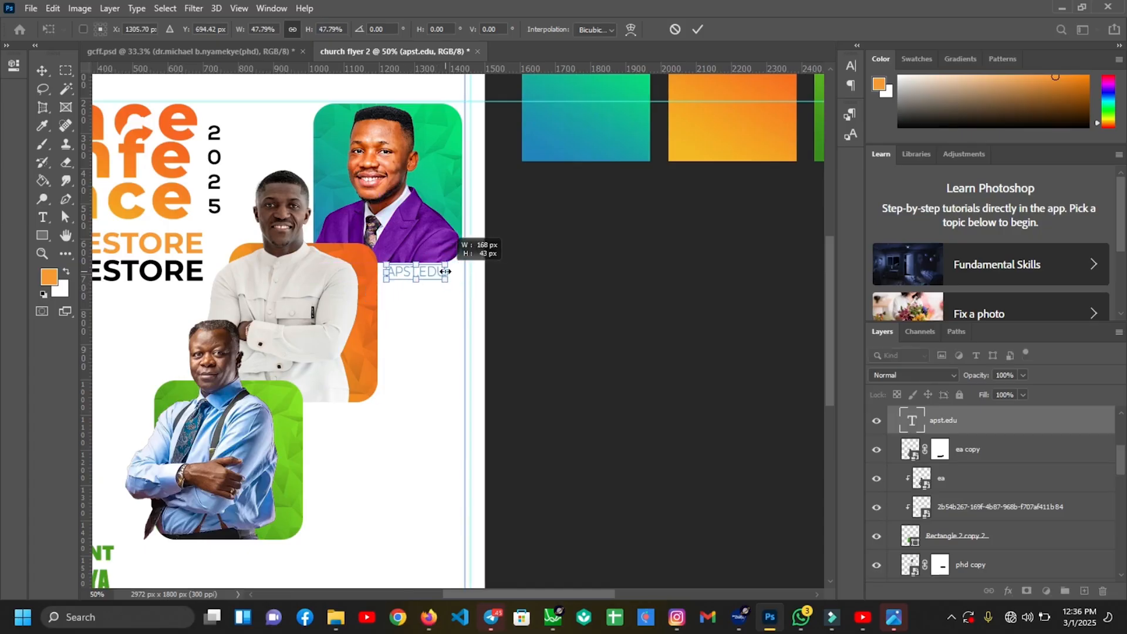
key("ctrl+plus")
key("Return")
Add the speaker's surname below APST.EDU in Impact and resize it
left_click(42, 221)
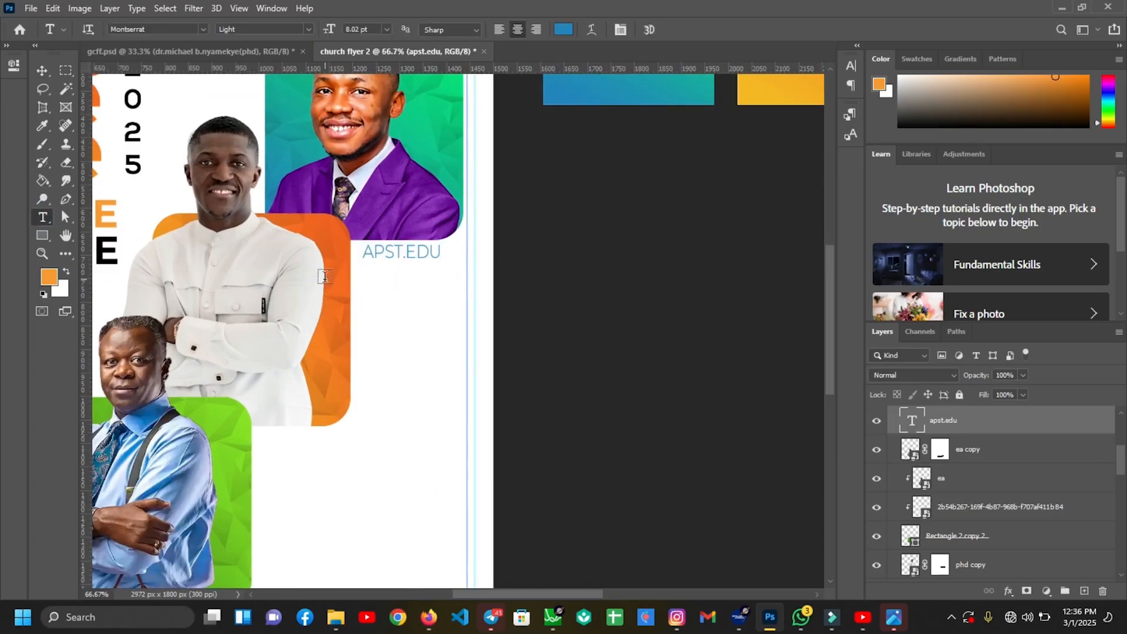
left_click(365, 287)
type("UDECHUKWU")
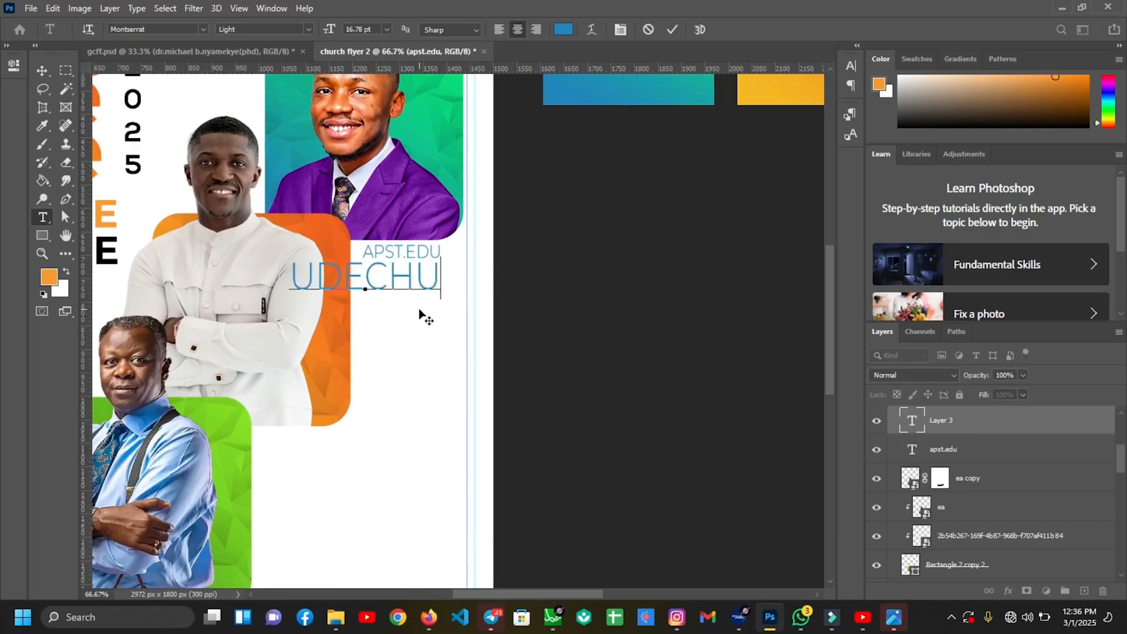
left_click(673, 30)
left_click(203, 28)
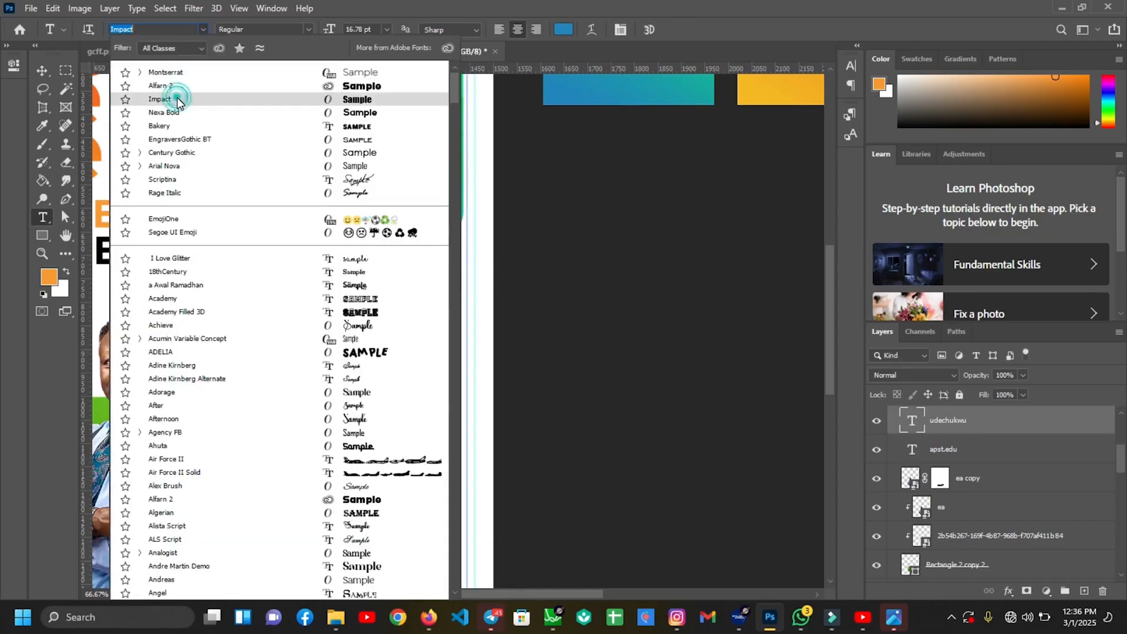
left_click(176, 99)
left_click(43, 70)
left_click_drag(318, 276, 421, 266)
key("Return")
Widen the name's letter spacing, adjust its width, and colour it black
left_click(851, 67)
left_click(810, 117)
scroll(810, 118, "up", 1)
left_click(435, 301)
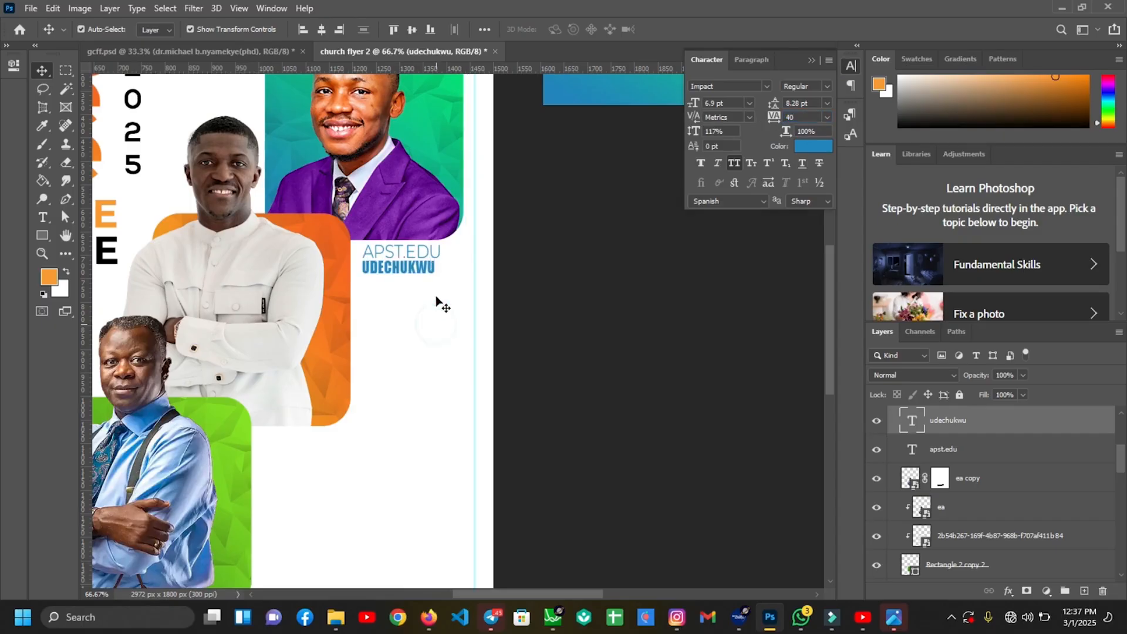
left_click(422, 268)
key("ctrl+plus")
left_click_drag(423, 236, 431, 235)
mouse_move(307, 237)
left_mouse_down()
mouse_move(430, 232)
mouse_move(319, 235)
left_mouse_up()
left_click(697, 29)
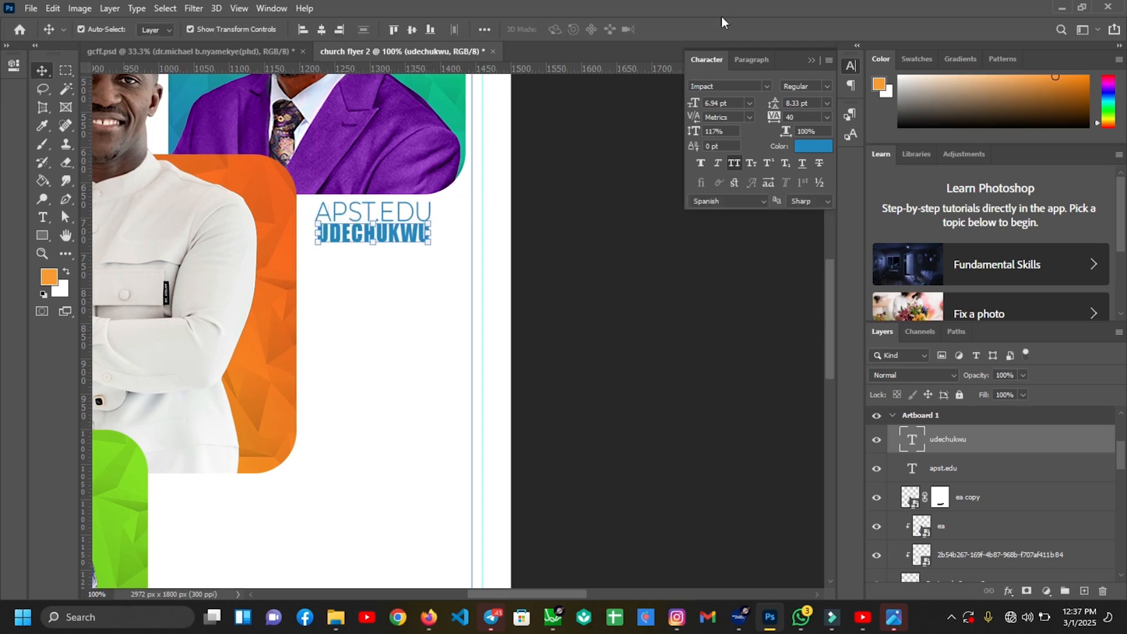
left_click(816, 147)
left_click(1086, 293)
key("ctrl+0")
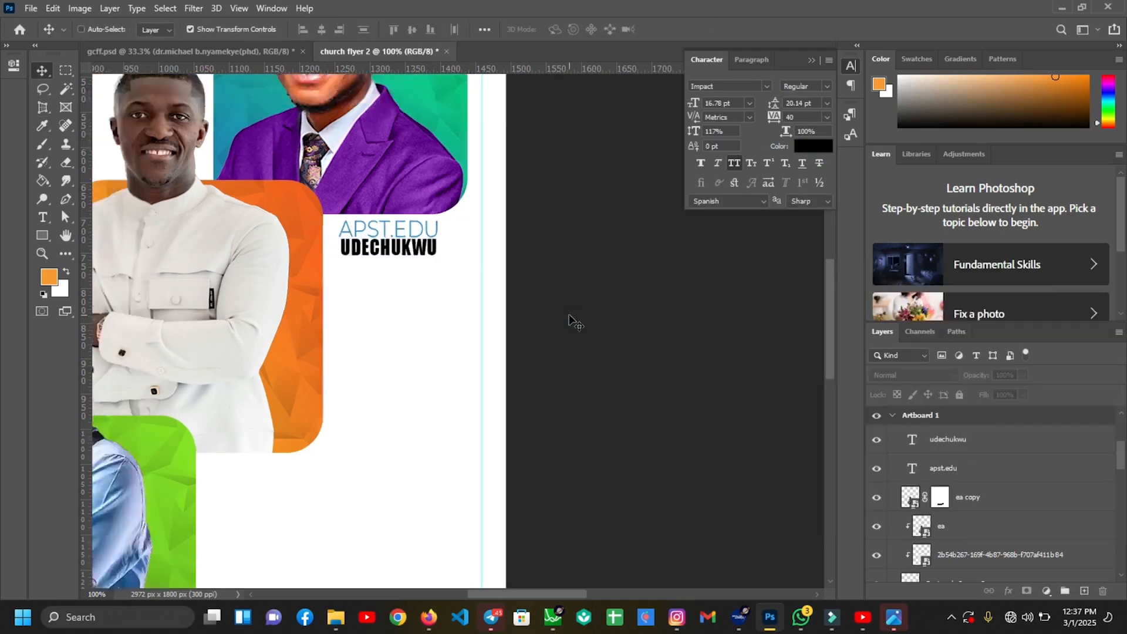
Narrow the APST.EDU line and set its horizontal scale to 110%
key("ctrl+1")
left_click(375, 213)
key("ctrl+t")
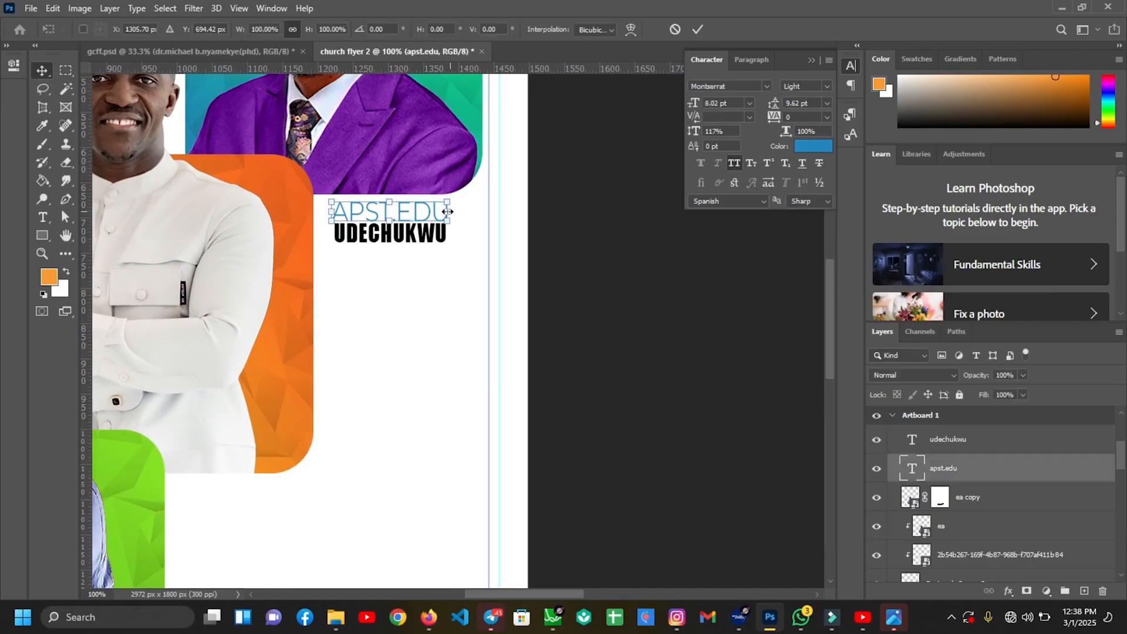
left_click_drag(445, 210, 439, 211)
left_click(697, 29)
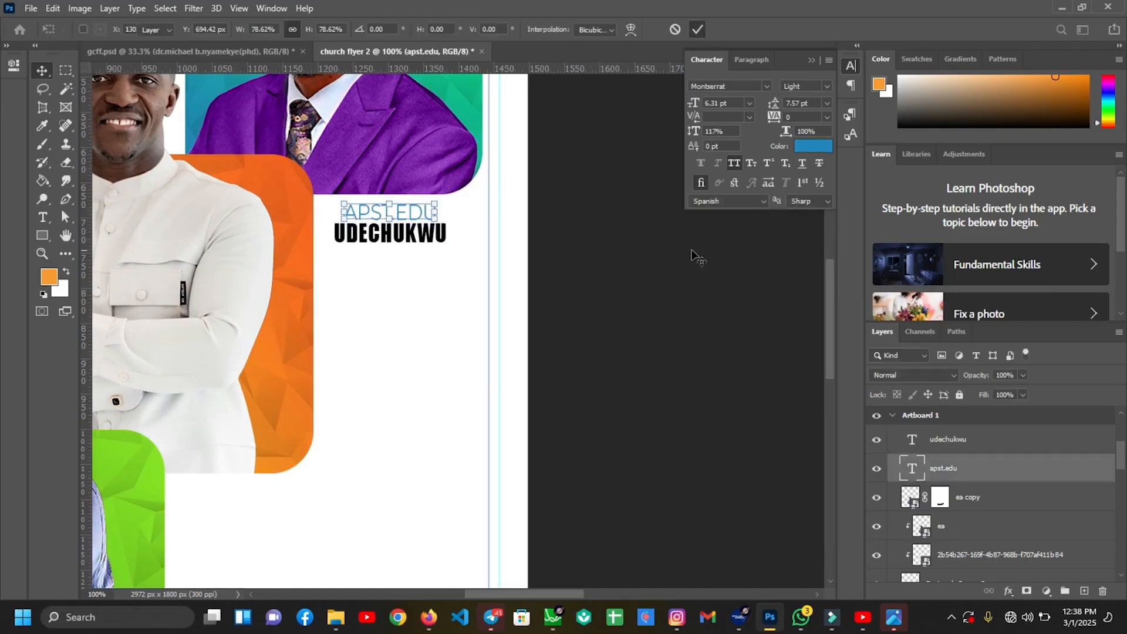
left_click(692, 251)
left_click(402, 217)
double_click(819, 131)
type("110")
key("Return")
left_click(576, 309)
left_click(414, 215)
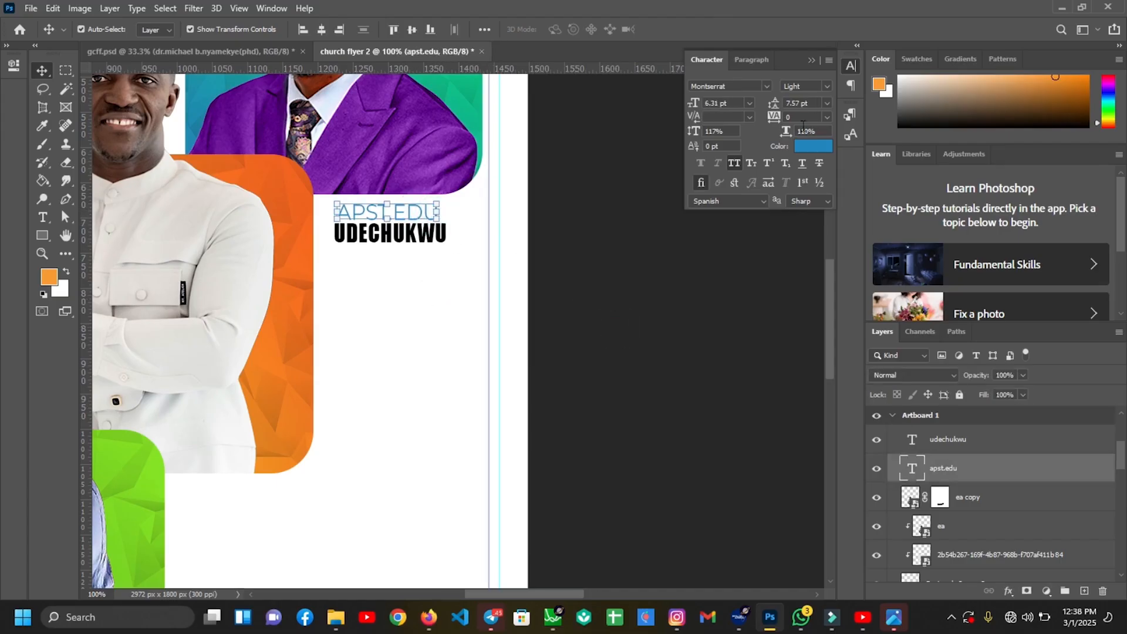
scroll(805, 116, "up", 2)
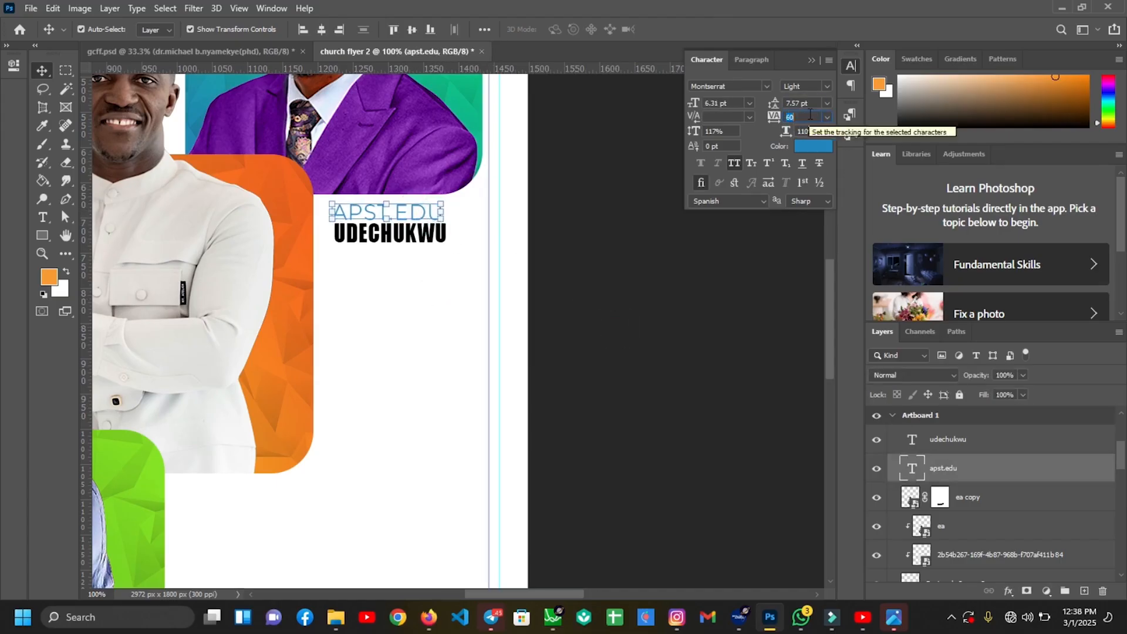
left_click(355, 292)
left_click(423, 209)
left_click(421, 315)
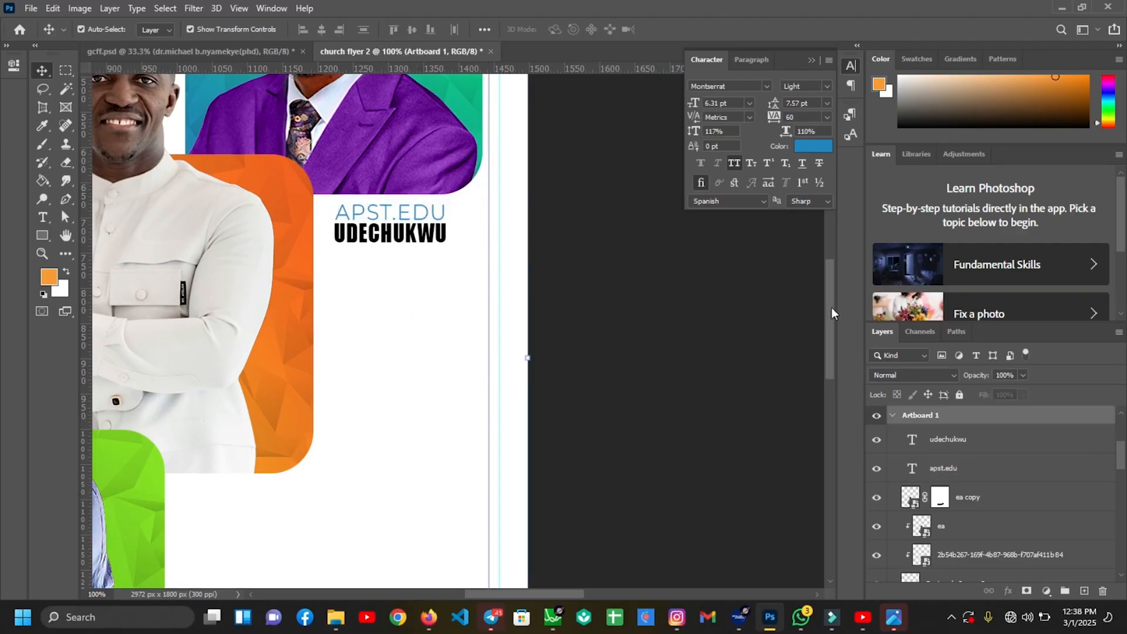
left_click_drag(829, 304, 833, 336)
Select both caption lines and Alt-drag a copy down-left toward the green panel
left_click(419, 96)
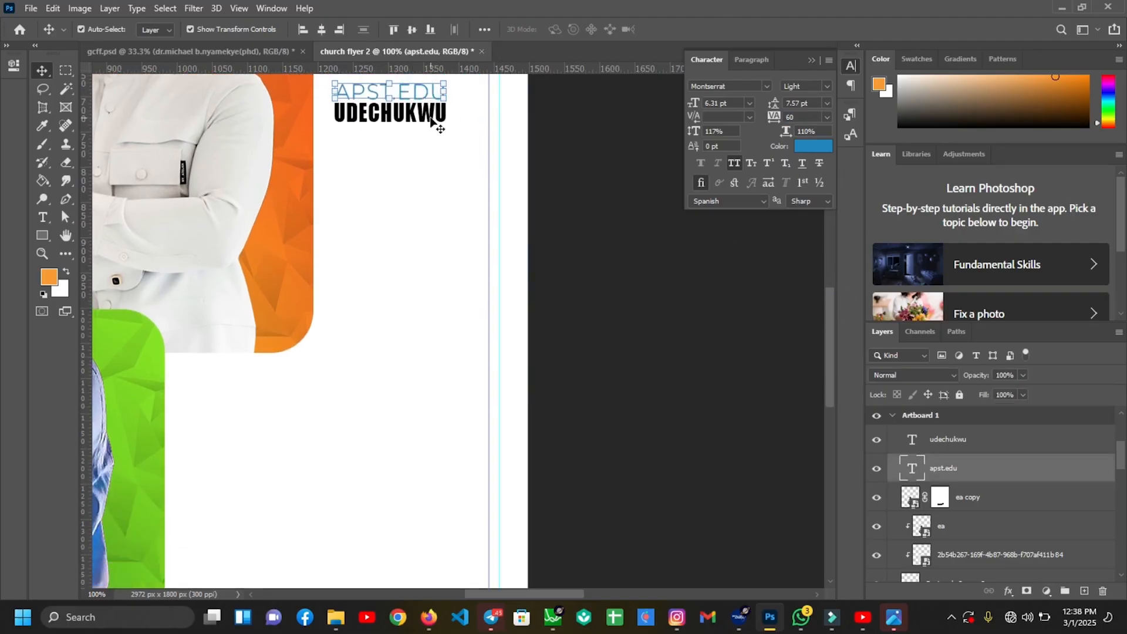
left_click(431, 120, "shift")
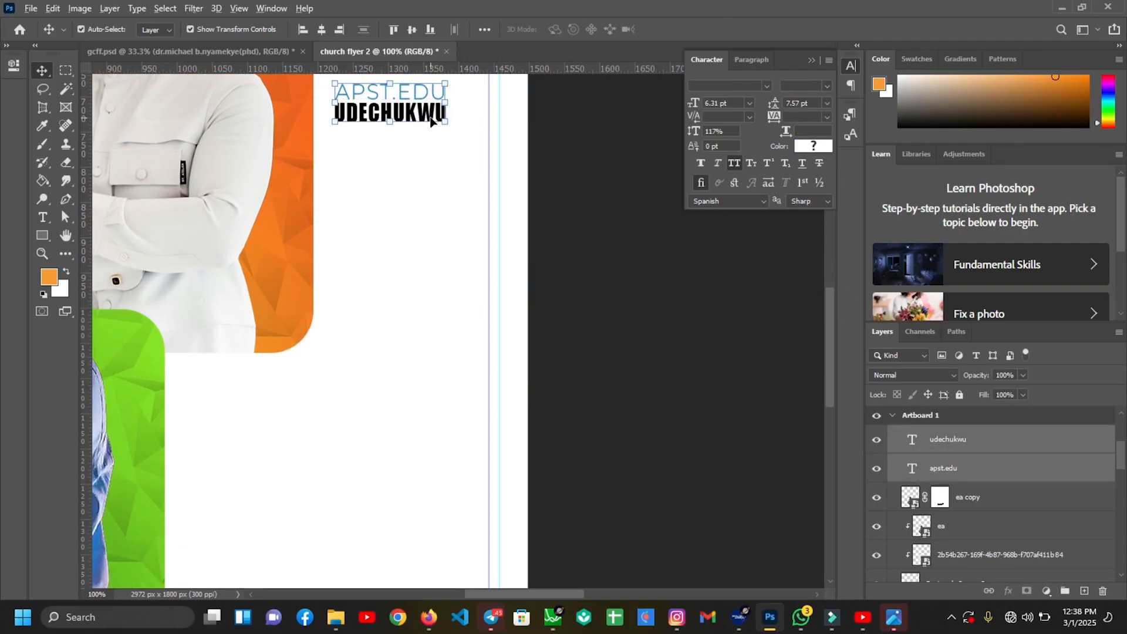
left_click_drag(432, 121, 269, 399)
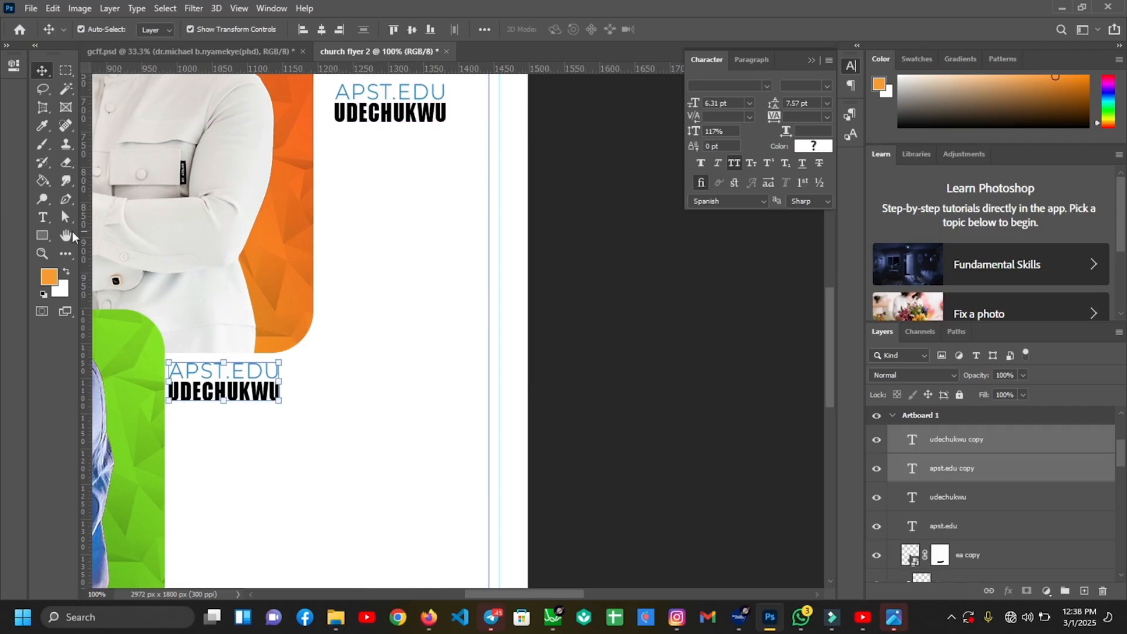
Recolour the copied title line orange sampled from the flyer and retype it with the speaker's title and first name
left_click(41, 218)
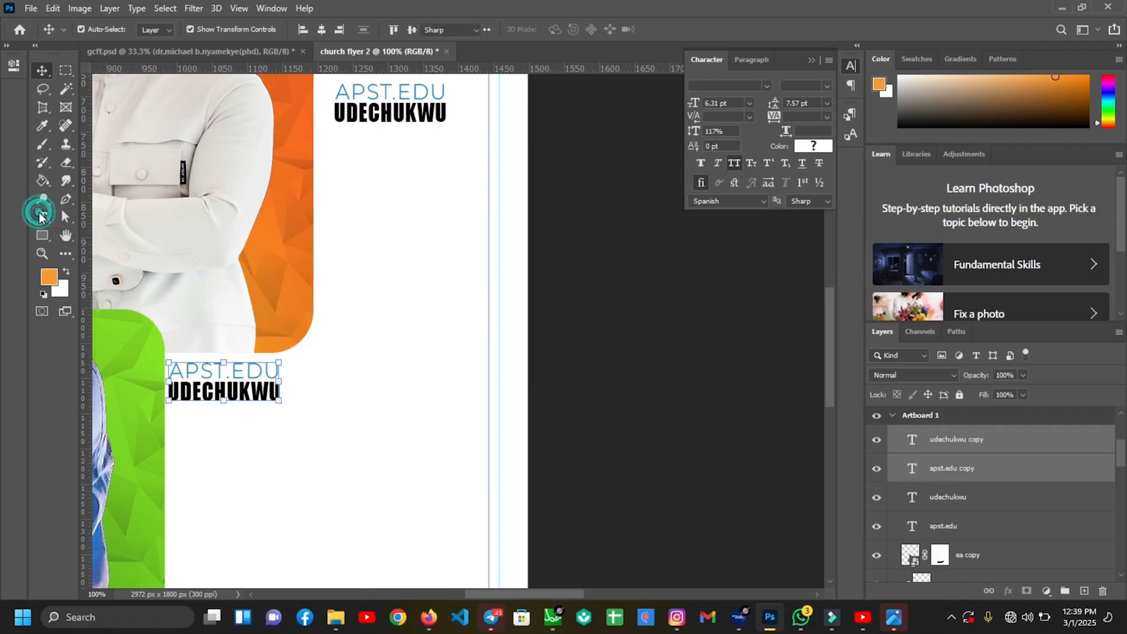
left_click(274, 361)
left_click_drag(281, 370, 169, 371)
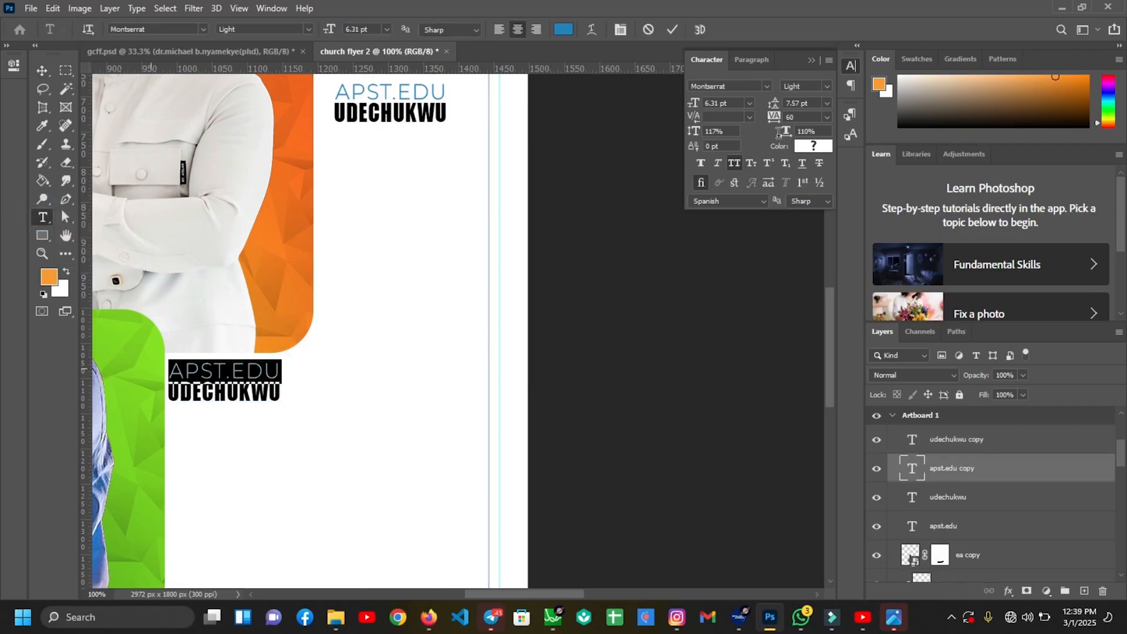
left_click(813, 145)
left_click(278, 340)
left_click(1057, 301)
left_click(372, 304)
Replace the copied name line with the speaker's full name and '(PHD)', then move it under the title
left_click_drag(283, 392, 112, 396)
type("BOA")
key("BackSpace")
key("BackSpace")
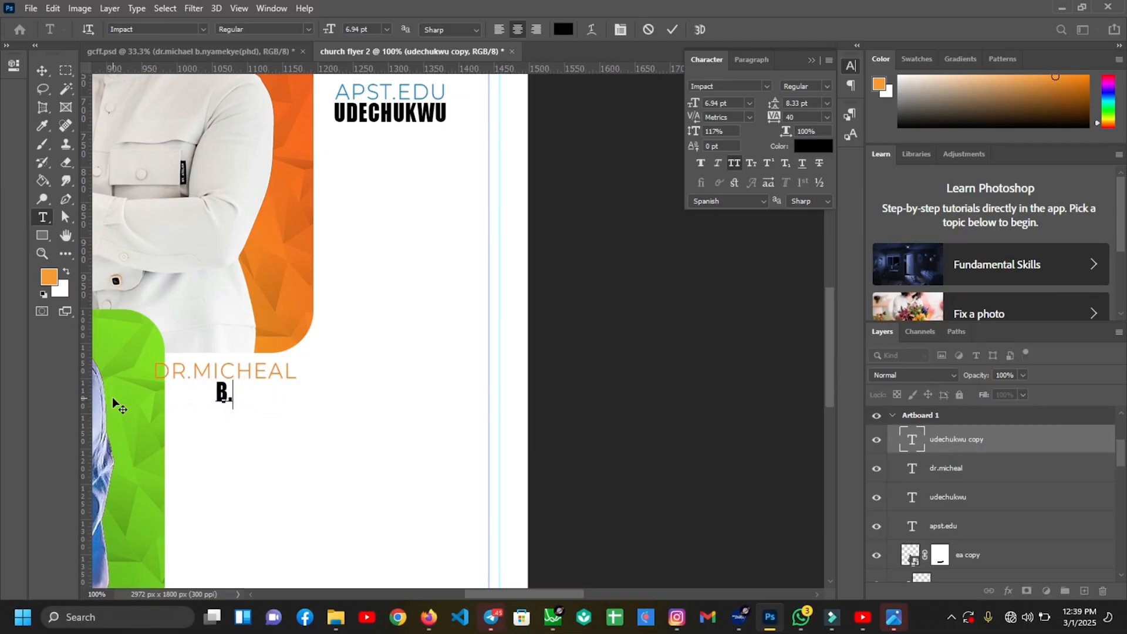
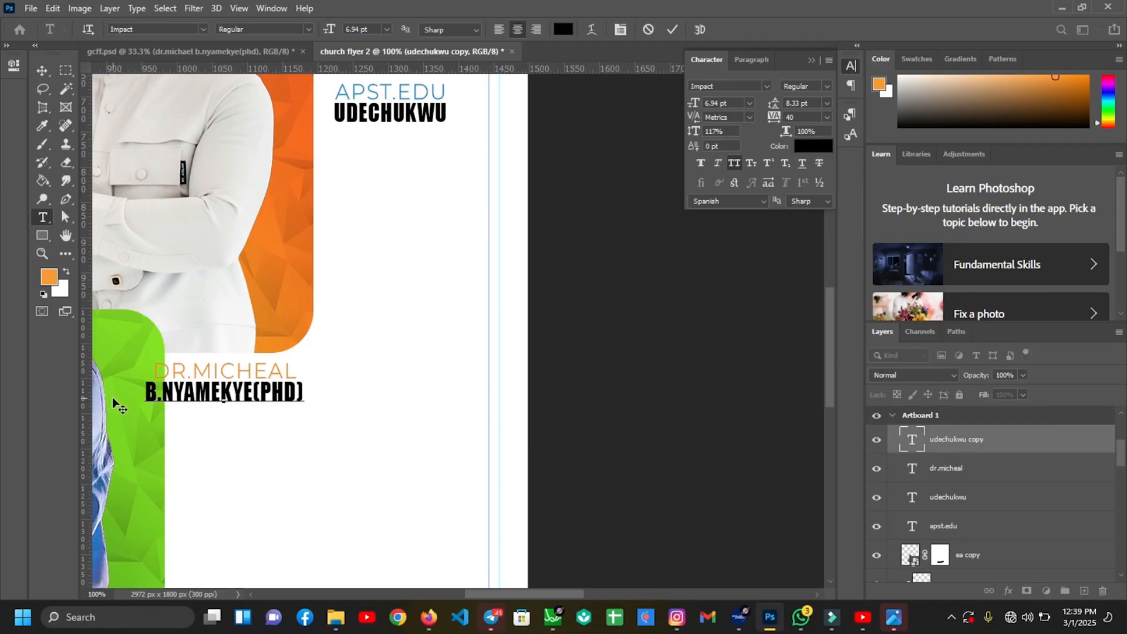
key("ctrl+Return")
key("v")
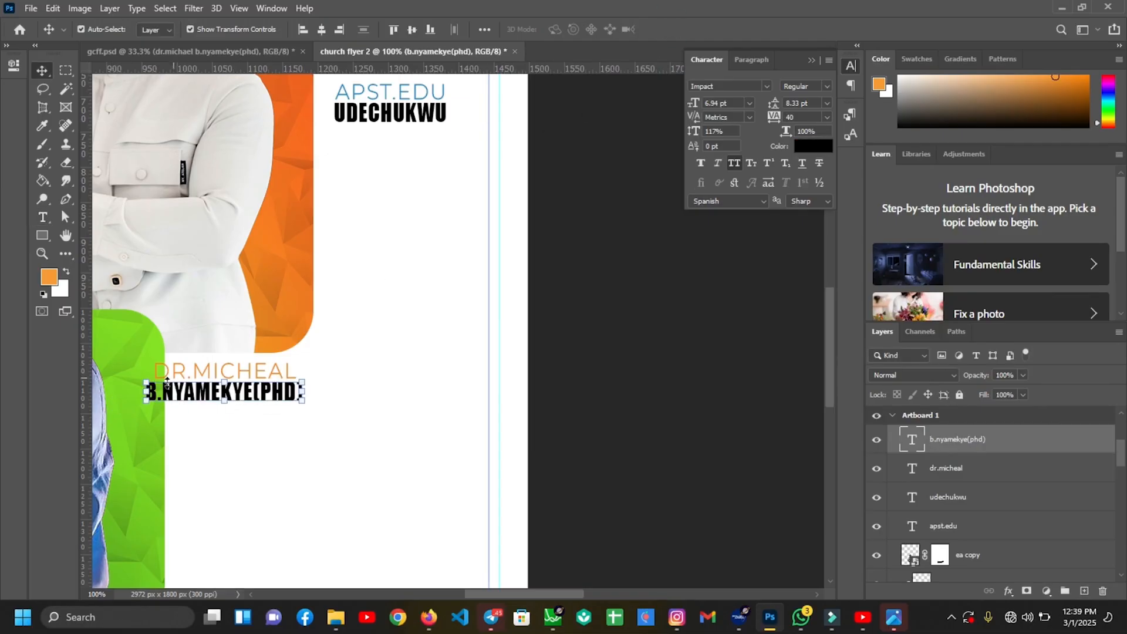
left_click_drag(204, 392, 292, 394)
left_click(320, 393)
key("ctrl+0")
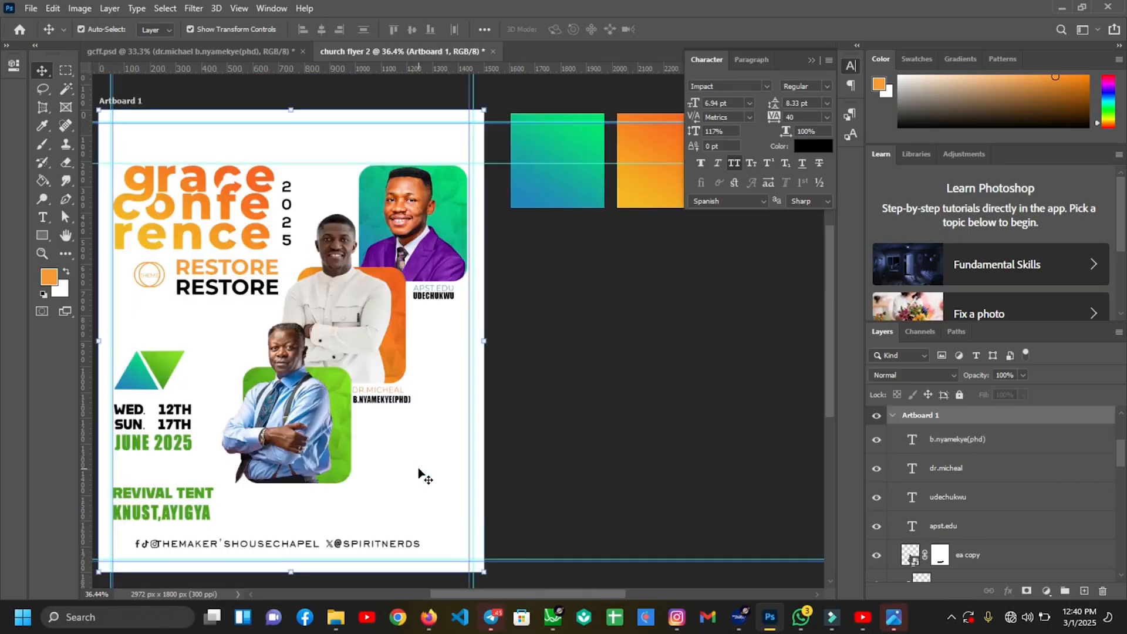
Duplicate the second caption's title and name lines and place the copy under the green photo
key("ctrl+plus")
key("ctrl+plus")
scroll(393, 360, "down", 1)
left_click_drag(319, 372, 319, 373)
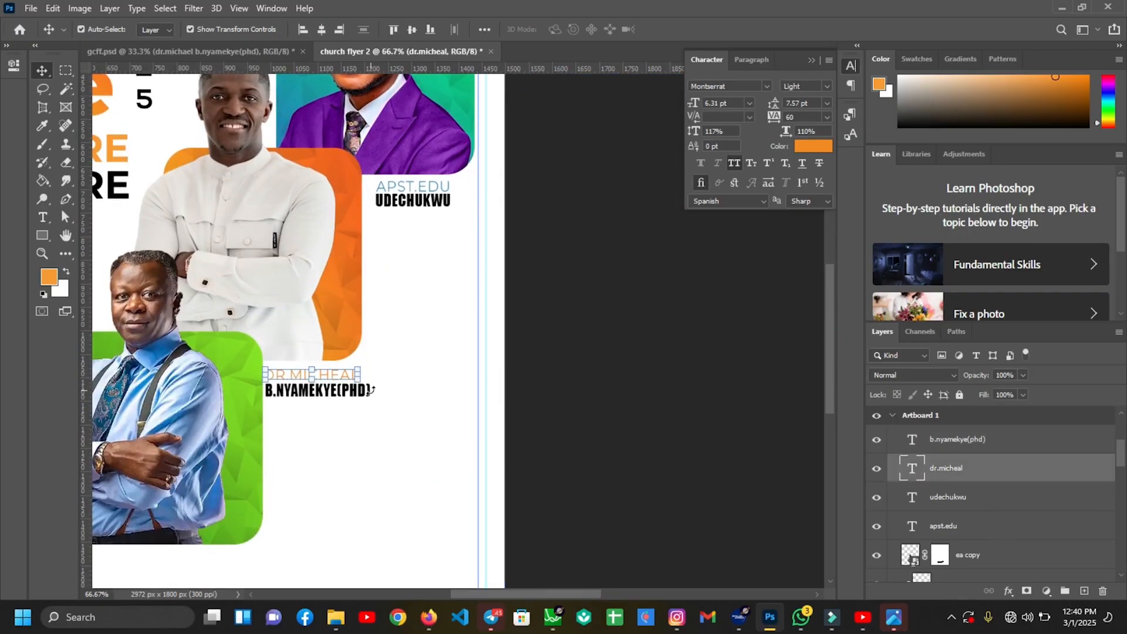
left_click(271, 393)
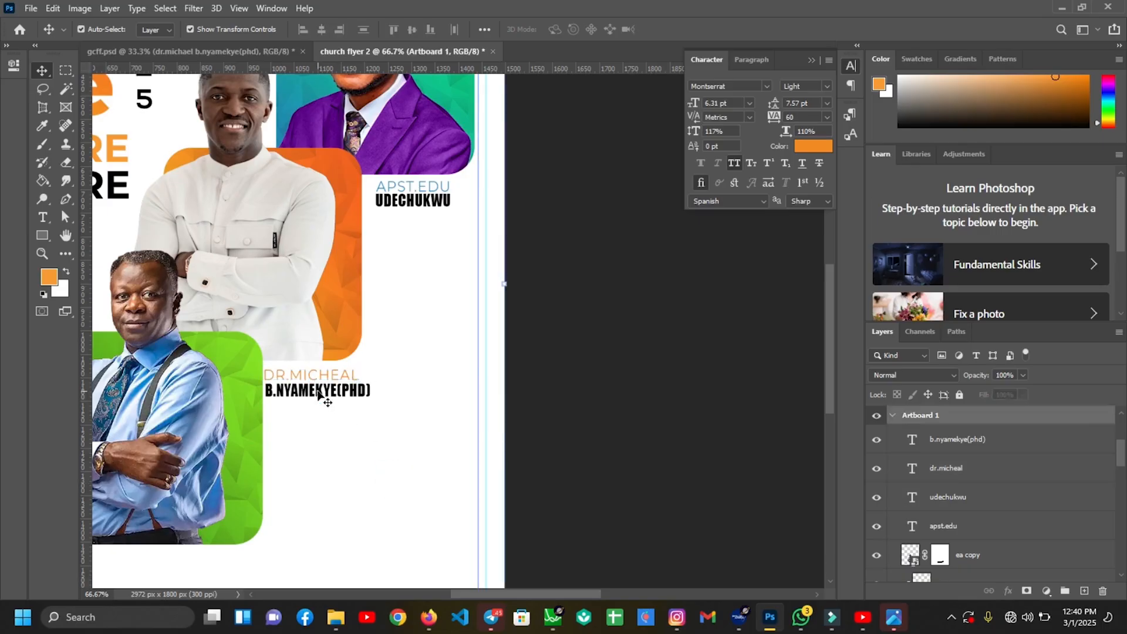
key("ctrl+plus")
left_click(207, 397, "shift")
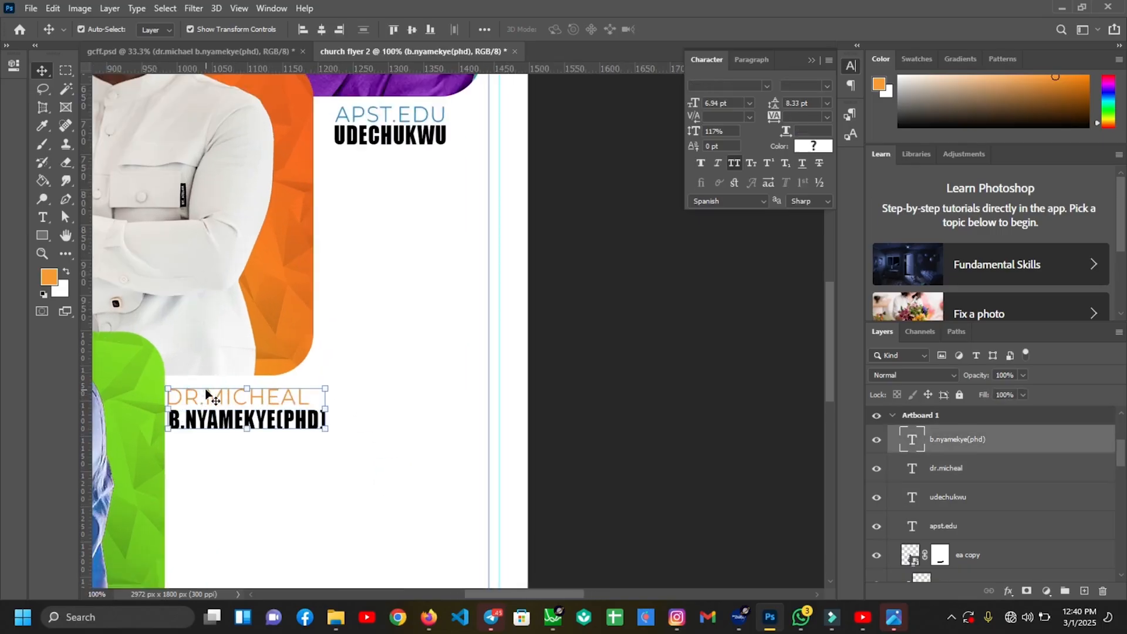
left_click_drag(270, 406, 280, 512, "alt")
key("ctrl+minus")
left_click_drag(303, 456, 194, 556)
key("ctrl+minus")
left_click(265, 507)
left_click(974, 468)
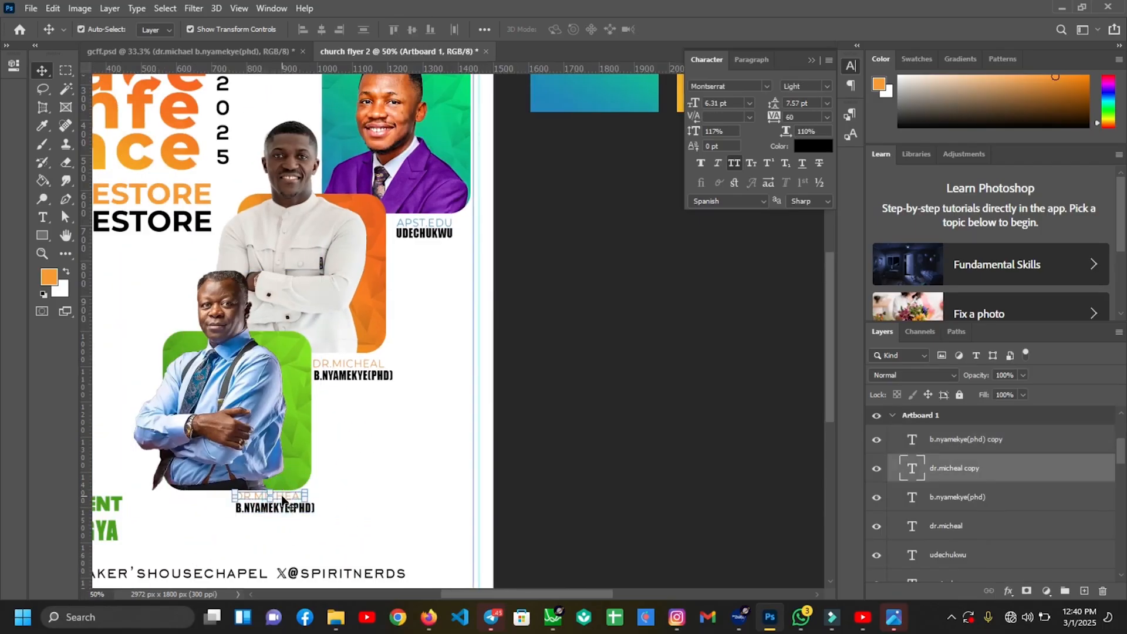
left_click(985, 439, "shift")
key("Left")
key("Left")
key("Left")
key("Left")
key("Left")
key("Left")
key("Left")
key("Left")
key("Left")
key("Left")
key("Left")
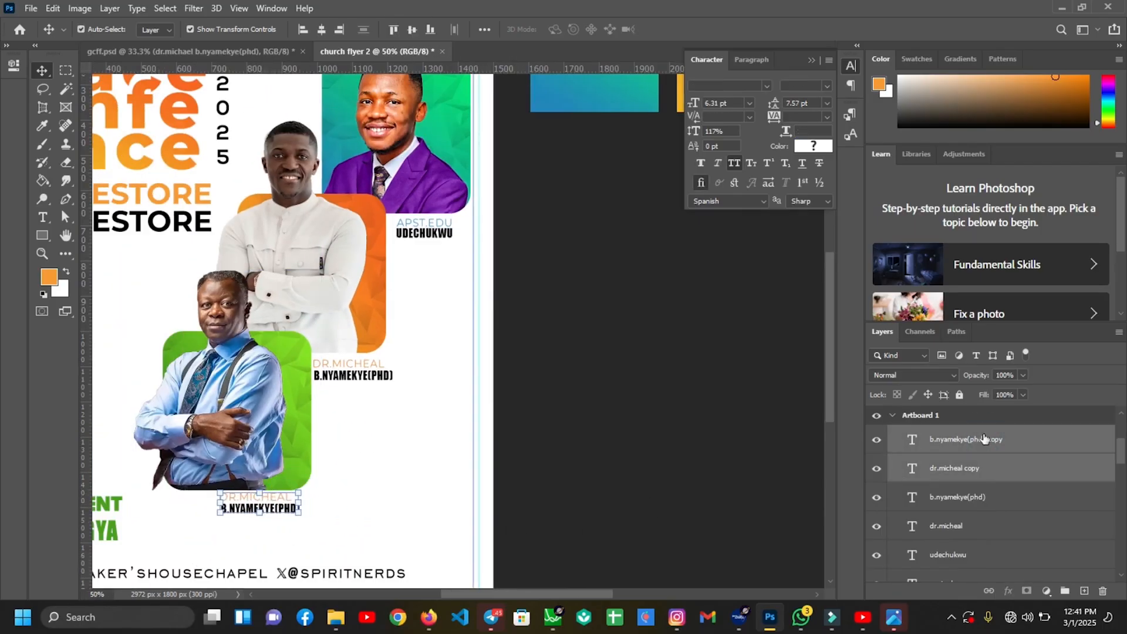
Make the copied title green sampled from the artwork and retype the title and name for the third speaker
left_click(42, 217)
left_click_drag(293, 498, 200, 491)
left_click(814, 146)
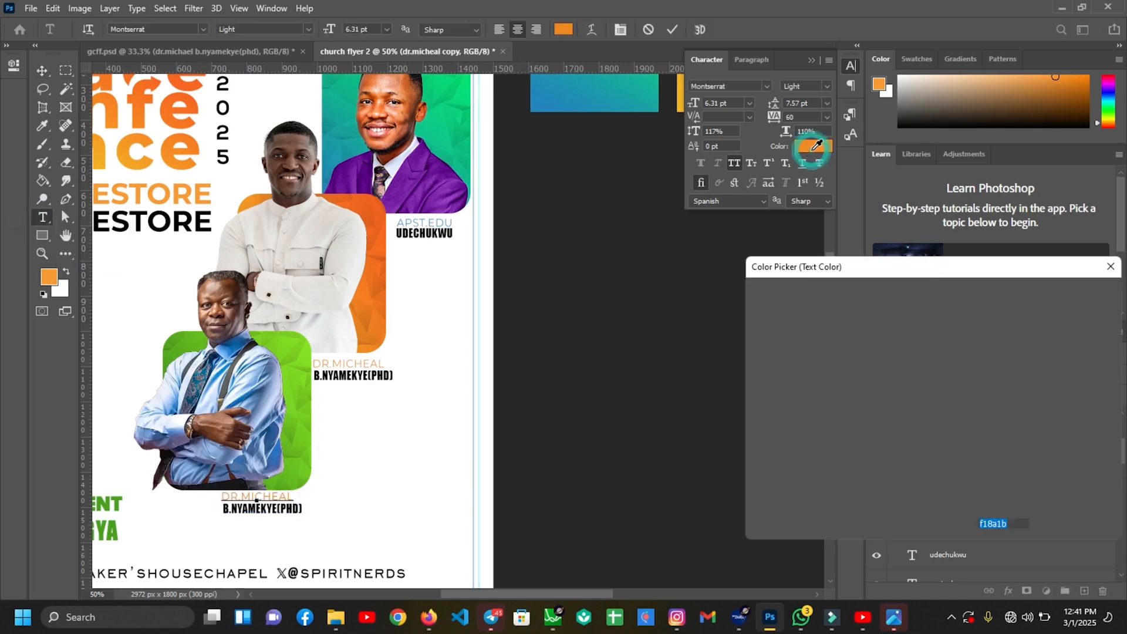
left_click(114, 528)
key("Return")
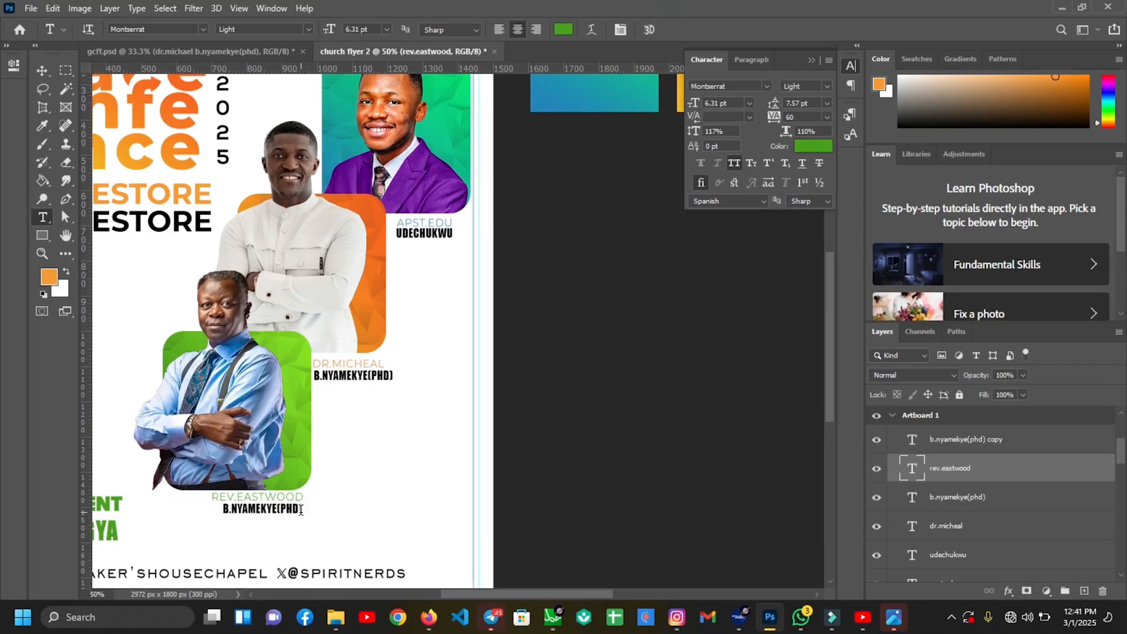
left_click_drag(305, 510, 182, 517)
left_click(681, 30)
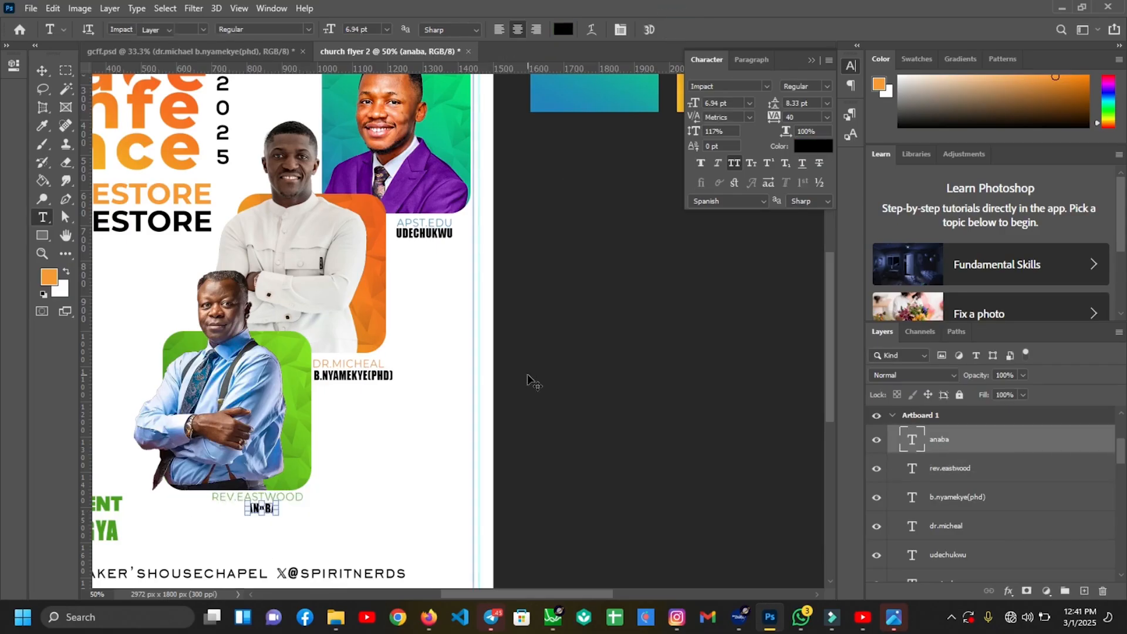
key("ctrl+0")
left_click(41, 235)
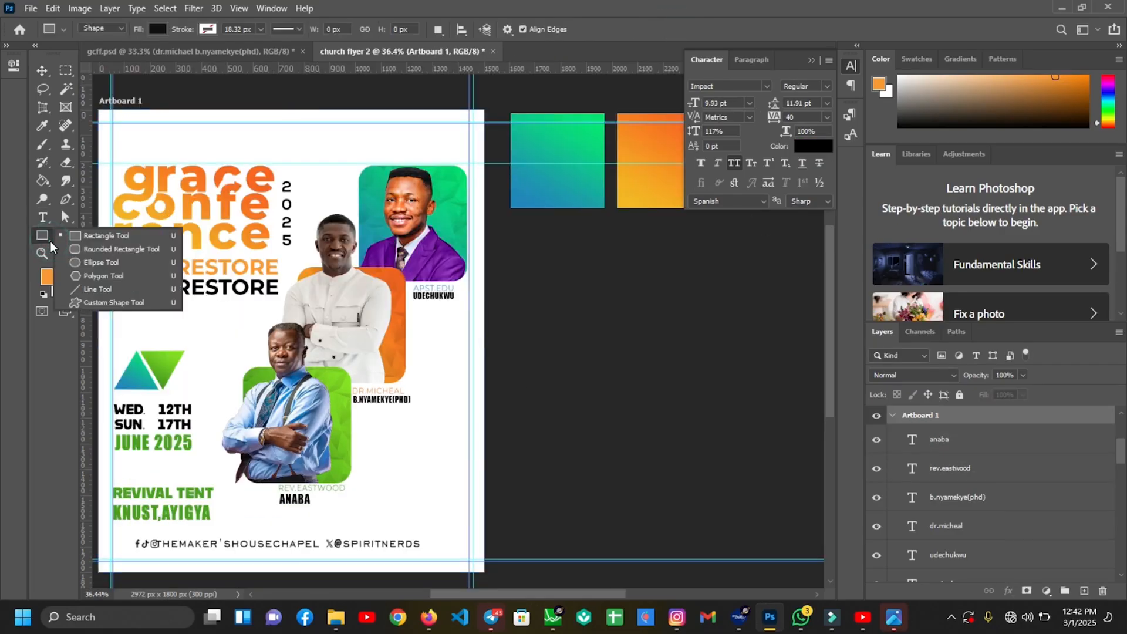
Draw a small circle below the top caption and duplicate it into a vertical column of four
left_click(87, 259)
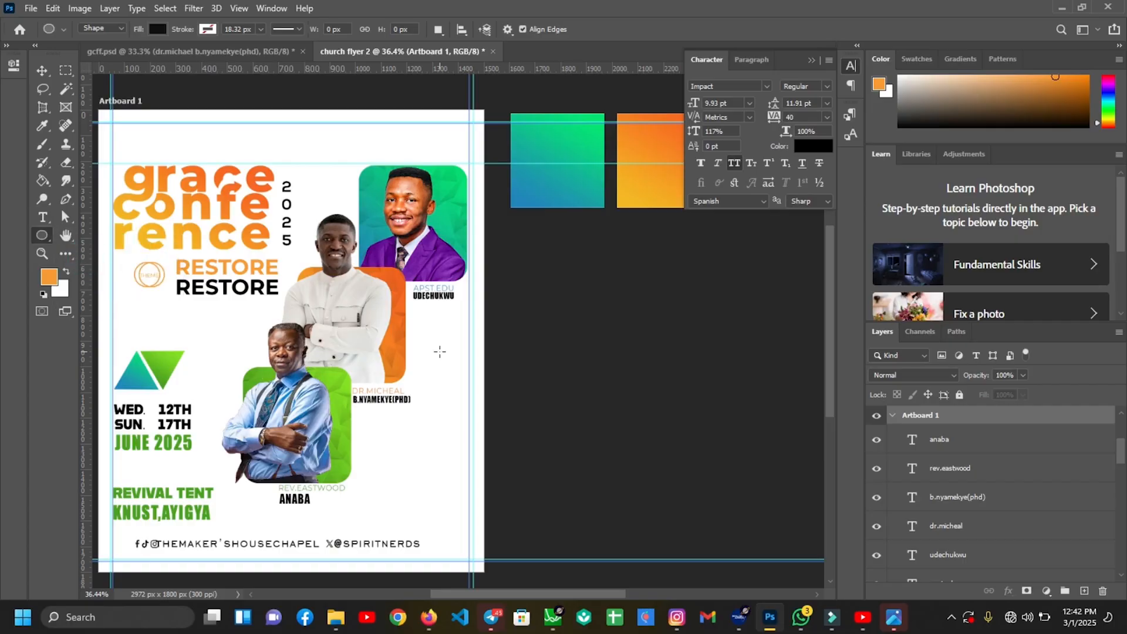
scroll(439, 350, "up", 3)
mouse_move(399, 291)
left_mouse_down()
mouse_move(433, 321)
mouse_move(414, 304)
left_mouse_up()
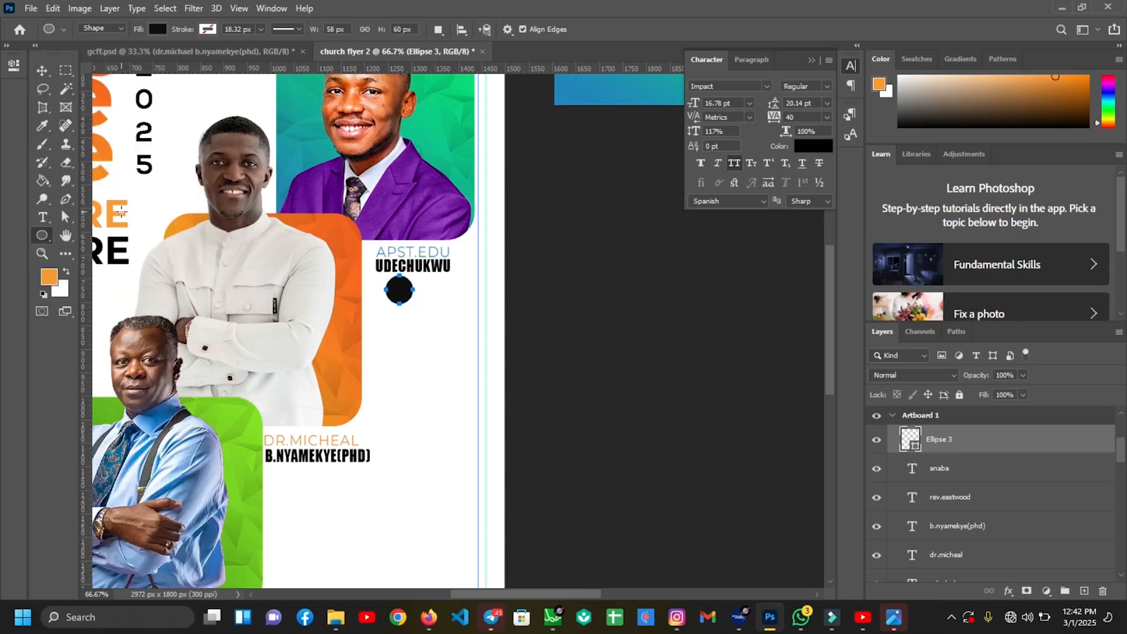
key("v")
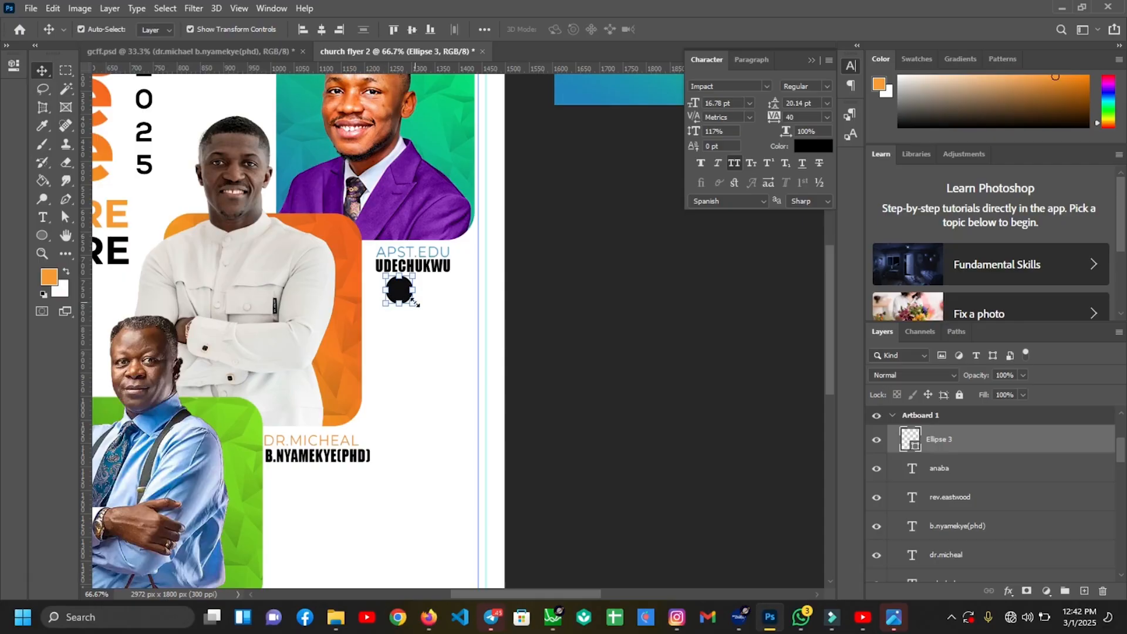
left_click_drag(415, 303, 404, 297)
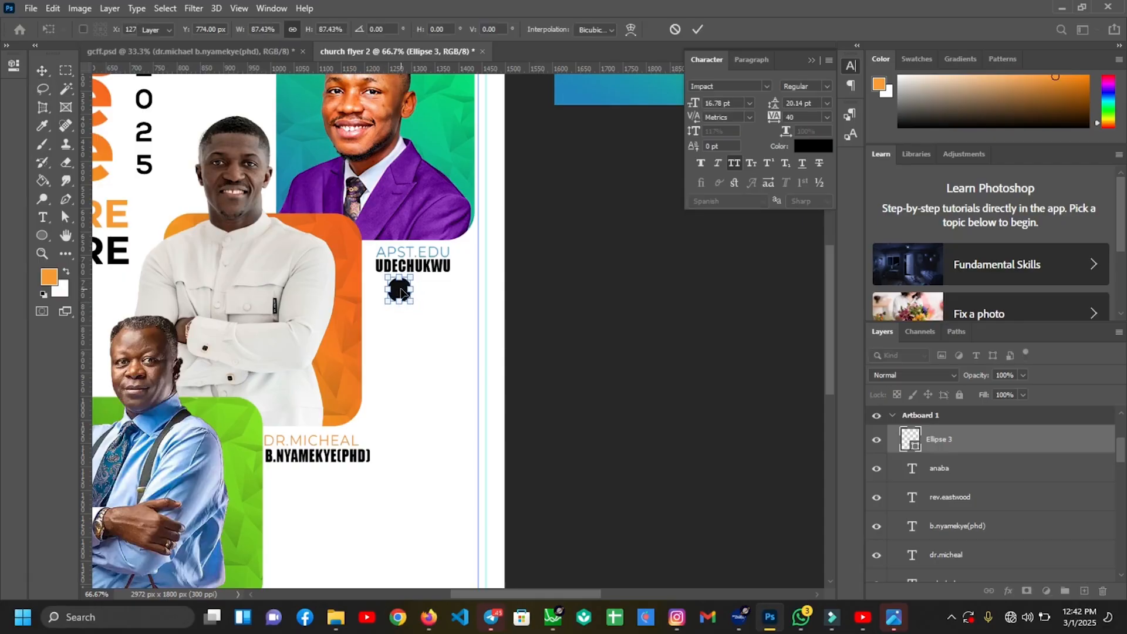
key("Return")
left_click_drag(401, 292, 402, 385)
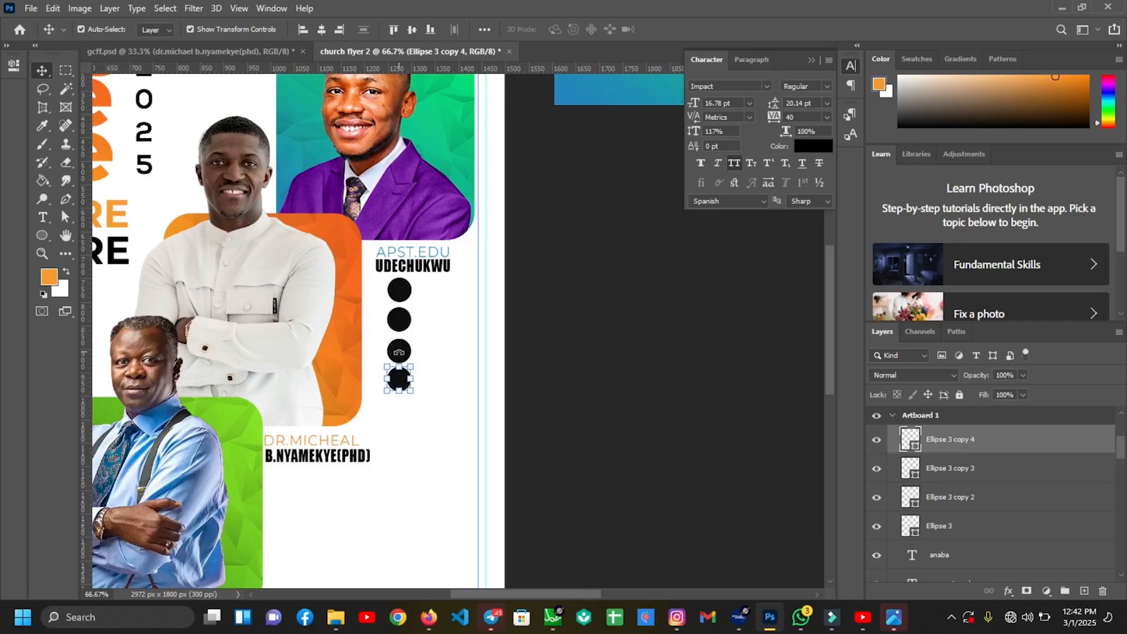
left_click(400, 351, "shift")
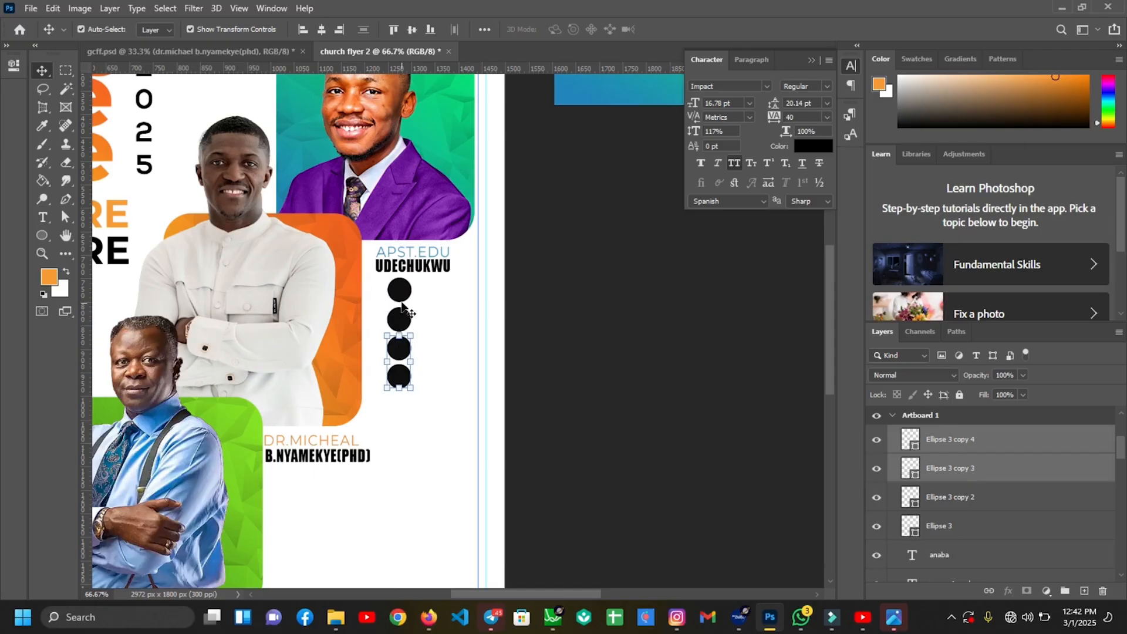
left_click(462, 318)
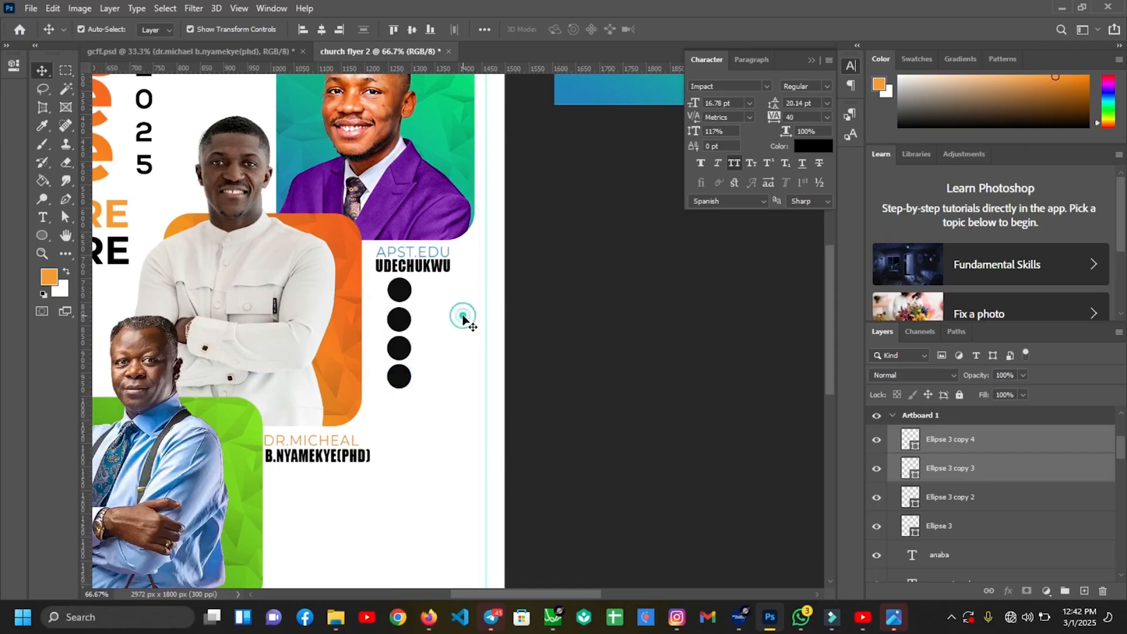
Fill the top circle orange
left_click(410, 301)
left_click(41, 235)
left_click(157, 29)
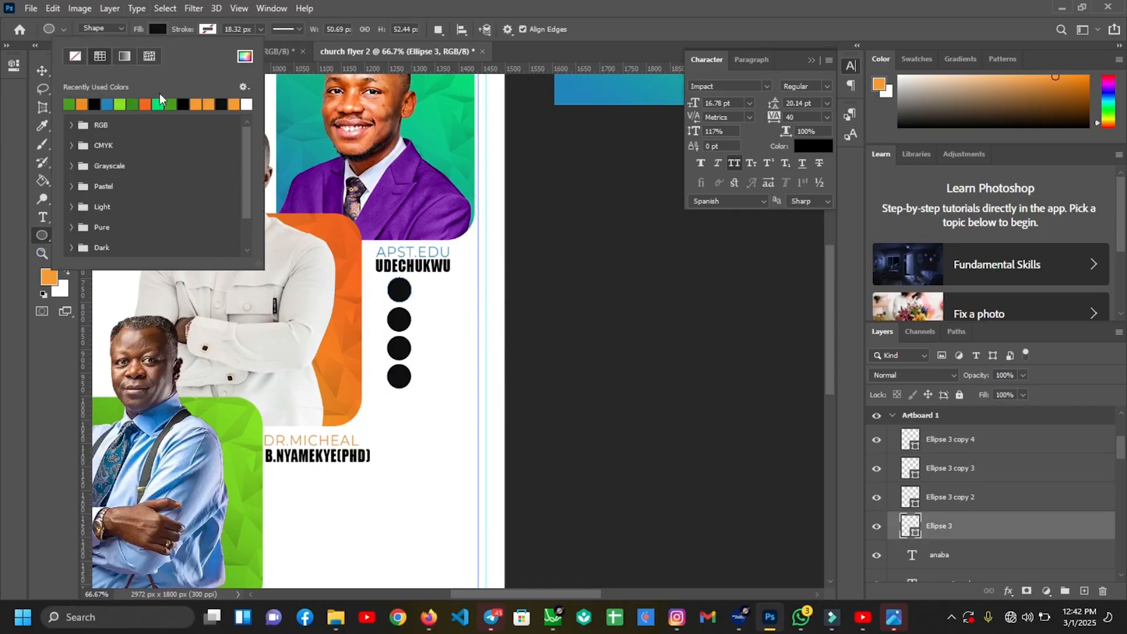
left_click(82, 104)
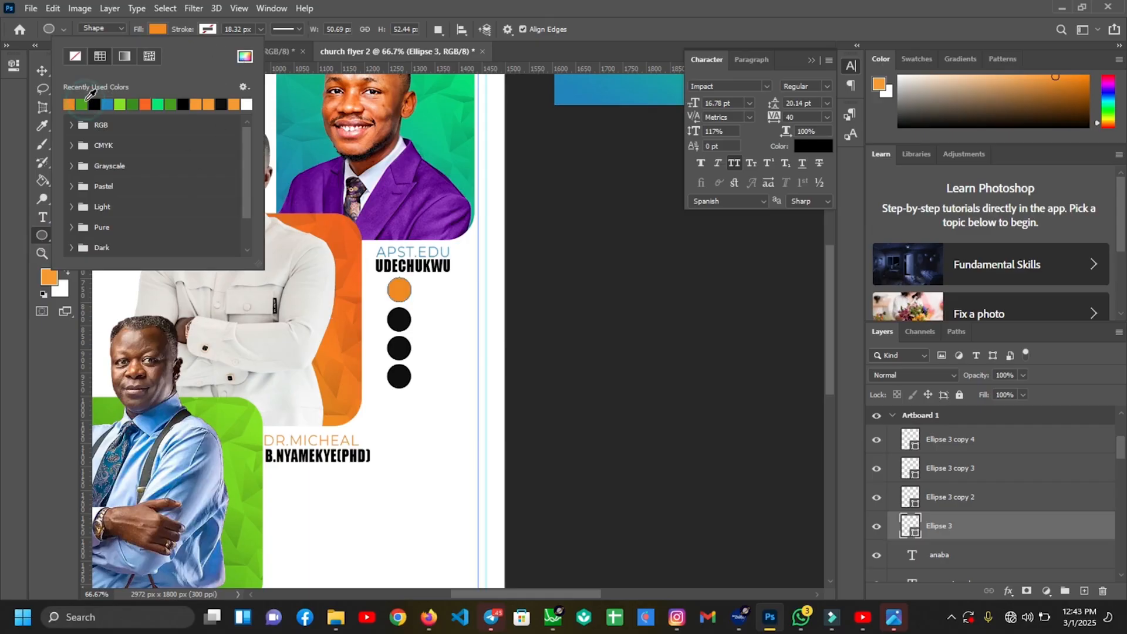
left_click(432, 337)
key("v")
Fill the second circle blue and the third circle green
left_click(402, 320)
left_click(41, 235)
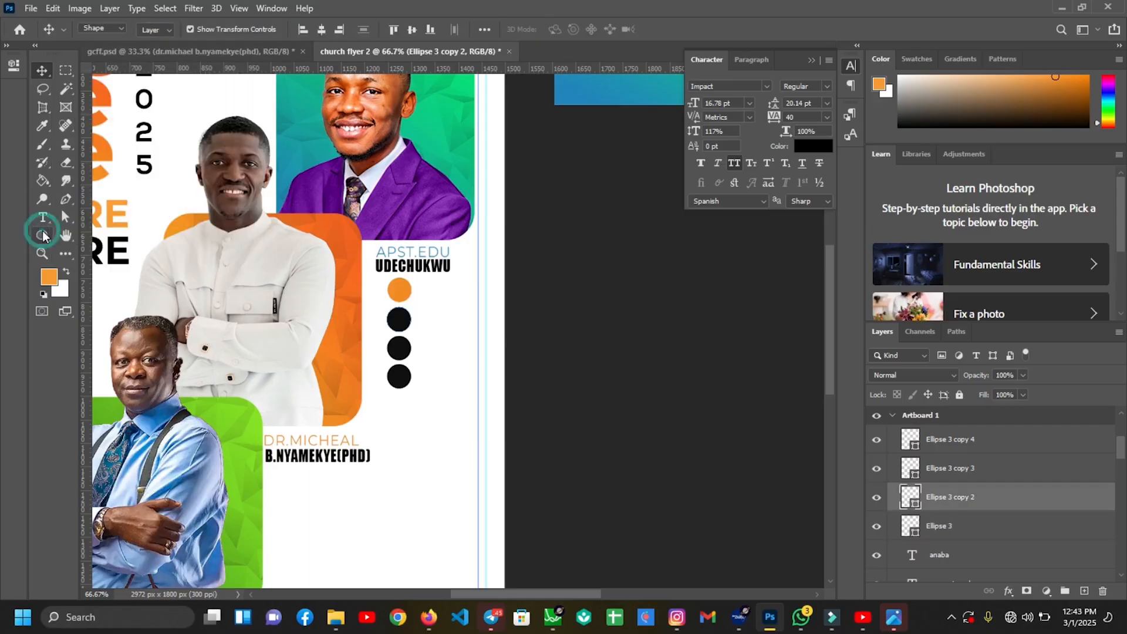
left_click(157, 29)
left_click(114, 97)
left_click(359, 226)
key("v")
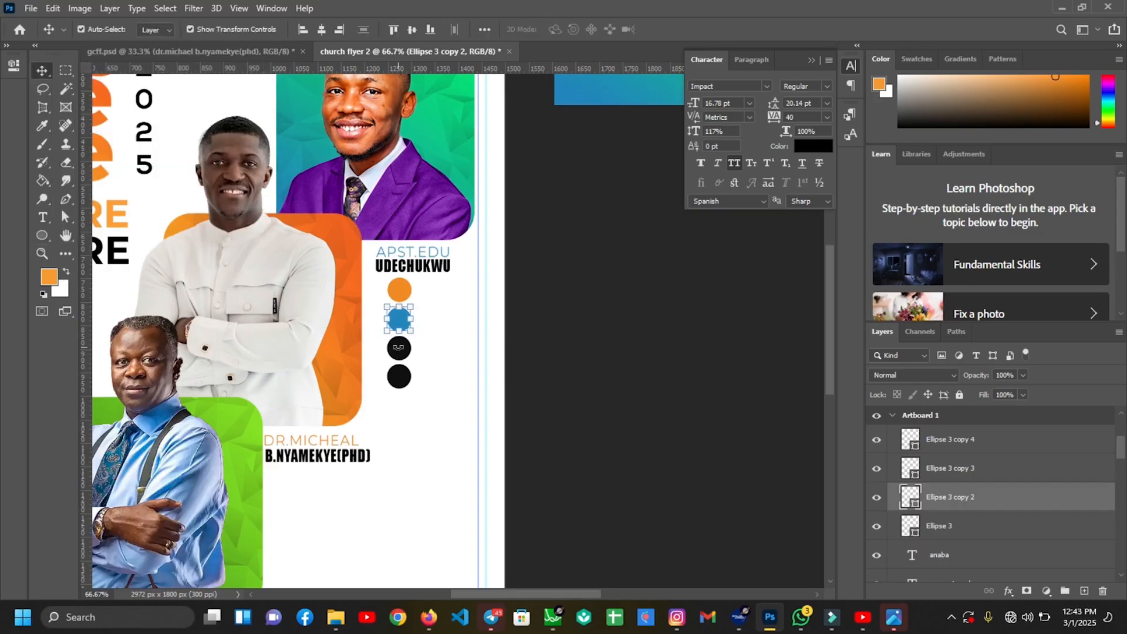
left_click(399, 348)
Fill the fourth circle red e80000 and fit the whole flyer in view
left_click(399, 376)
left_click(46, 242)
left_click(156, 29)
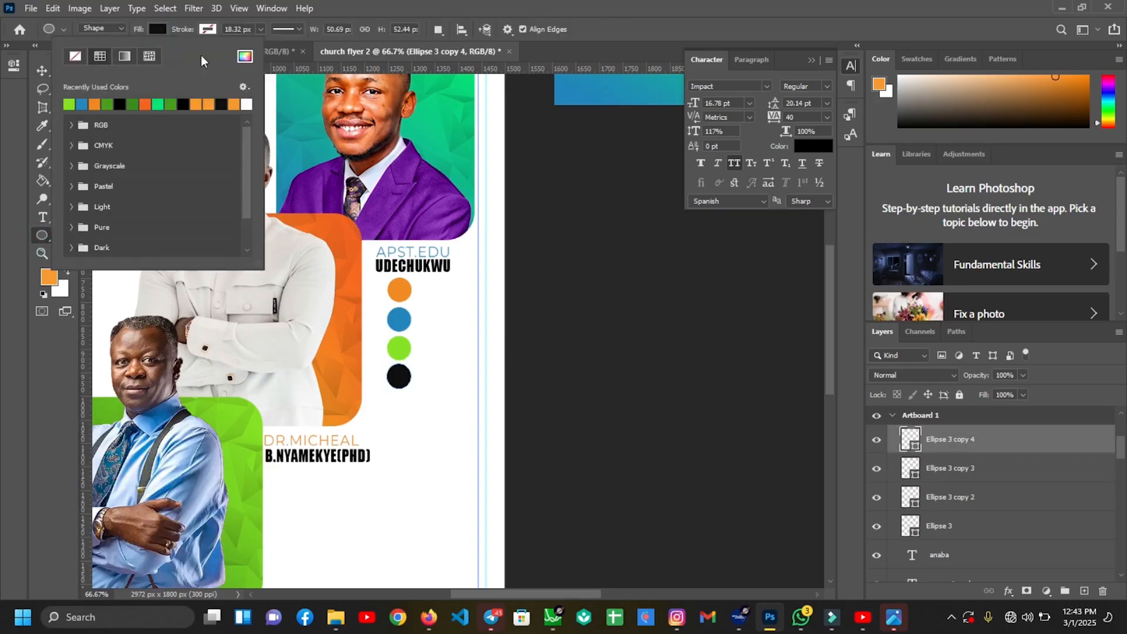
left_click(245, 56)
left_click(932, 317)
left_click(1050, 294)
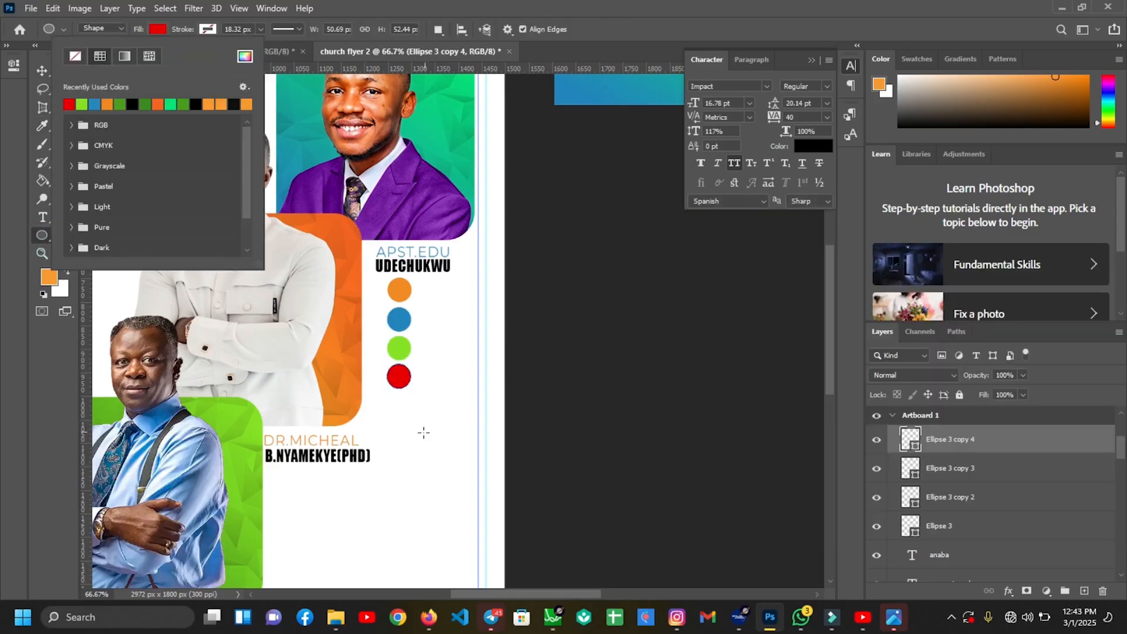
key("Return")
key("v")
key("ctrl+0")
Convert the four selected dot layers into a single smart object
left_click(978, 529, "shift")
right_click(979, 529)
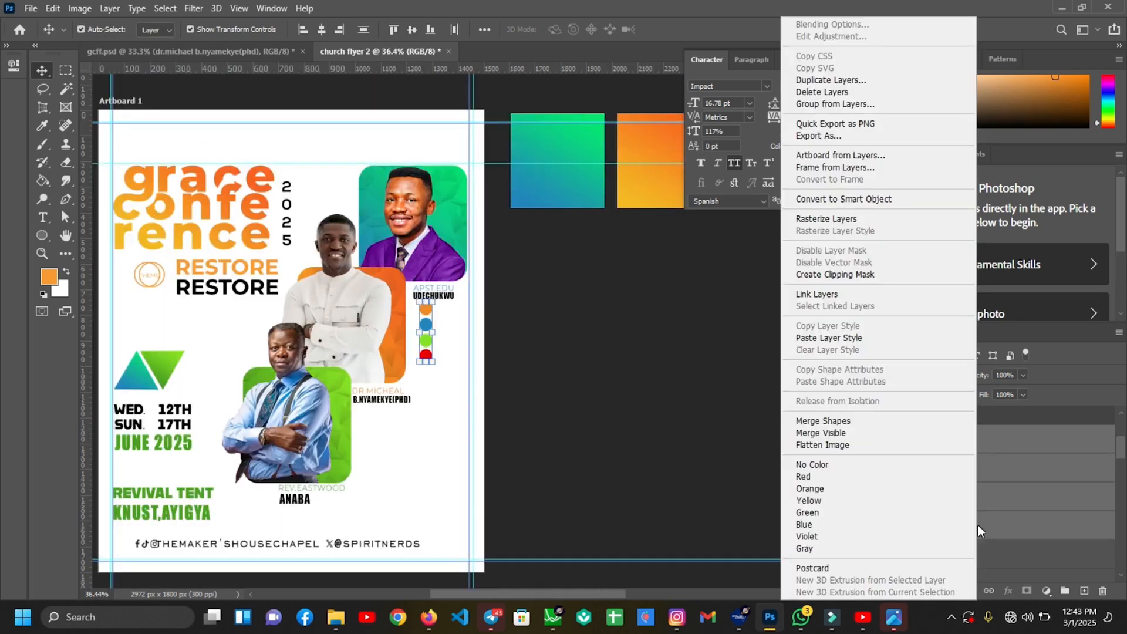
left_click(824, 201)
left_click(433, 417)
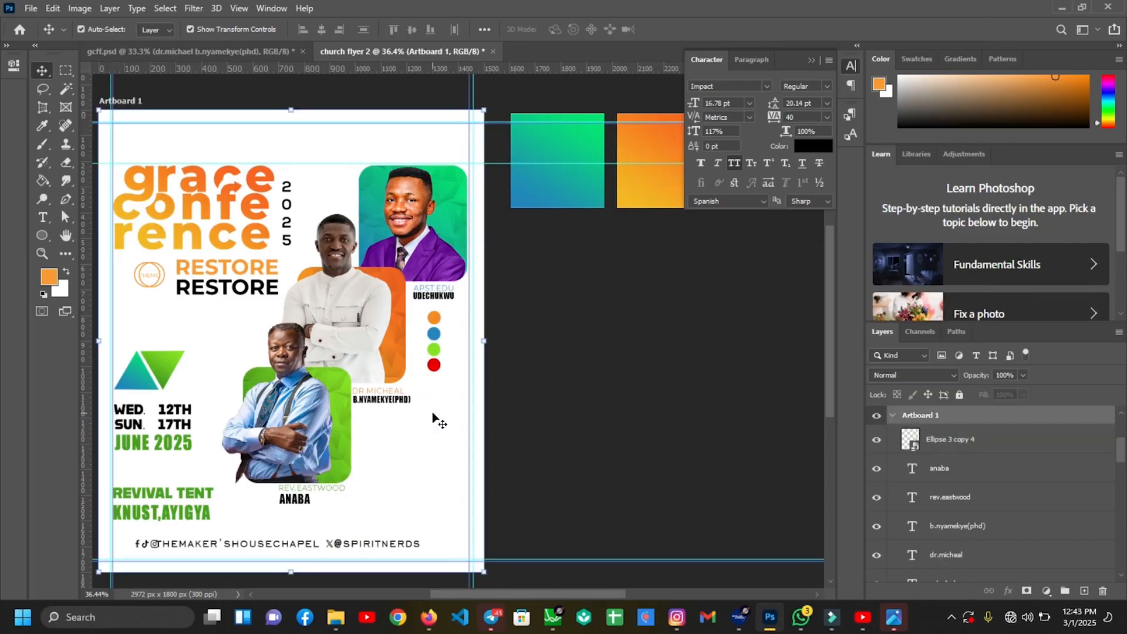
Add a two-line Montserrat text reading 4PM / DAILY near the bottom of the flyer
left_click(46, 222)
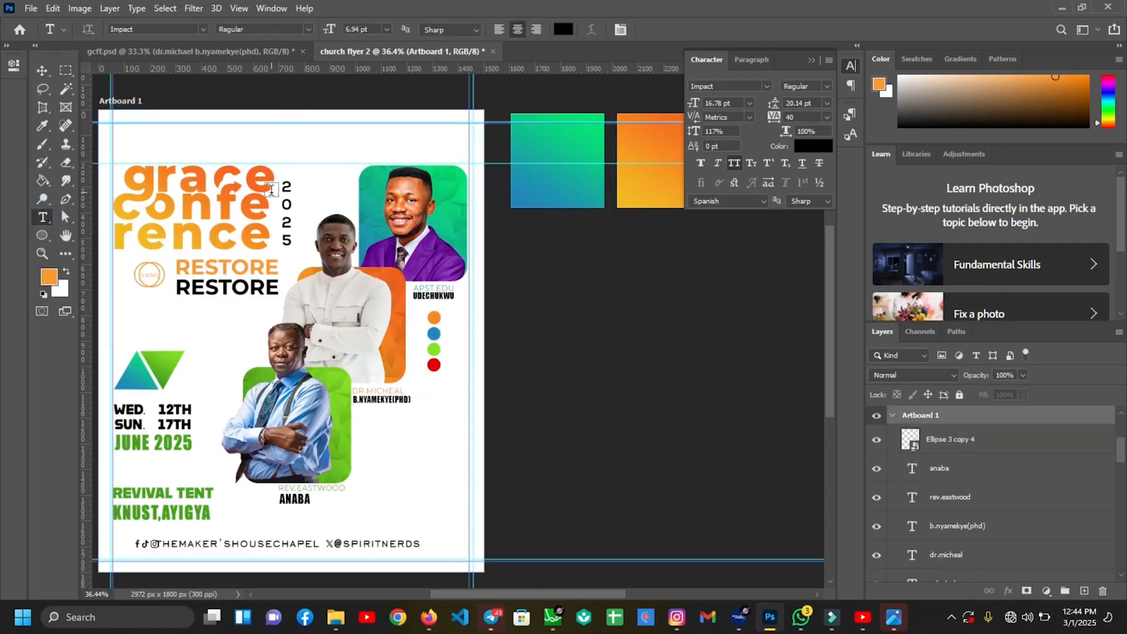
left_click(203, 30)
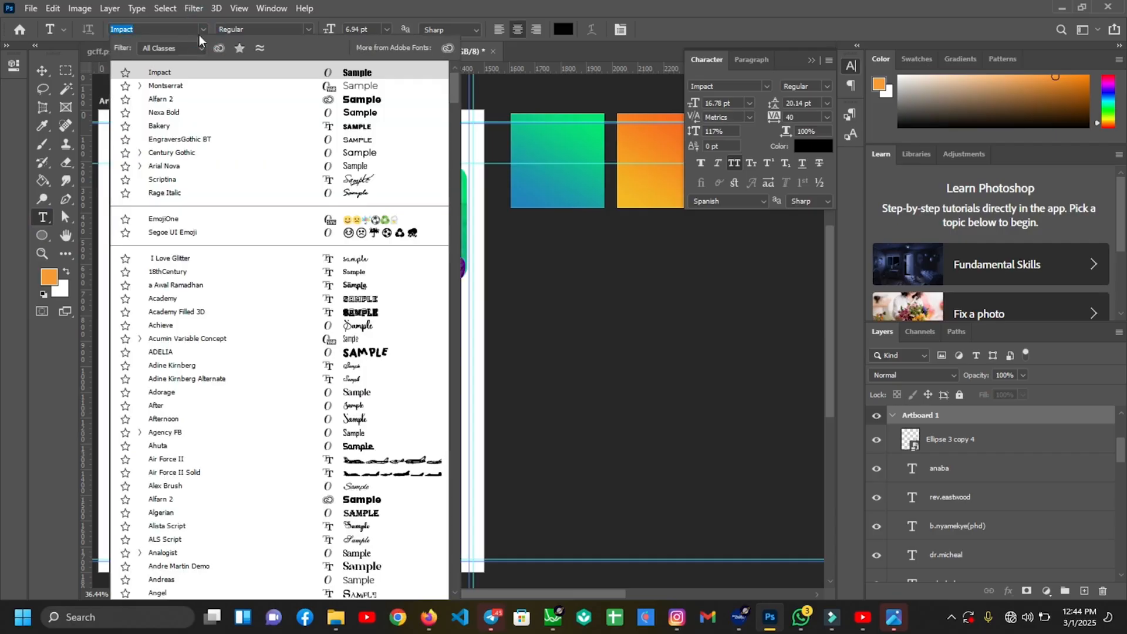
left_click(177, 87)
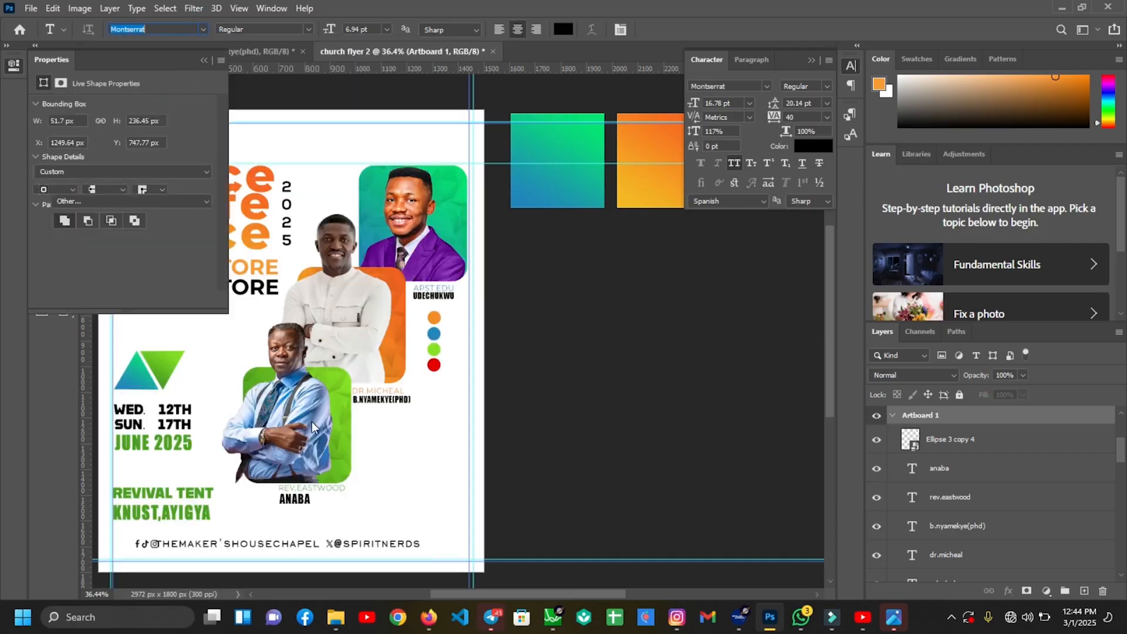
left_click(362, 426)
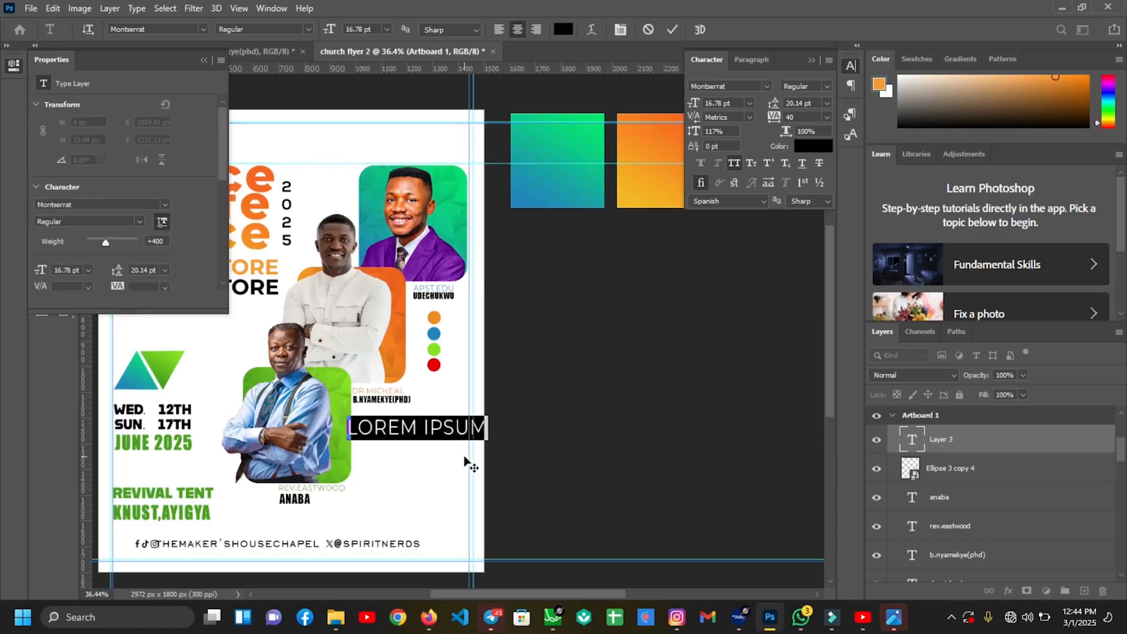
type("4PM")
key("Return")
type("DAILY")
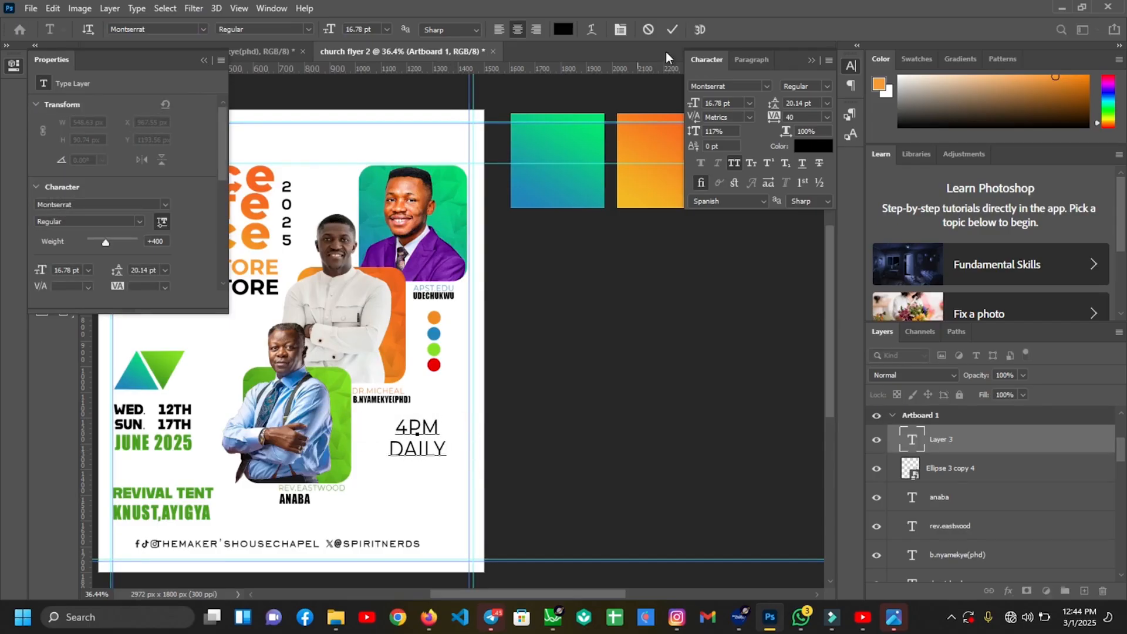
left_click(672, 30)
Move the 4PM DAILY text beside the ANABA name and change its font to Alfarn 2
key("v")
left_click_drag(418, 433, 385, 482)
left_click(766, 86)
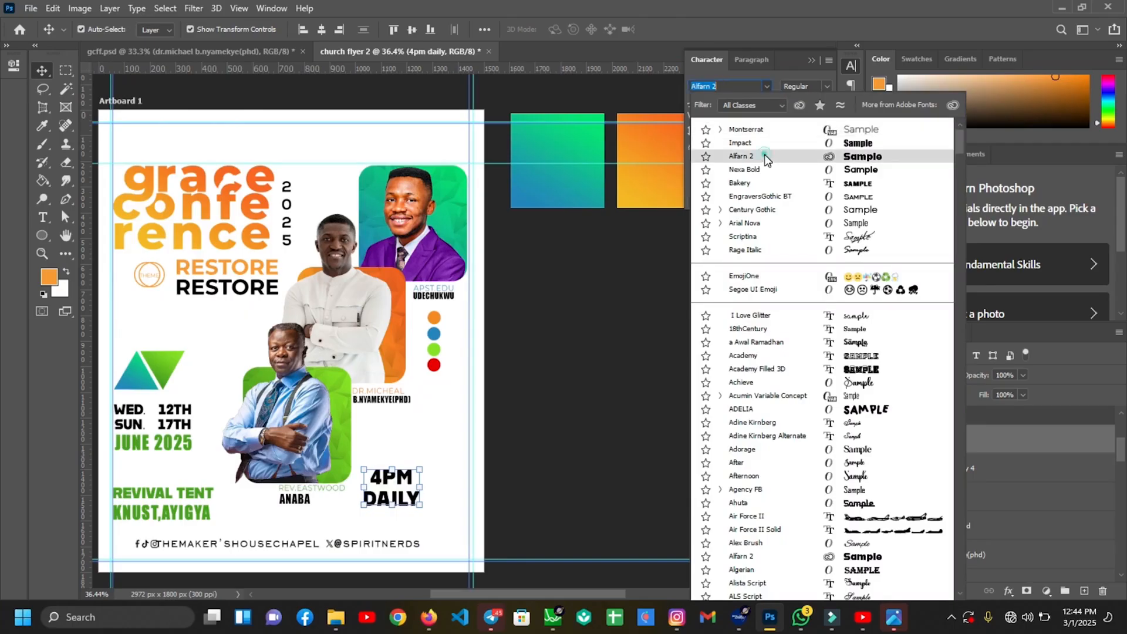
left_click(765, 158)
Format the 4PM DAILY text with tracking 50, 18 pt size and about 126% horizontal scale
key("t")
left_click_drag(373, 480, 420, 505)
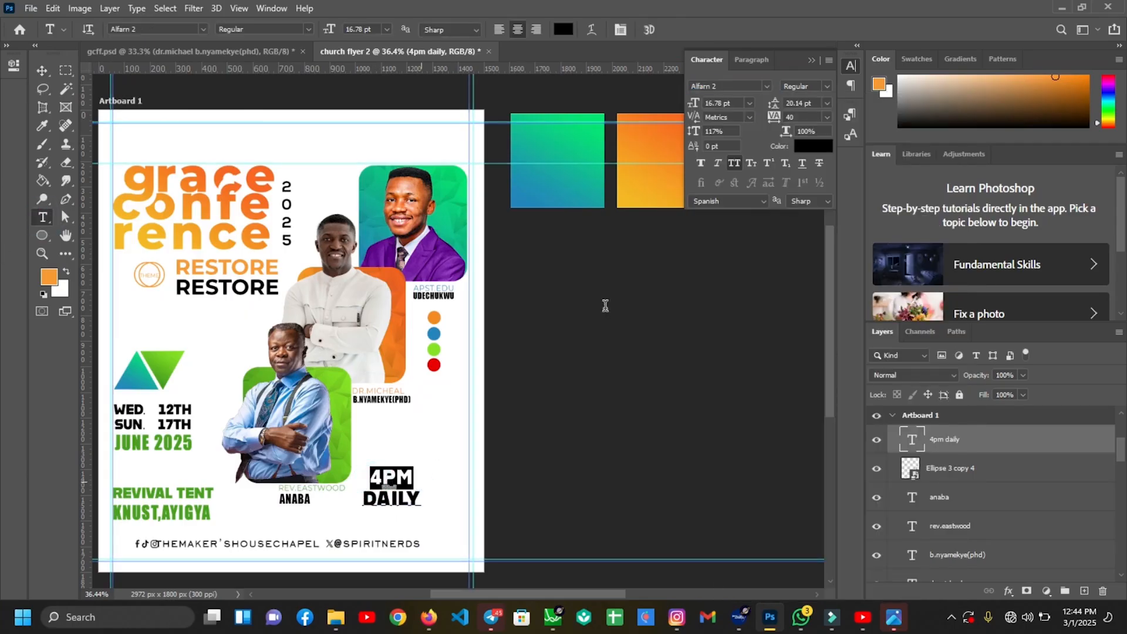
left_click(828, 116)
left_click(801, 252)
left_click(725, 104)
type("18")
key("Return")
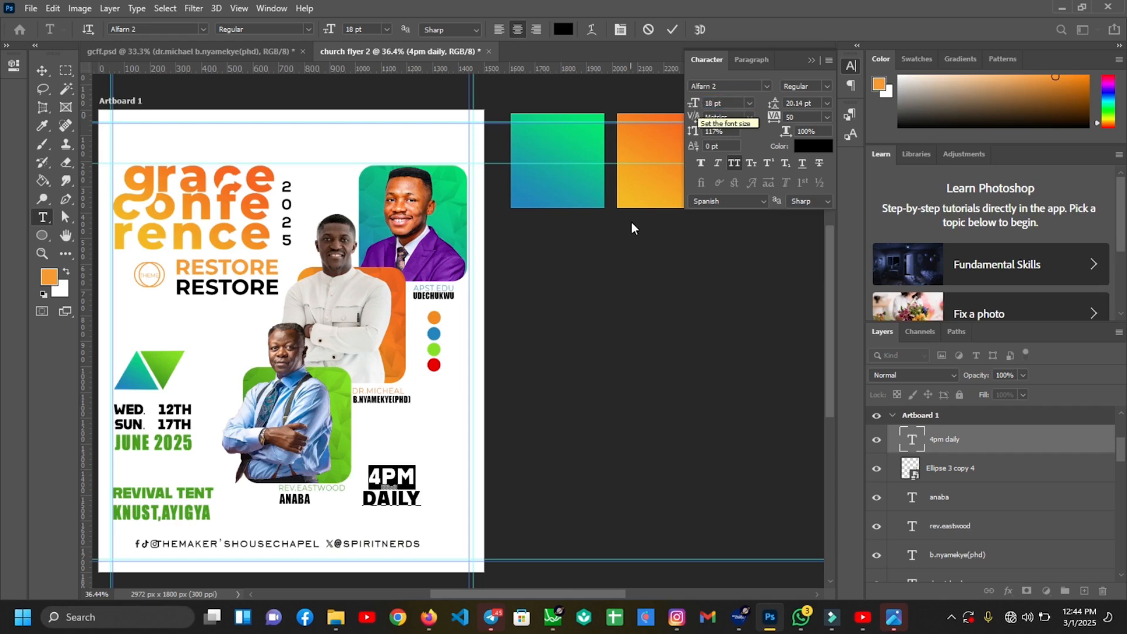
left_click(819, 132)
key("Up")
key("Up")
key("Up")
key("Up")
key("Up")
key("Up")
key("Up")
key("Up")
key("Up")
key("Up")
key("Up")
key("Up")
key("Up")
key("Up")
key("Up")
key("Up")
key("Up")
key("Up")
key("Up")
key("Up")
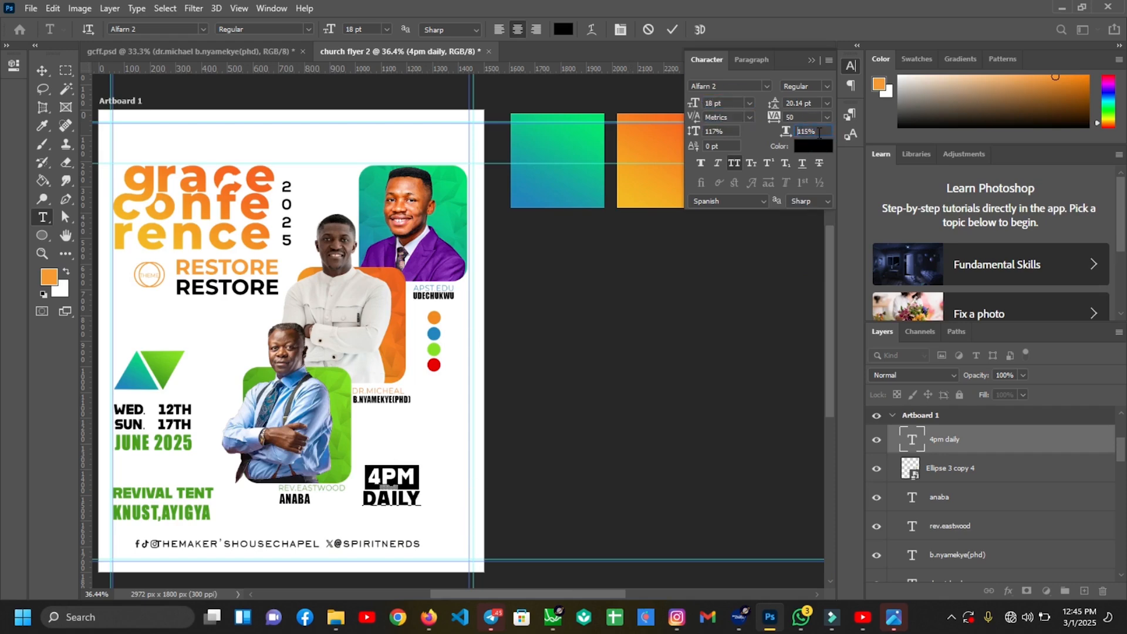
left_click(672, 29)
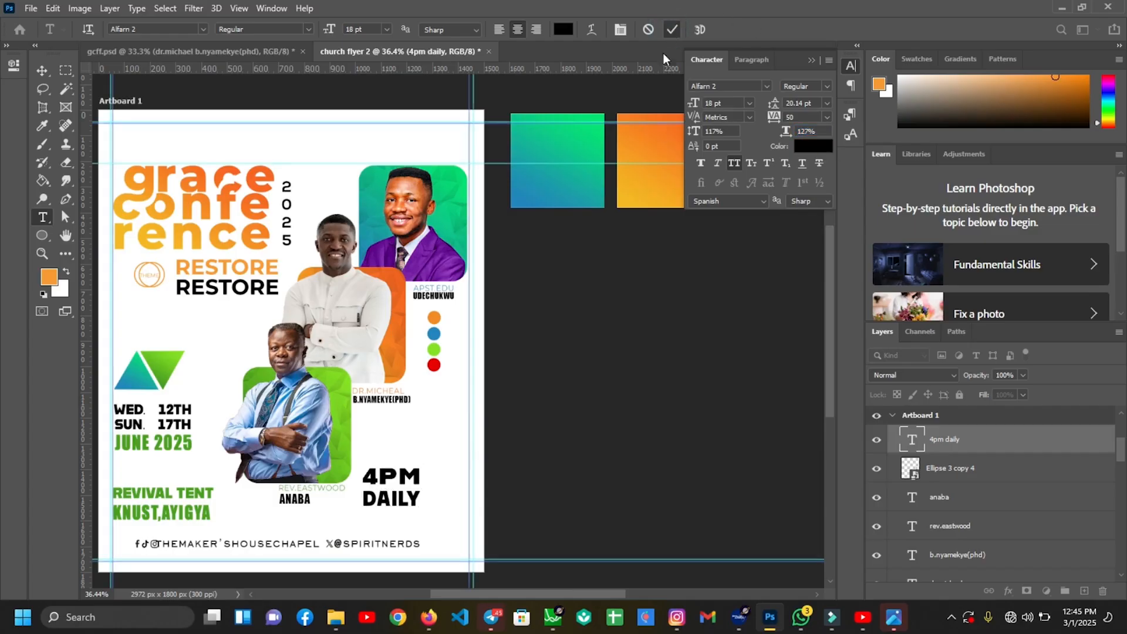
Colour the word DAILY a deep orange sampled from the orange dot
left_click_drag(426, 496, 352, 494)
left_click(813, 146)
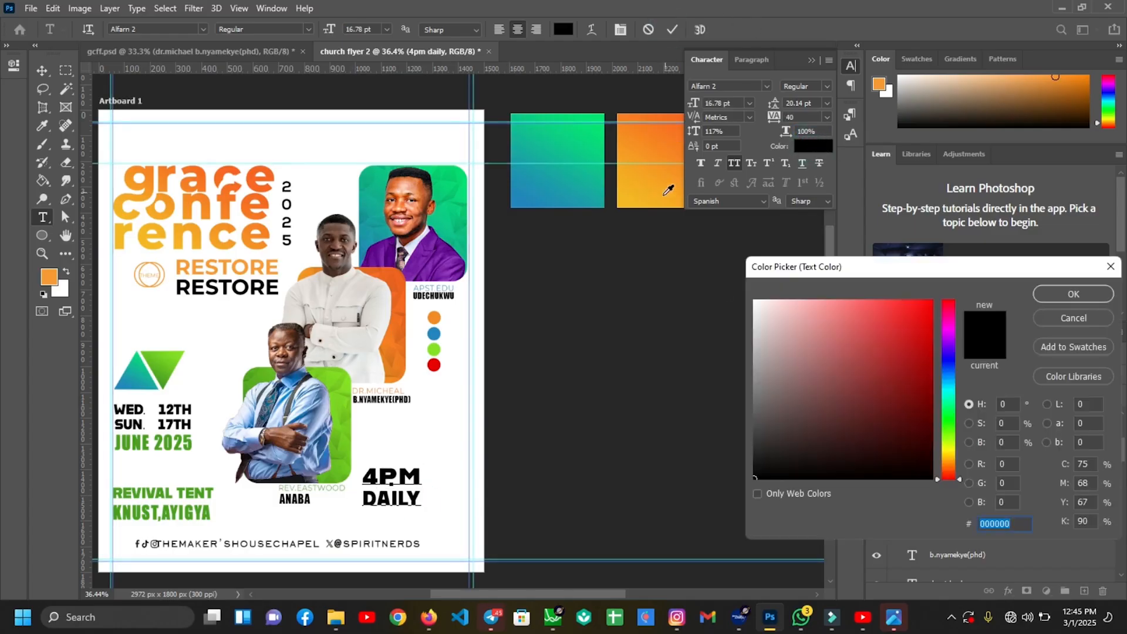
left_click(653, 189)
left_click(1063, 294)
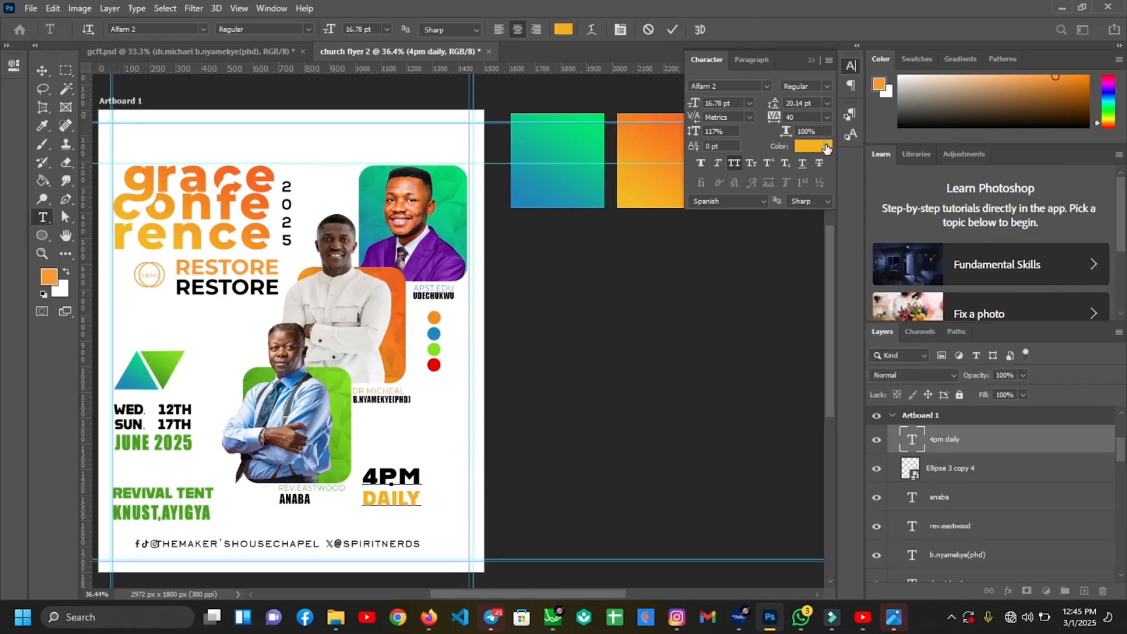
left_click(813, 145)
left_click(639, 131)
left_click(669, 109)
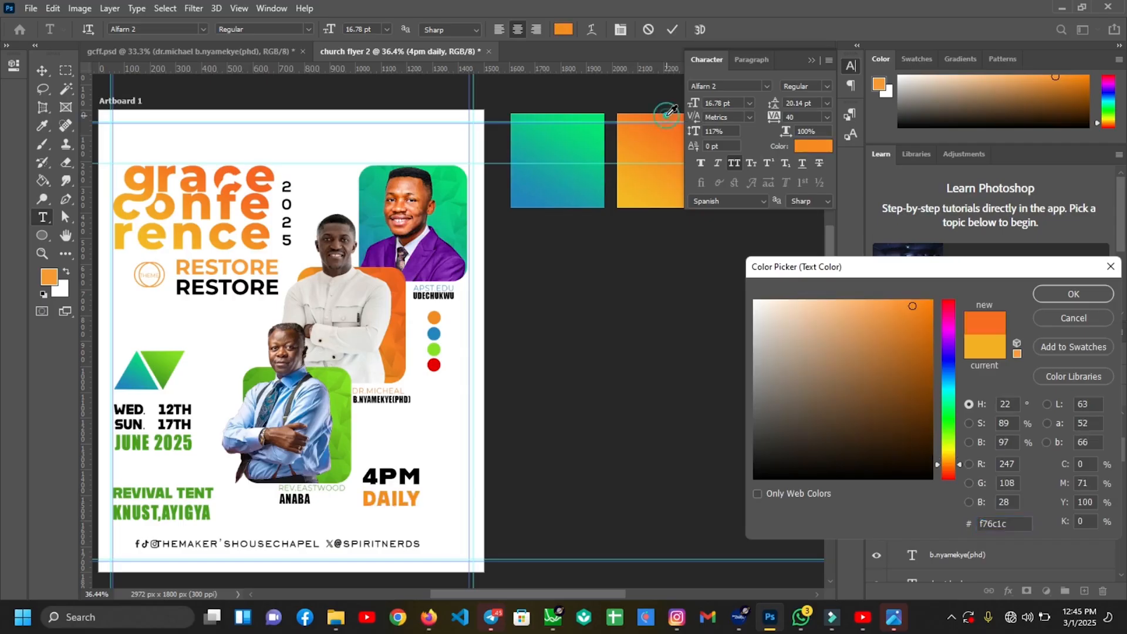
key("Return")
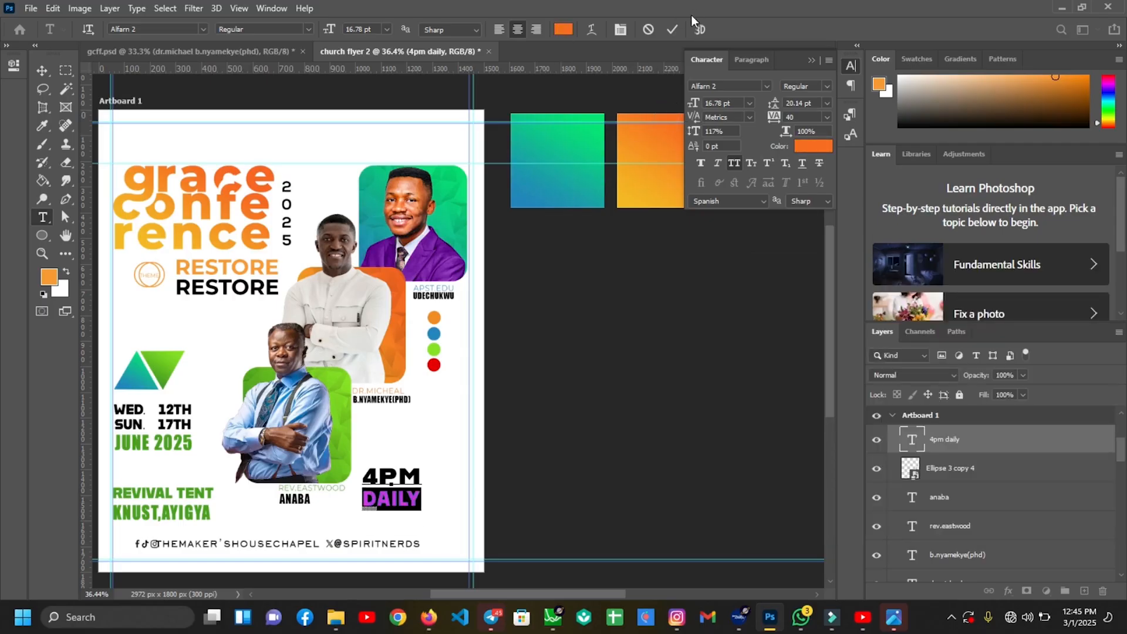
left_click(672, 30)
Shrink the 4PM DAILY text slightly and nudge it right into place
key("v")
left_click_drag(423, 489, 404, 511)
key("shift+Right")
key("shift+Right")
key("shift+Right")
key("shift+Right")
key("shift+Right")
key("shift+Right")
key("shift+Right")
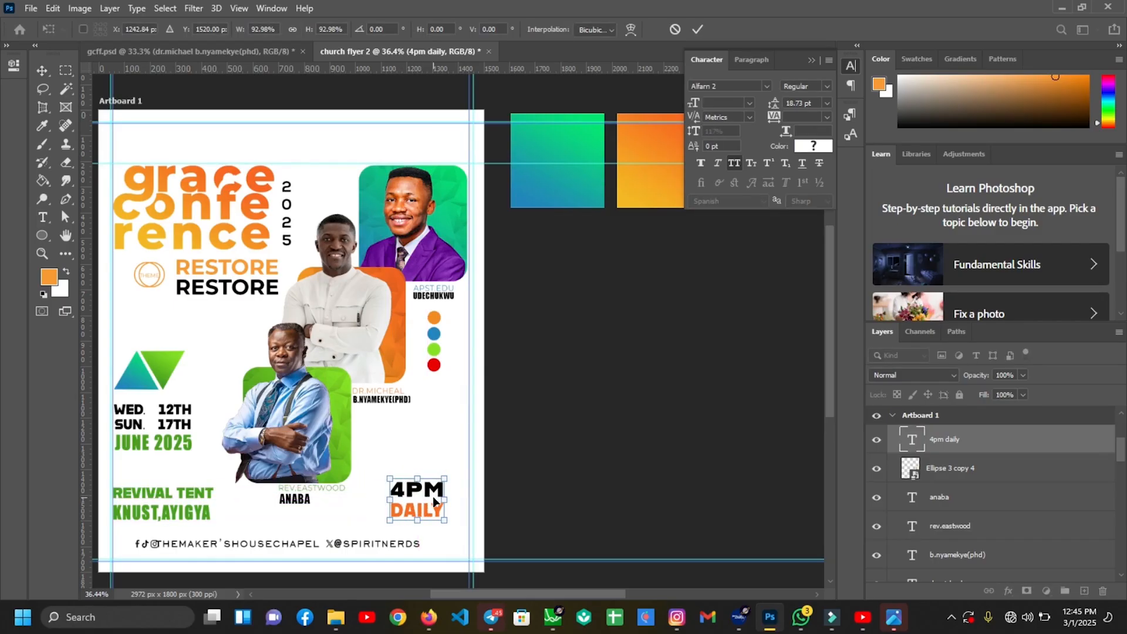
key("Return")
left_click(421, 426)
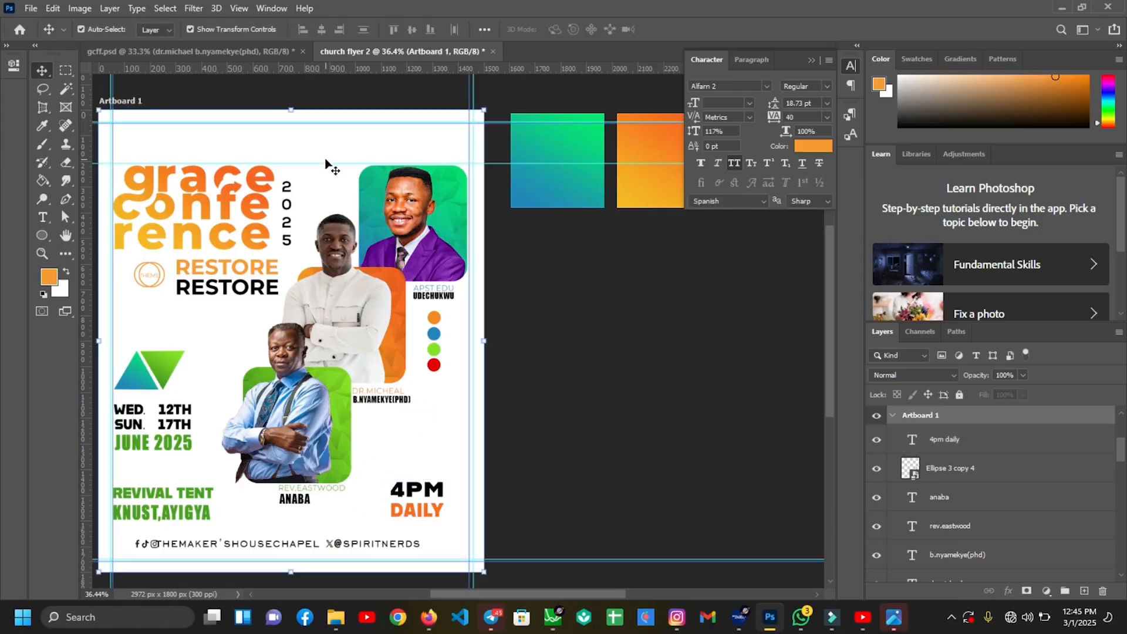
Place the church logo image from the flyer images folder and shrink it to about a third
left_click(337, 617)
left_click(633, 546)
left_click(787, 352)
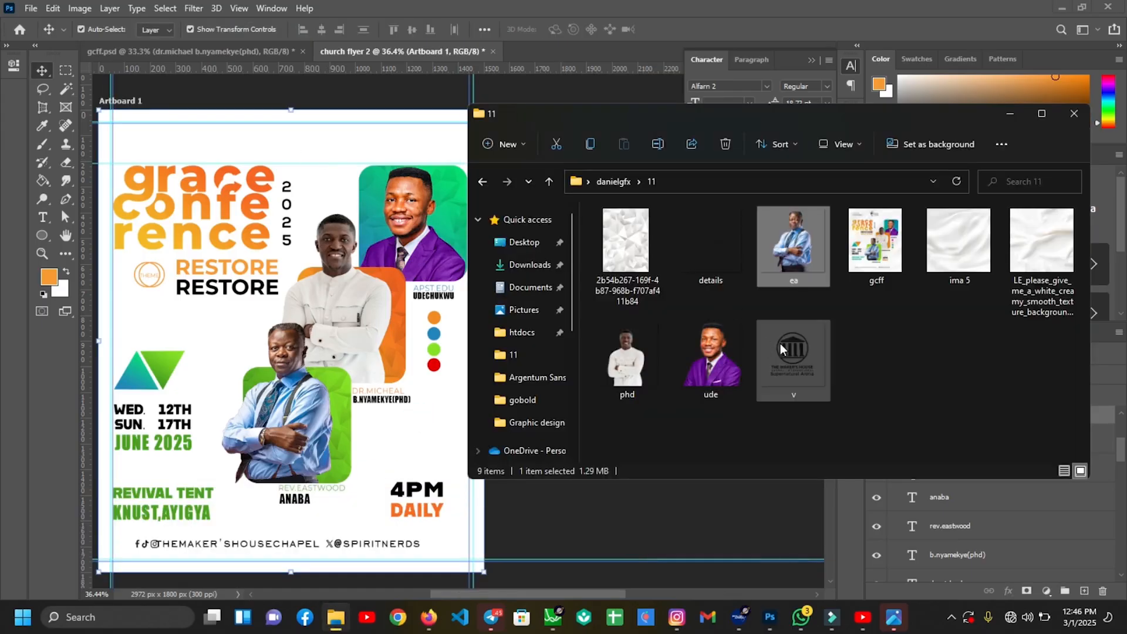
left_click_drag(779, 342, 373, 313)
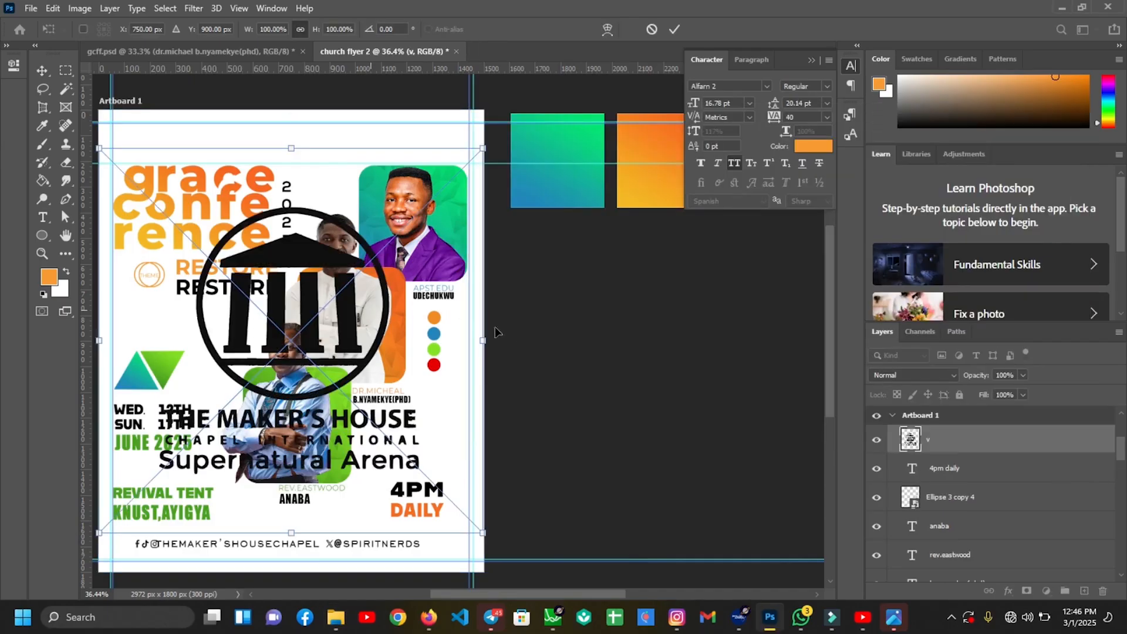
left_click_drag(484, 337, 331, 307)
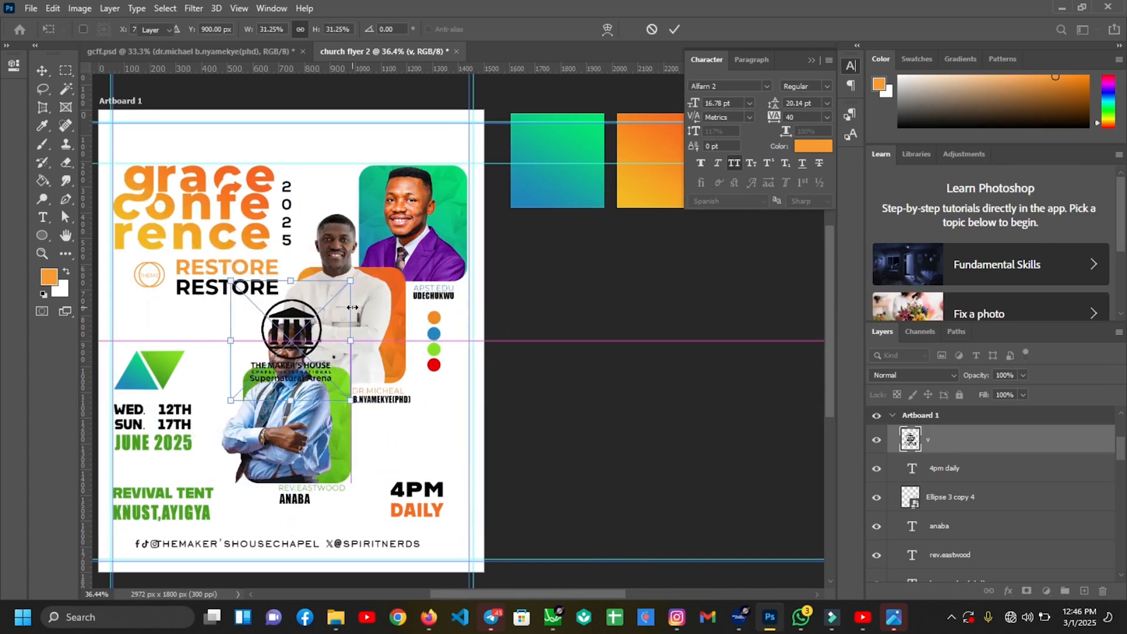
key("Return")
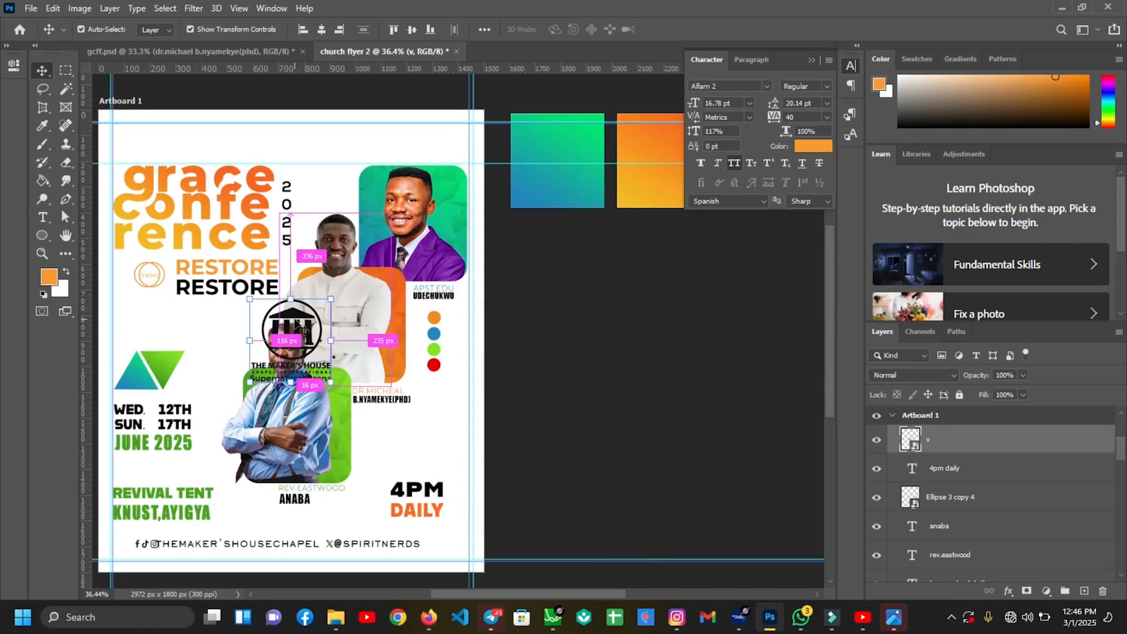
Zoom to 50% and move the church logo to the top of the flyer
key("ctrl+plus")
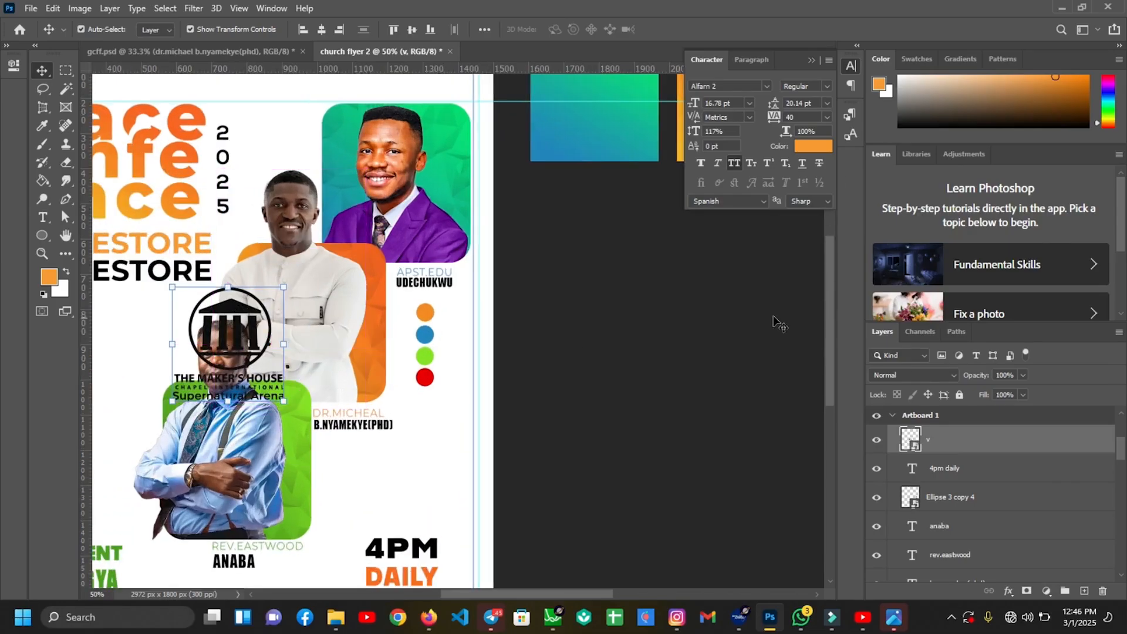
left_click(812, 62)
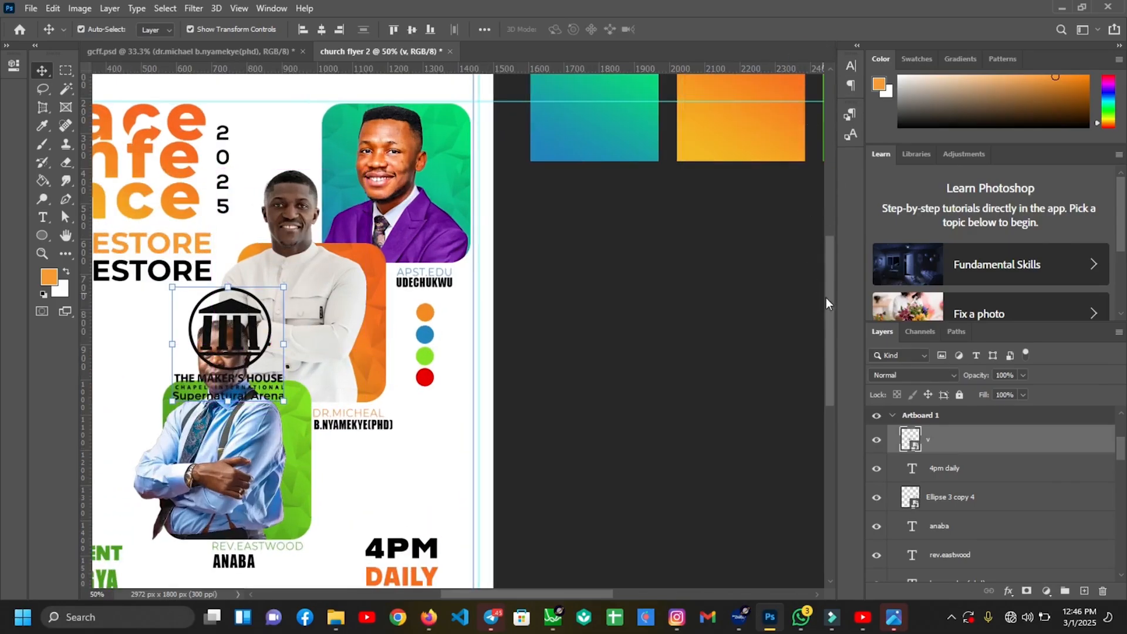
left_click_drag(830, 308, 831, 276)
left_click_drag(232, 397, 200, 144)
left_click_drag(491, 596, 436, 593)
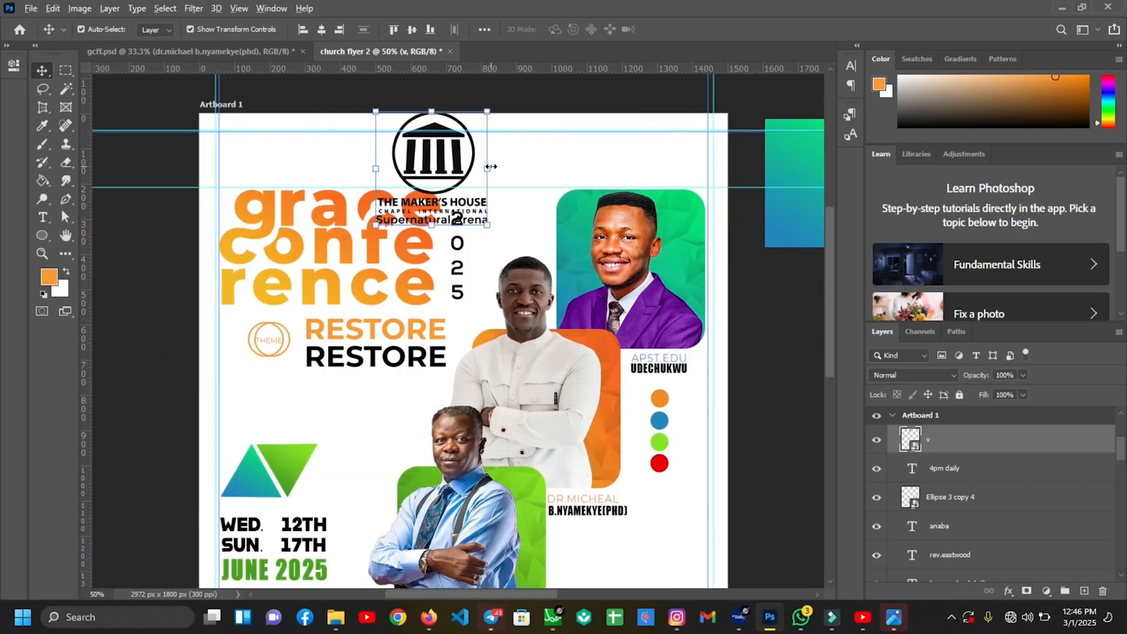
Resize the logo to about 19% and nudge it slightly right
key("ctrl+t")
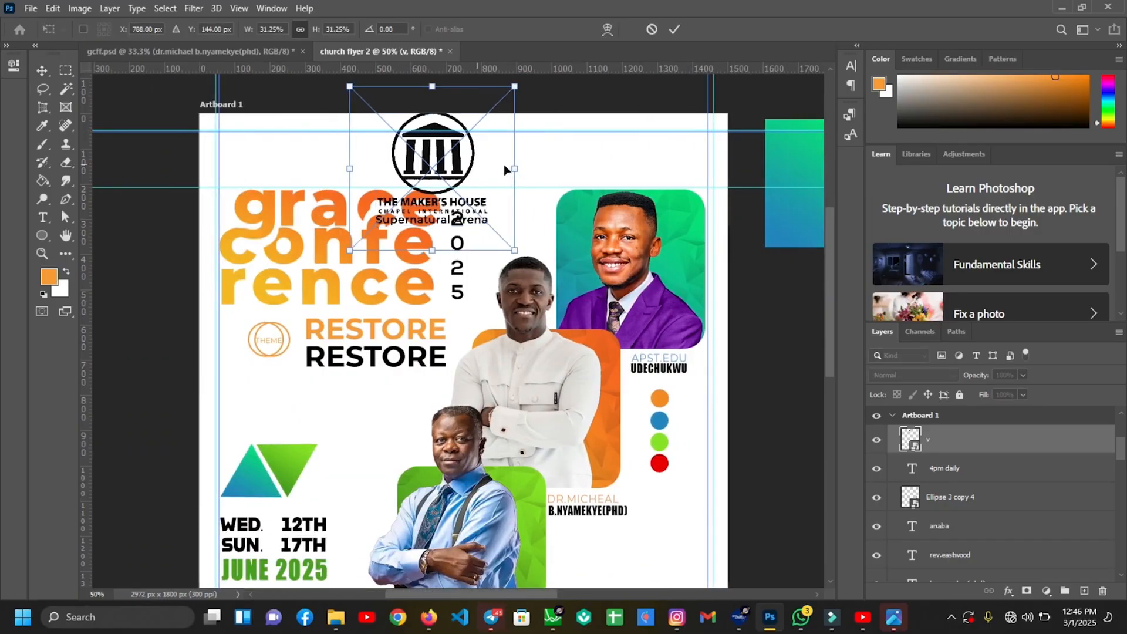
left_click_drag(515, 168, 451, 135)
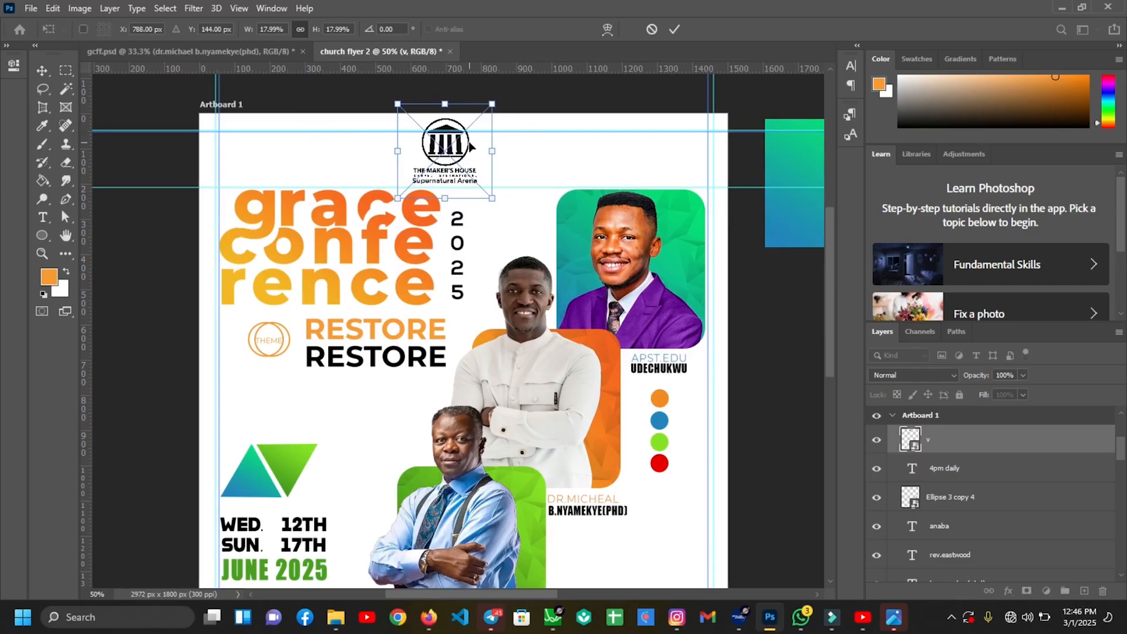
key("shift+Right")
left_click_drag(495, 152, 497, 152)
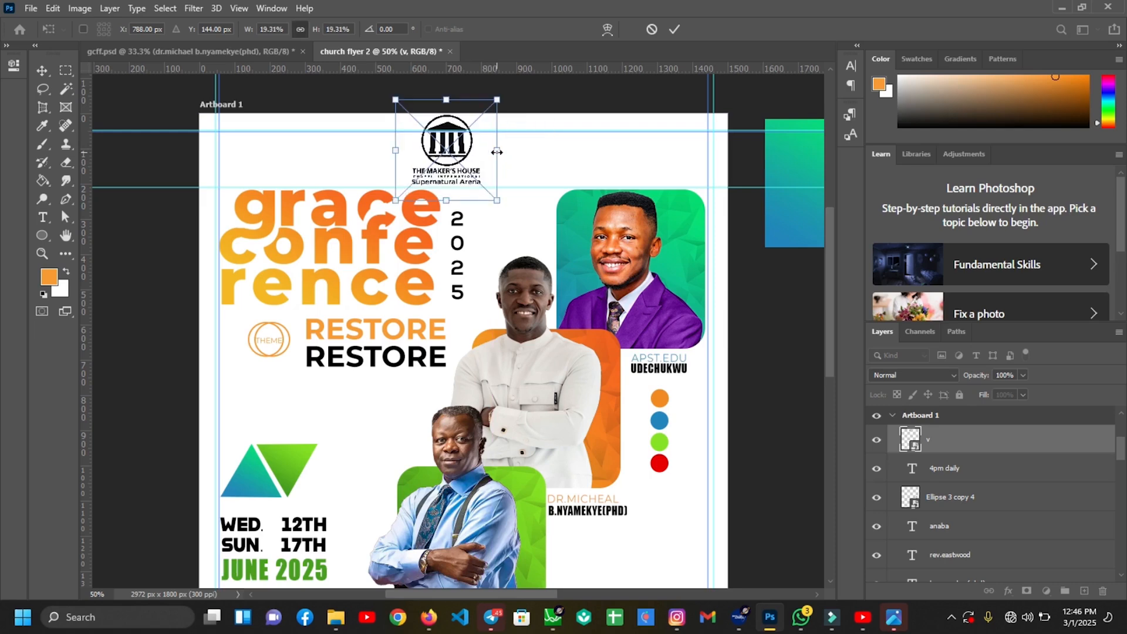
key("Return")
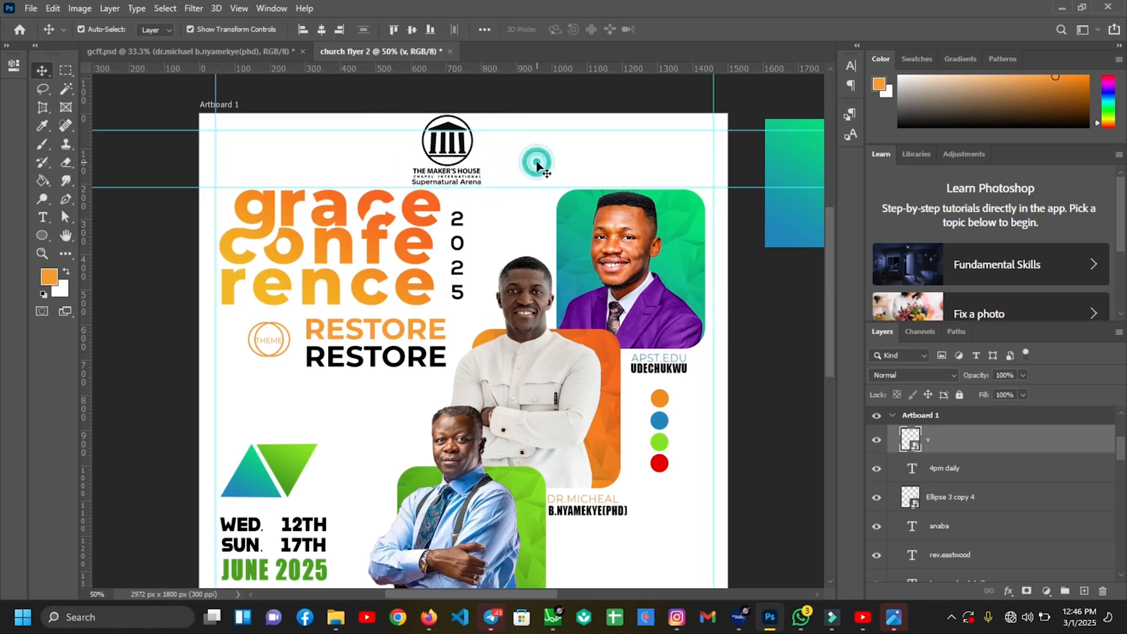
left_click(469, 165)
left_click(456, 151)
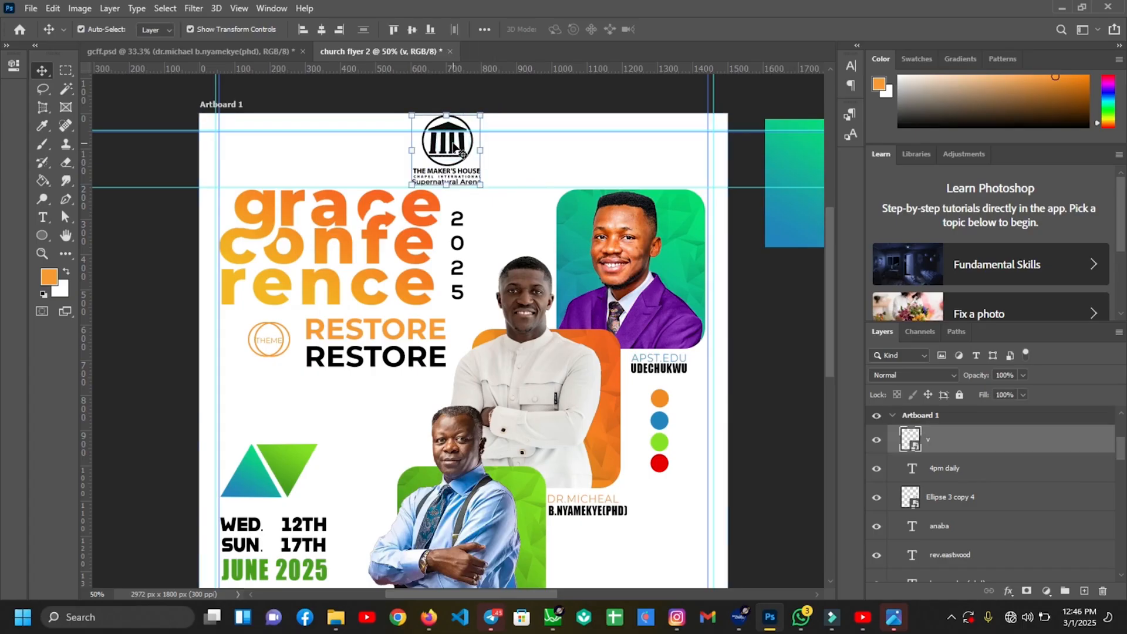
key("shift+Right")
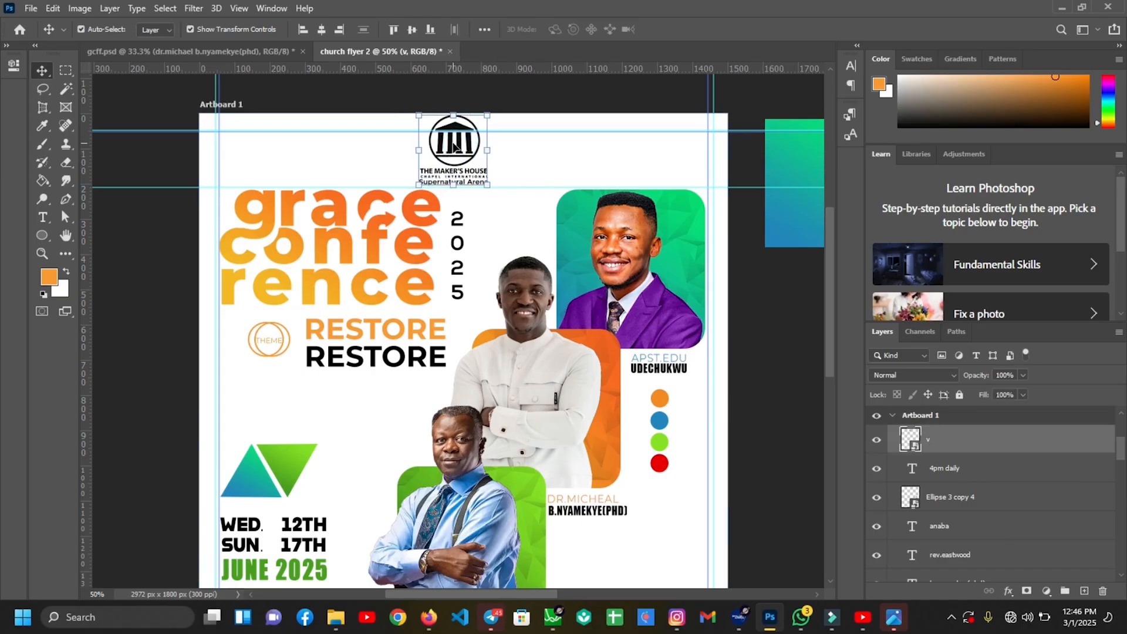
Fit the flyer in the window and nudge the logo slightly left
key("ctrl+0")
left_click(540, 350)
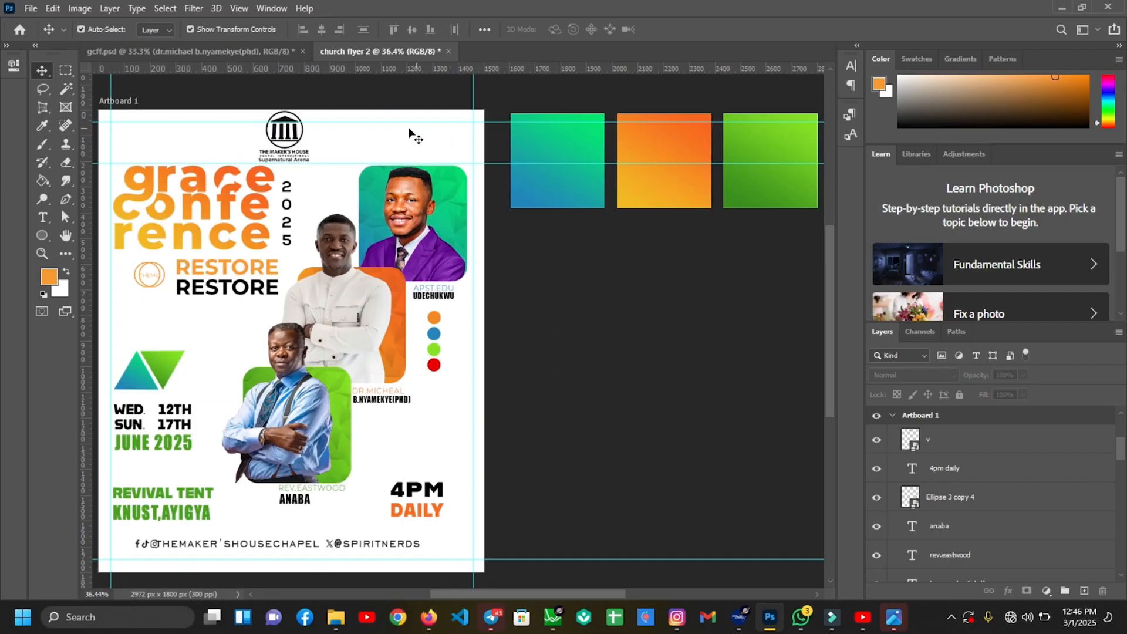
left_click(286, 133)
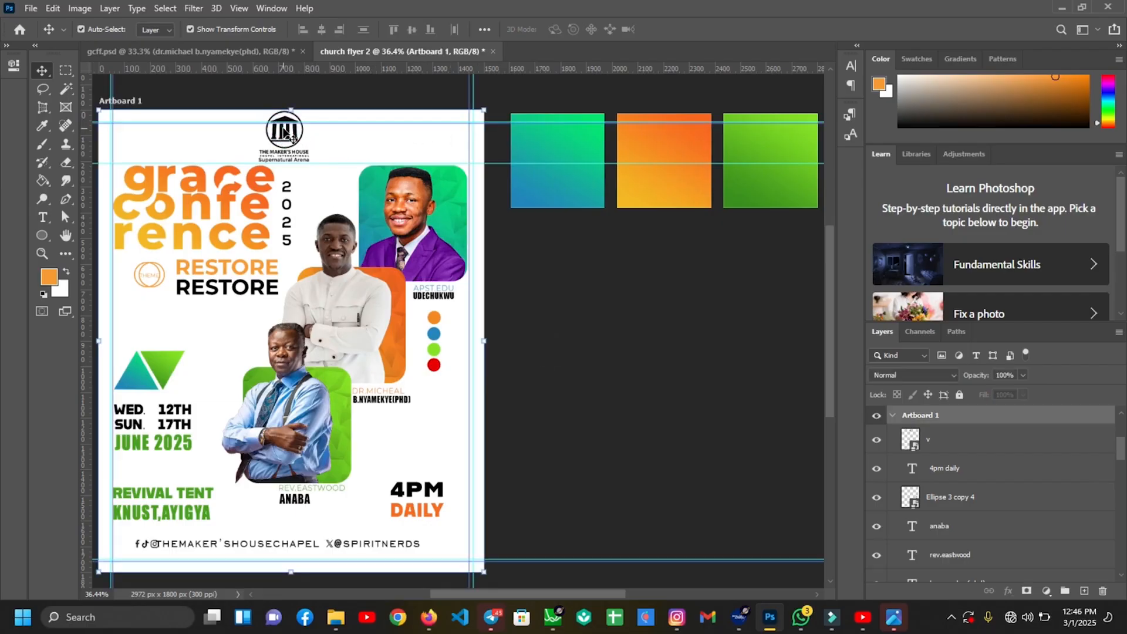
left_click(281, 139)
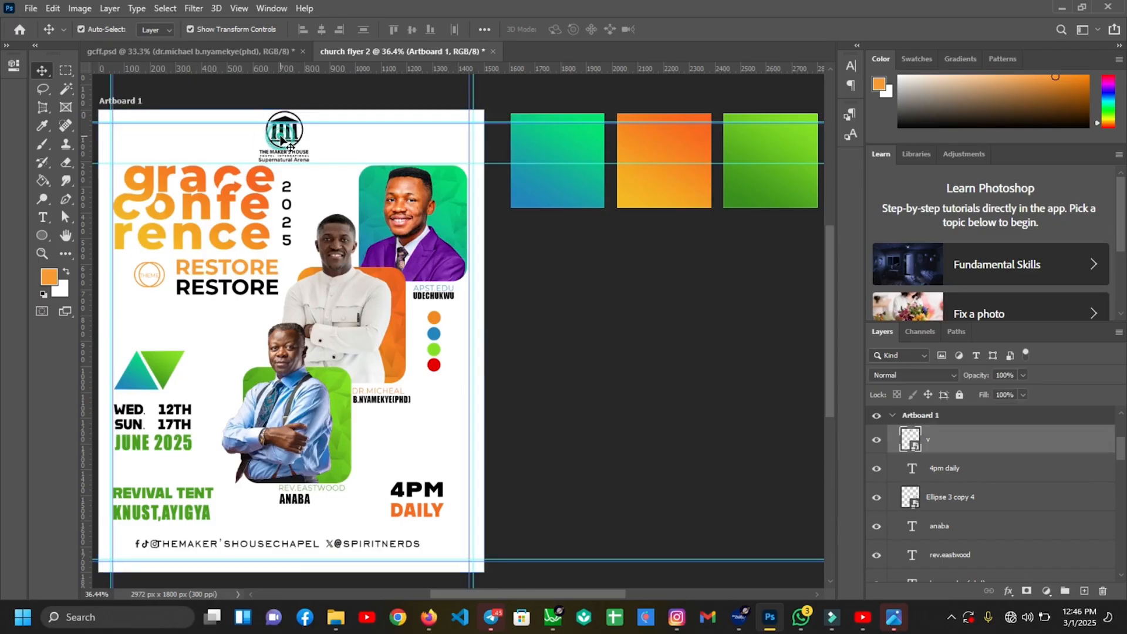
key("shift+Left")
key("shift+Left")
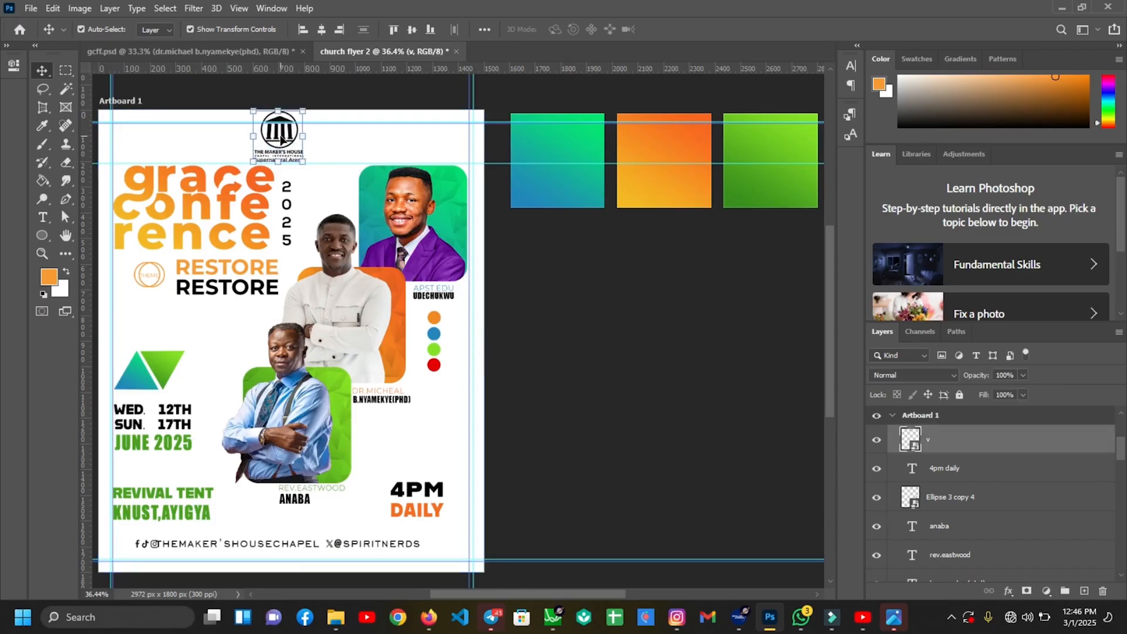
left_click(671, 437)
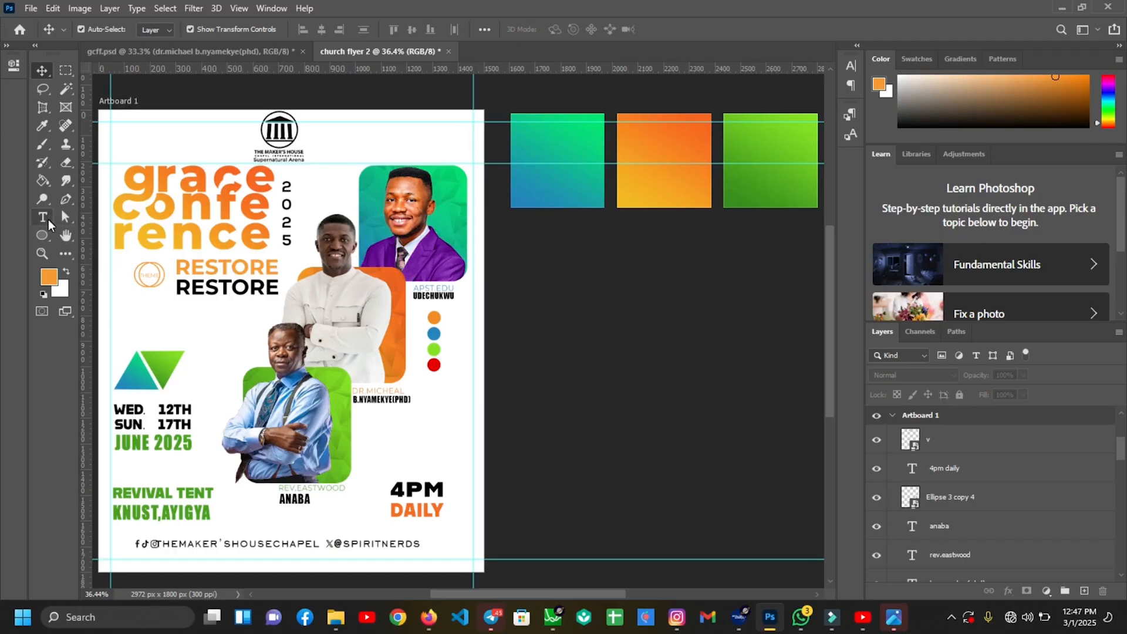
Set the text colour to near-black 202020 and the font to EngraversGothic BT
left_click(42, 217)
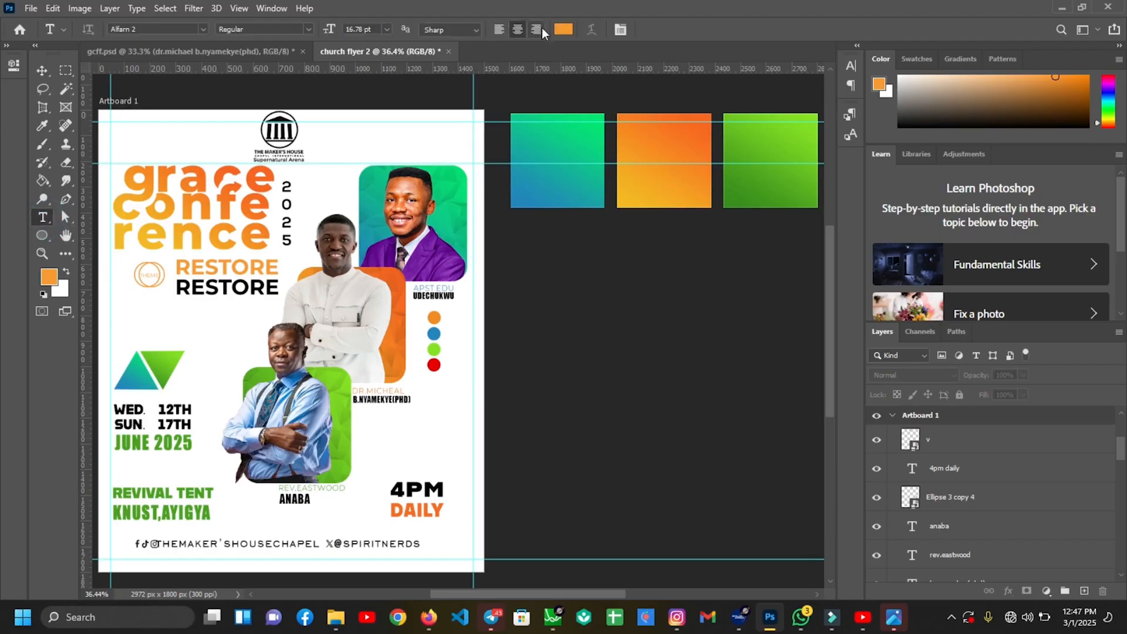
left_click(563, 29)
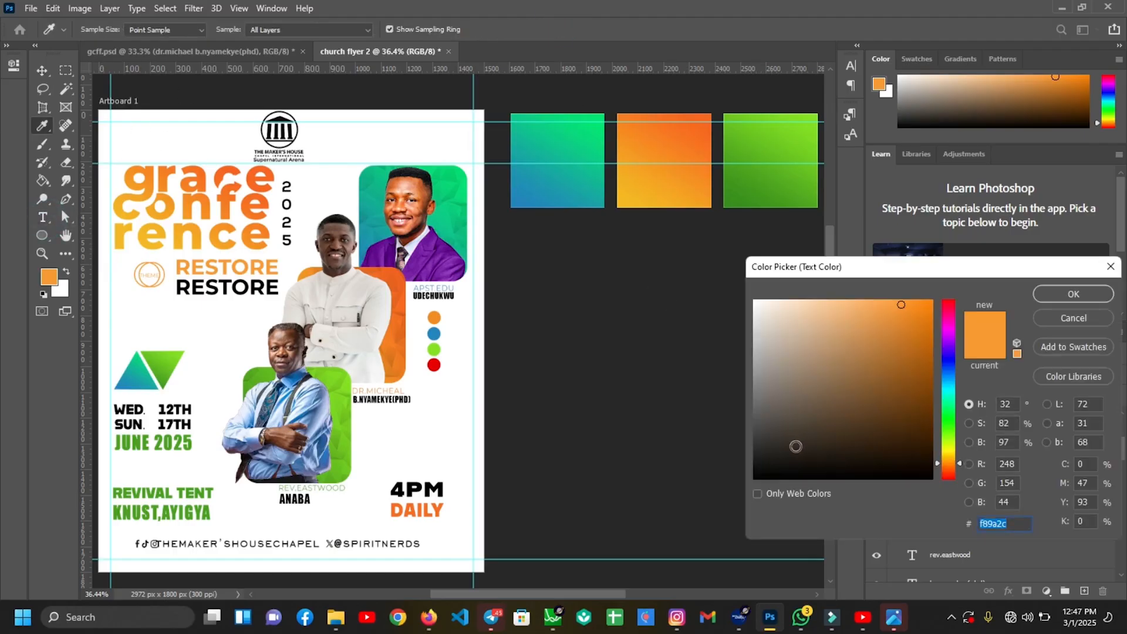
left_click_drag(796, 447, 748, 462)
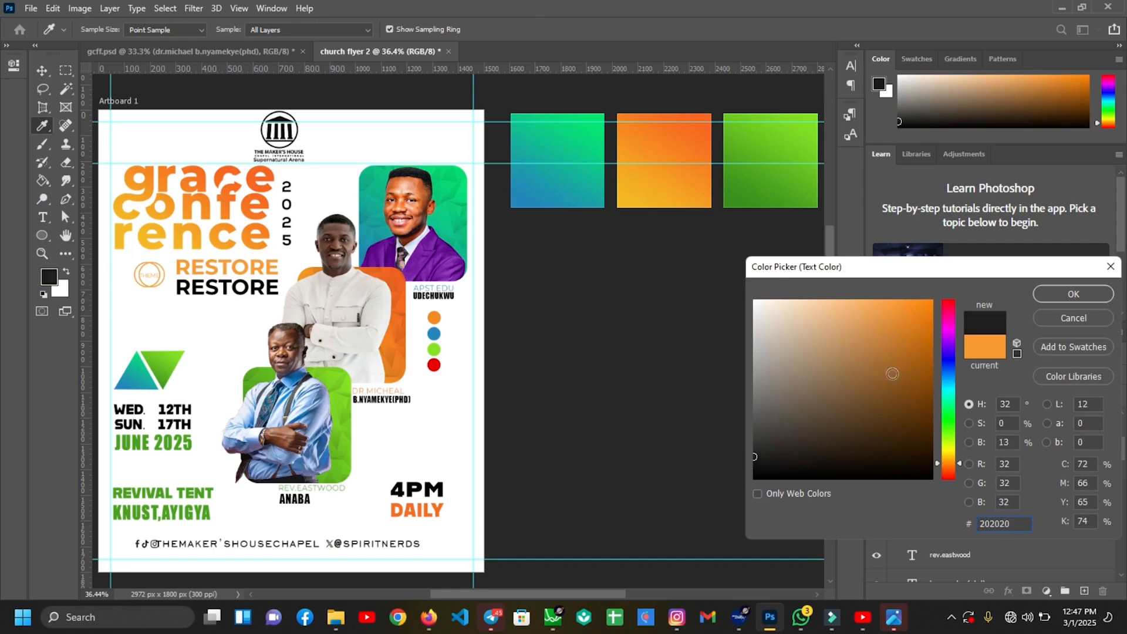
left_click(1081, 291)
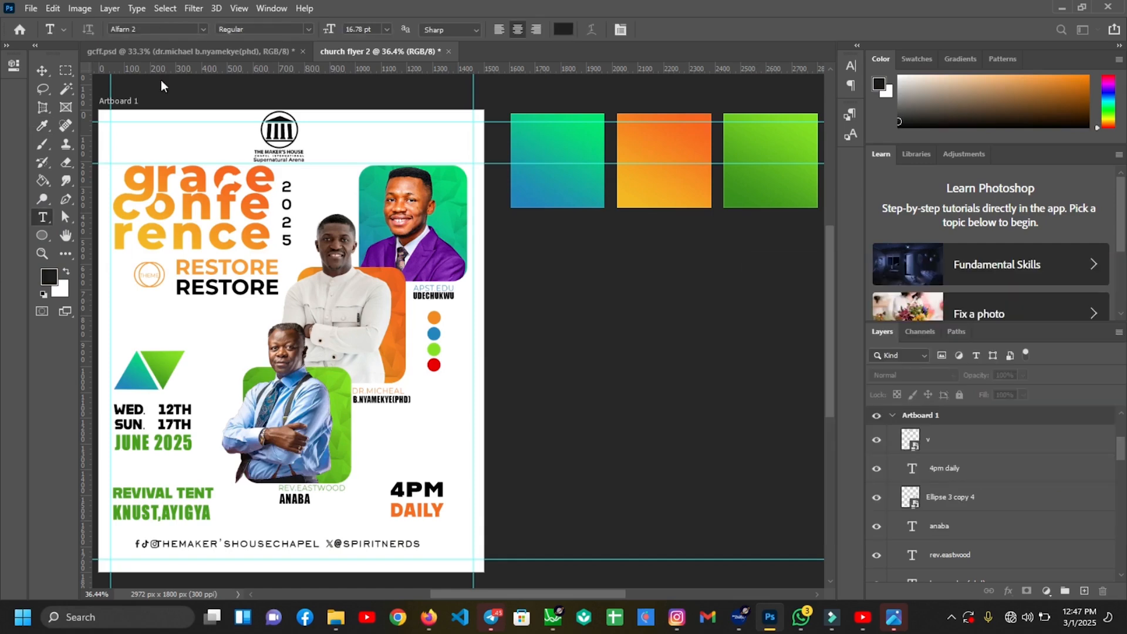
left_click(201, 28)
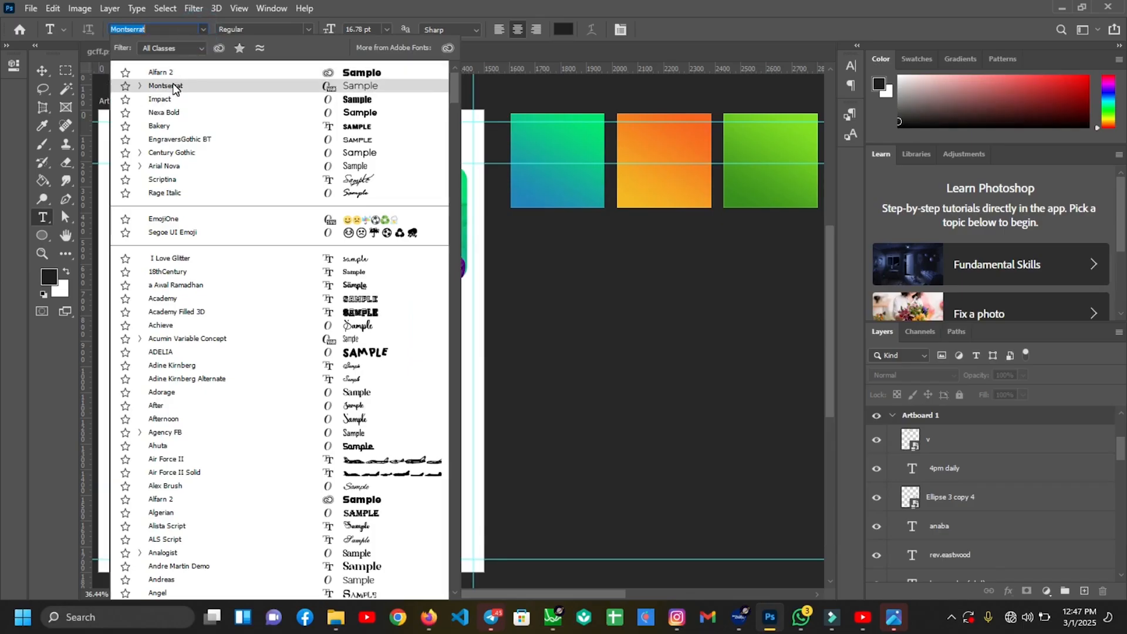
left_click(165, 141)
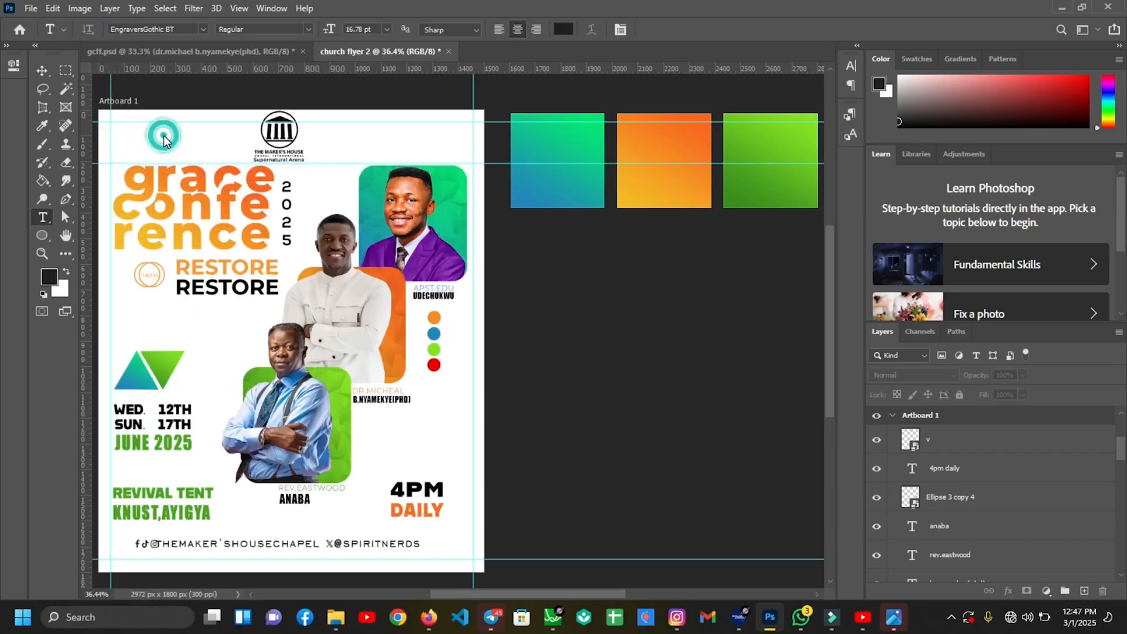
Type GRACE CONFERENCE '25 at the flyer's top-left and commit it
left_click(127, 128)
left_click_drag(185, 159, 243, 163)
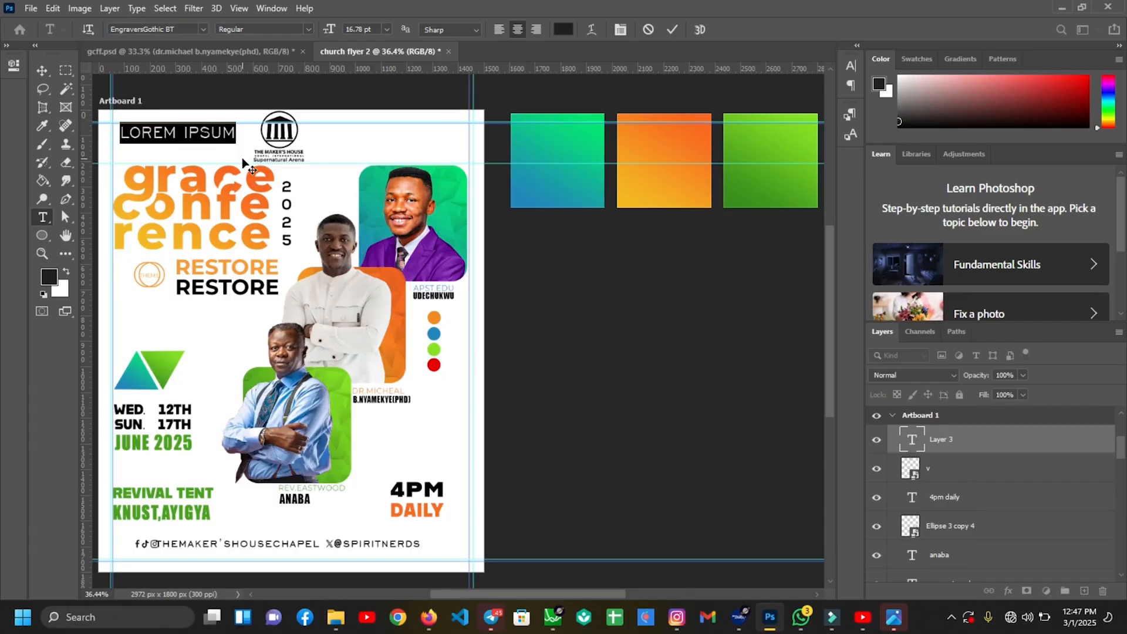
type("GRACE")
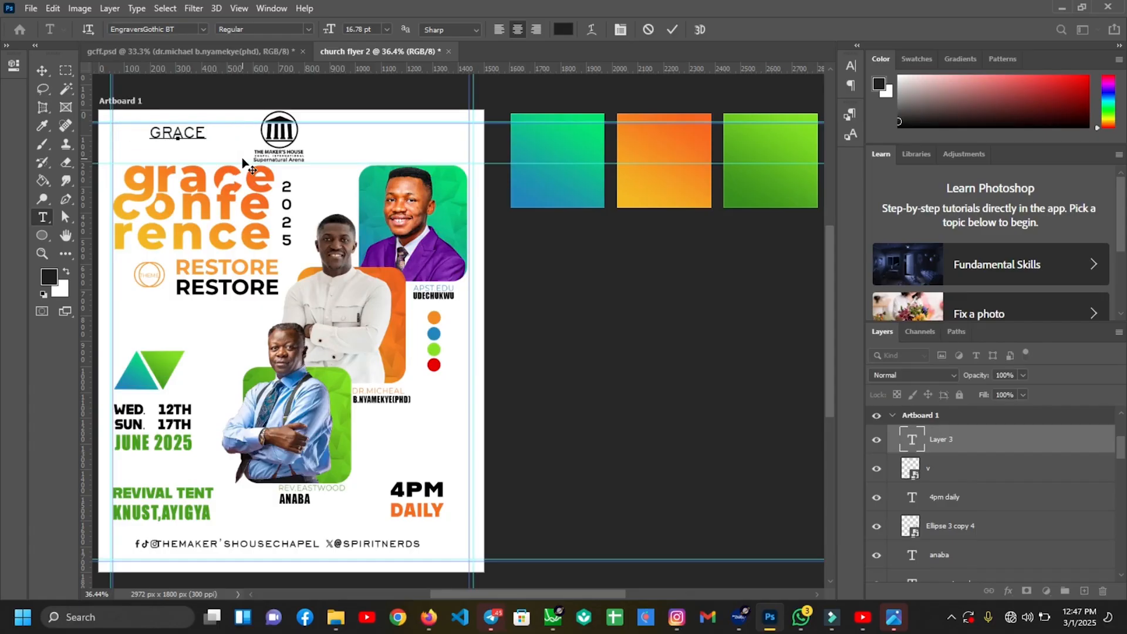
type("CONFERENCE")
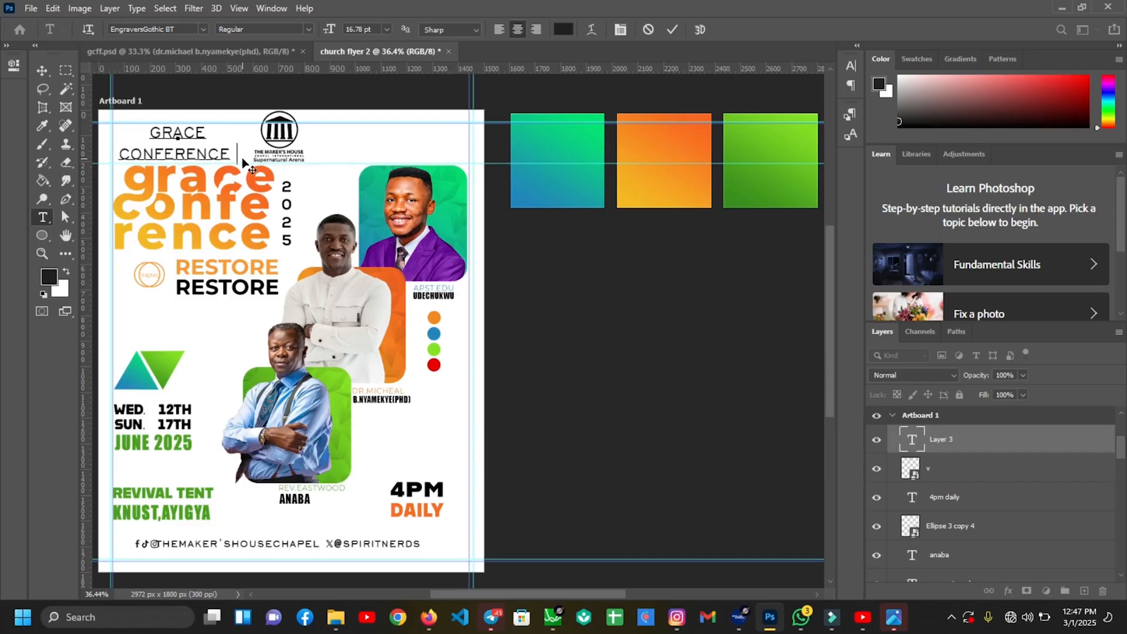
type(" '")
type("25")
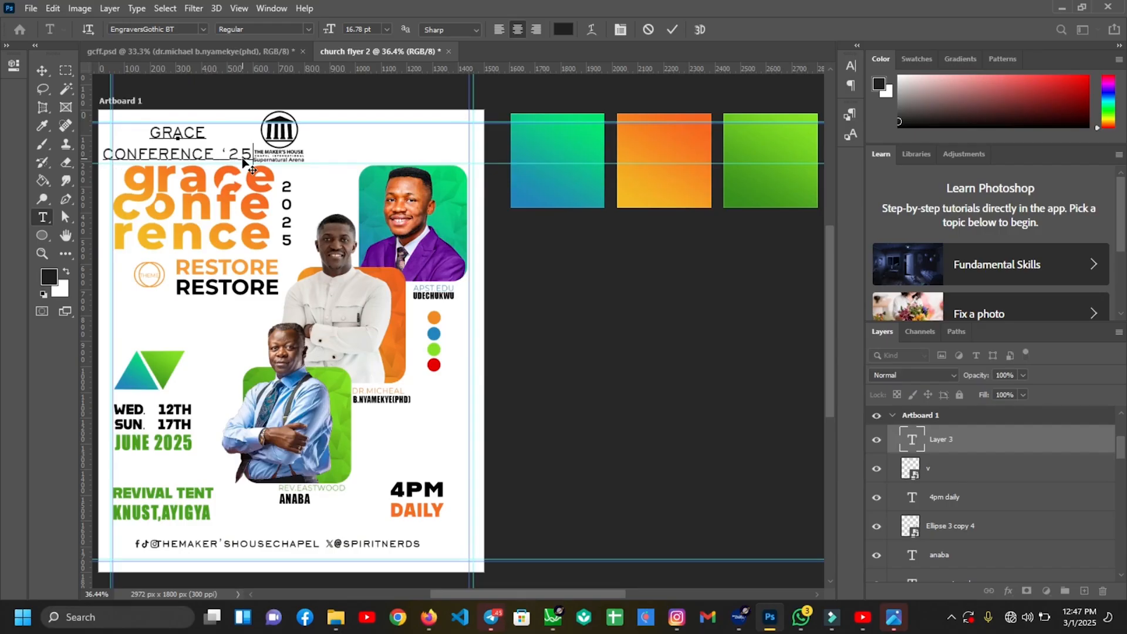
left_click(670, 30)
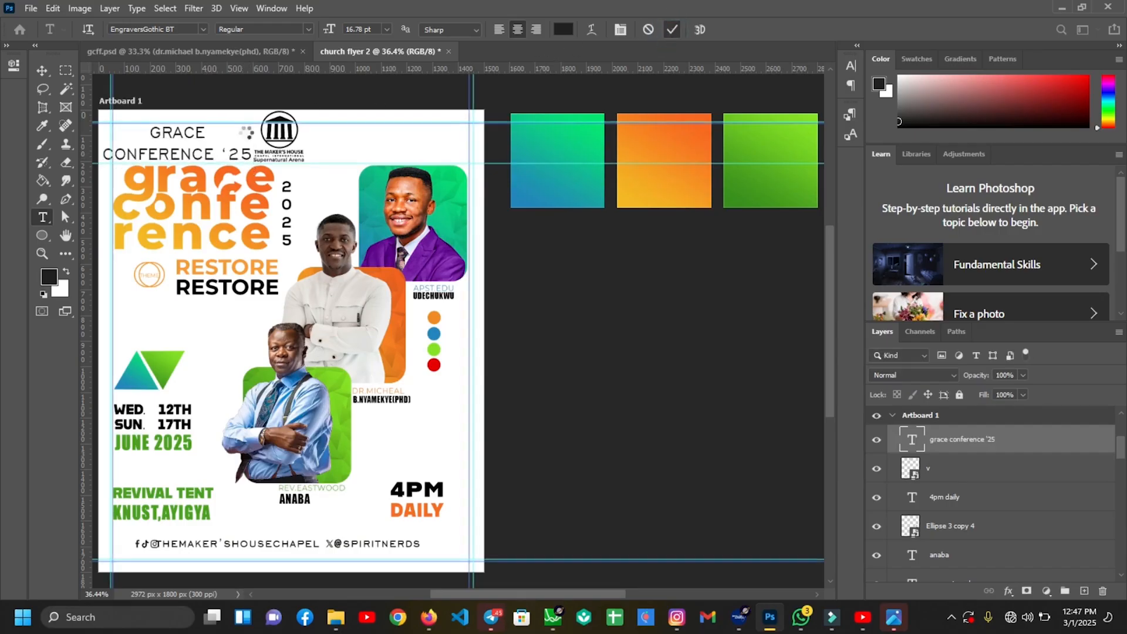
Shift the heading slightly right and set its leading to 12 pt
left_click(43, 73)
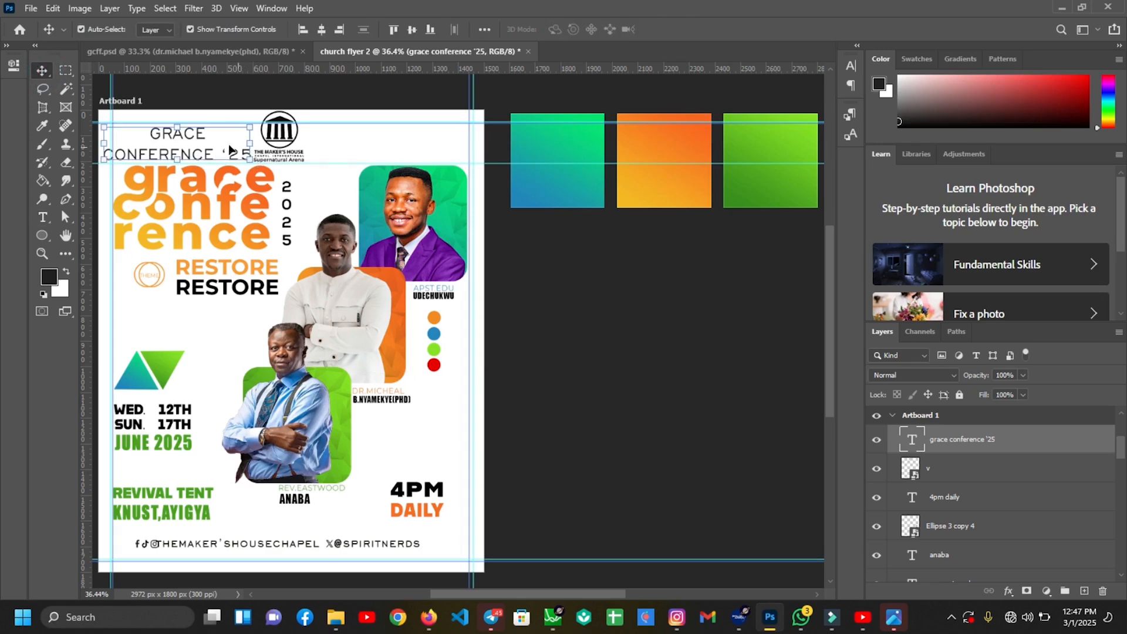
left_click_drag(184, 135, 195, 135)
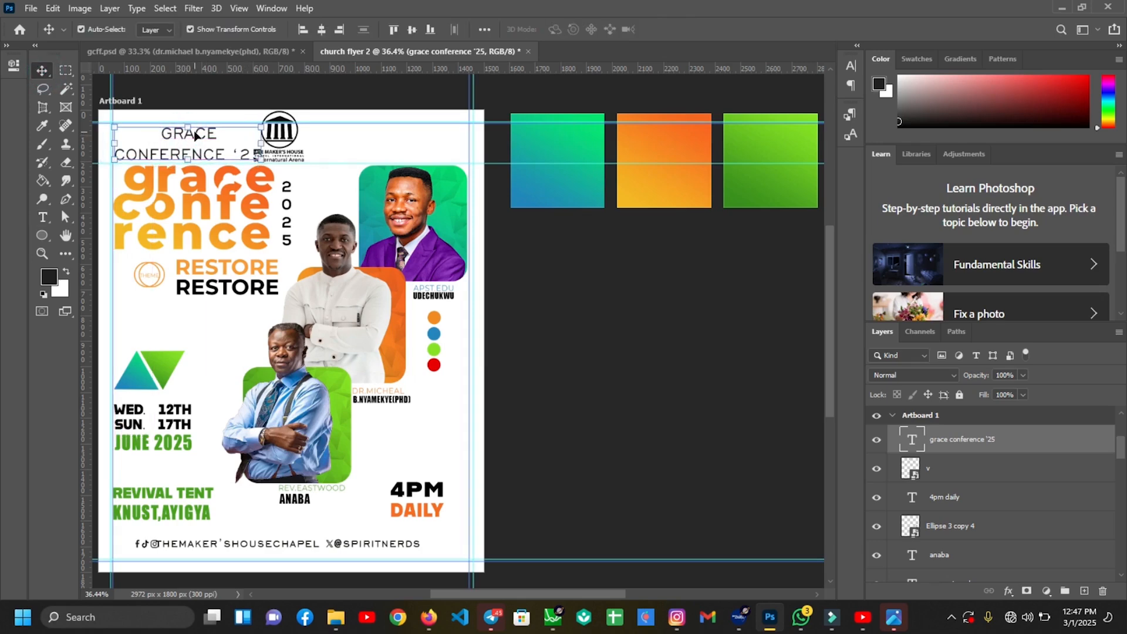
left_click(853, 65)
left_click(832, 100)
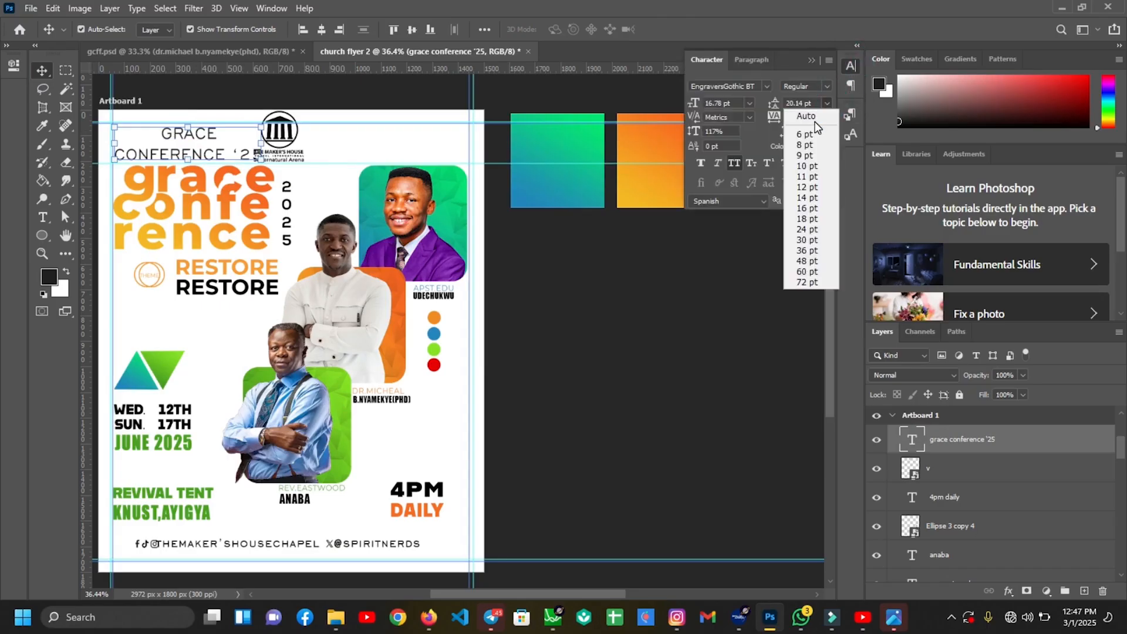
left_click(814, 117)
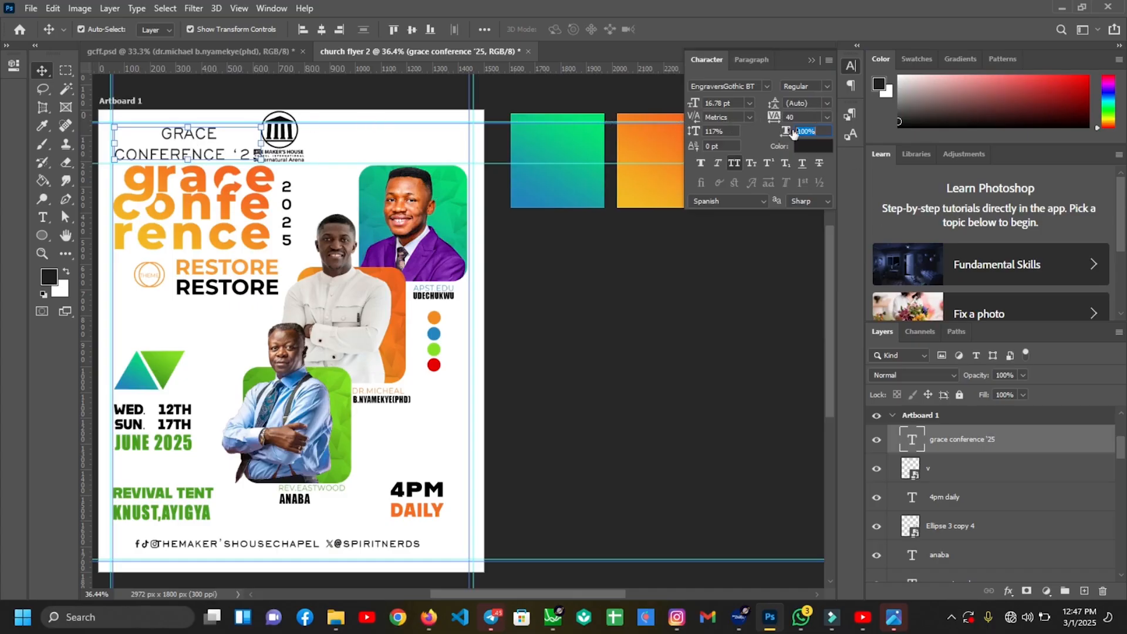
left_click(829, 100)
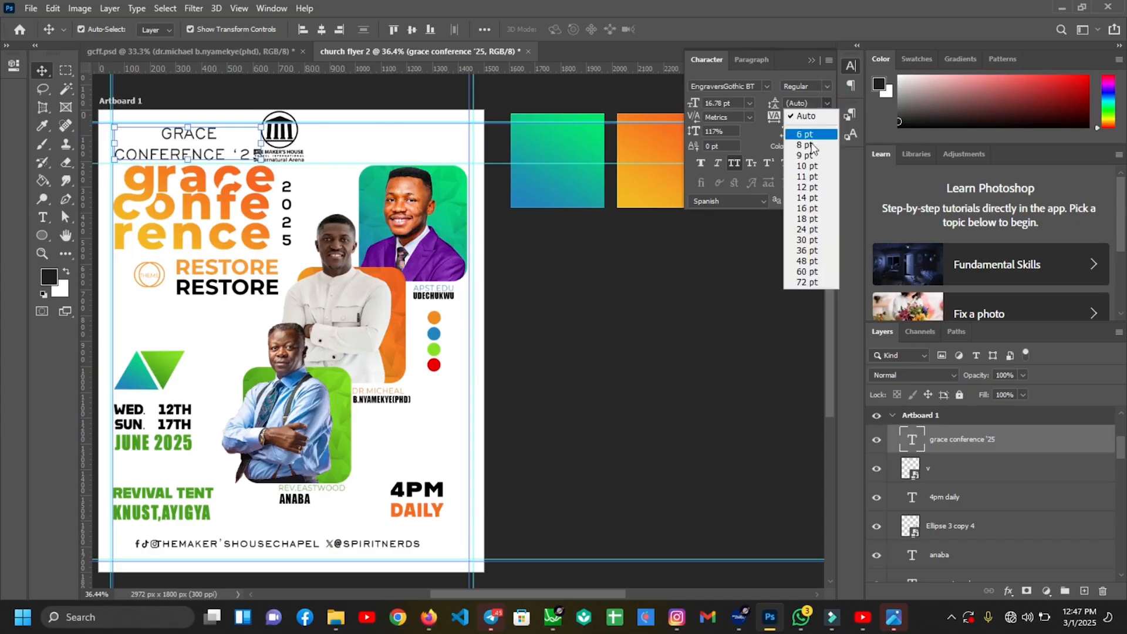
left_click(809, 145)
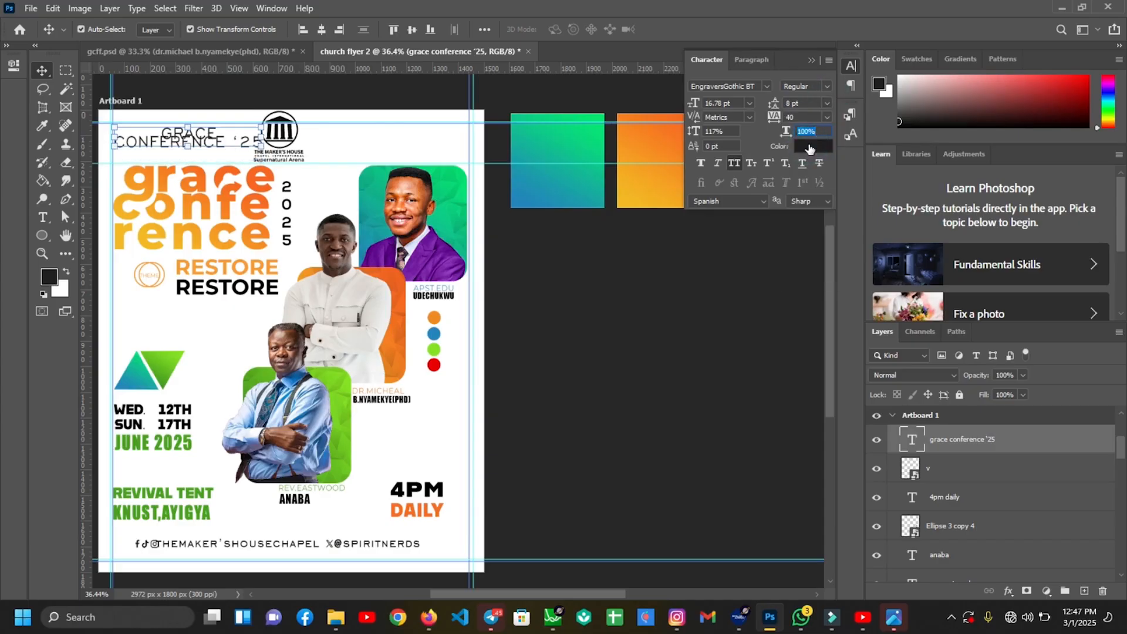
left_click(810, 100)
key("Up")
key("Up")
key("Up")
key("Up")
key("Up")
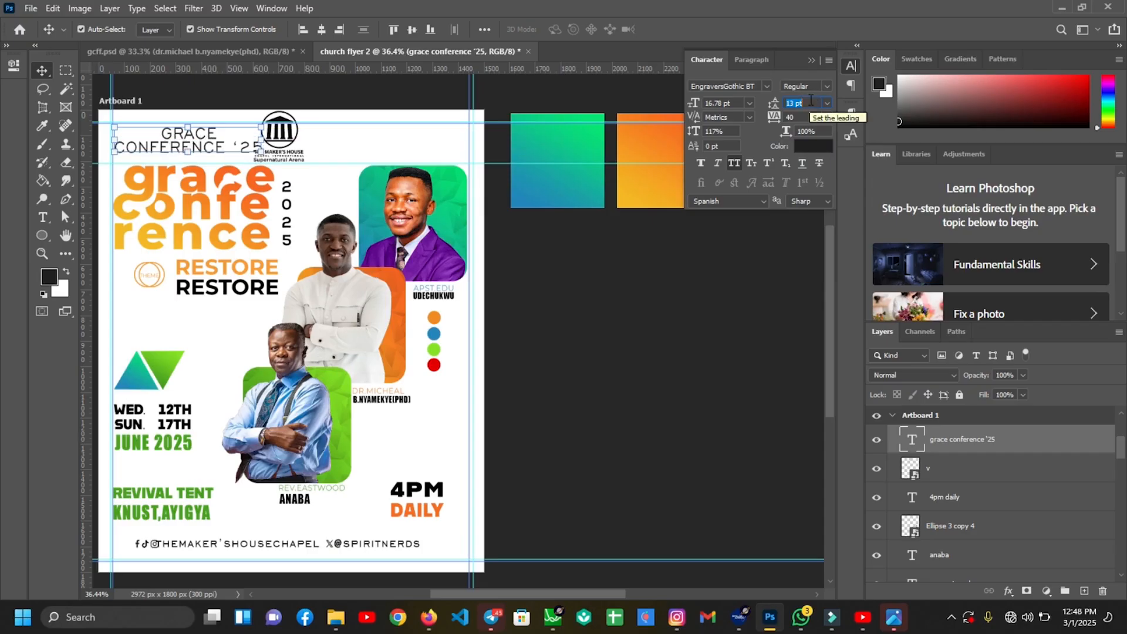
key("Down")
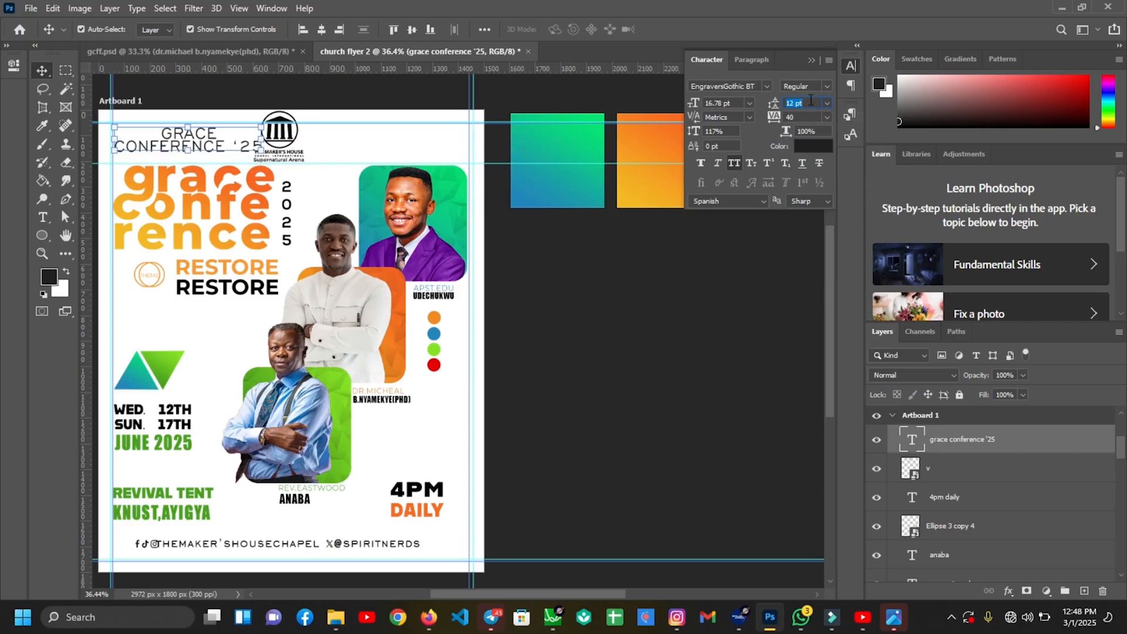
Set the CONFERENCE '25 line's tracking from 40 to 0
left_click(50, 223)
left_click(117, 147)
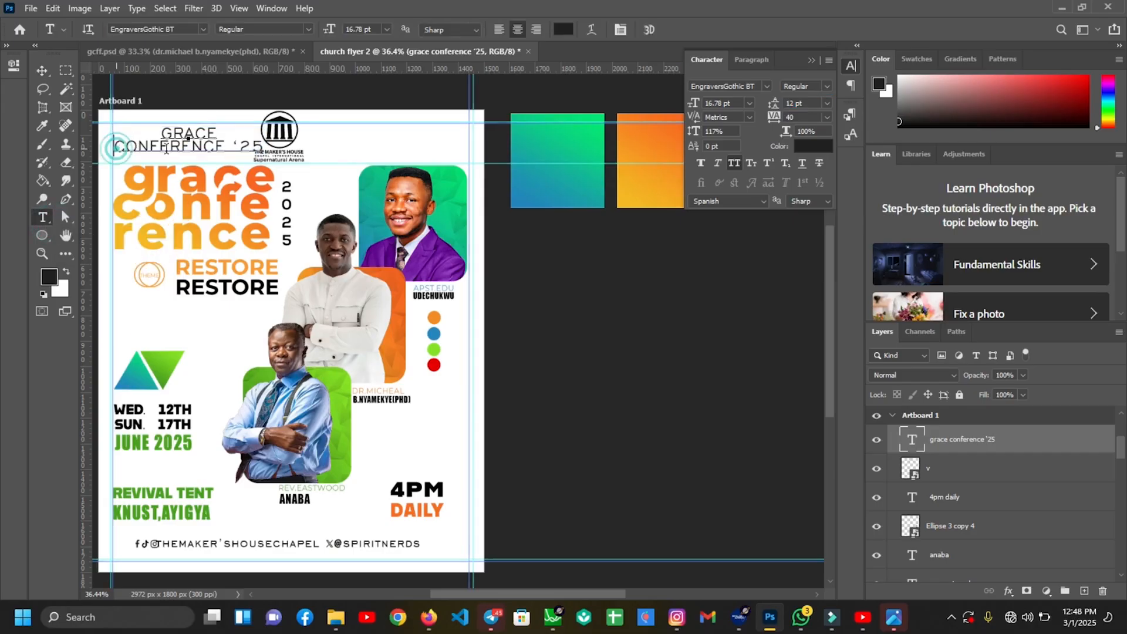
left_click_drag(117, 147, 276, 151)
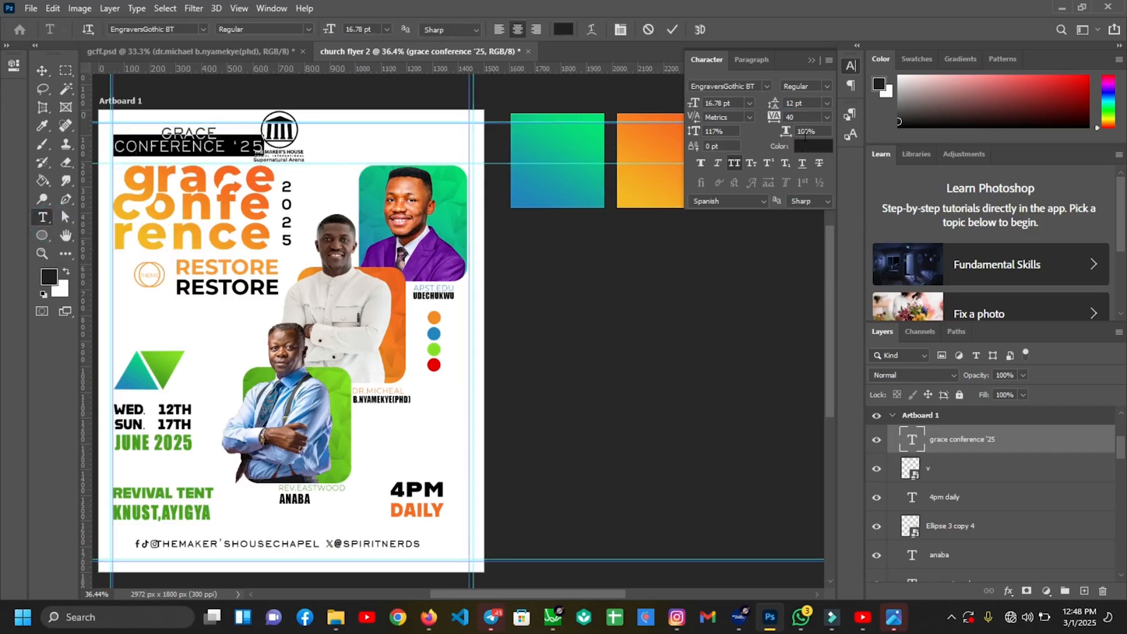
left_click(814, 117)
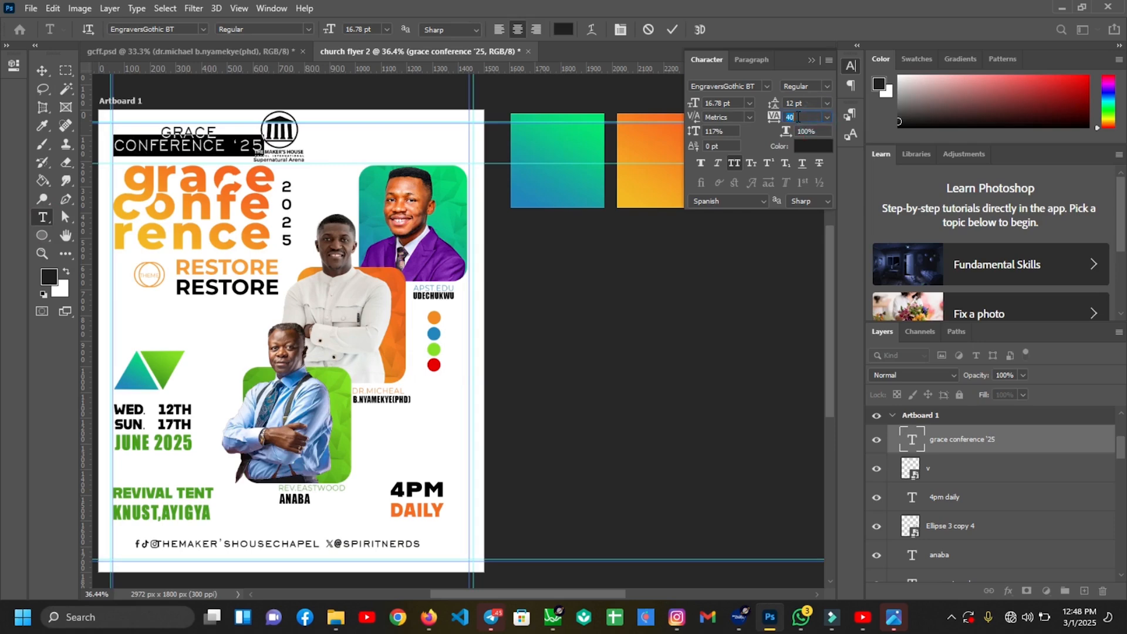
key("Return")
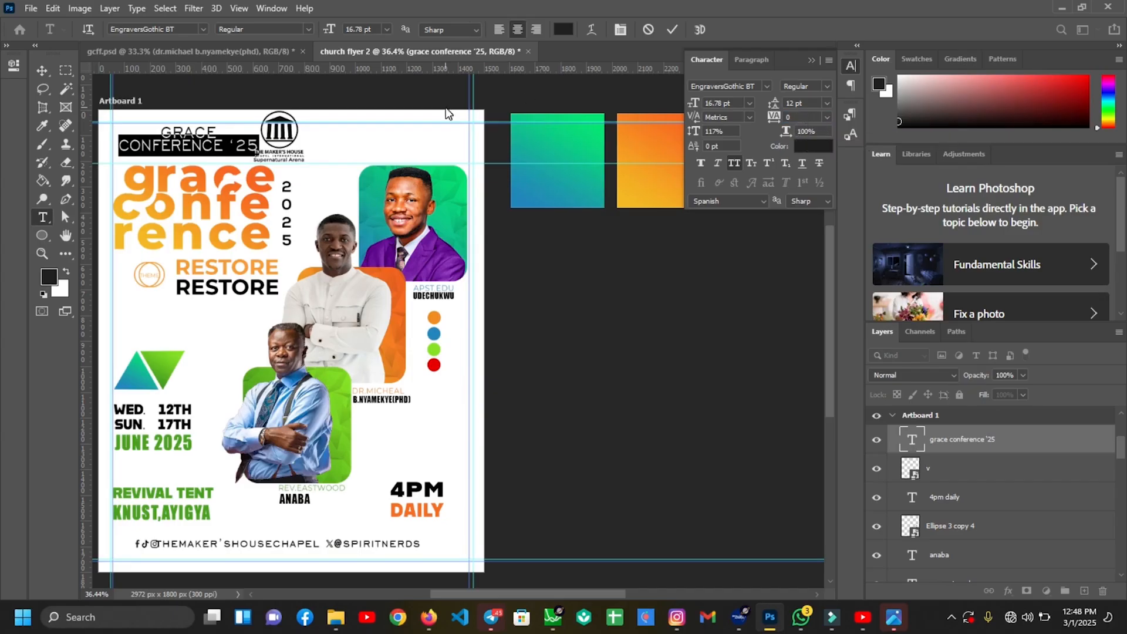
left_click_drag(217, 129, 155, 128)
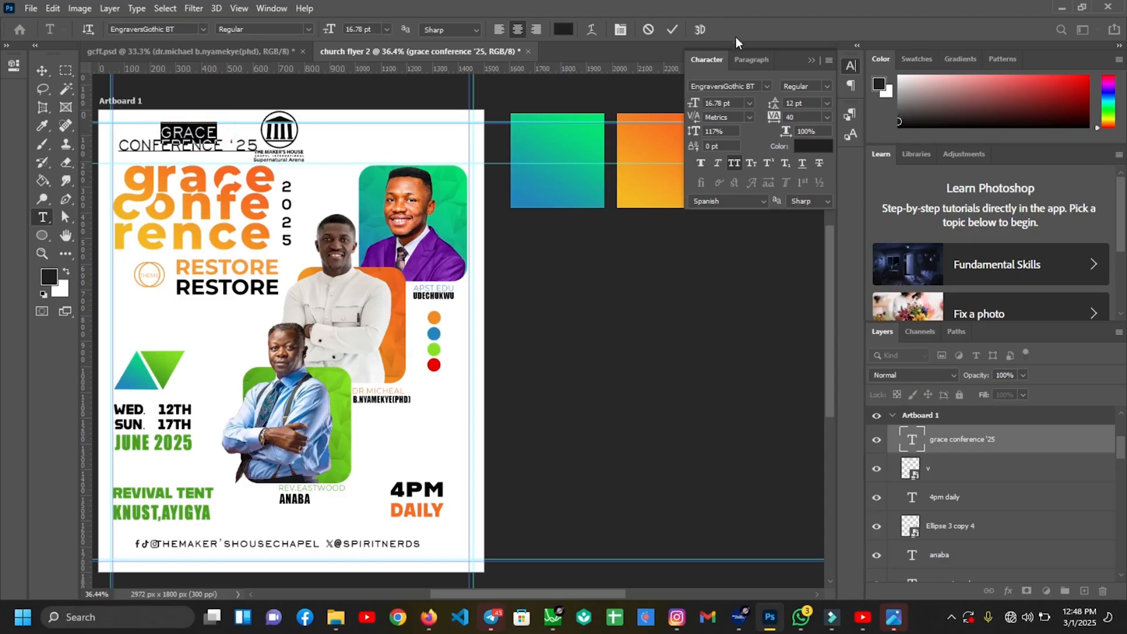
Outdent the GRACE line with a -38.5 pt first-line indent and commit the text
left_click(743, 61)
left_click(719, 124)
key("Down")
key("Down")
key("Down")
key("Down")
key("Down")
key("Down")
key("Down")
key("Down")
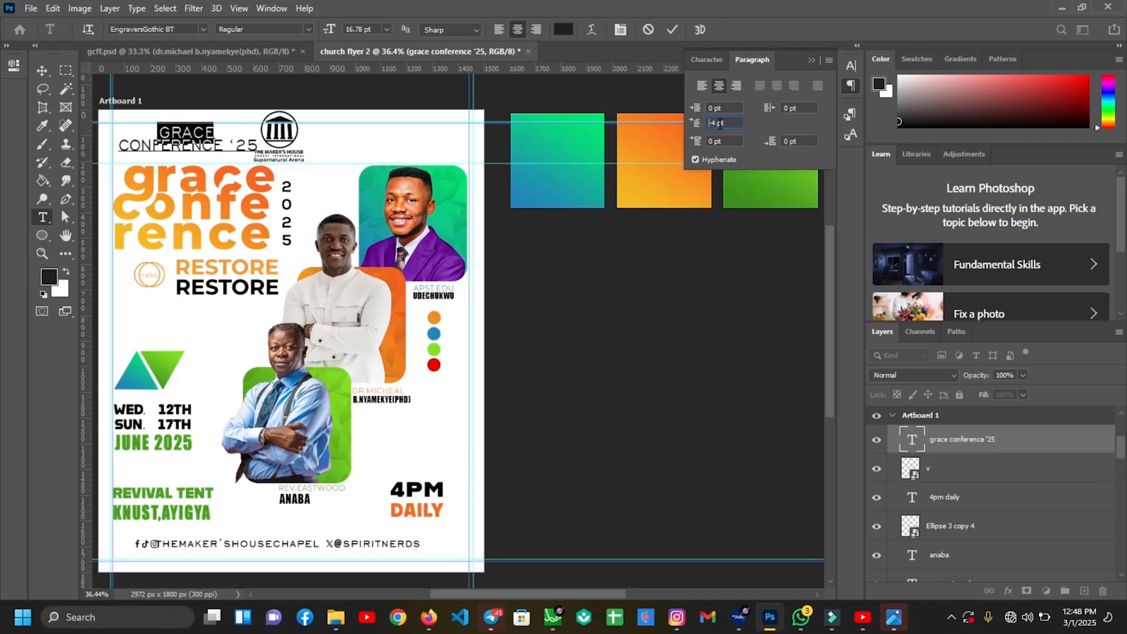
key("Down")
key("Down")
key("Down")
key("Down")
key("Down")
key("Down")
key("Down")
key("Down")
key("Down")
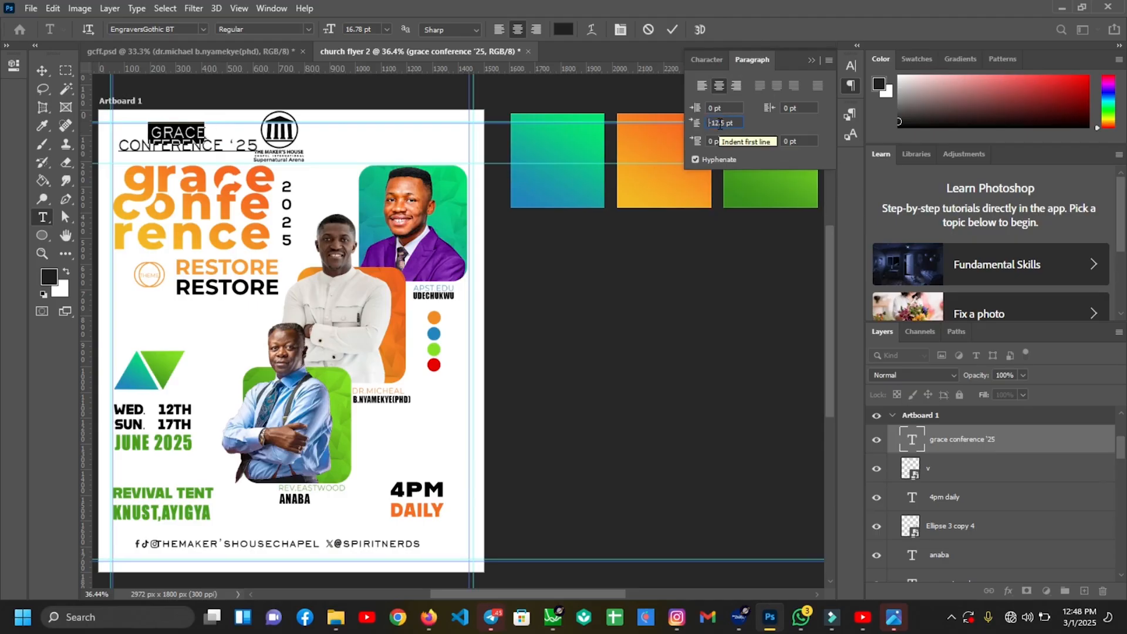
key("Down")
key("Down")
key("Down")
key("Down")
key("Down")
key("Down")
key("Down")
key("Down")
key("Down")
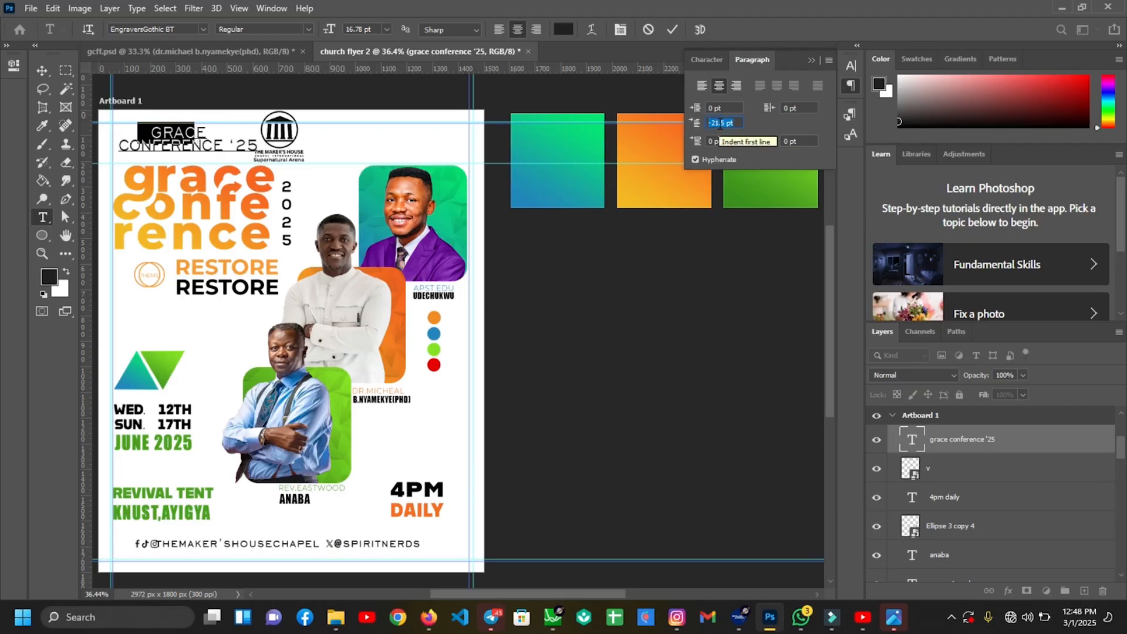
key("Down")
key("Down")
key("Down")
key("Down")
key("Down")
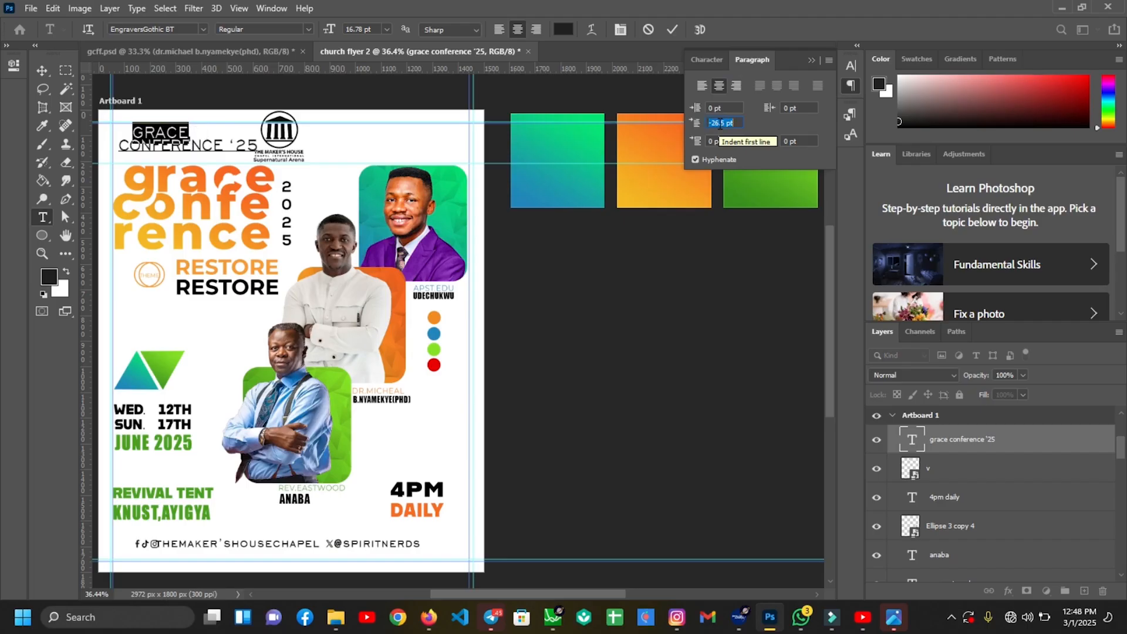
key("Down")
key("Down")
key("Down")
key("Down")
key("Down")
key("Down")
key("Down")
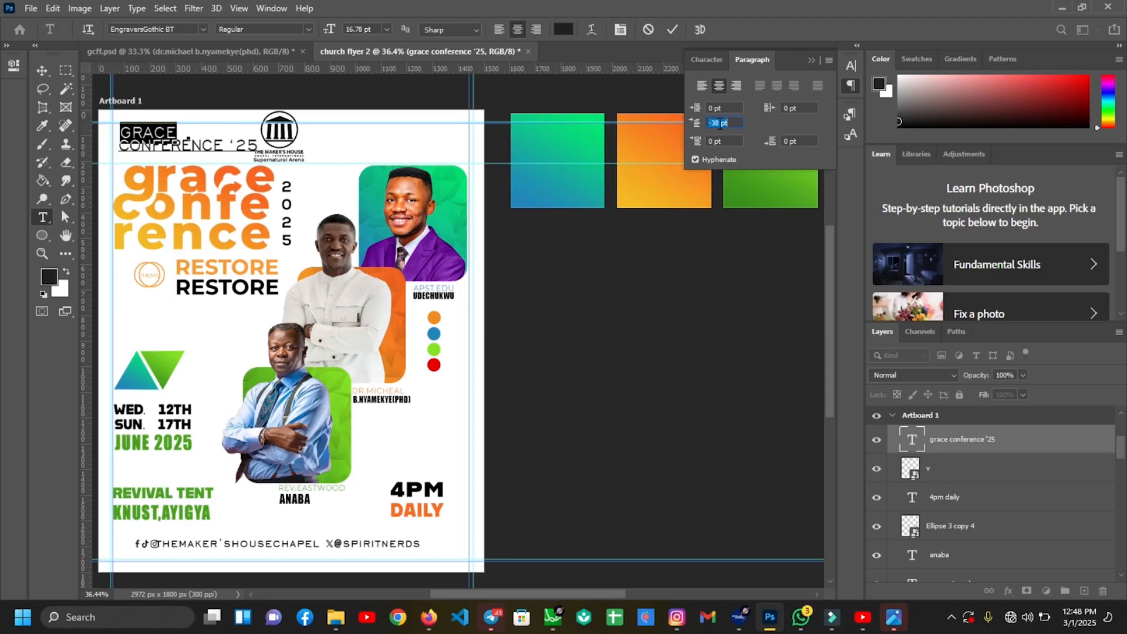
left_click(672, 29)
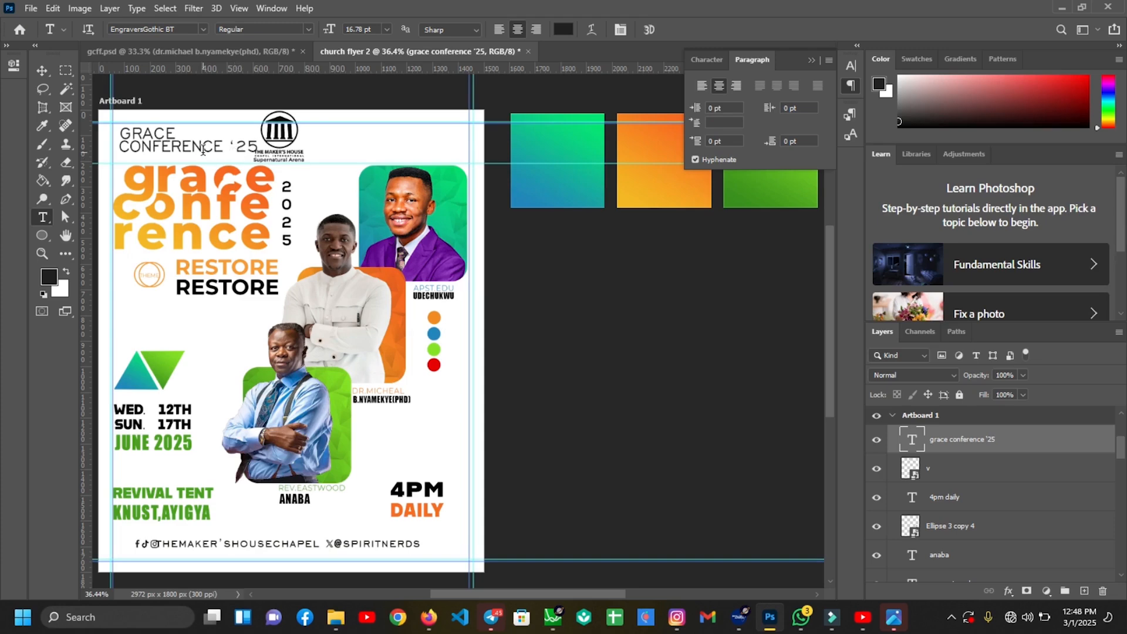
key("v")
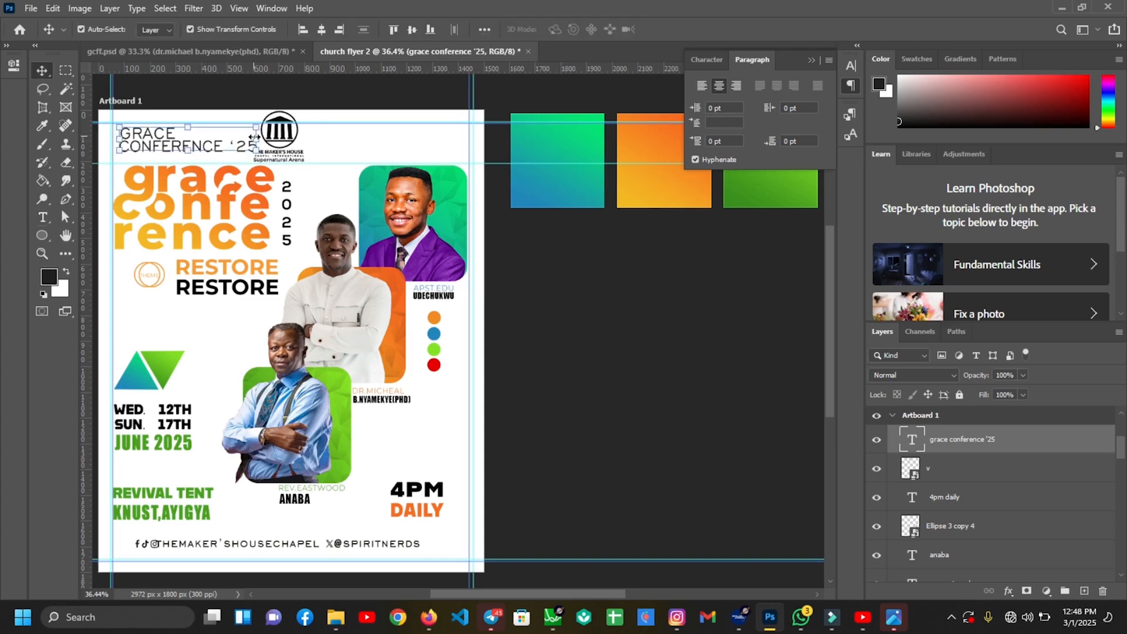
Make the GRACE CONFERENCE '25 heading narrower and shift it left
left_click_drag(257, 137, 242, 138)
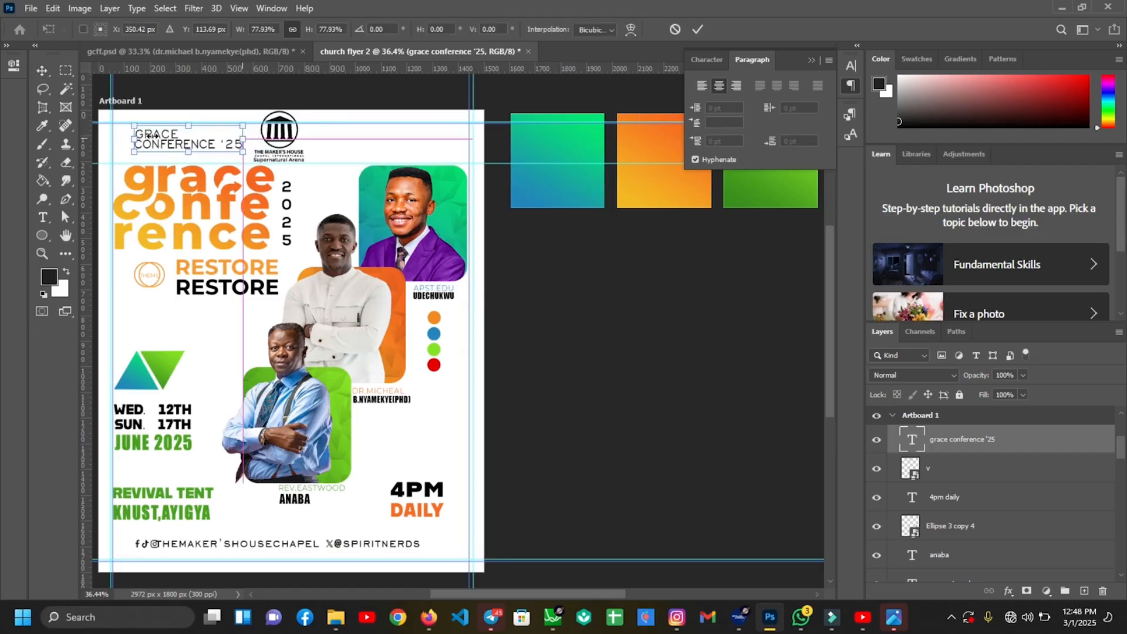
left_click_drag(160, 138, 140, 135)
key("Return")
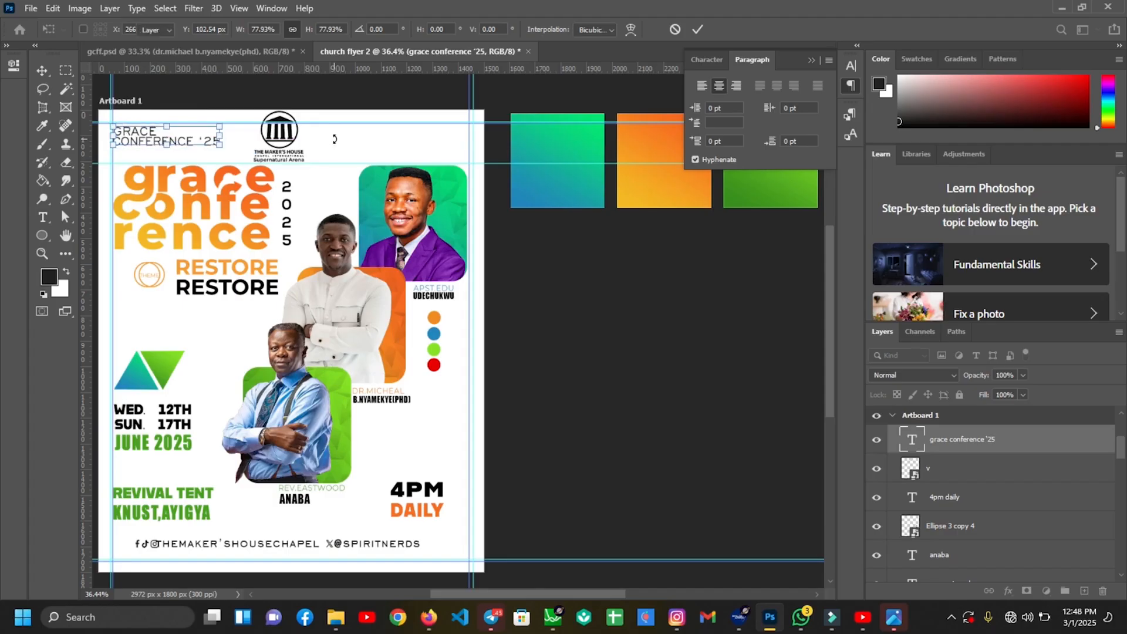
key("ctrl+minus")
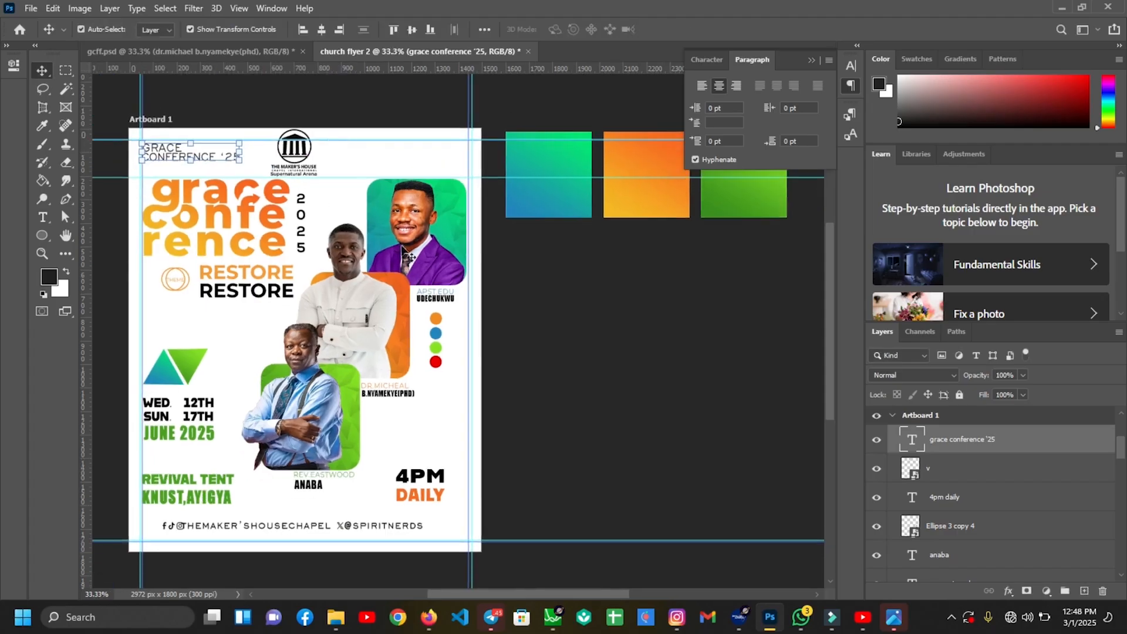
Reposition the Maker's House logo, nudging it right and then back left
left_click(295, 152)
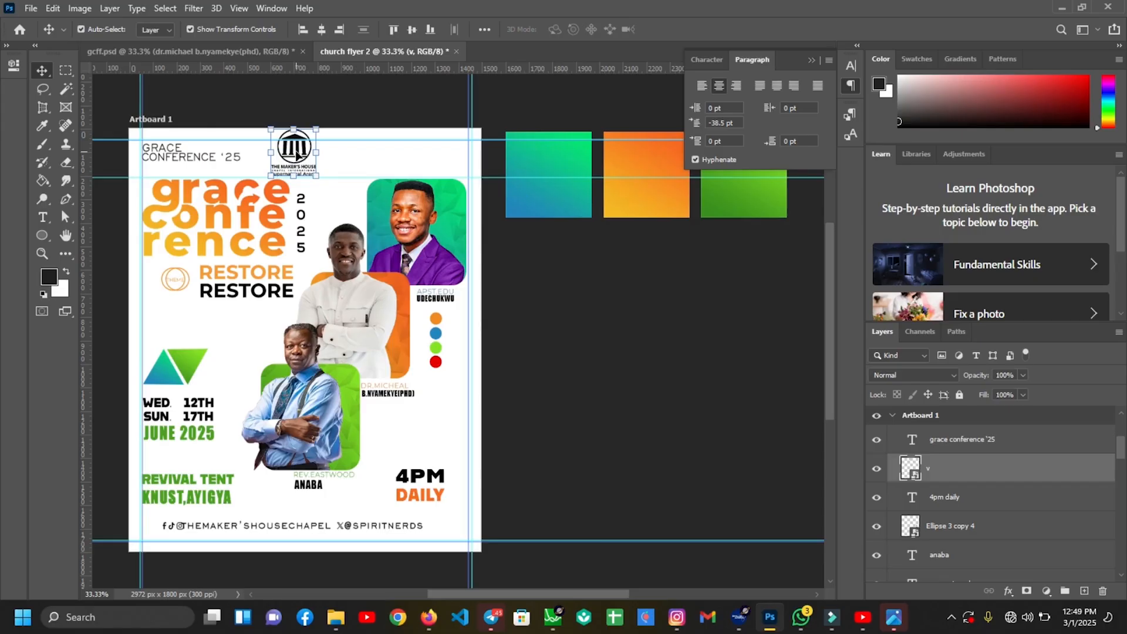
left_click_drag(296, 153, 300, 154)
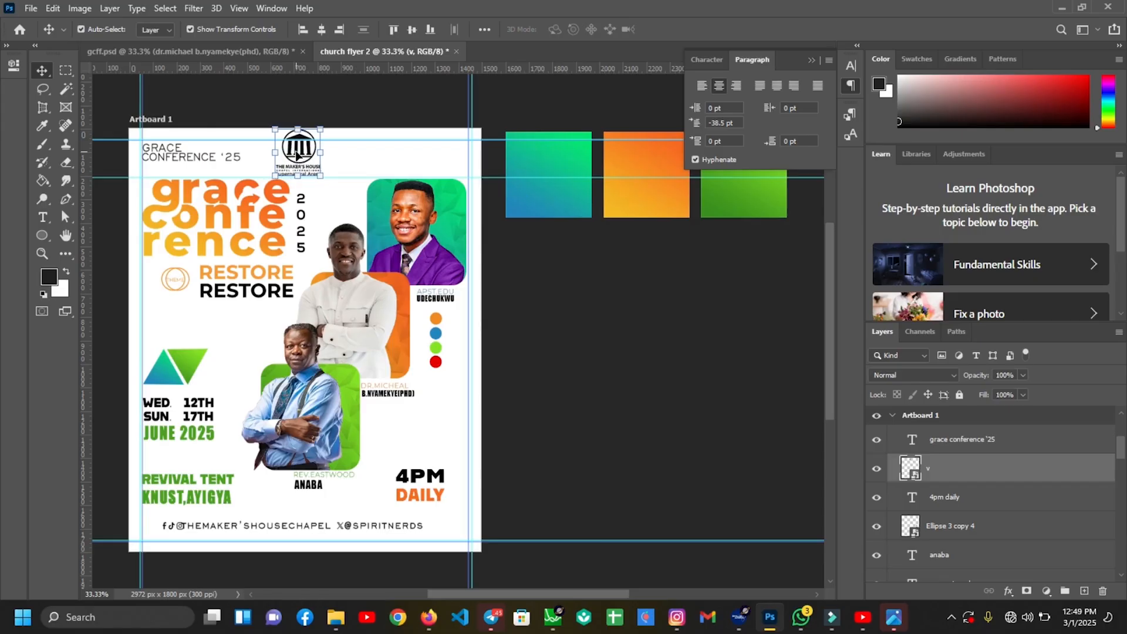
key("shift+Right")
key("shift+Right")
key("shift+Right")
key("shift+Right")
key("shift+Right")
key("shift+Right")
key("shift+Right")
key("shift+Left")
key("shift+Left")
key("shift+Left")
key("shift+Left")
key("shift+Left")
key("shift+Left")
key("shift+Left")
key("ctrl+t")
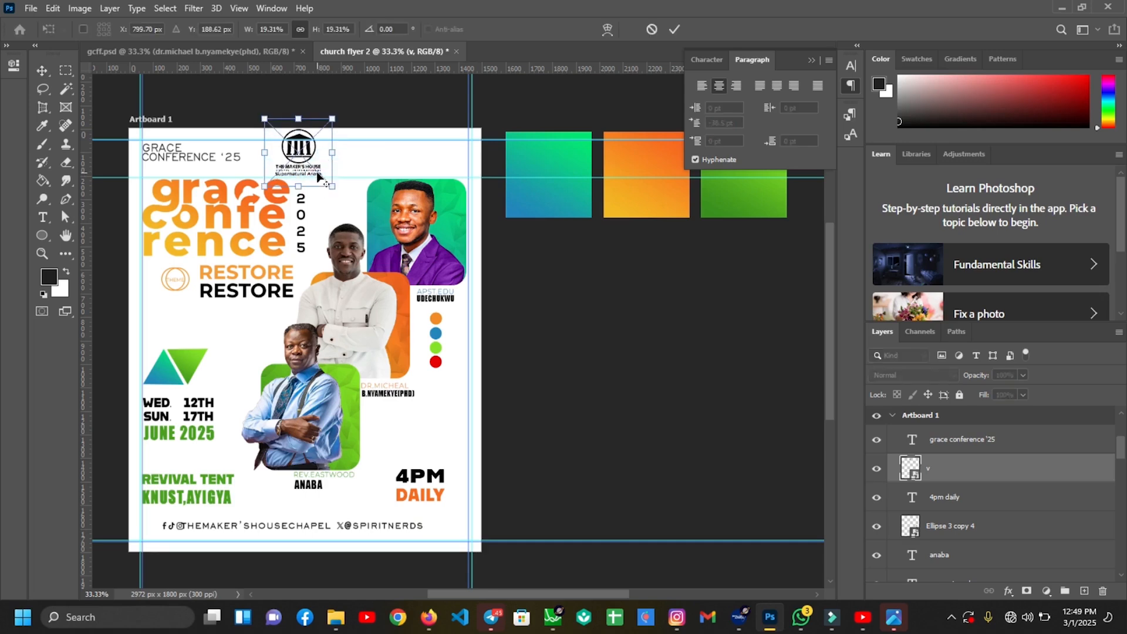
key("Return")
key("ctrl+plus")
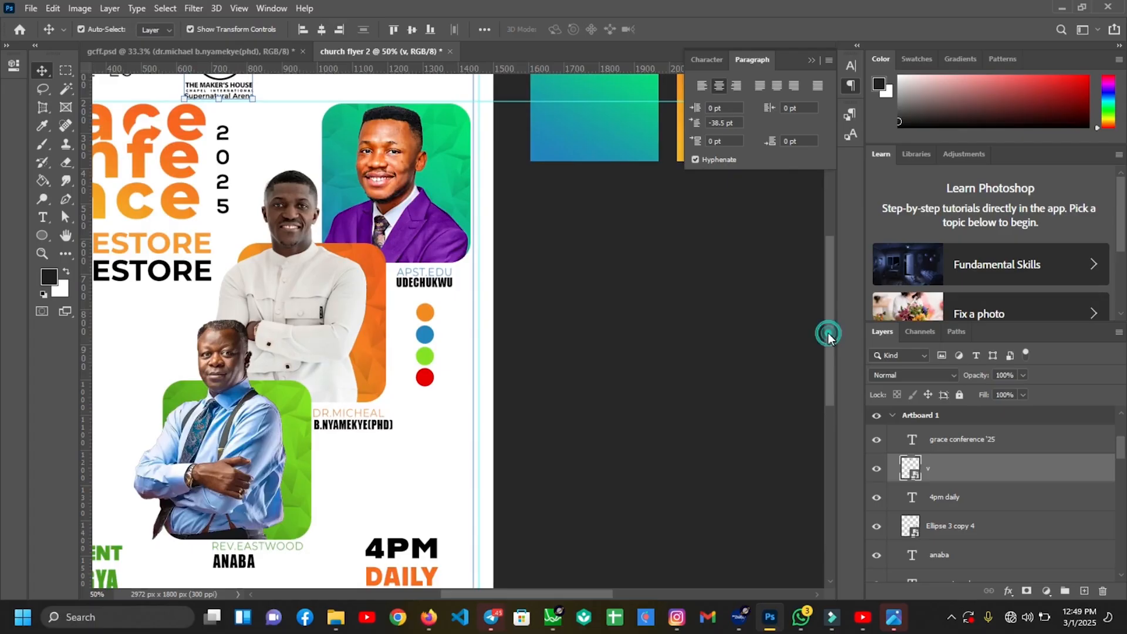
Rasterize the logo layer and delete the Supernatural Arena tagline beneath the logo
left_click_drag(828, 329, 826, 318)
left_click(65, 72)
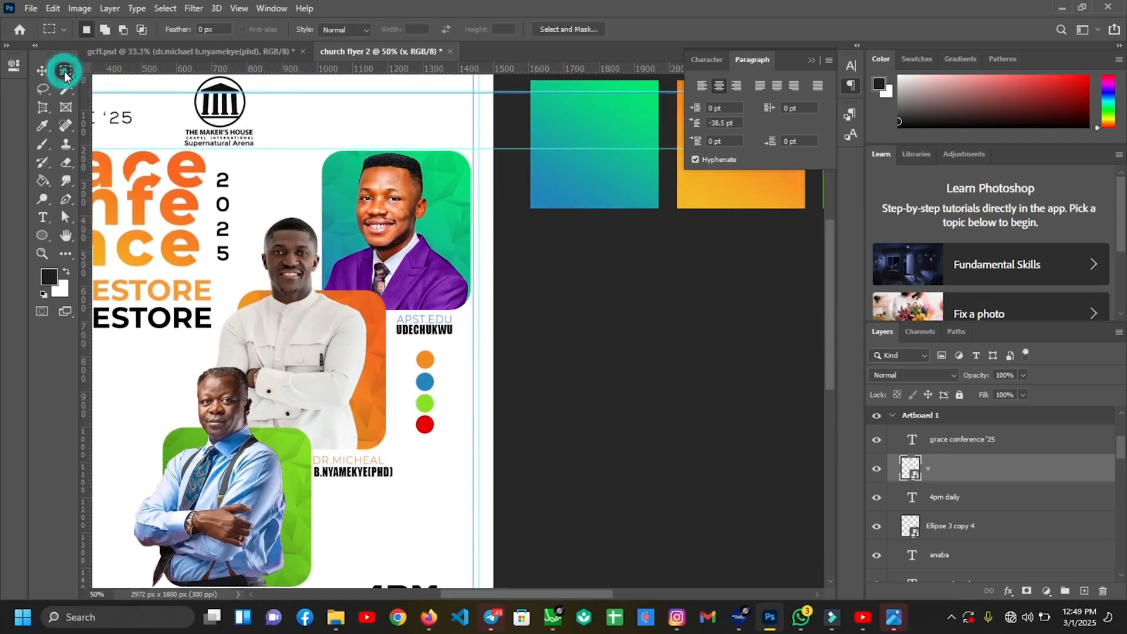
left_click_drag(171, 141, 290, 148)
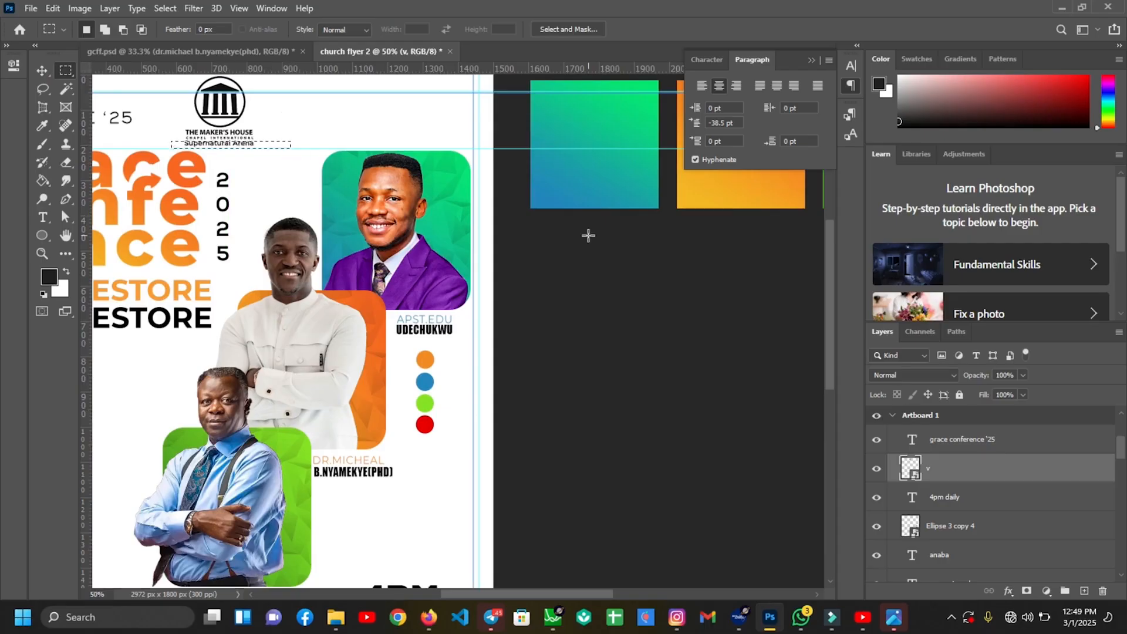
right_click(995, 476)
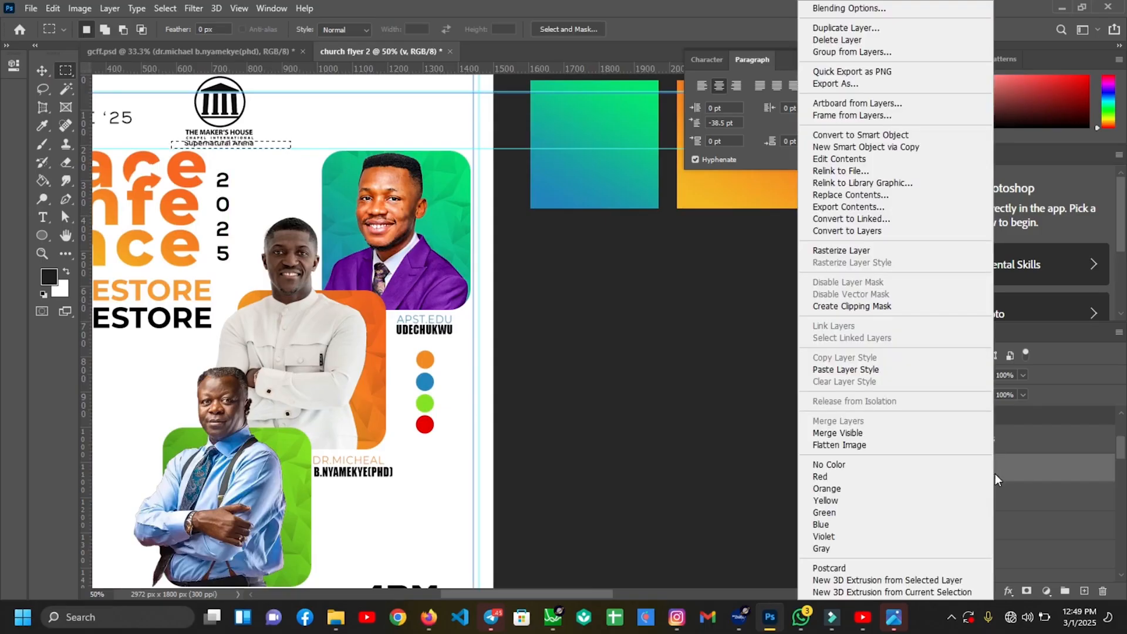
left_click(844, 251)
key("Delete")
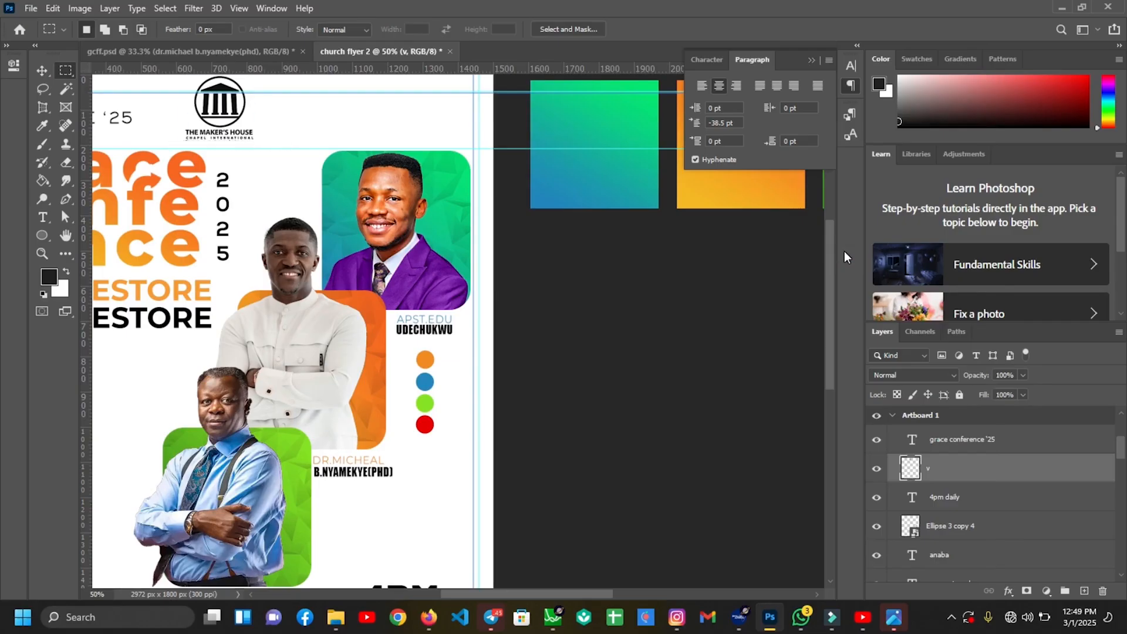
Move the Maker's House logo slightly down and left
key("v")
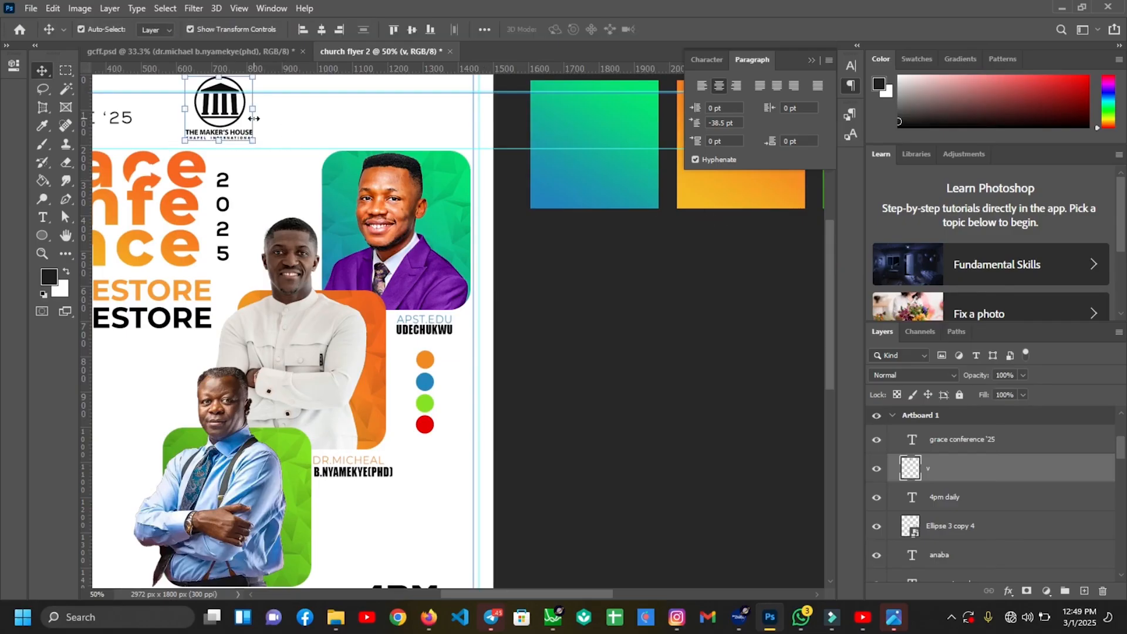
key("ctrl+0")
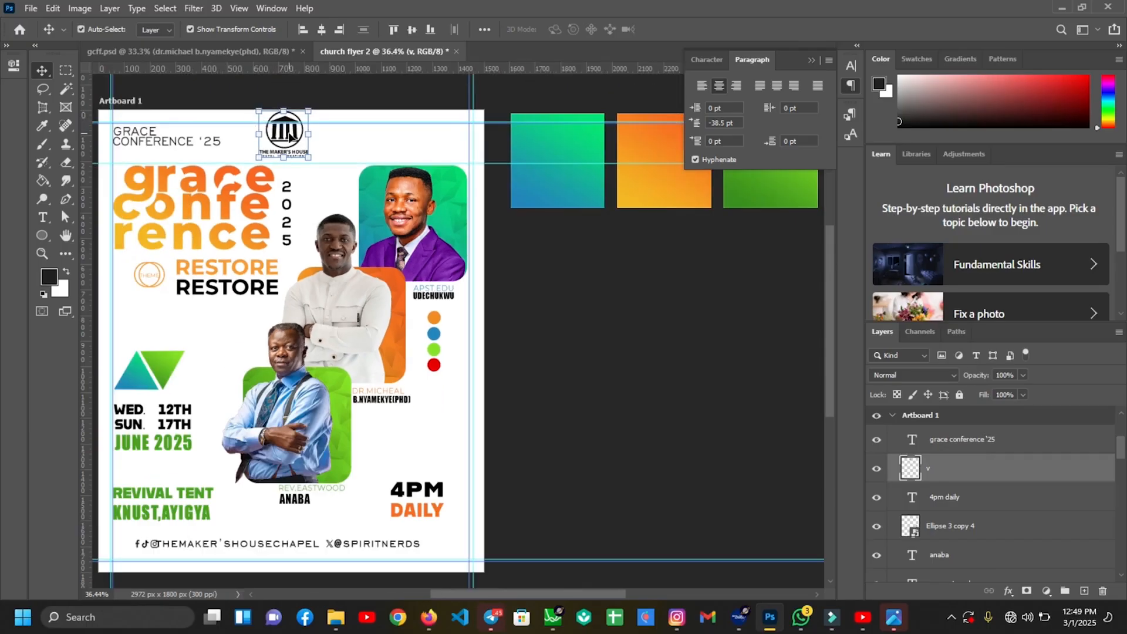
left_click_drag(294, 135, 294, 137)
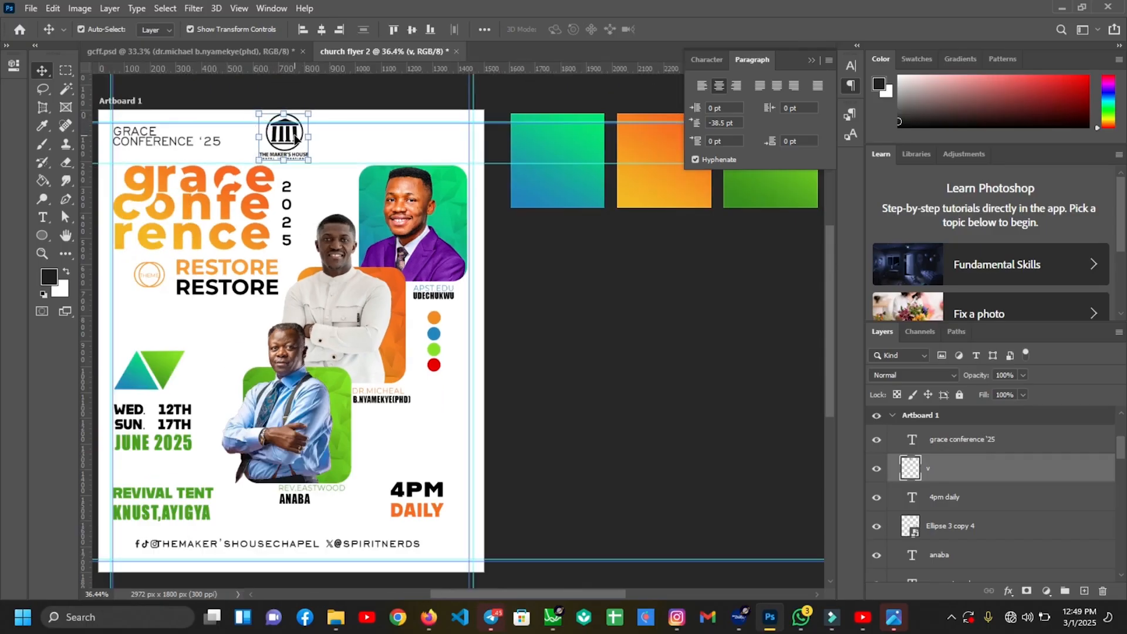
key("shift+Left")
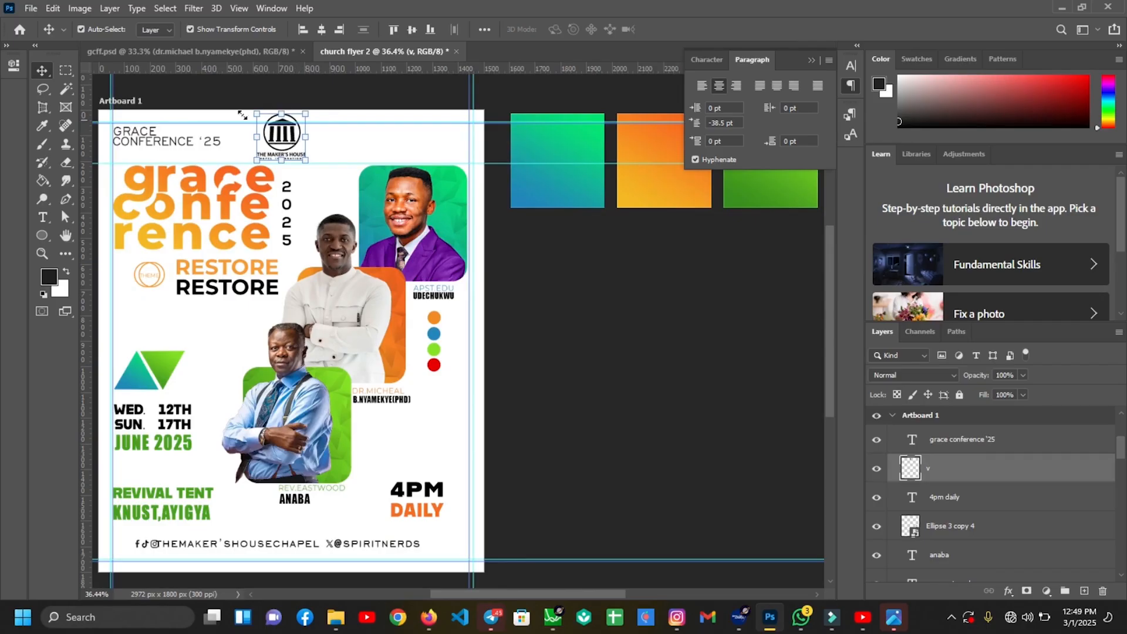
Shrink the GRACE CONFERENCE '25 heading to about 68% and move it to the top-left corner
left_click(198, 143)
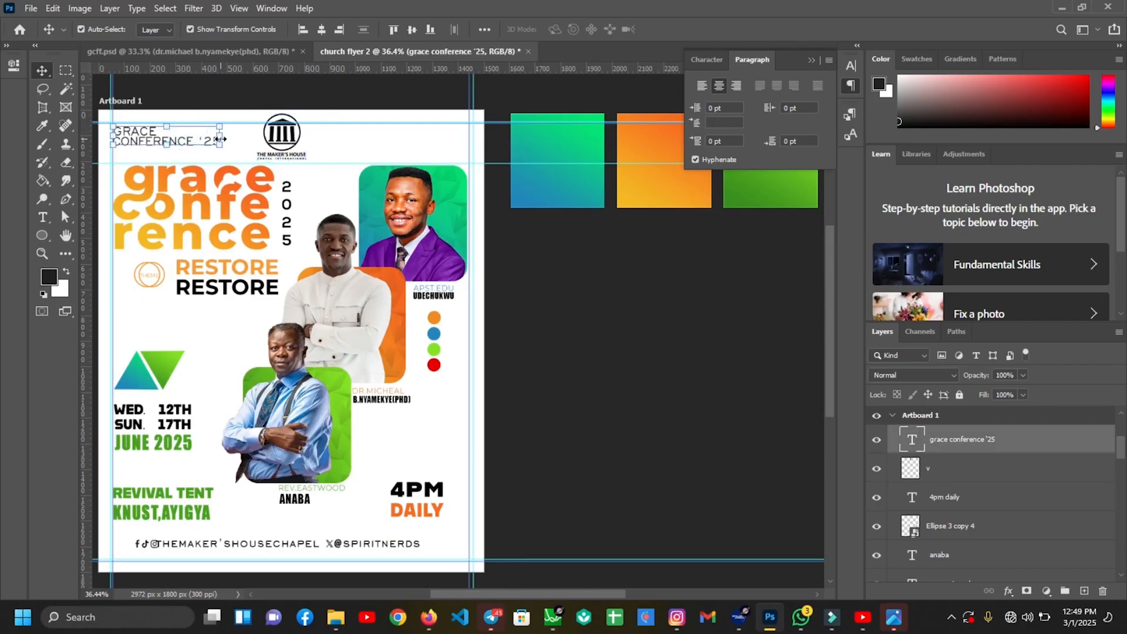
left_click_drag(220, 139, 209, 138)
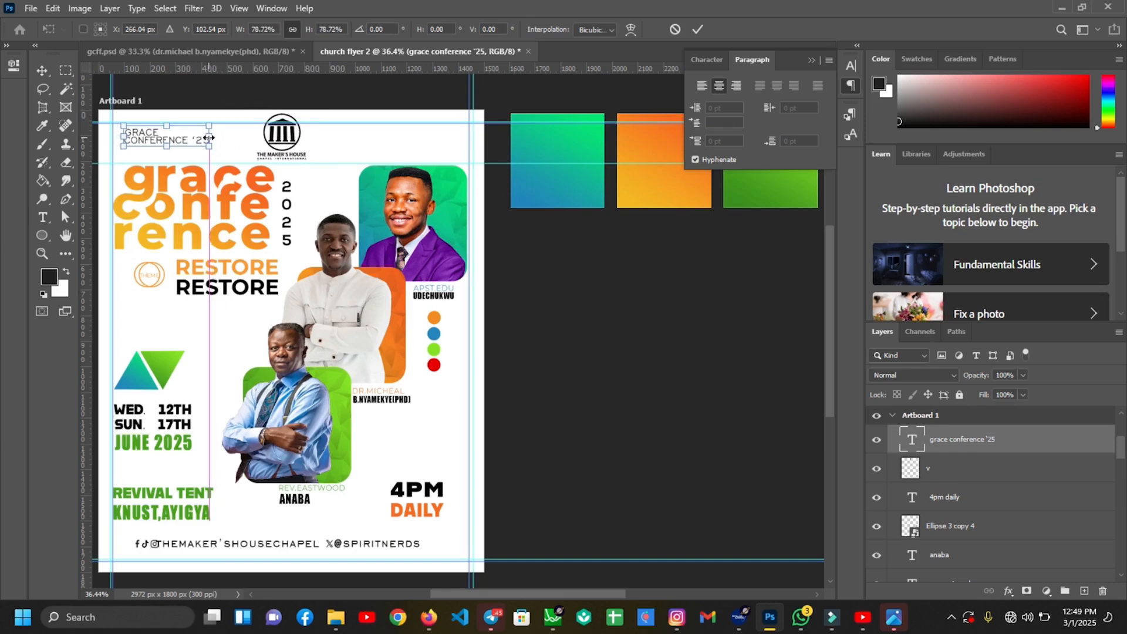
key("shift+Left")
key("shift+Left")
key("shift+Left")
key("shift+Left")
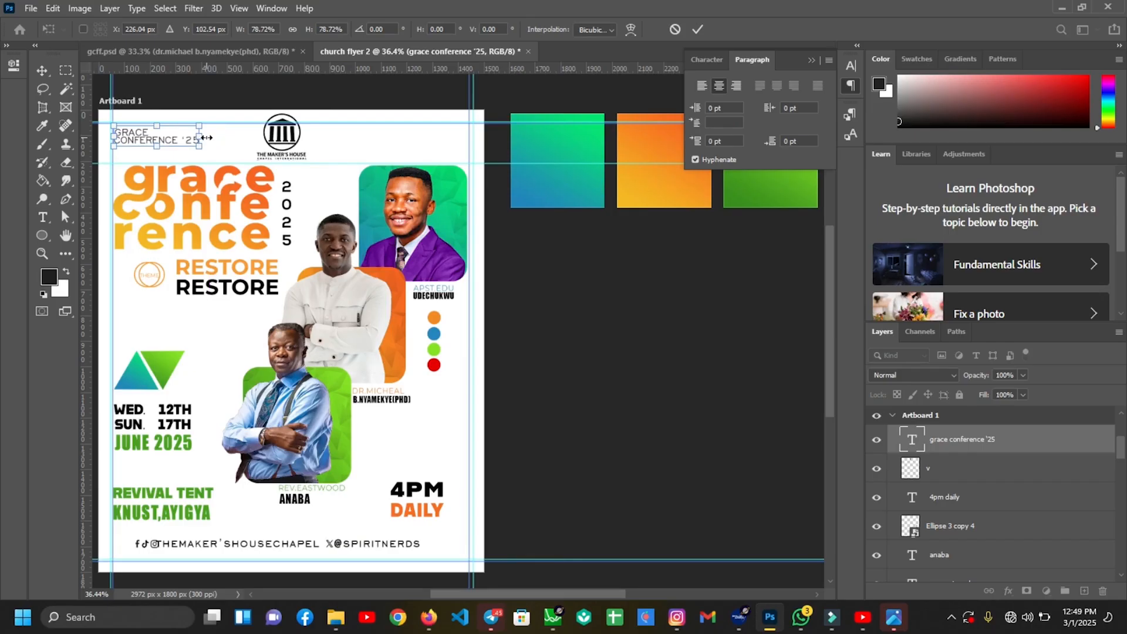
left_click_drag(206, 137, 205, 137)
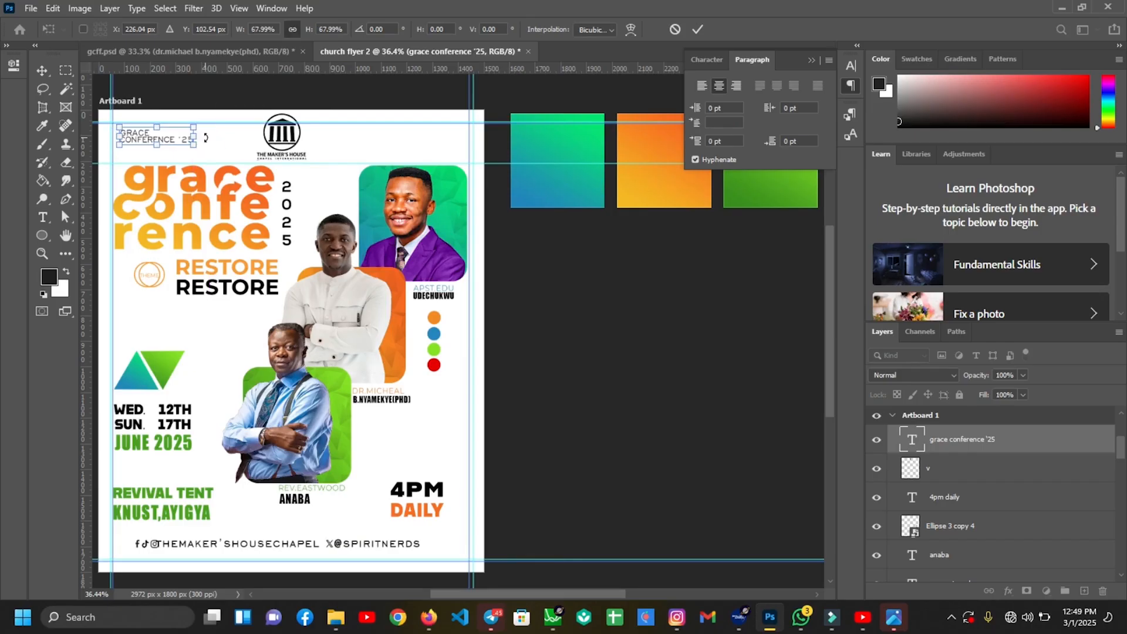
key("shift+Left")
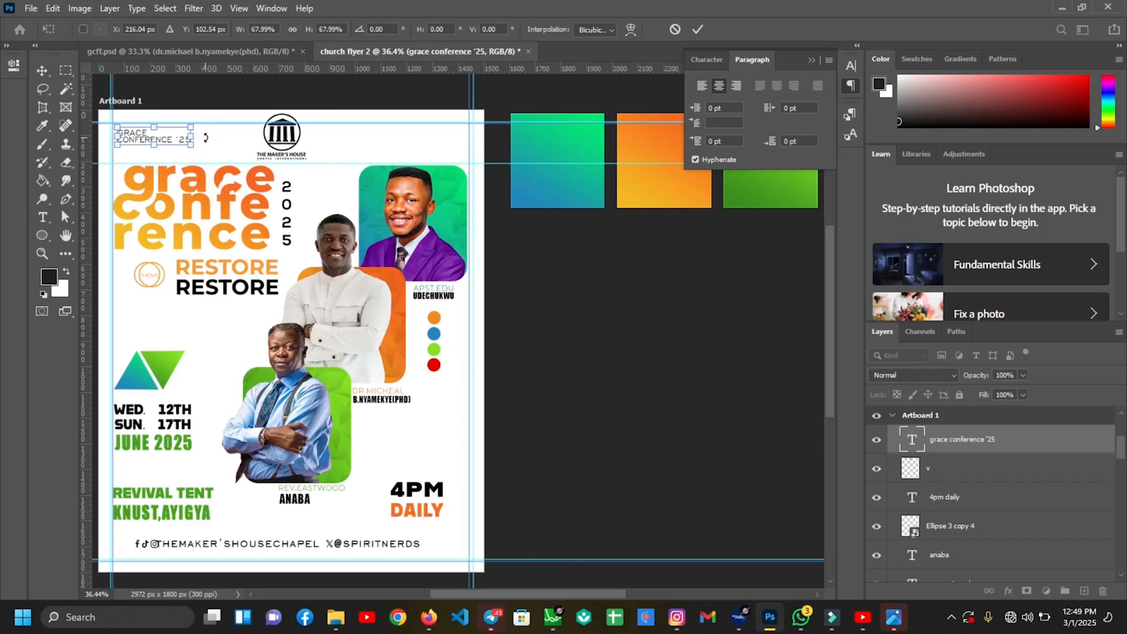
key("Return")
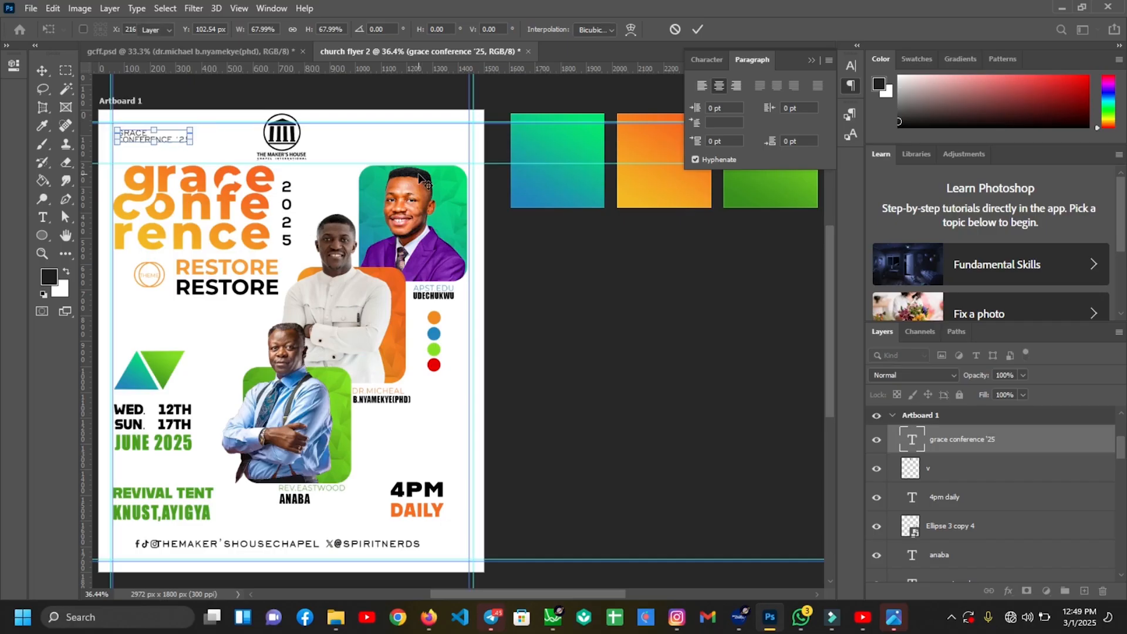
Nudge the Maker's House logo slightly up
left_click(282, 138)
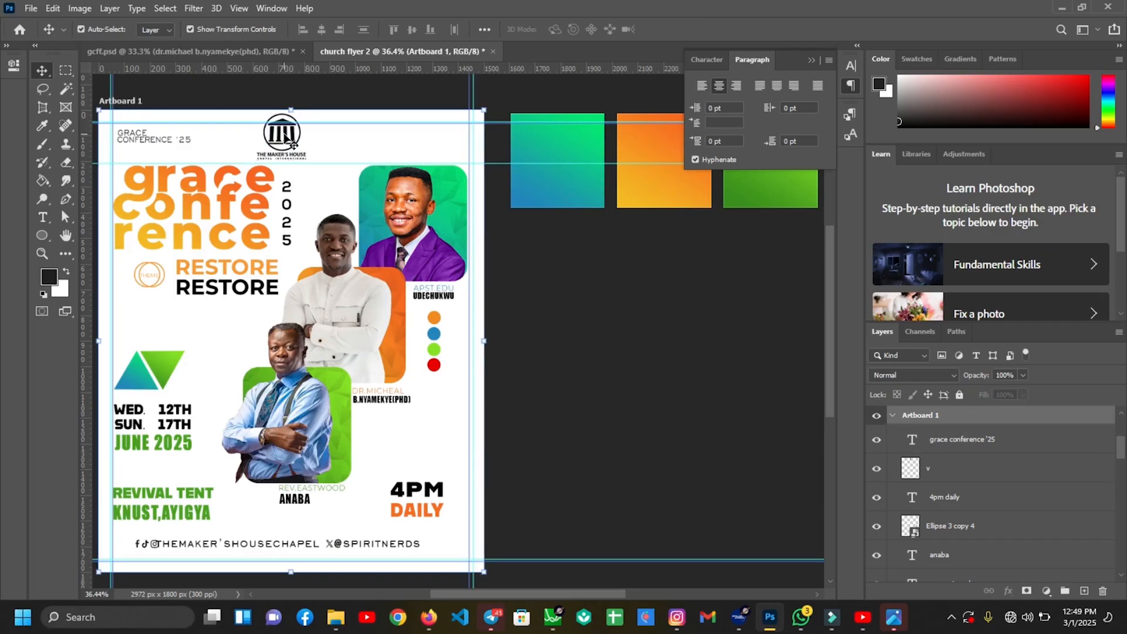
left_click(284, 136)
left_click_drag(283, 136, 283, 135)
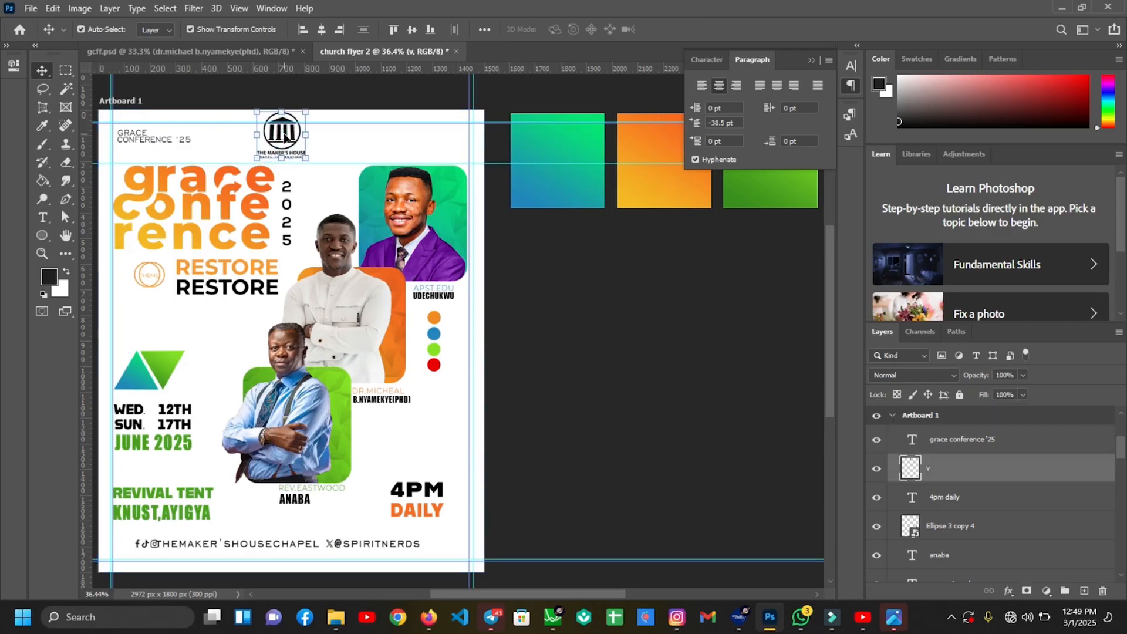
left_click(350, 543)
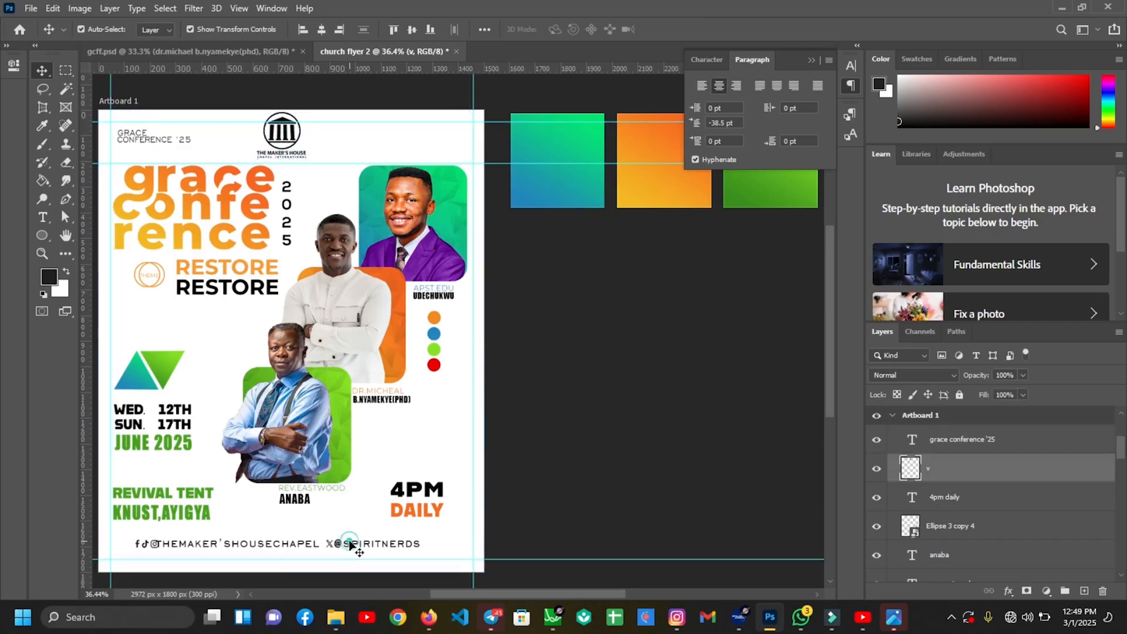
Scale the social-media handles footer to about 82% and nudge it down and left along the bottom edge
left_click(367, 544)
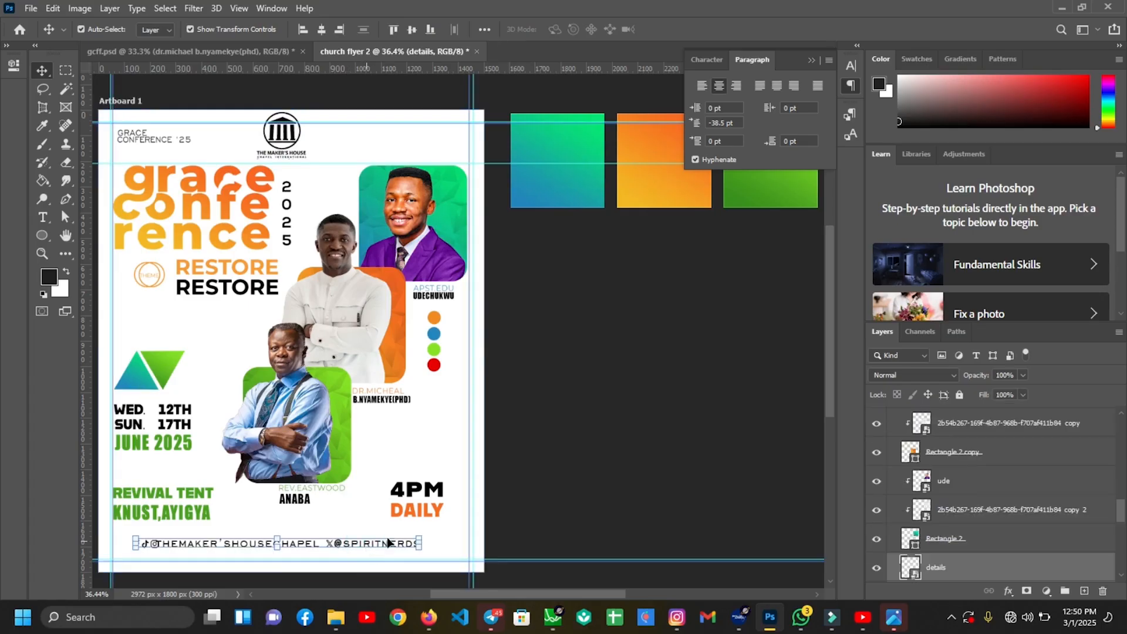
left_click(421, 544)
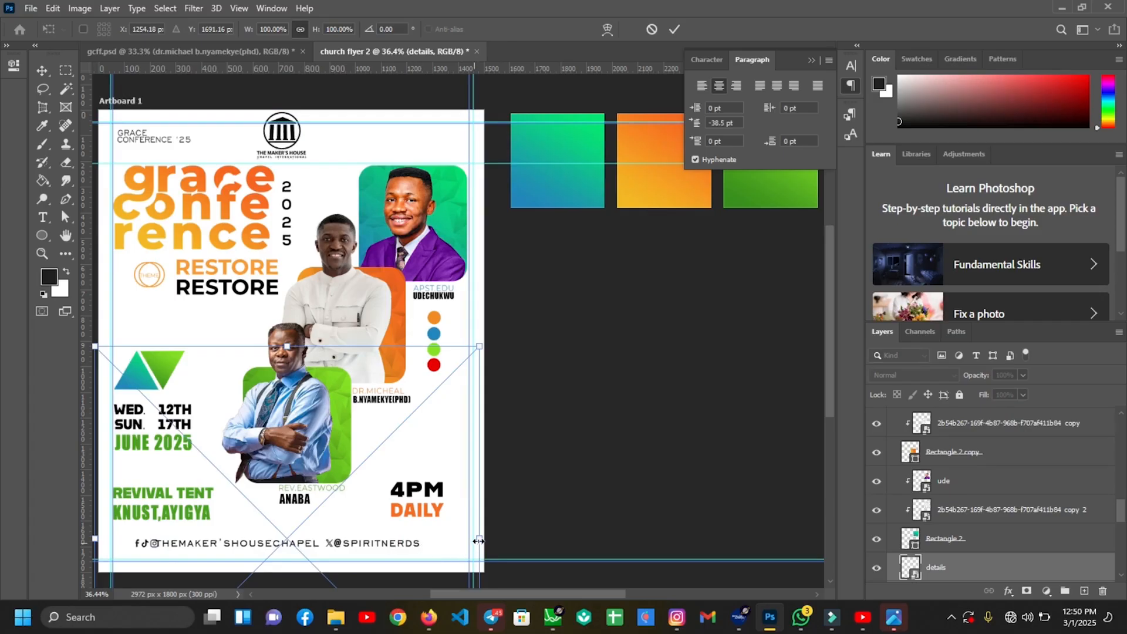
left_click_drag(476, 543, 468, 539)
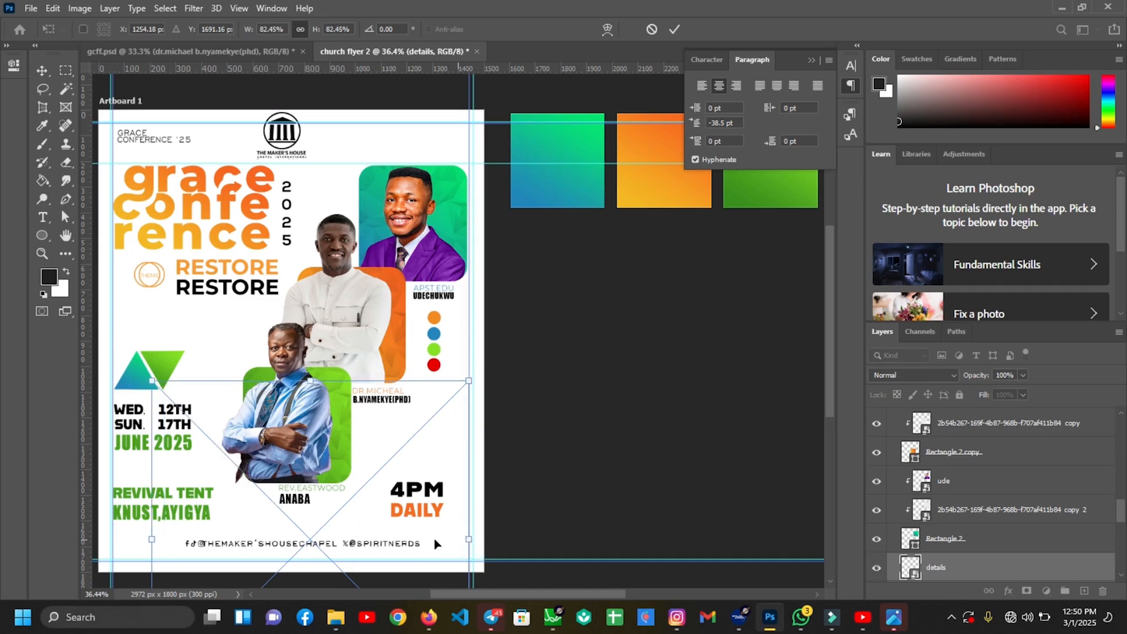
key("shift+Left")
key("shift+Left")
key("shift+Left")
key("shift+Left")
key("shift+Left")
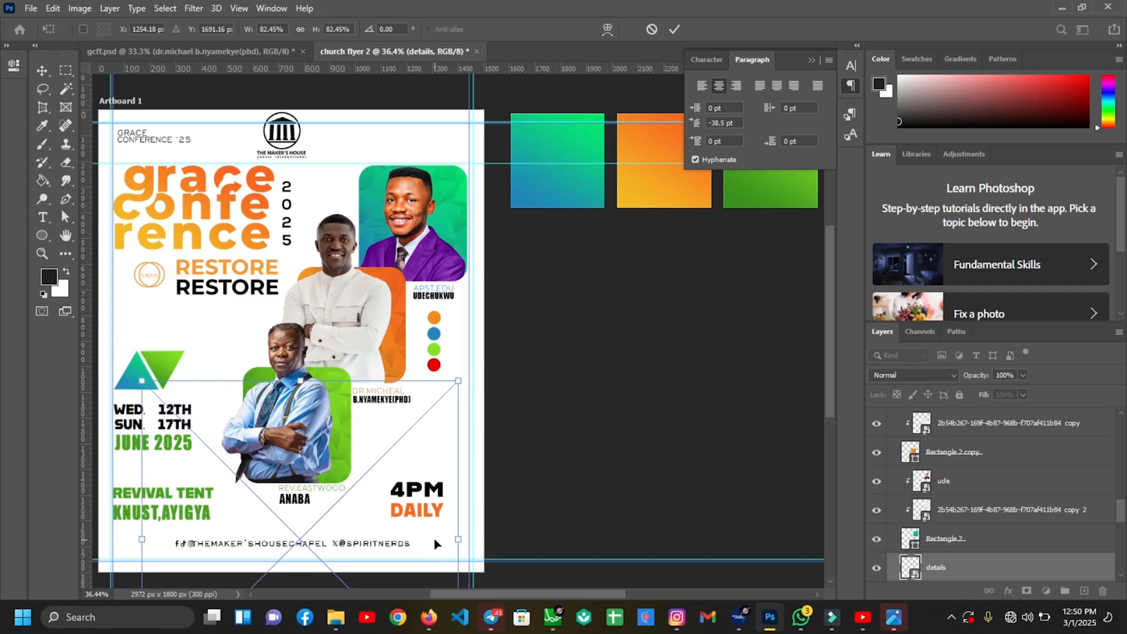
key("Return")
key("Down")
key("Down")
key("Down")
key("Down")
key("Down")
key("Down")
key("Down")
key("Down")
key("Left")
key("Left")
key("Left")
key("Left")
key("Left")
key("Left")
key("Left")
key("Left")
key("Left")
key("Left")
key("Left")
key("Left")
key("Left")
key("Left")
key("Down")
key("Down")
key("Down")
key("Down")
key("Down")
key("Down")
key("Down")
key("Down")
key("Down")
key("Down")
key("Down")
key("Down")
key("Left")
key("Left")
key("Left")
key("Left")
key("Left")
key("Left")
key("Left")
key("Left")
key("Left")
key("Left")
left_click(392, 452)
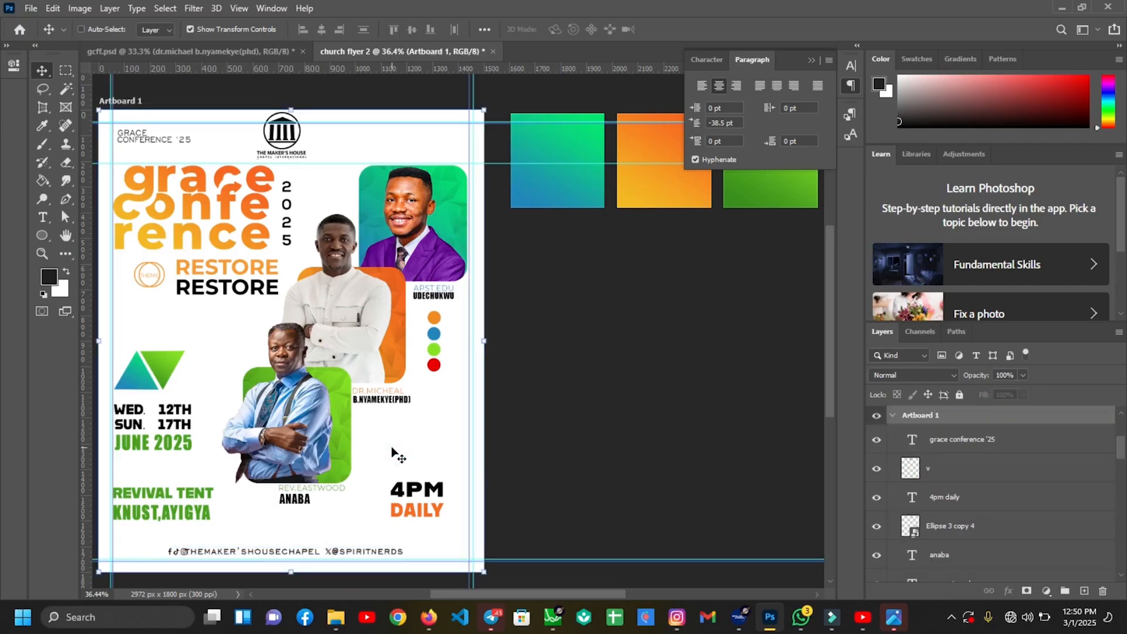
key("ctrl+minus")
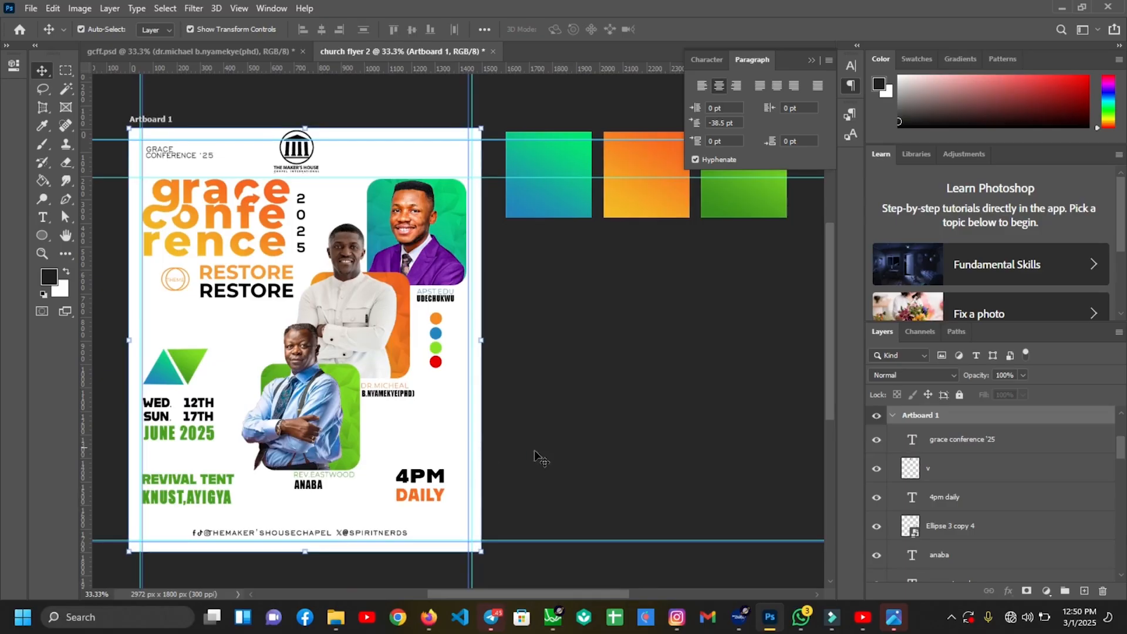
Drag the ima 5 fabric texture onto Artboard 1 and enlarge it to about 120% to cover it
left_click(620, 459)
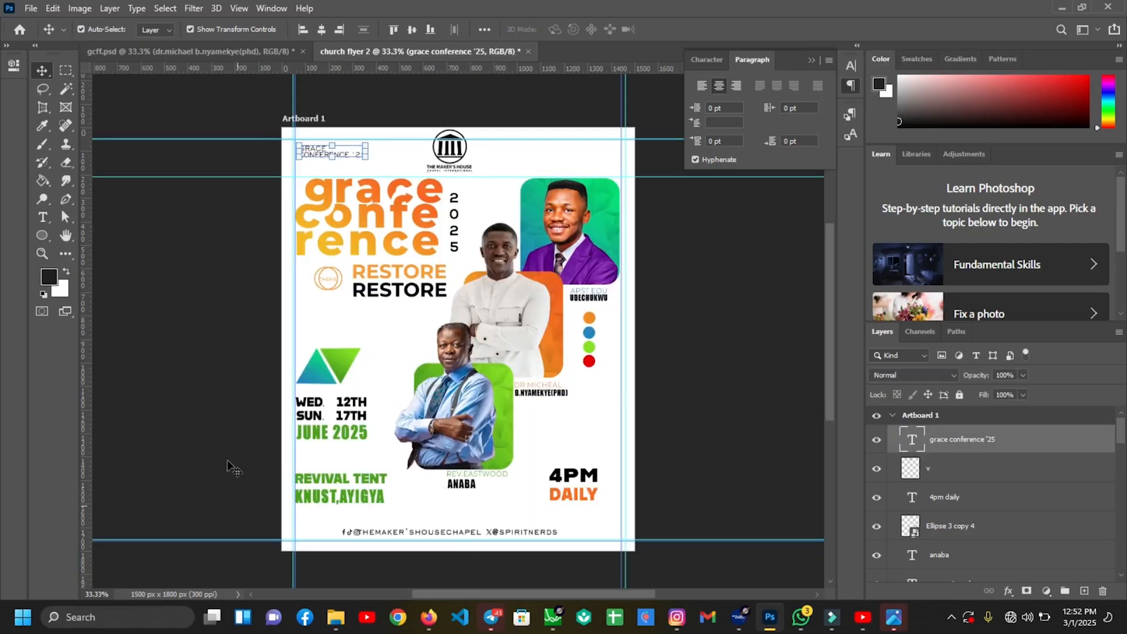
left_click(380, 442)
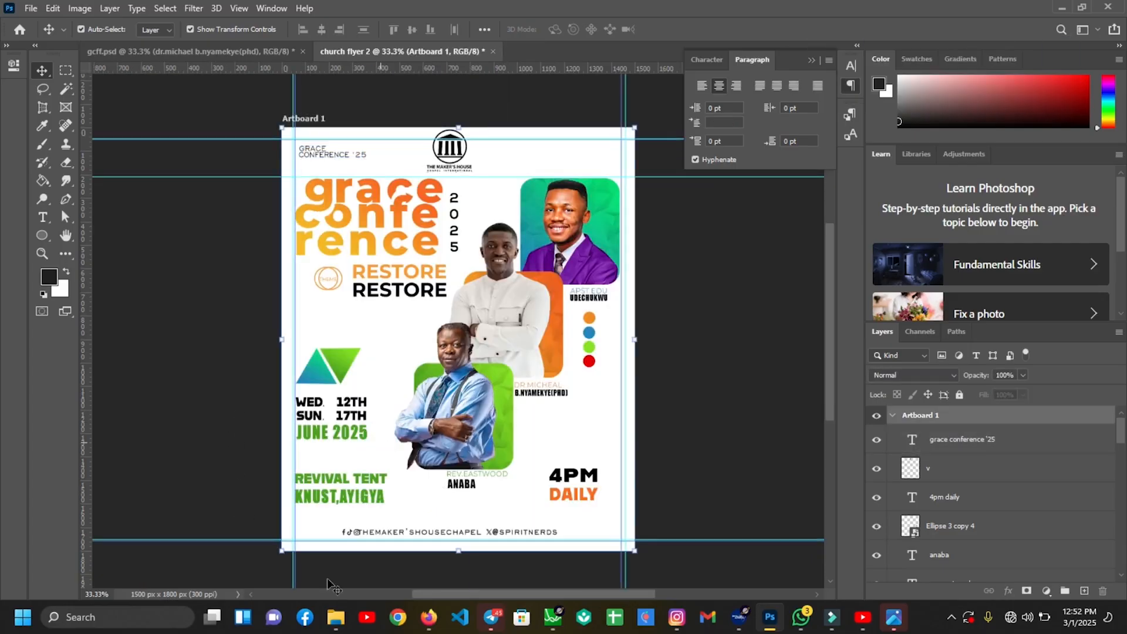
left_click(335, 617)
left_click_drag(944, 226, 433, 286)
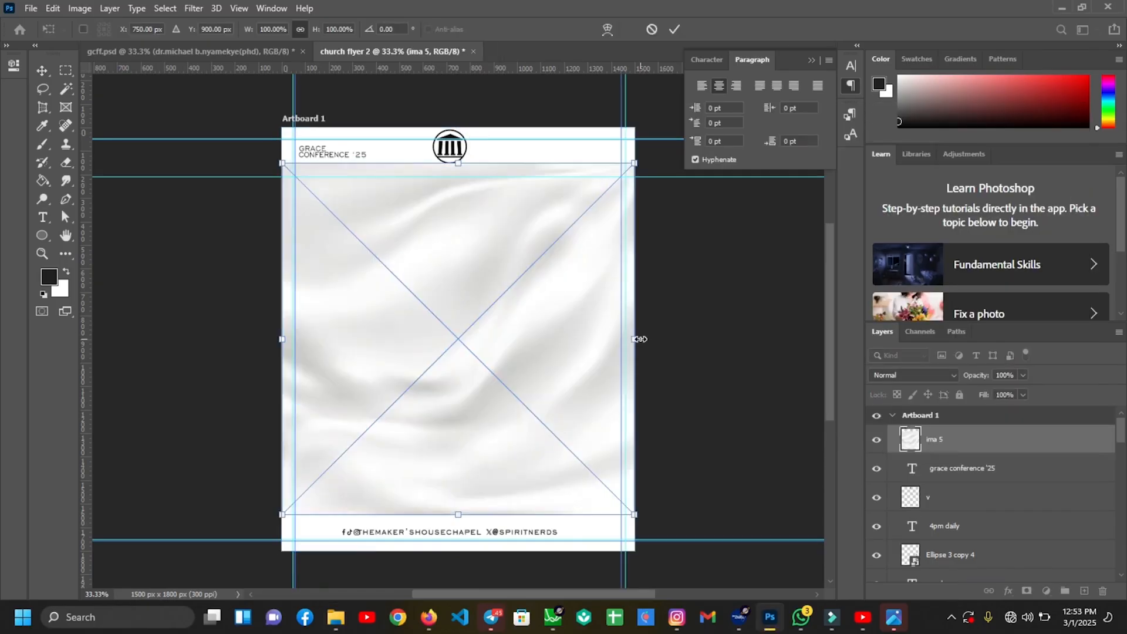
left_click_drag(639, 338, 675, 342)
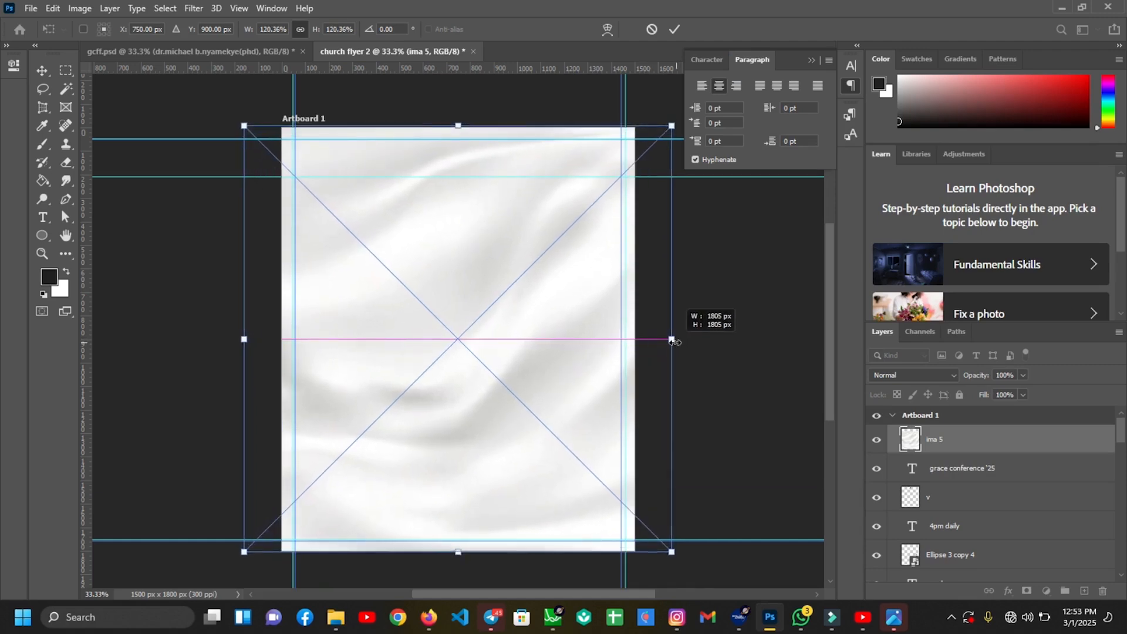
key("Return")
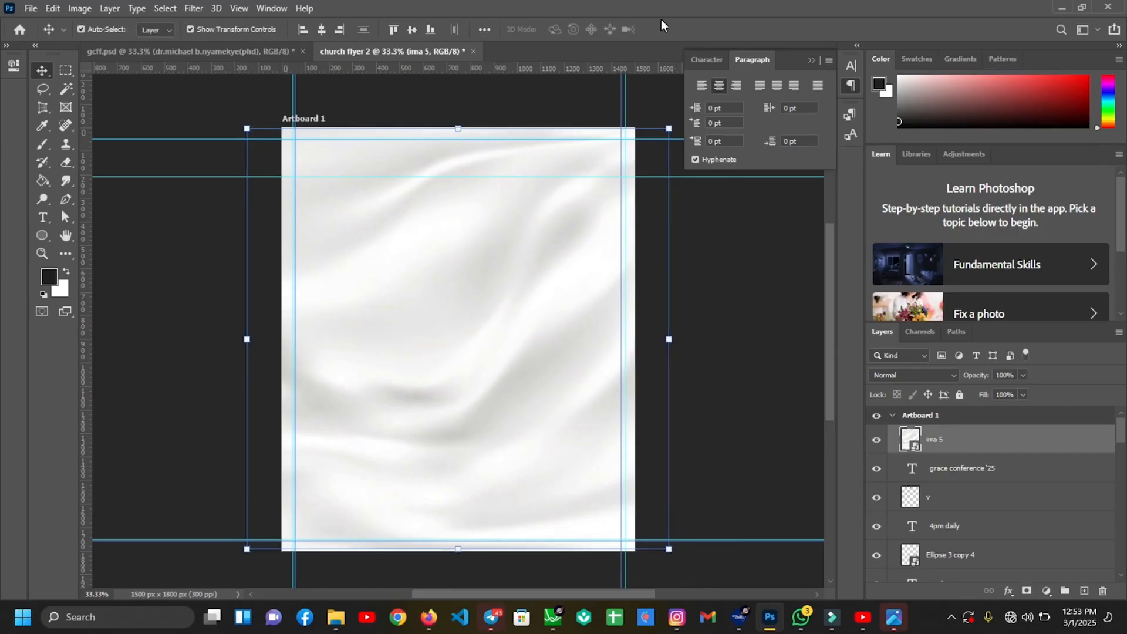
Set the ima 5 texture layer to Multiply blend mode at 60% opacity
left_click(932, 369)
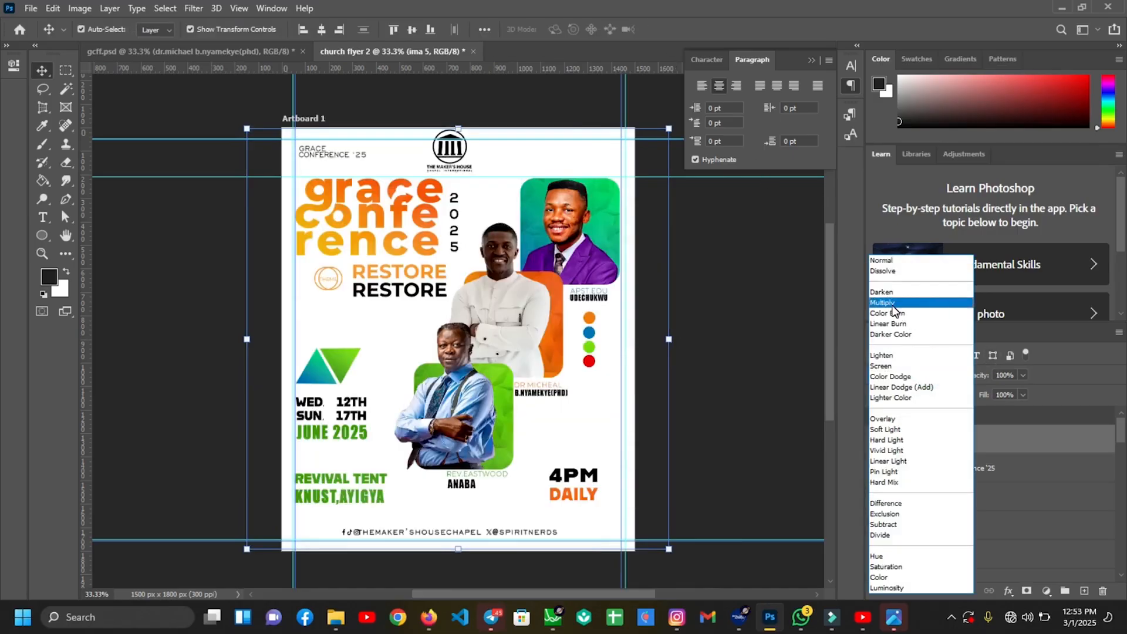
left_click(891, 303)
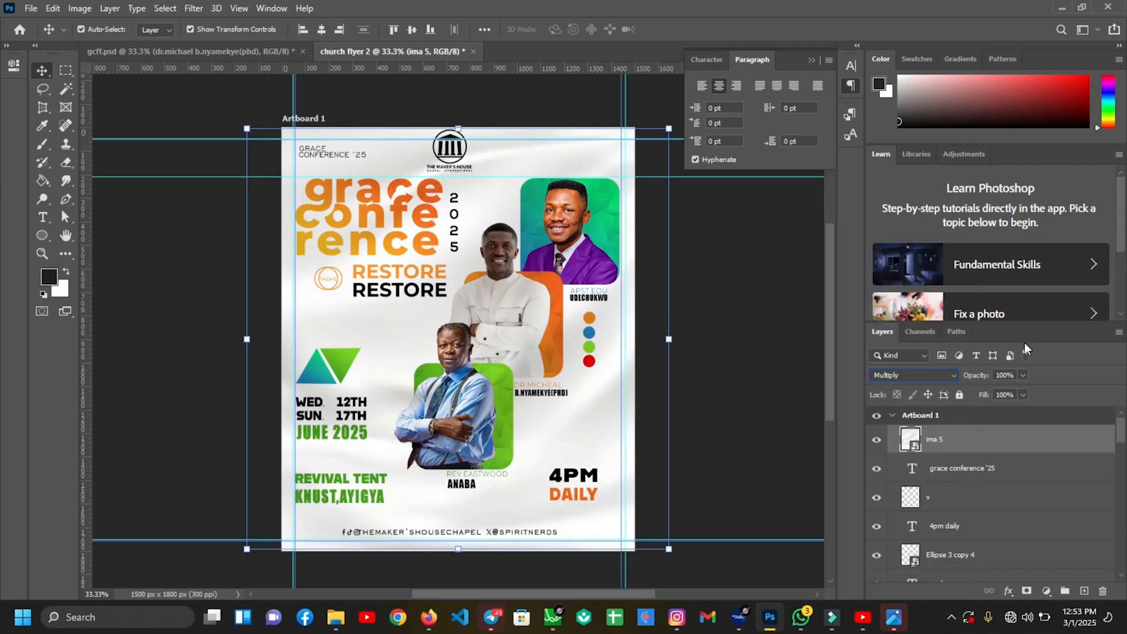
left_click(1007, 374)
type("60")
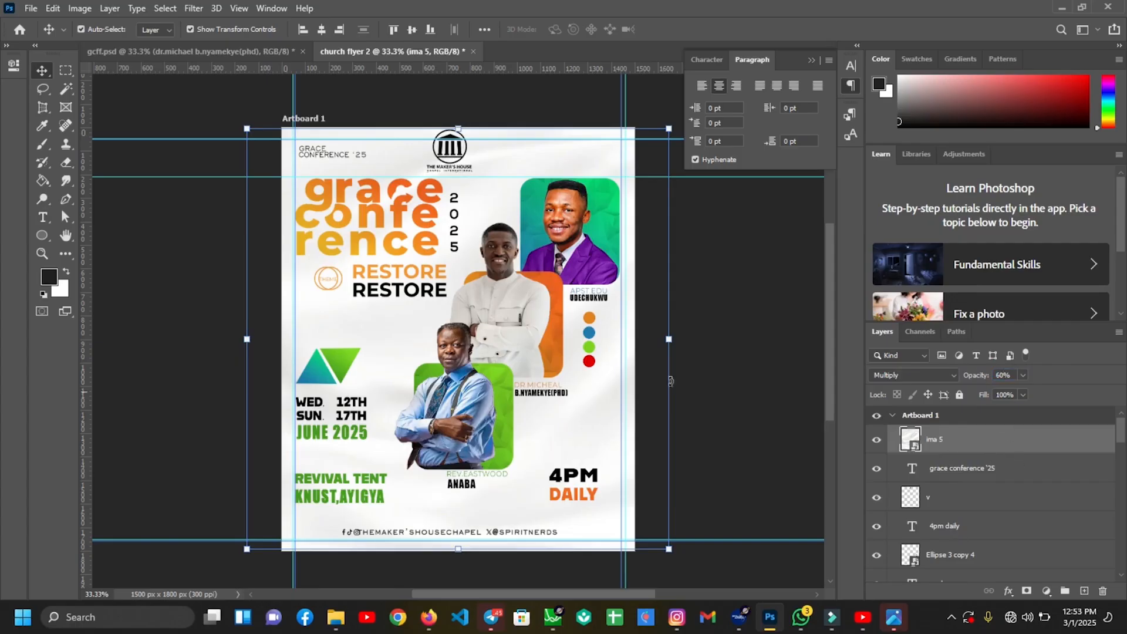
left_click(754, 409)
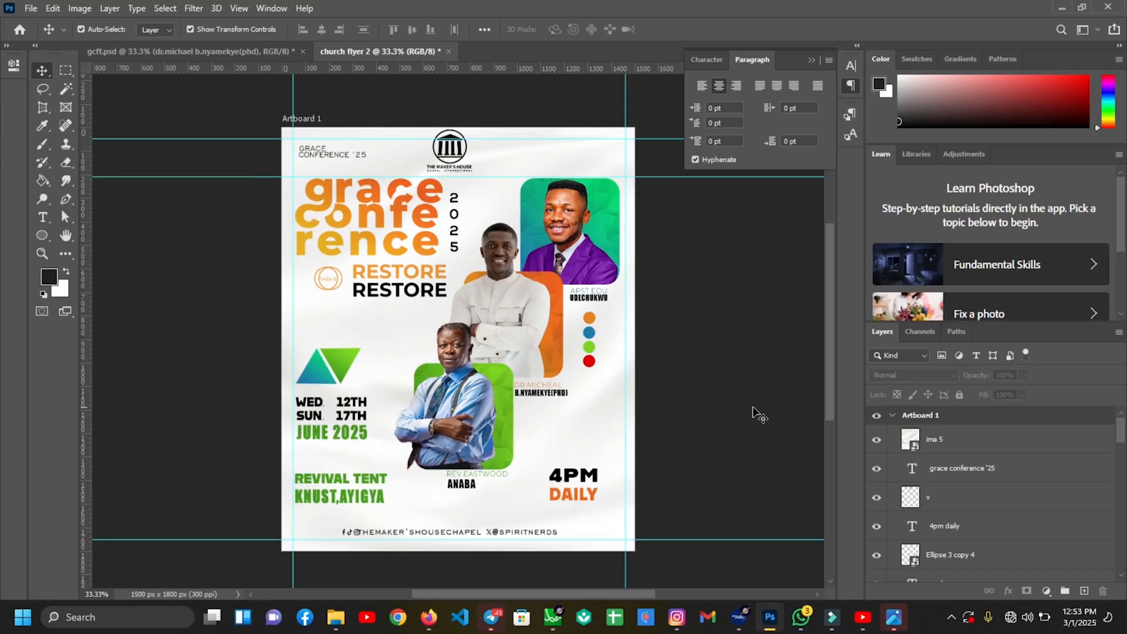
key("ctrl+alt+shift+e")
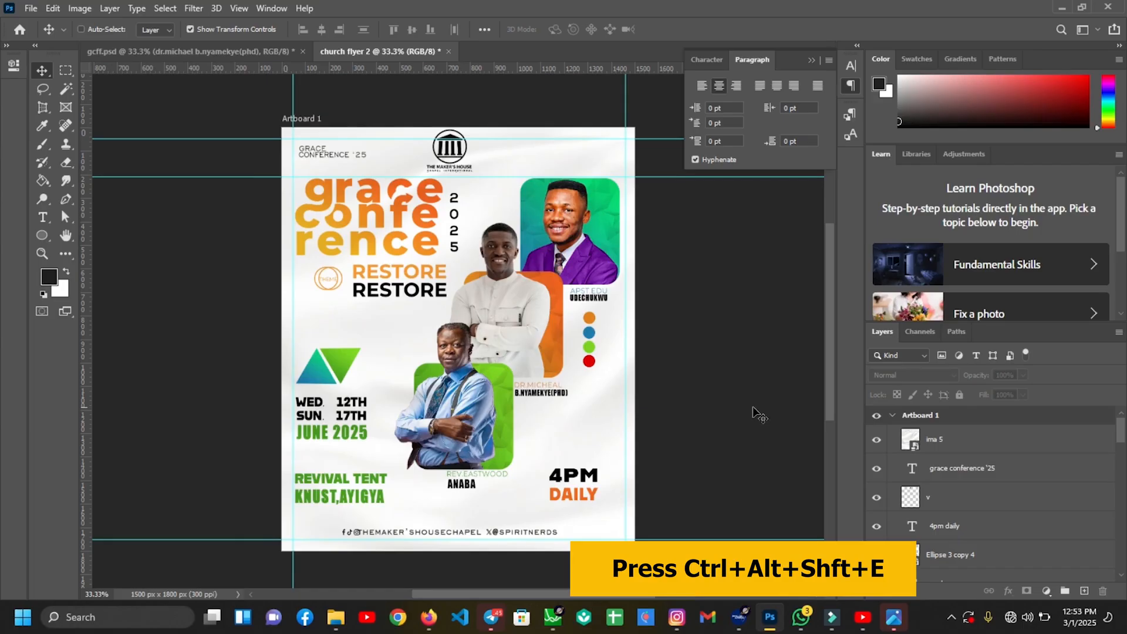
Merge all visible layers into a new Layer 3 and open the Camera Raw Filter on it
key("ctrl+alt+shift+e")
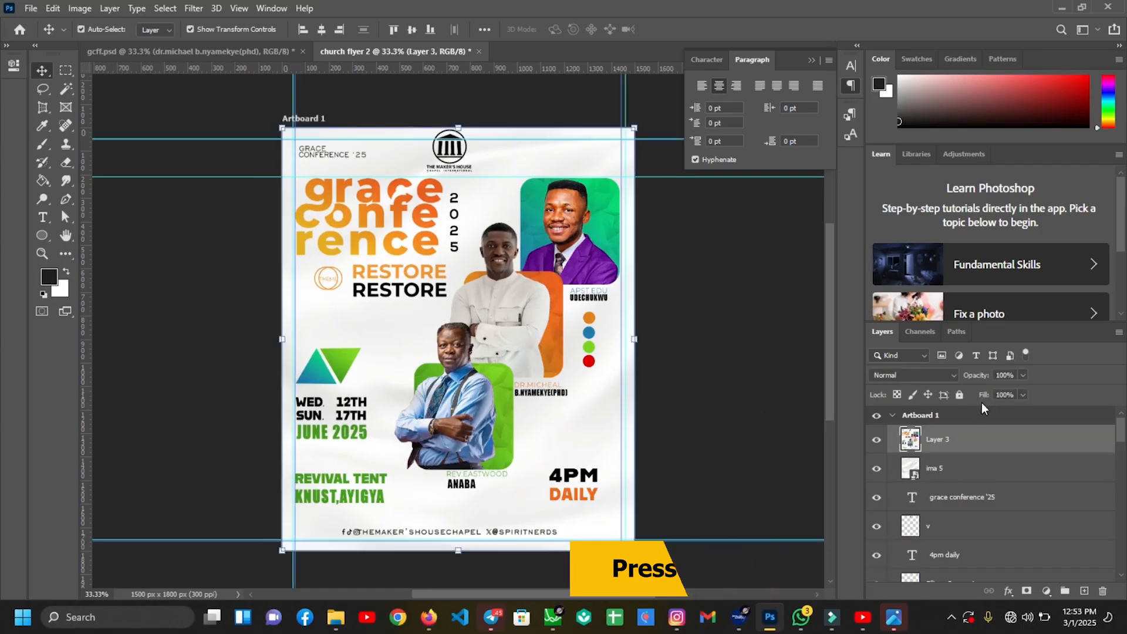
left_click(811, 60)
left_click(194, 9)
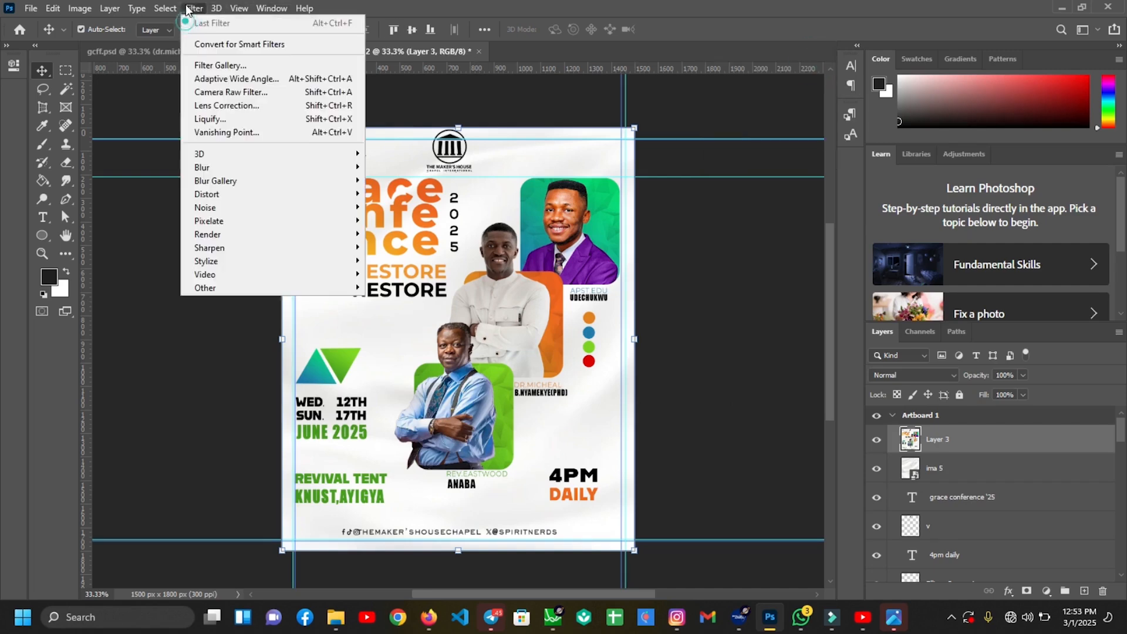
left_click(224, 91)
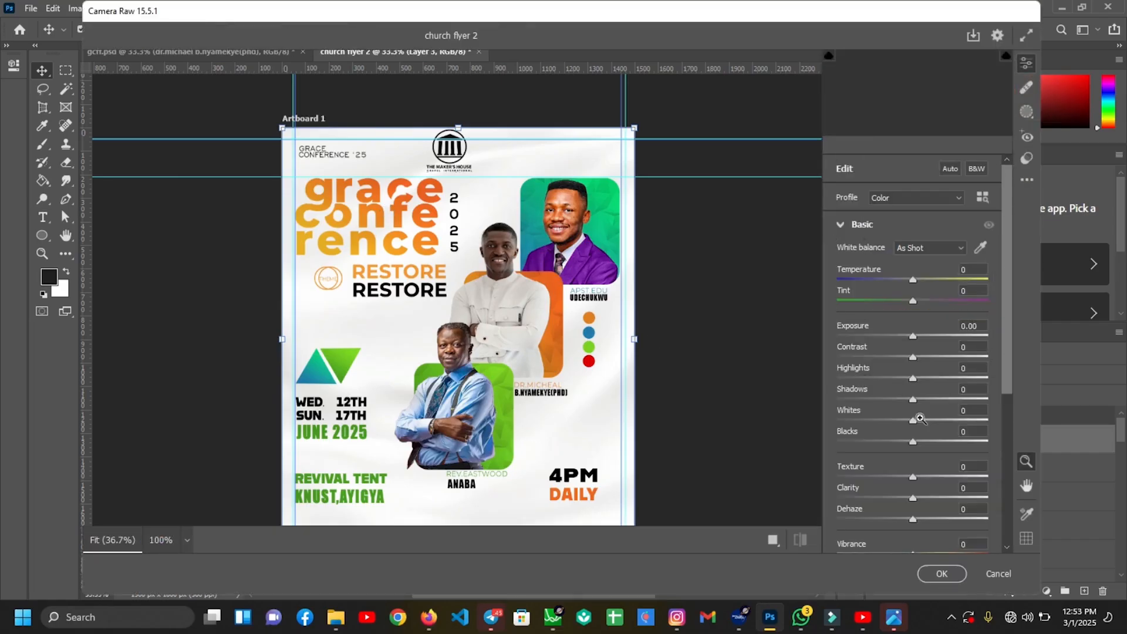
In Camera Raw, set Whites +5, Blacks -5, Vibrance +25 and Clarity 1
left_click_drag(1009, 366, 1009, 397)
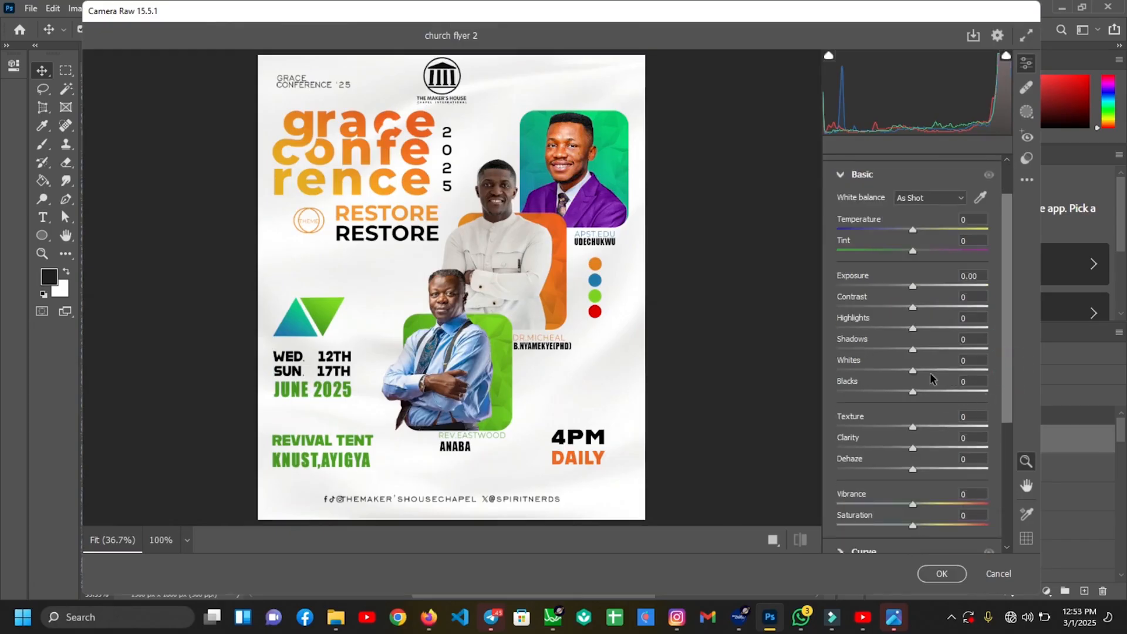
left_click(964, 360)
type("5")
key("Return")
left_click(970, 381)
left_click(966, 381)
type("5")
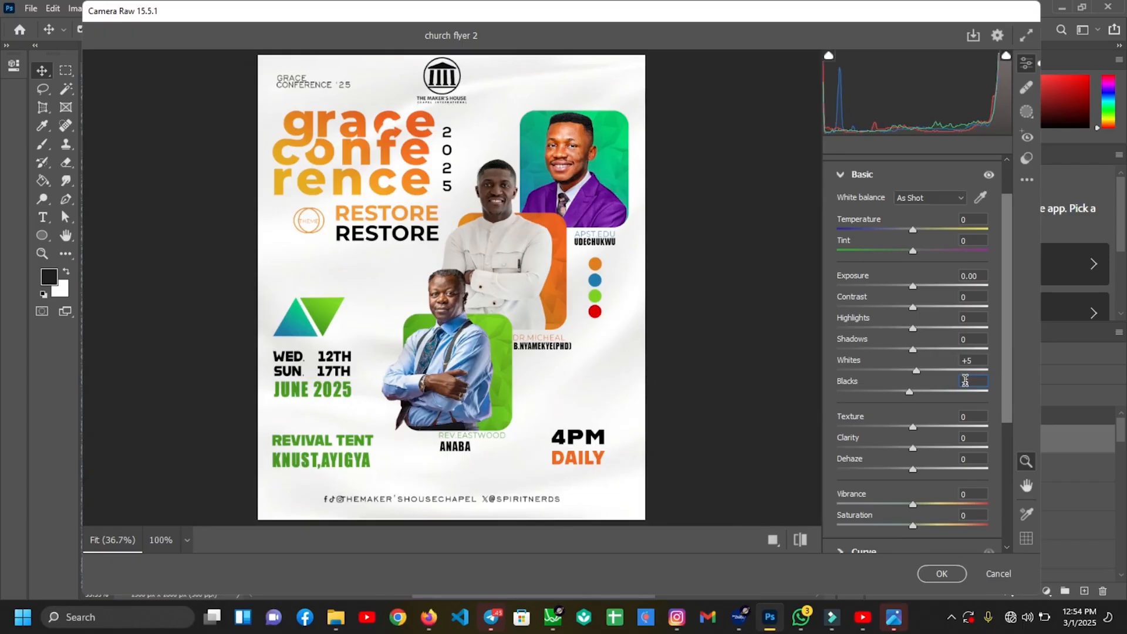
left_click(970, 494)
type("25")
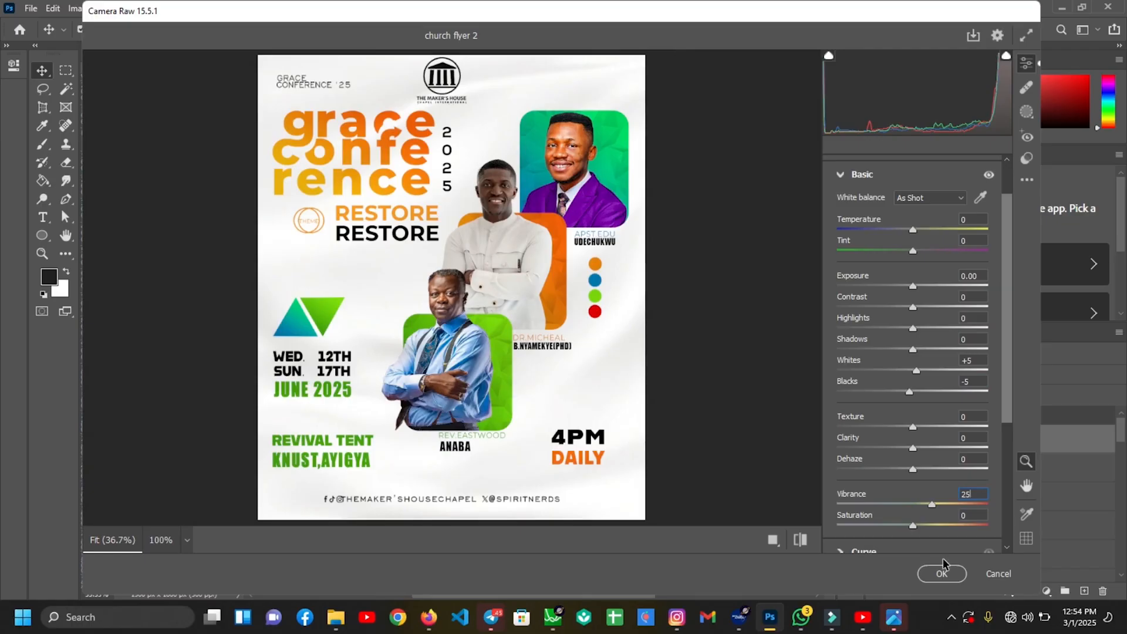
key("Return")
left_click(963, 440)
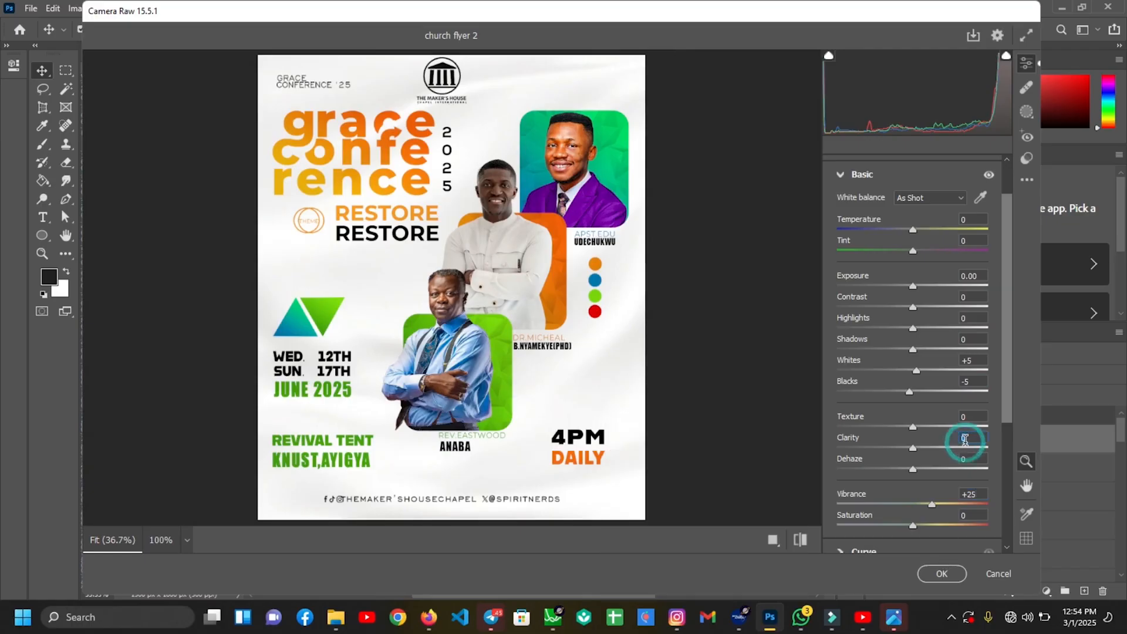
type("1")
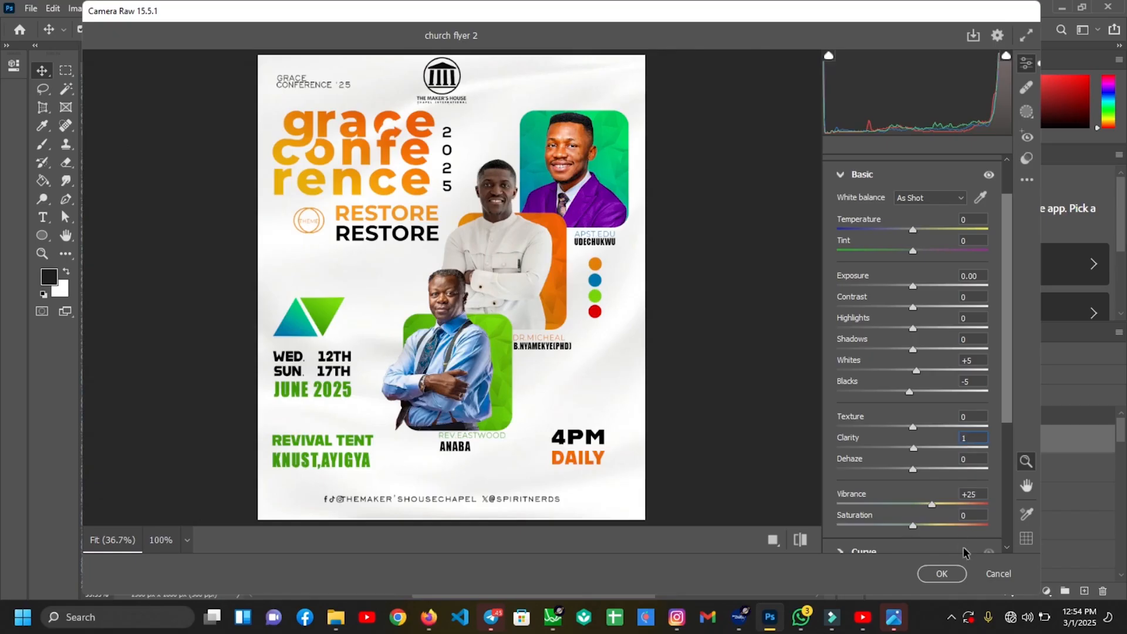
Commit the Camera Raw adjustments to Layer 3, deselect, and fit the finished flyer on screen
left_click(943, 574)
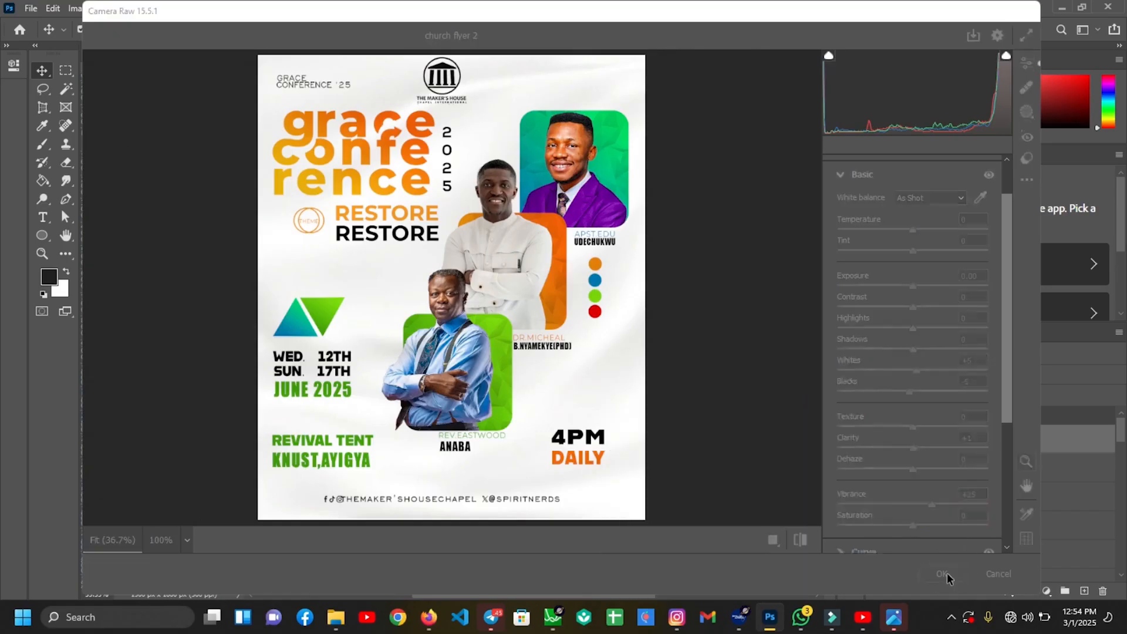
left_click(769, 355)
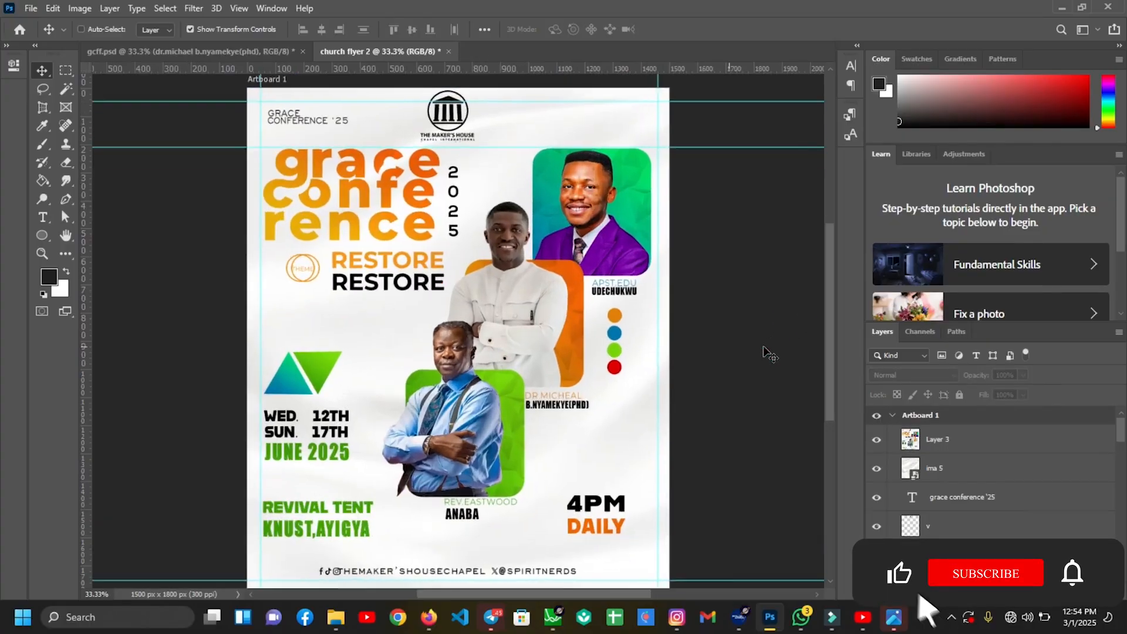
key("ctrl+0")
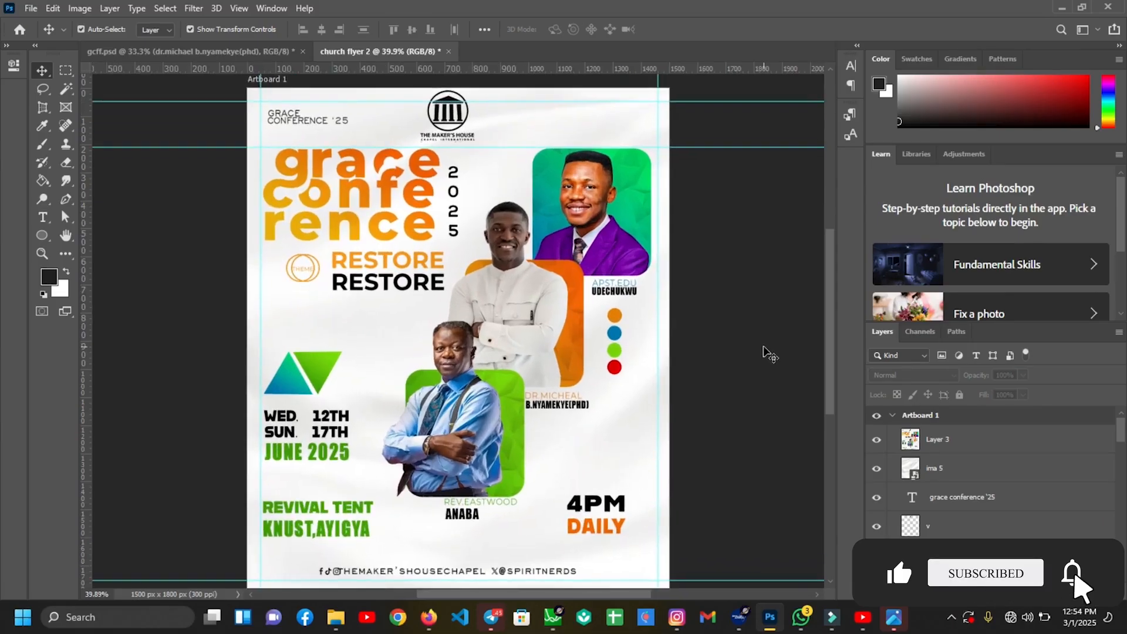